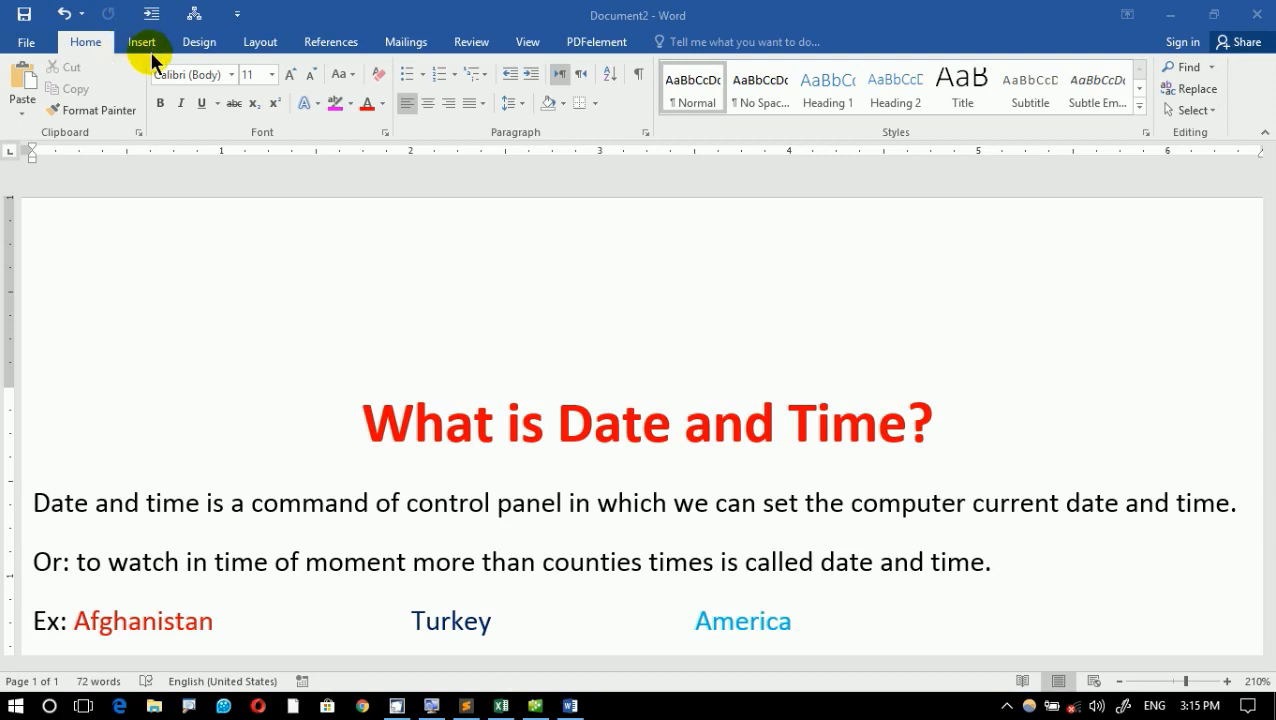
{"action": "left_click", "coordinate": [145, 48]}
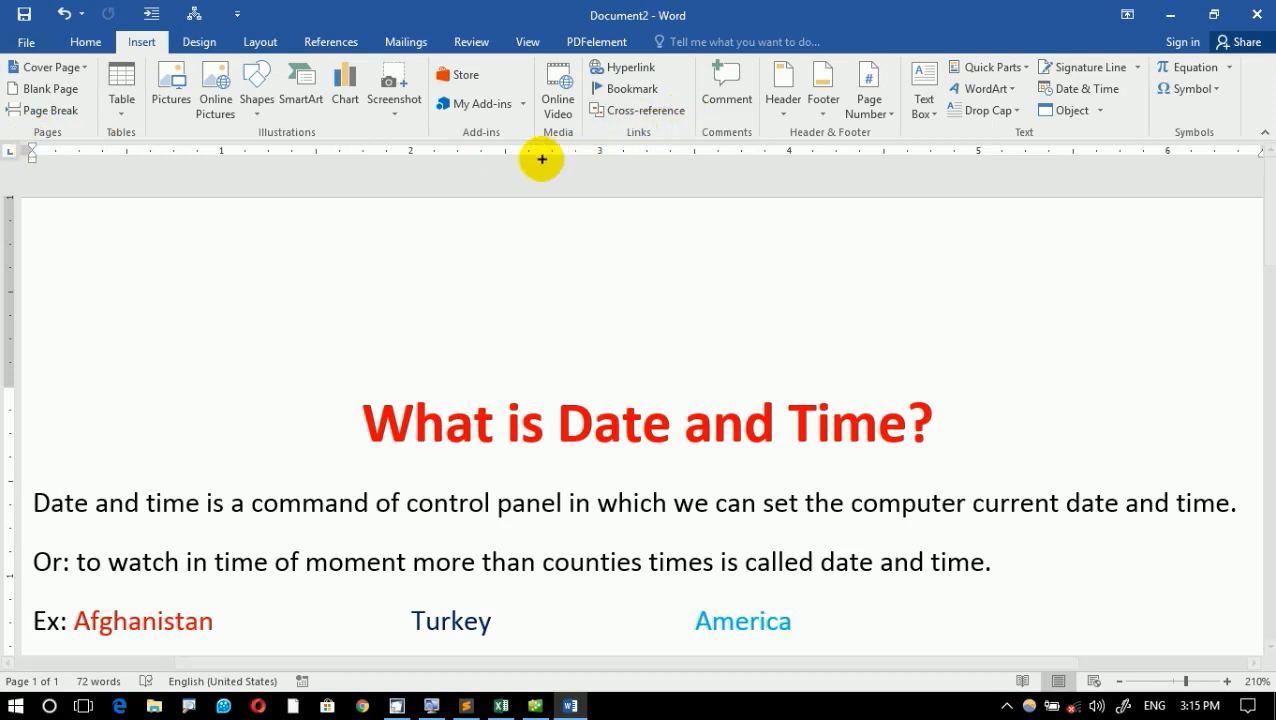
{"action": "left_click_drag", "start_coordinate": [16, 121], "coordinate": [84, 153]}
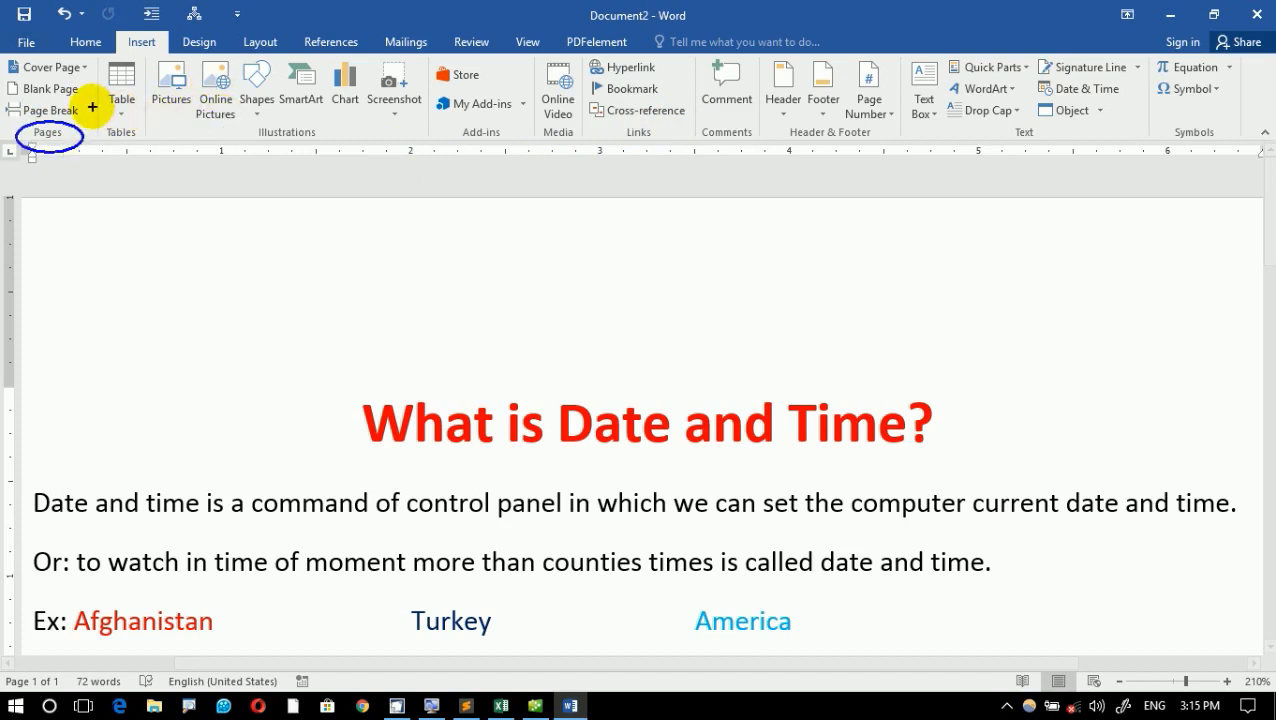
{"action": "left_click_drag", "start_coordinate": [94, 105], "coordinate": [151, 160]}
{"action": "left_click_drag", "start_coordinate": [226, 118], "coordinate": [345, 160]}
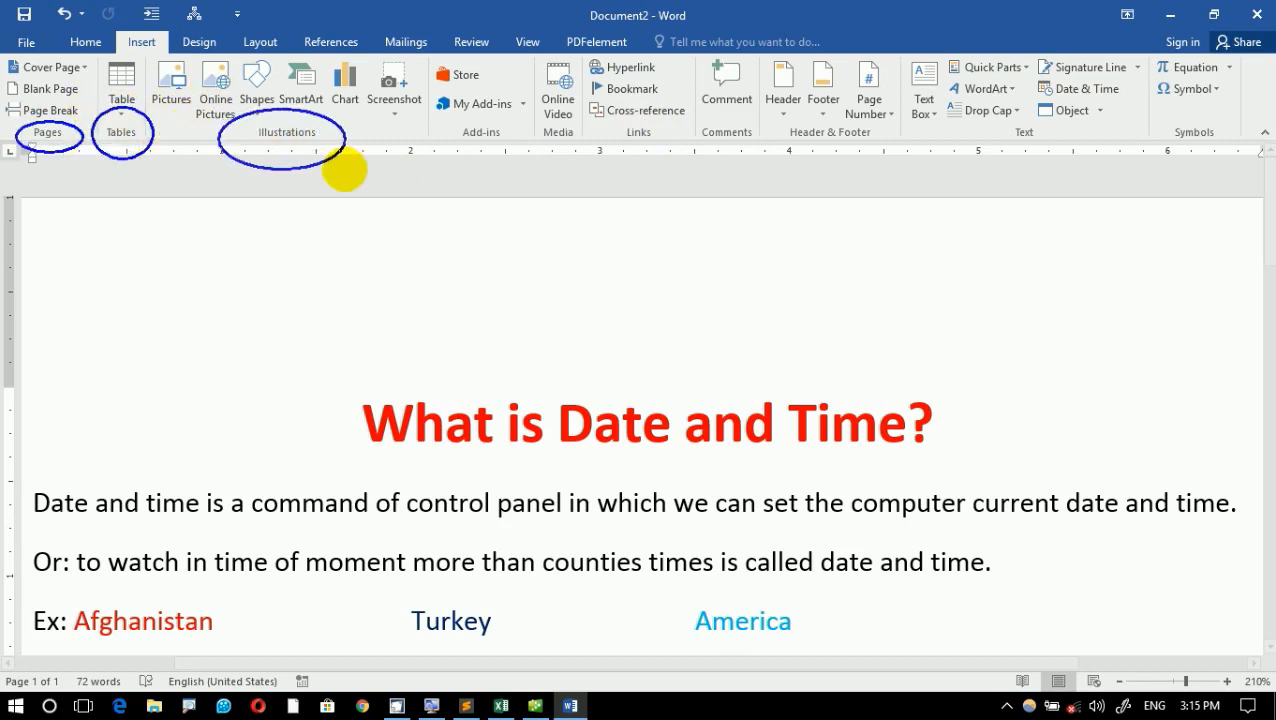
{"action": "left_click_drag", "start_coordinate": [456, 120], "coordinate": [519, 167]}
{"action": "mouse_move", "coordinate": [521, 112]}
{"action": "left_mouse_down"}
{"action": "mouse_move", "coordinate": [583, 154]}
{"action": "mouse_move", "coordinate": [706, 151]}
{"action": "mouse_move", "coordinate": [672, 126]}
{"action": "mouse_move", "coordinate": [758, 154]}
{"action": "mouse_move", "coordinate": [745, 120]}
{"action": "mouse_move", "coordinate": [900, 162]}
{"action": "mouse_move", "coordinate": [870, 122]}
{"action": "left_mouse_up"}
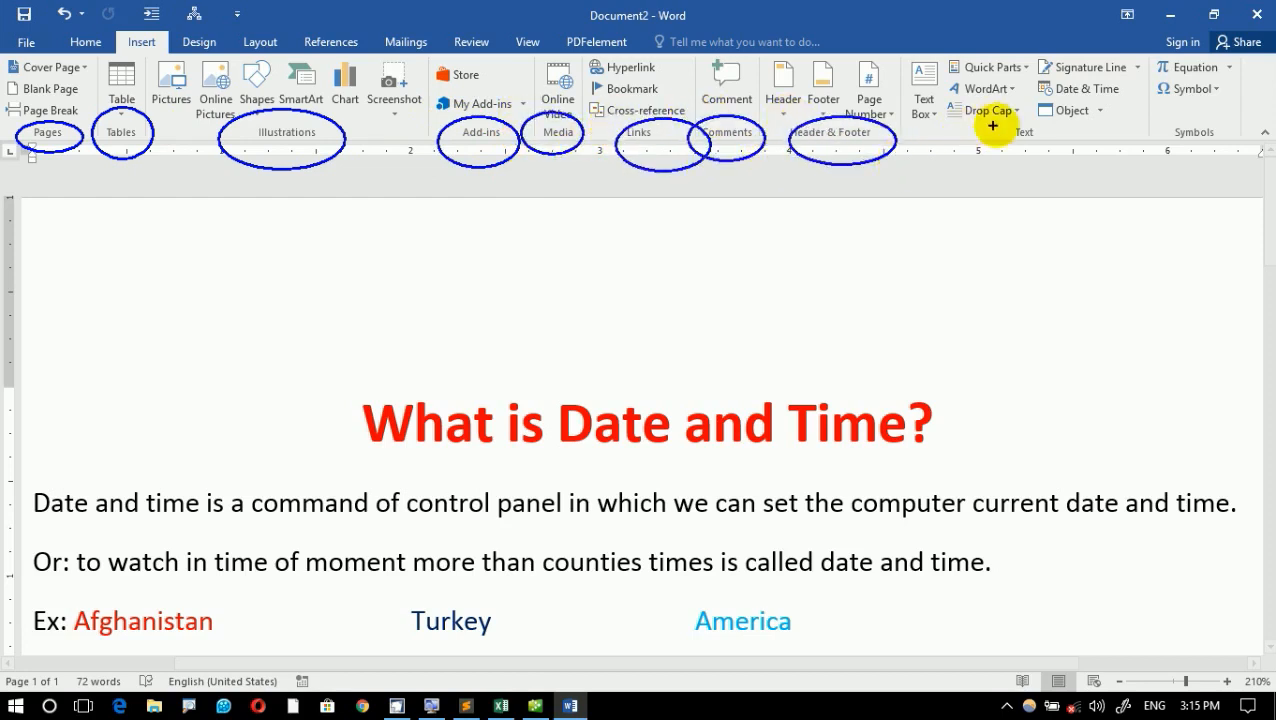
{"action": "mouse_move", "coordinate": [990, 112]}
{"action": "left_mouse_down"}
{"action": "mouse_move", "coordinate": [1027, 142]}
{"action": "mouse_move", "coordinate": [1012, 115]}
{"action": "left_mouse_up"}
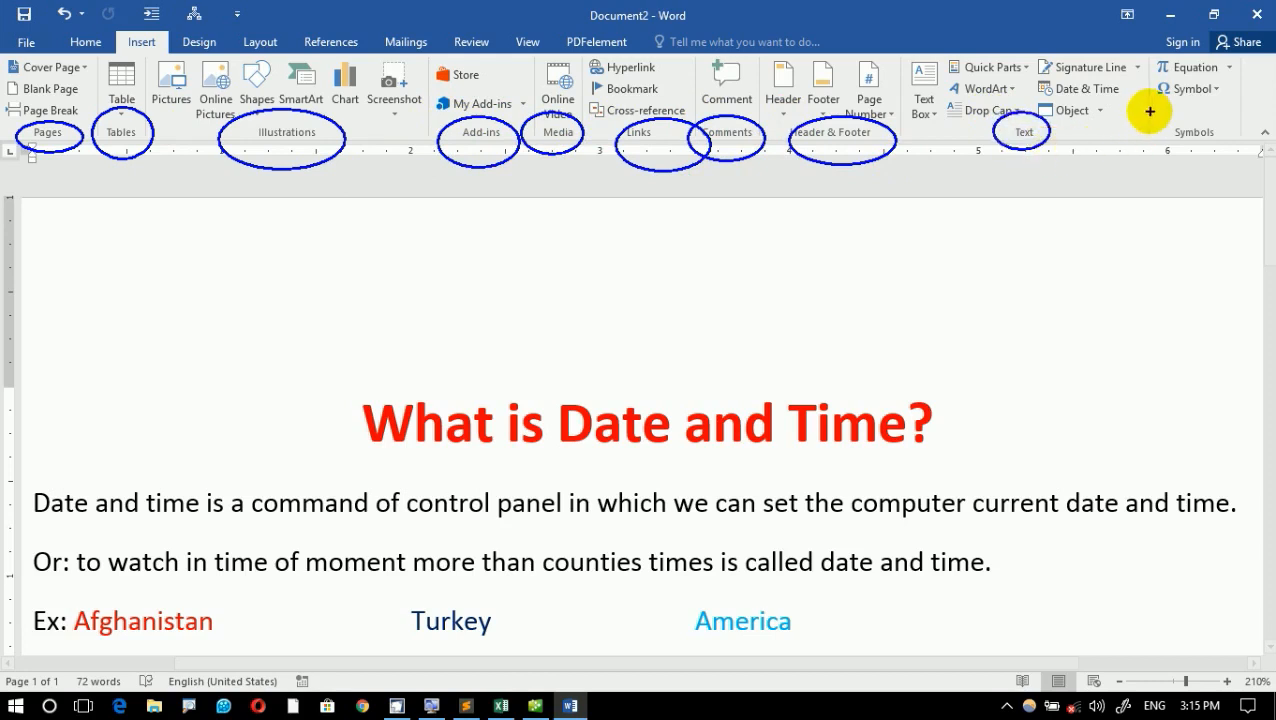
{"action": "mouse_move", "coordinate": [1148, 114]}
{"action": "left_mouse_down"}
{"action": "mouse_move", "coordinate": [1253, 157]}
{"action": "mouse_move", "coordinate": [1137, 150]}
{"action": "mouse_move", "coordinate": [1105, 204]}
{"action": "left_mouse_up"}
{"action": "left_click_drag", "start_coordinate": [1047, 155], "coordinate": [993, 214]}
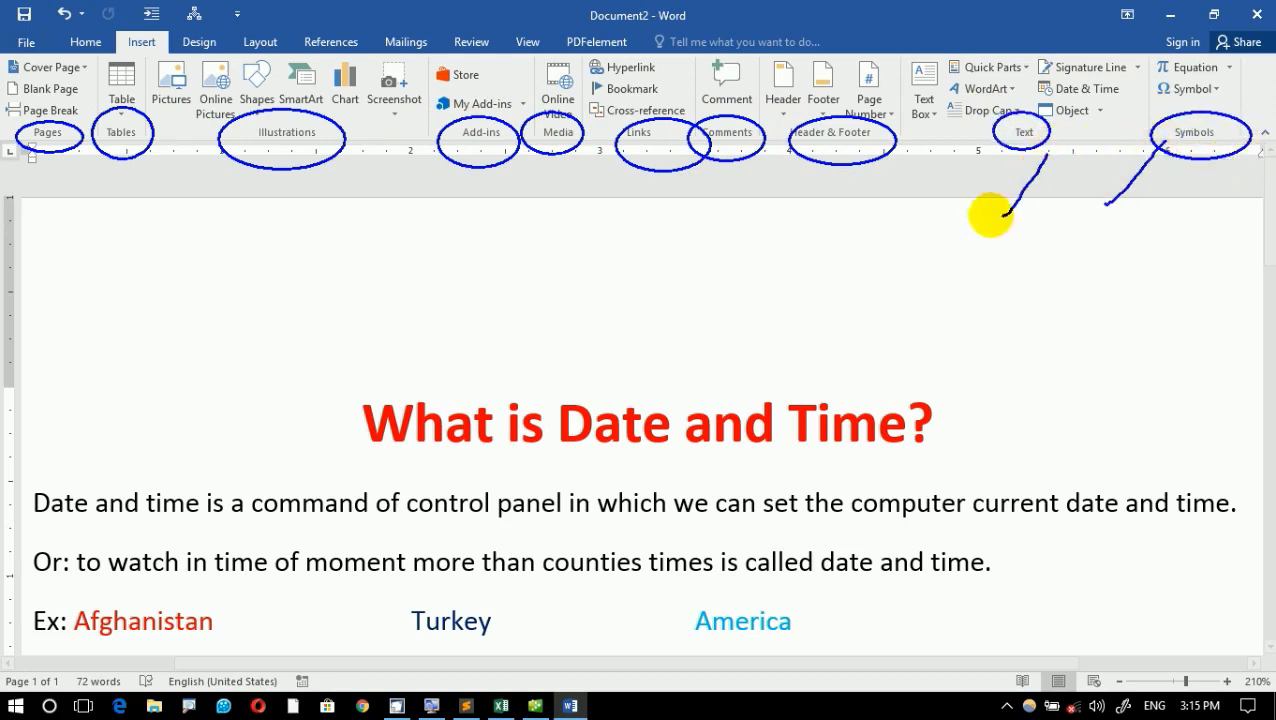
{"action": "left_click_drag", "start_coordinate": [843, 172], "coordinate": [795, 218]}
{"action": "mouse_move", "coordinate": [722, 150]}
{"action": "left_mouse_down"}
{"action": "mouse_move", "coordinate": [712, 212]}
{"action": "mouse_move", "coordinate": [613, 253]}
{"action": "left_mouse_up"}
{"action": "left_click_drag", "start_coordinate": [547, 177], "coordinate": [513, 232]}
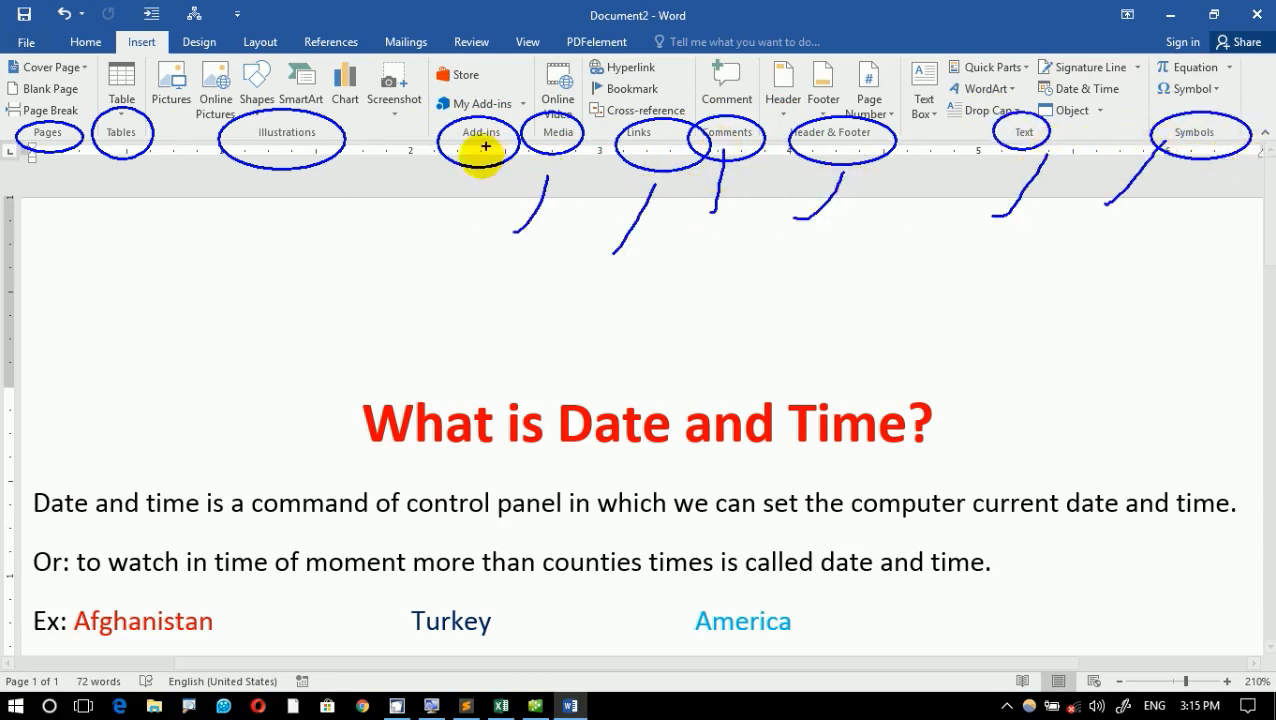
{"action": "left_click_drag", "start_coordinate": [480, 160], "coordinate": [410, 226]}
{"action": "left_click_drag", "start_coordinate": [241, 148], "coordinate": [233, 202]}
{"action": "left_click_drag", "start_coordinate": [165, 172], "coordinate": [126, 242]}
{"action": "left_click_drag", "start_coordinate": [42, 185], "coordinate": [6, 365]}
{"action": "mouse_move", "coordinate": [209, 294]}
{"action": "left_mouse_down"}
{"action": "mouse_move", "coordinate": [205, 350]}
{"action": "mouse_move", "coordinate": [251, 327]}
{"action": "left_mouse_up"}
{"action": "mouse_move", "coordinate": [193, 271]}
{"action": "left_mouse_down"}
{"action": "mouse_move", "coordinate": [85, 398]}
{"action": "mouse_move", "coordinate": [214, 293]}
{"action": "mouse_move", "coordinate": [370, 347]}
{"action": "mouse_move", "coordinate": [521, 287]}
{"action": "mouse_move", "coordinate": [740, 350]}
{"action": "mouse_move", "coordinate": [880, 216]}
{"action": "mouse_move", "coordinate": [885, 145]}
{"action": "mouse_move", "coordinate": [702, 98]}
{"action": "left_mouse_up"}
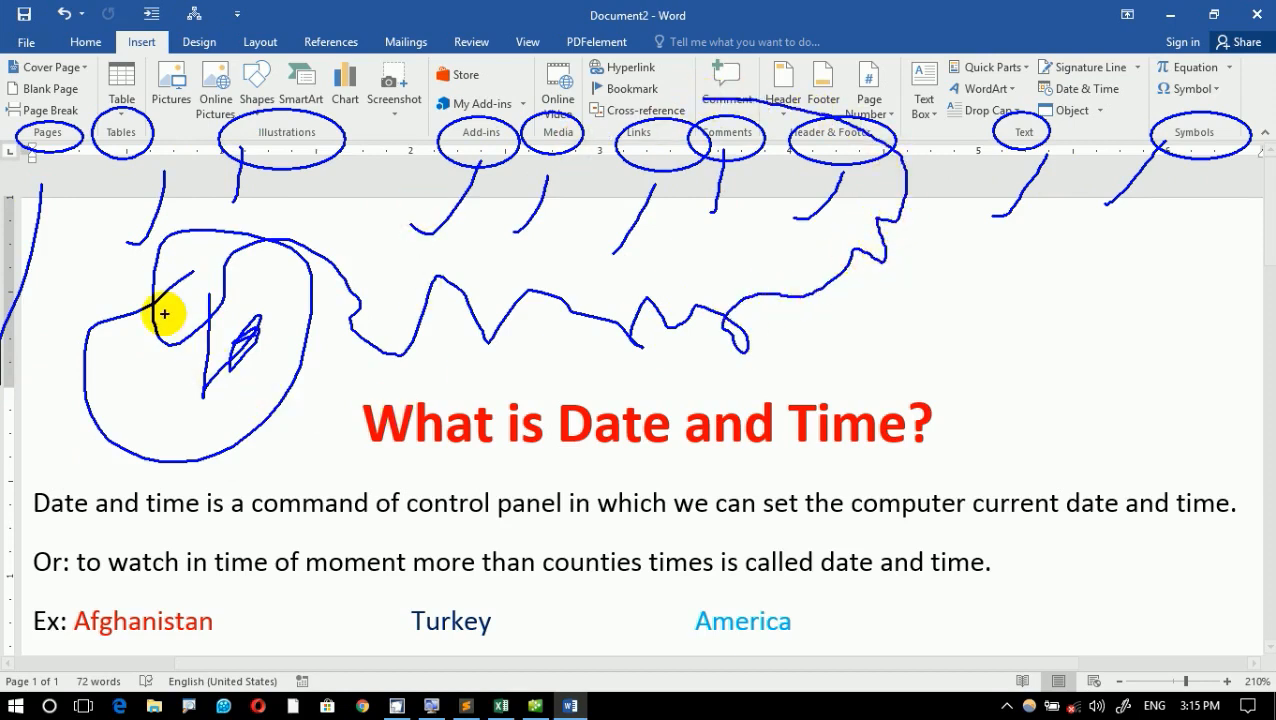
{"action": "key", "text": "Escape"}
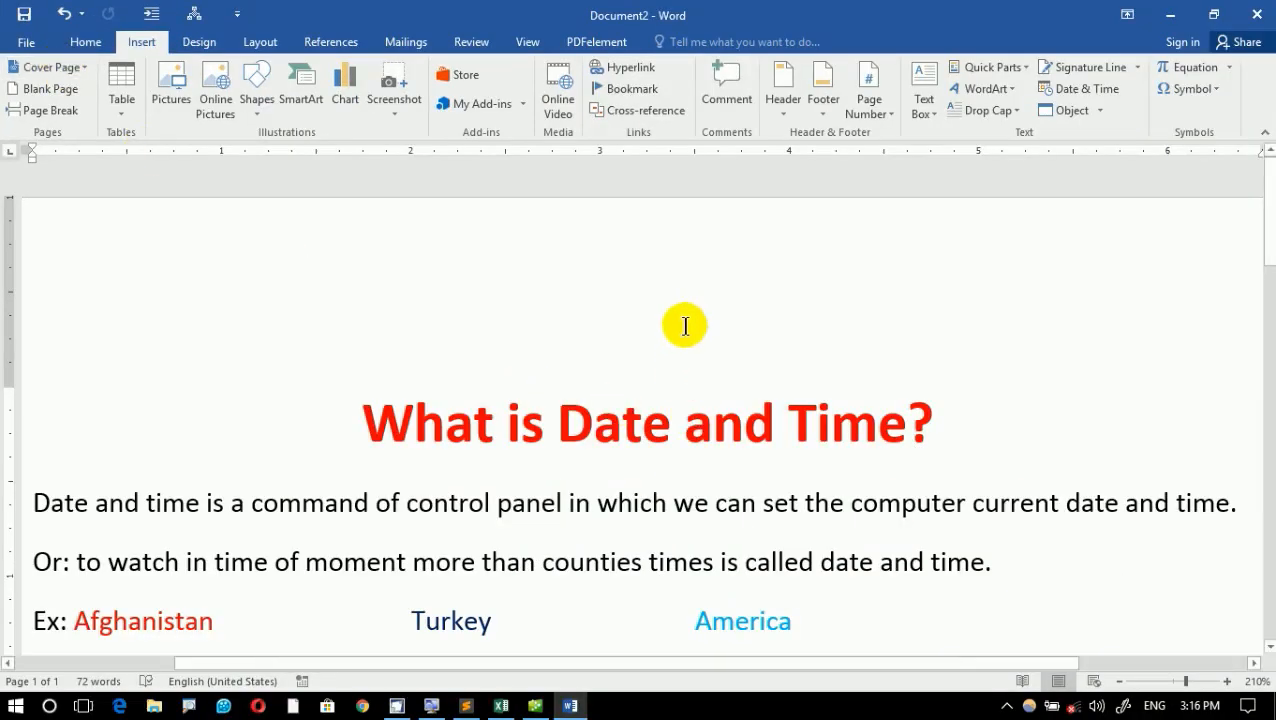
{"action": "scroll", "coordinate": [675, 325], "scroll_direction": "down", "scroll_amount": 2}
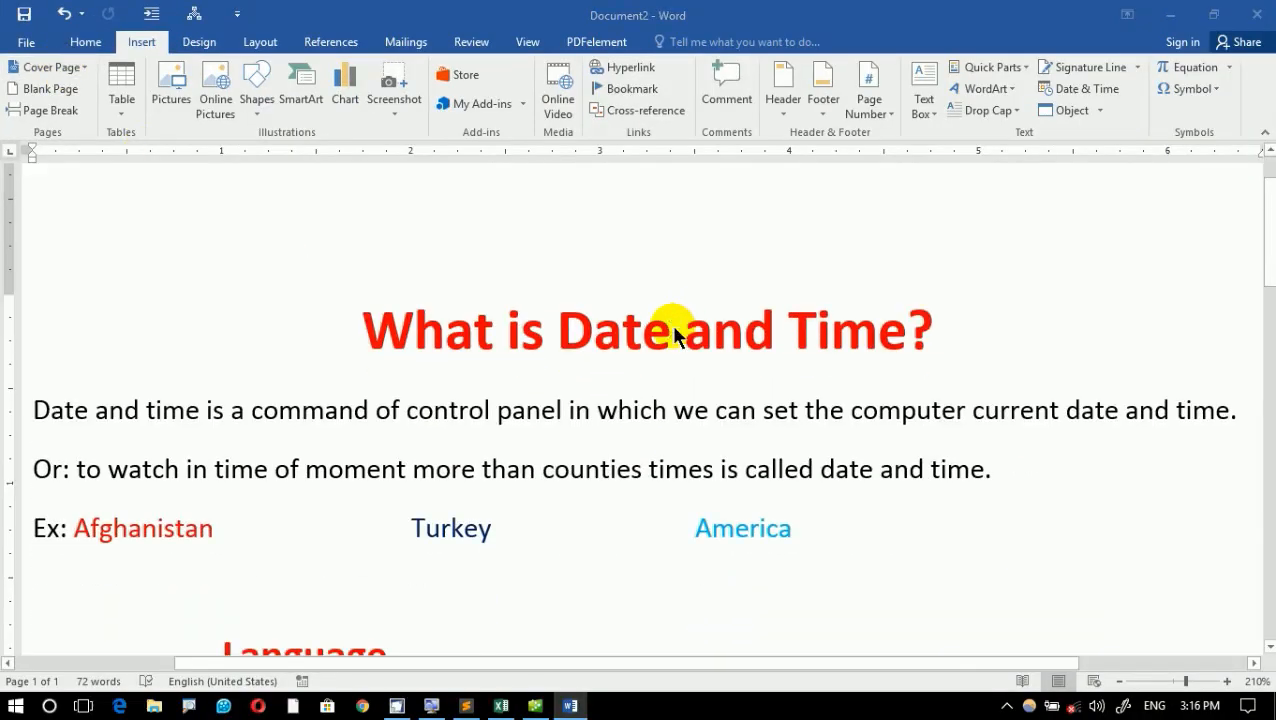
- Create a new blank document
{"action": "key", "text": "ctrl+n"}
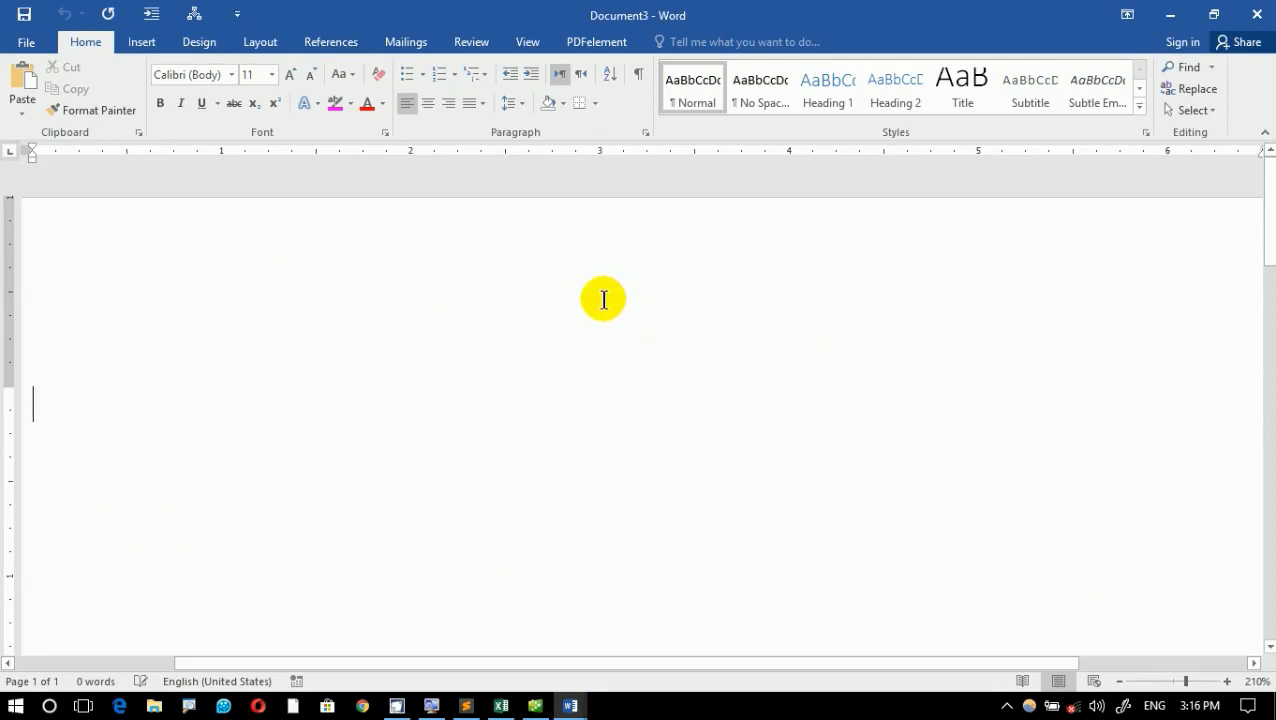
{"action": "scroll", "coordinate": [603, 300], "scroll_direction": "down", "scroll_amount": 6}
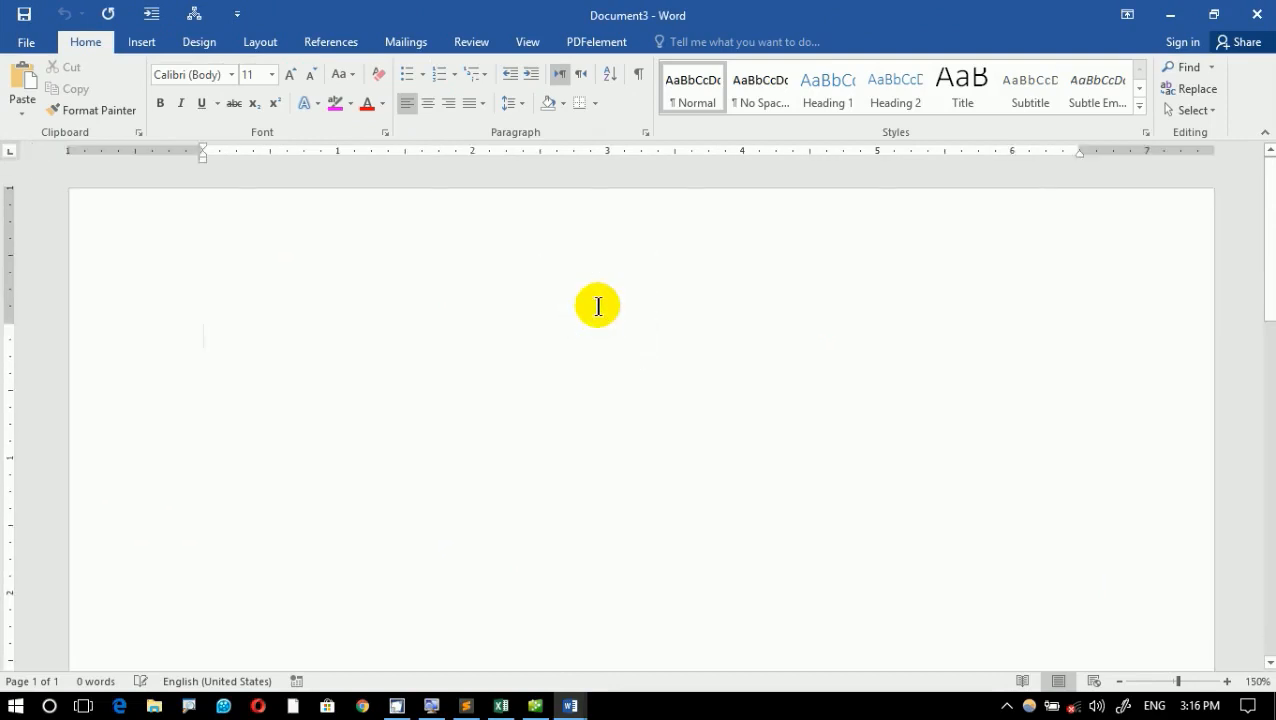
{"action": "scroll", "coordinate": [583, 308], "scroll_direction": "down", "scroll_amount": 2}
{"action": "scroll", "coordinate": [581, 308], "scroll_direction": "up", "scroll_amount": 2}
- Insert the built-in ViewMaster cover page into the blank document
{"action": "left_click", "coordinate": [145, 42]}
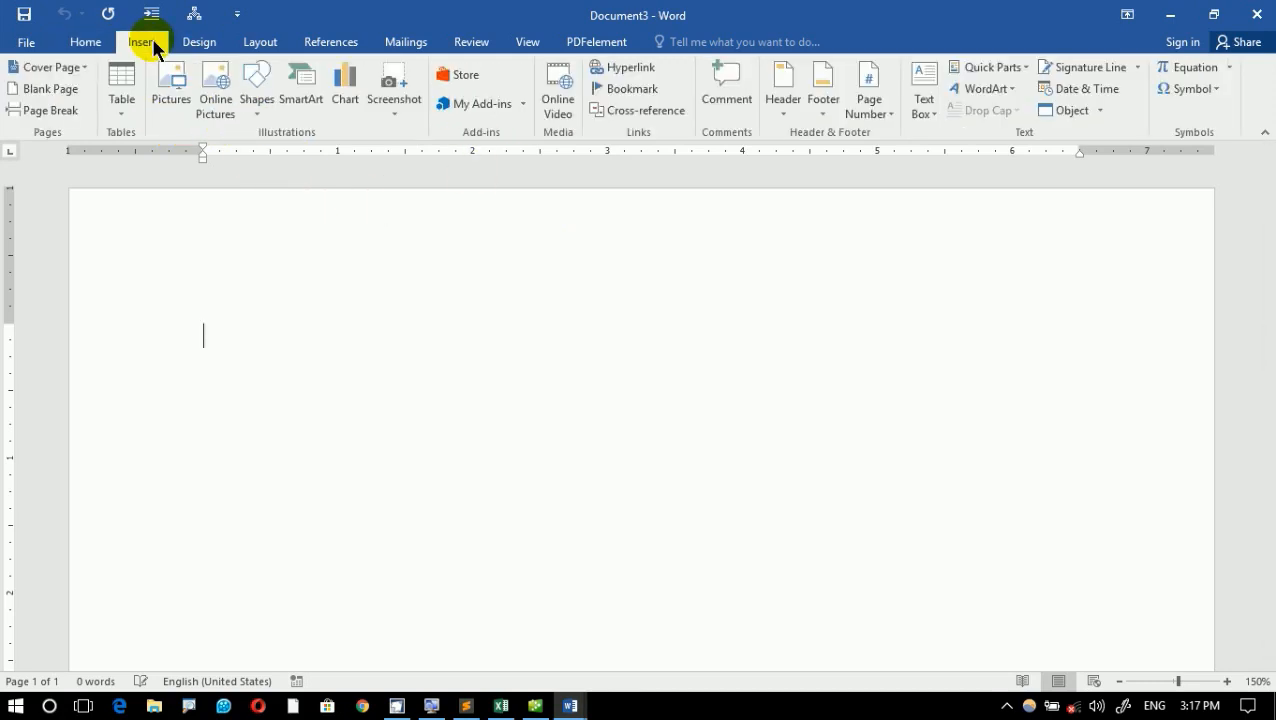
{"action": "left_click", "coordinate": [66, 74]}
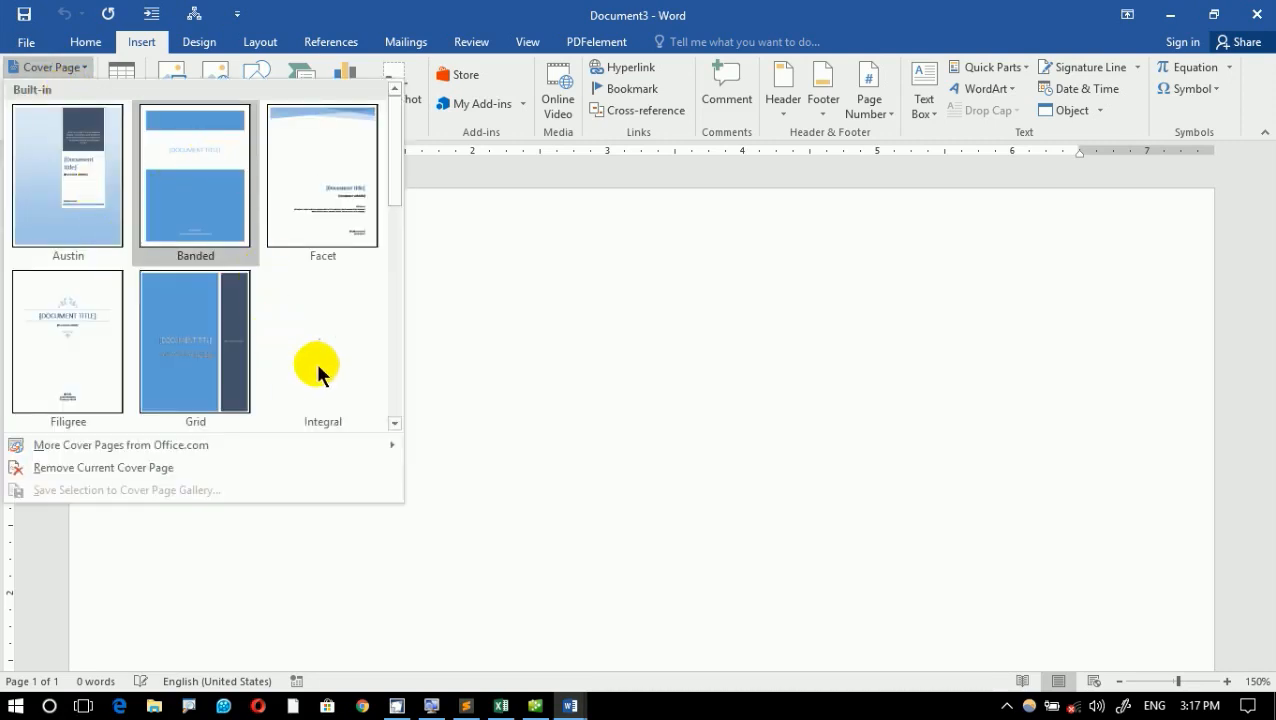
{"action": "left_click_drag", "start_coordinate": [389, 162], "coordinate": [373, 407]}
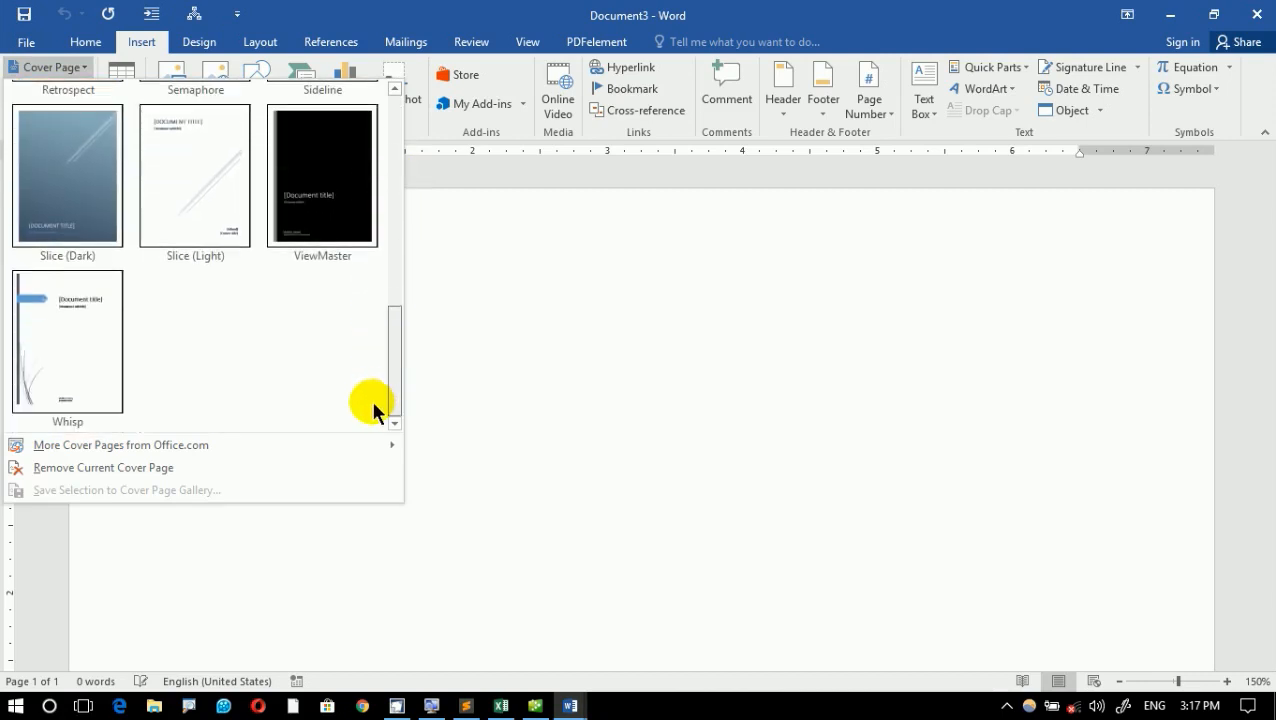
{"action": "left_click", "coordinate": [347, 250]}
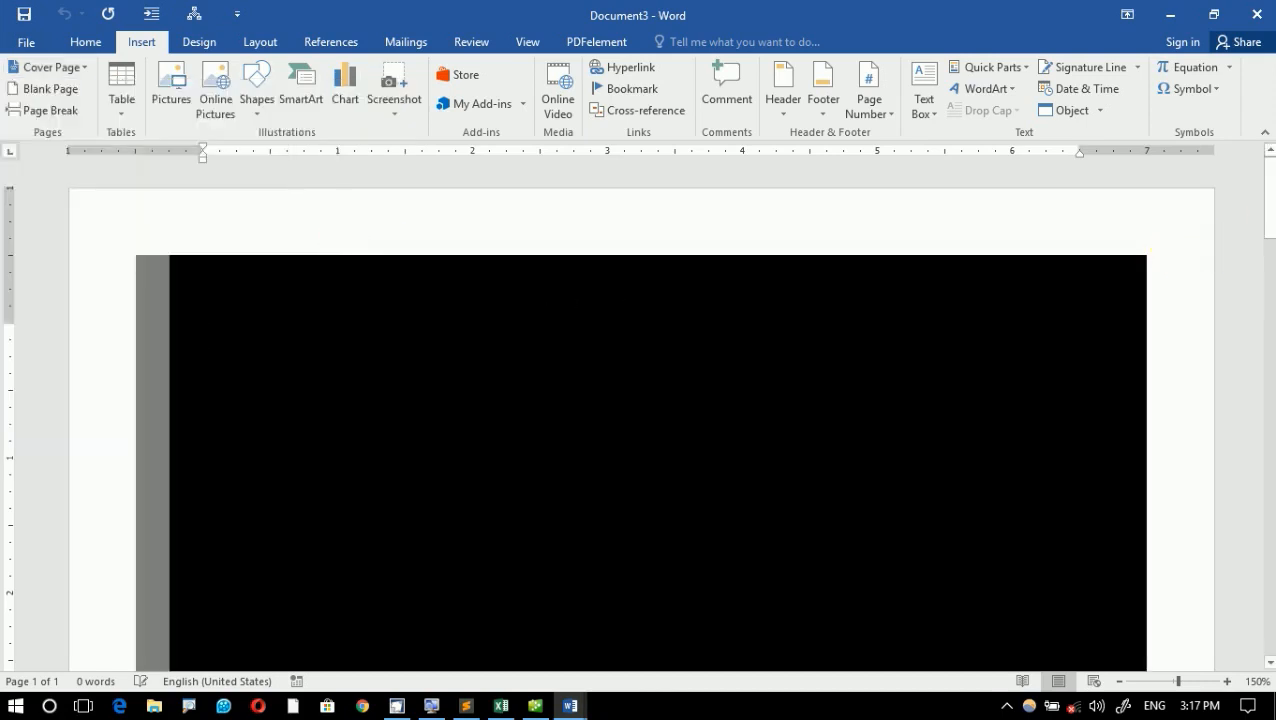
- Enter "Microsoft Word 2016 Notes" as the document title on the cover page
{"action": "scroll", "coordinate": [1150, 284], "scroll_direction": "down", "scroll_amount": 10}
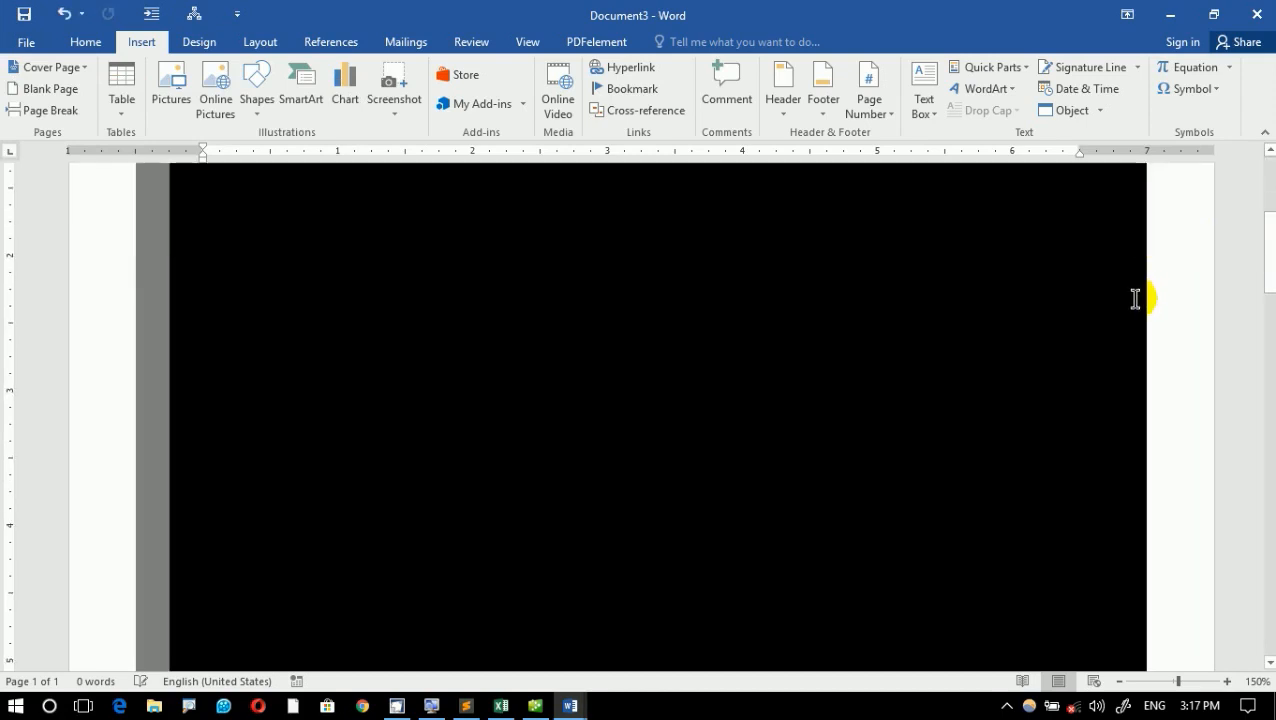
{"action": "left_click", "coordinate": [644, 470]}
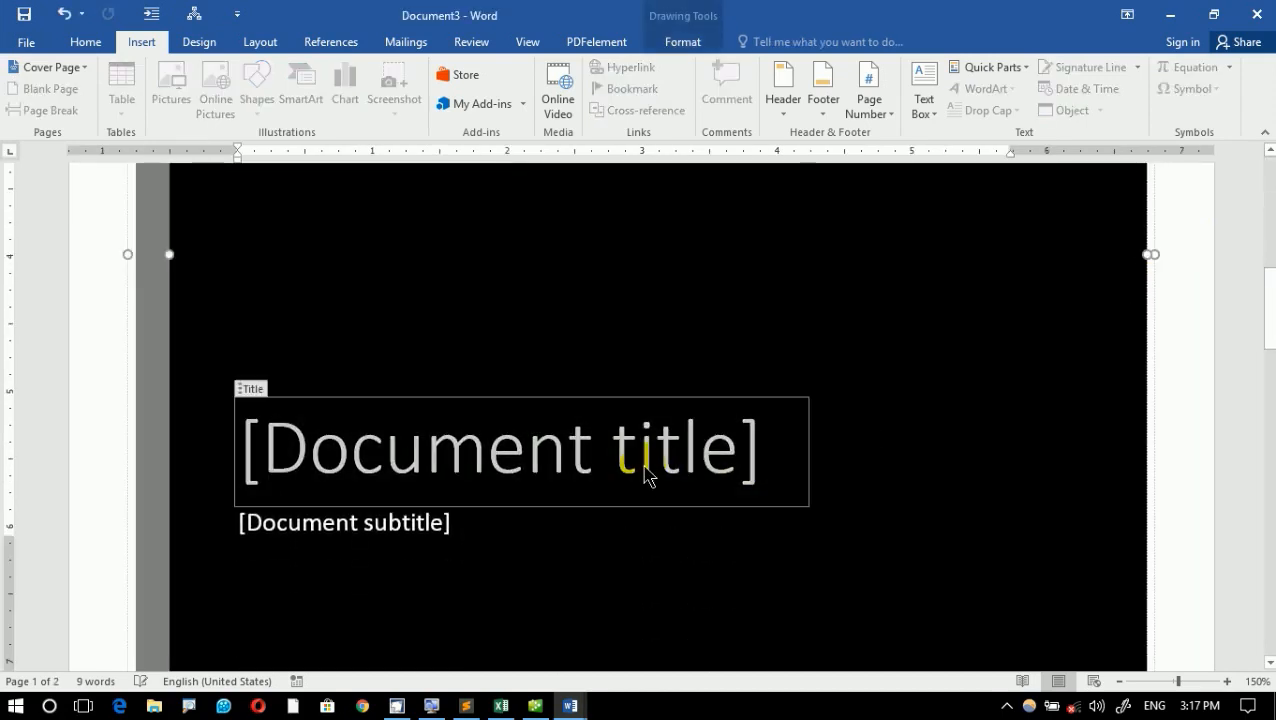
{"action": "type", "text": "Mic"}
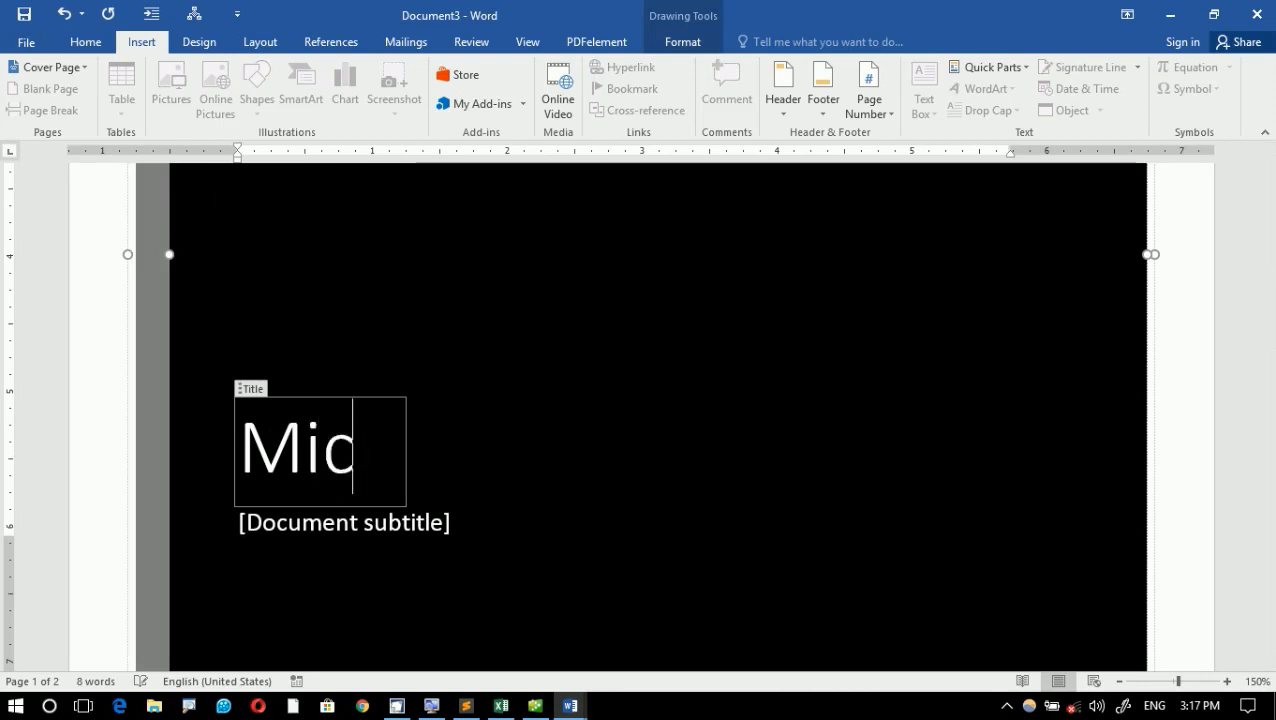
{"action": "type", "text": "rosoft Word "}
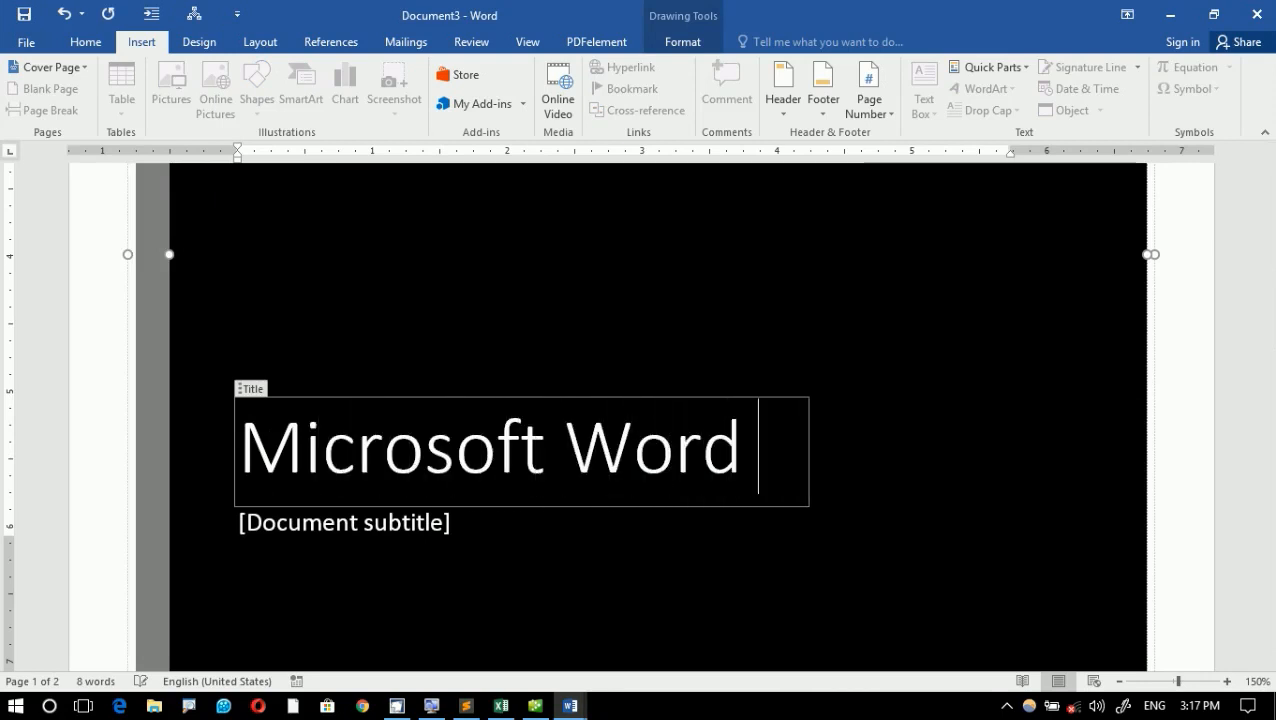
{"action": "type", "text": "2016 Notes"}
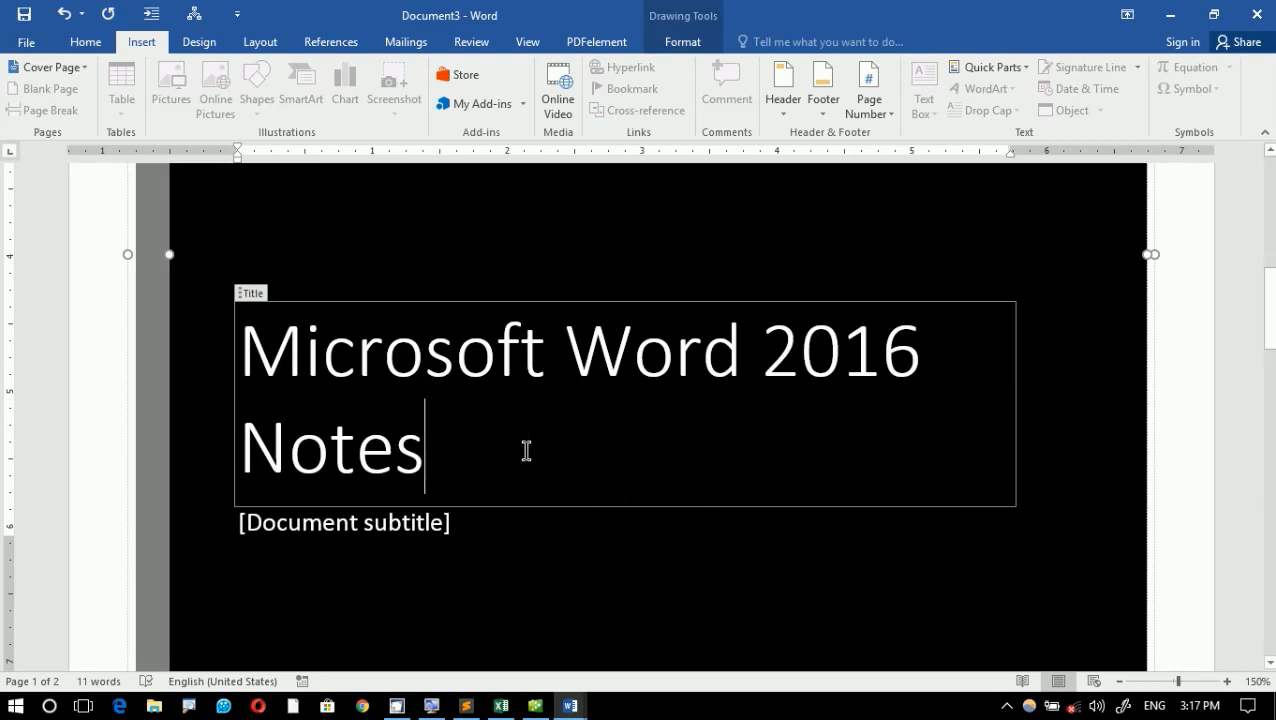
- Reduce the font size of the whole cover page title to 36
{"action": "left_click_drag", "start_coordinate": [524, 450], "coordinate": [228, 376]}
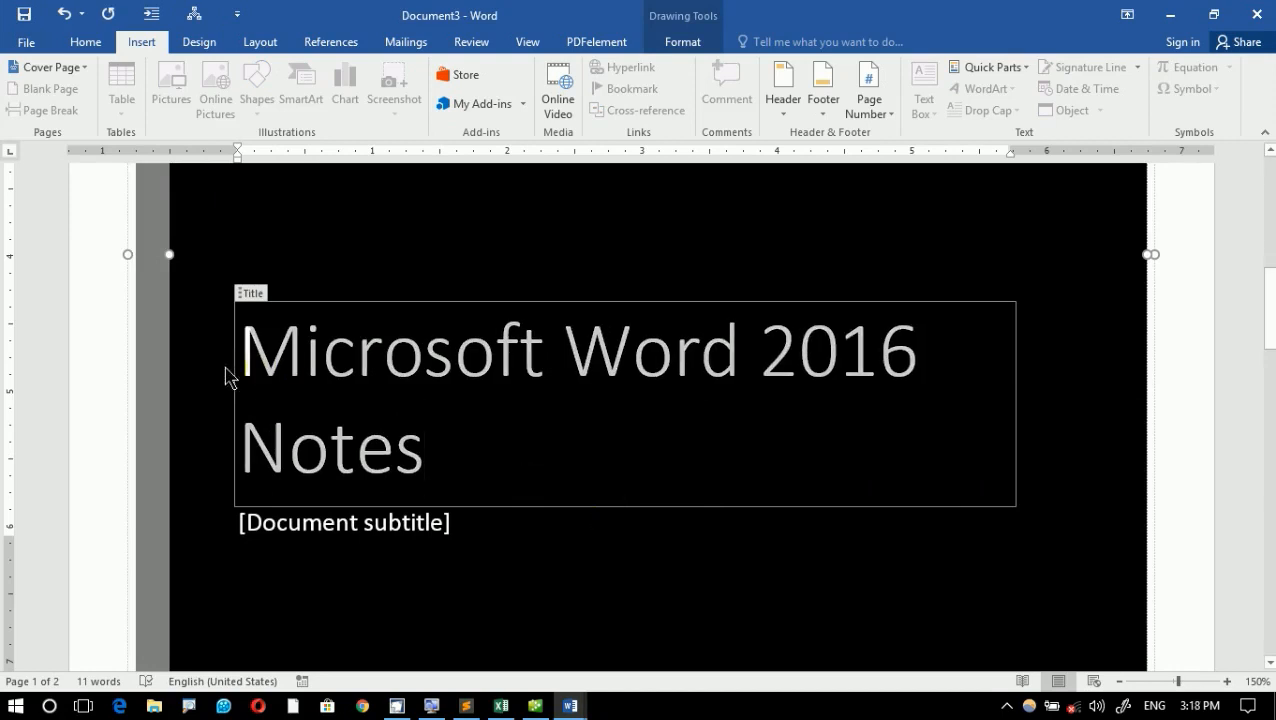
{"action": "left_click", "coordinate": [88, 42]}
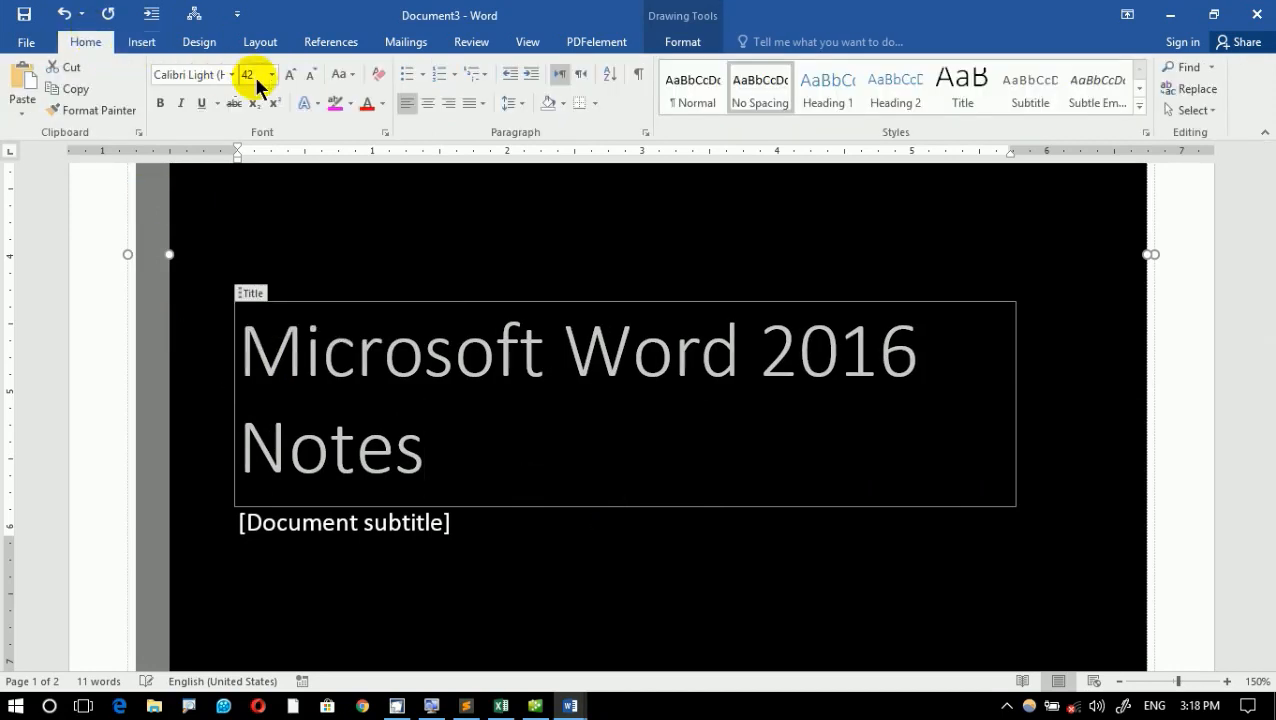
{"action": "left_click", "coordinate": [310, 75]}
{"action": "left_click", "coordinate": [716, 338]}
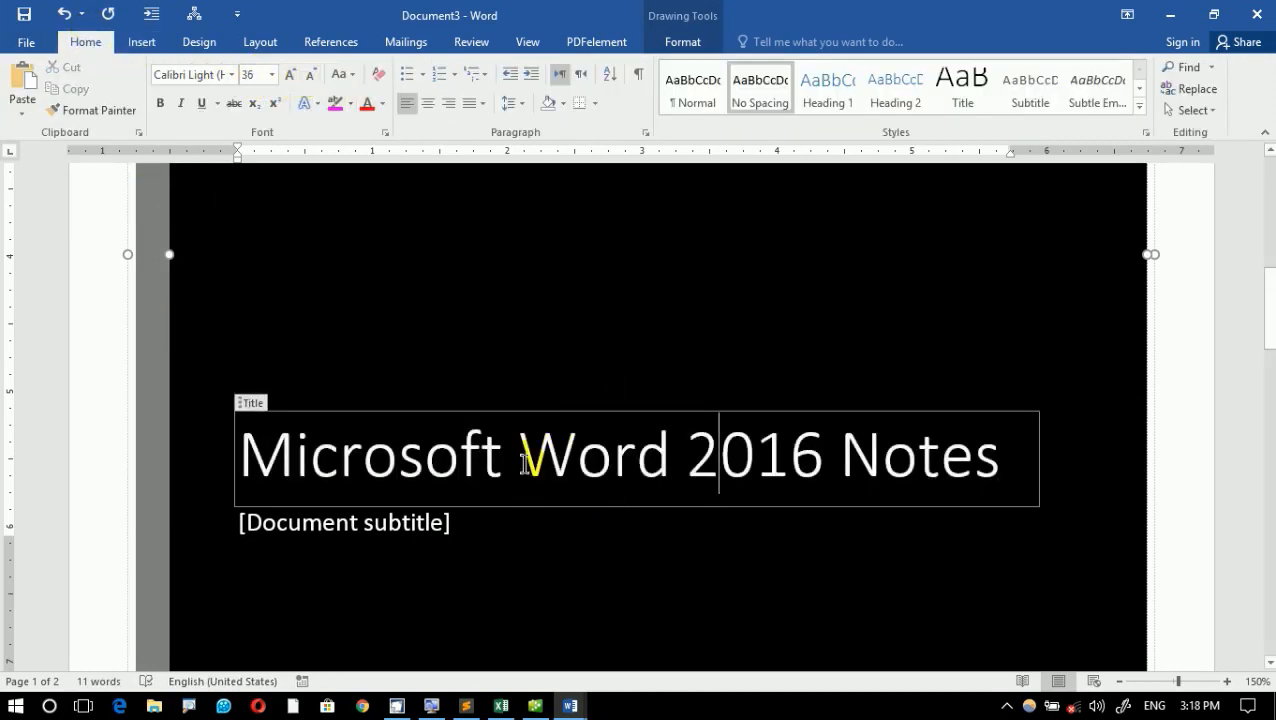
- Fill the cover page's subtitle placeholder with random sample text using =rand()
{"action": "left_click", "coordinate": [441, 521]}
{"action": "type", "text": "=ra"}
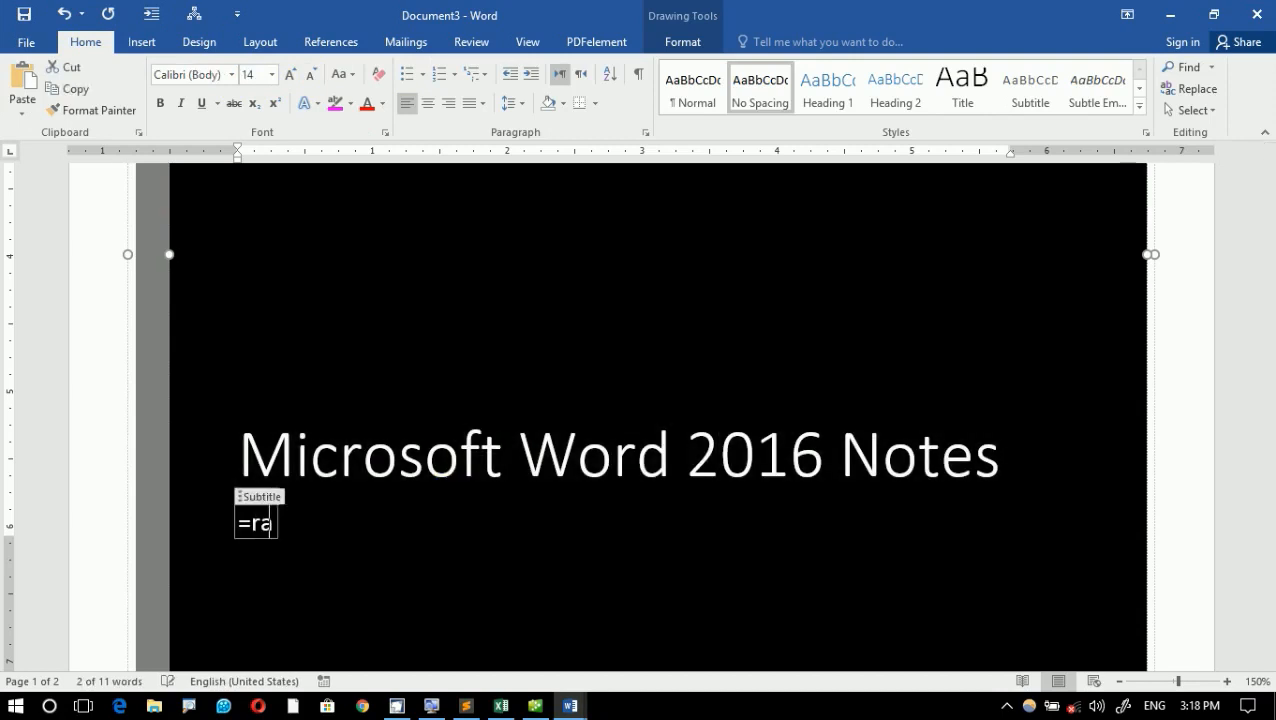
{"action": "type", "text": "nd()"}
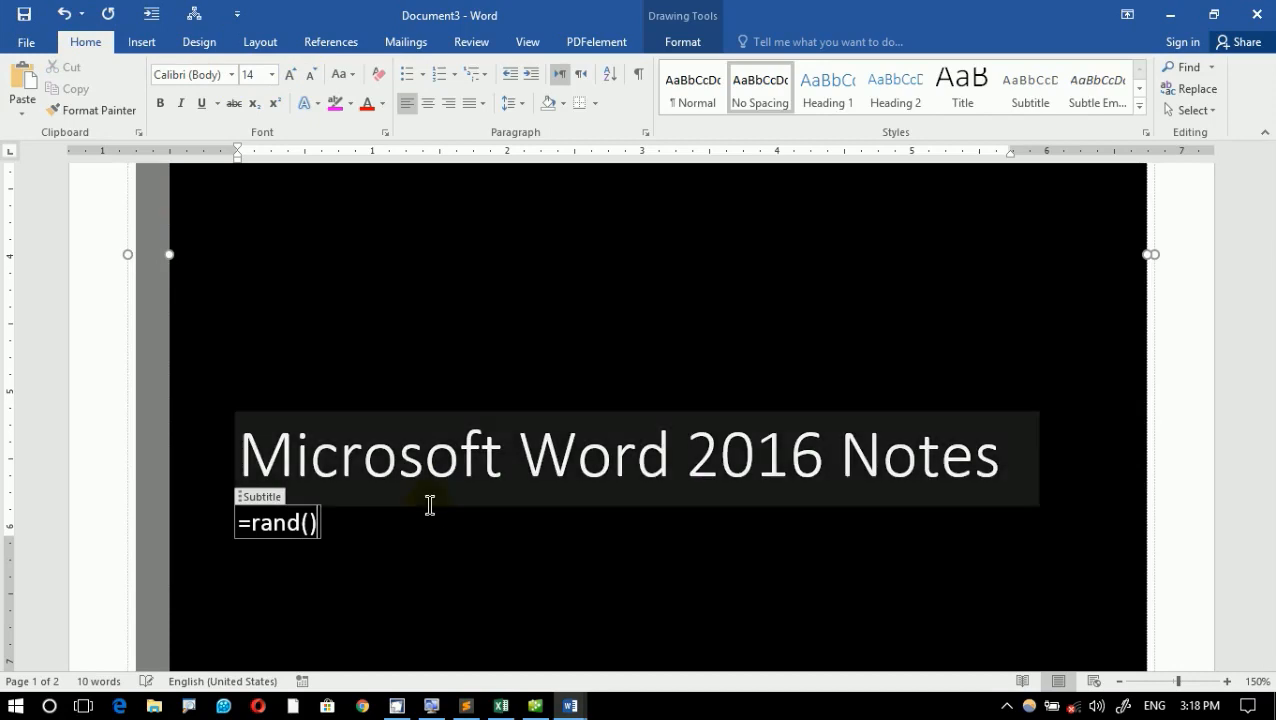
{"action": "left_click", "coordinate": [318, 526]}
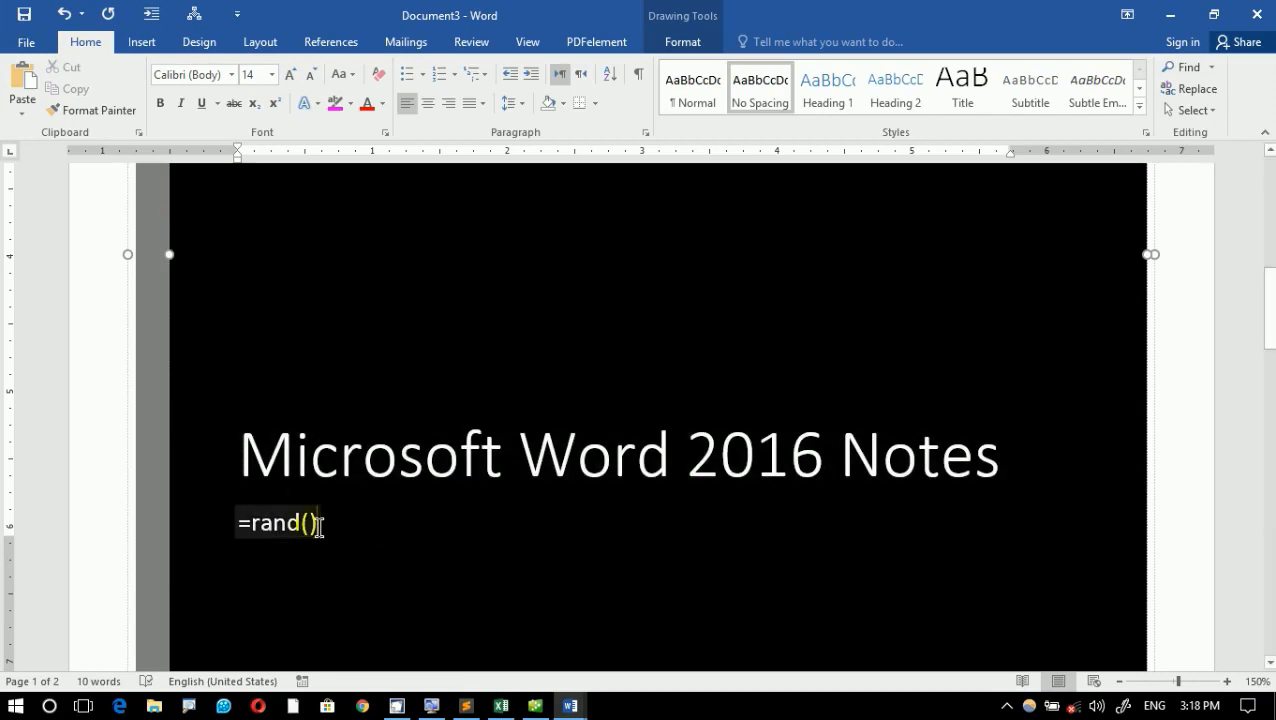
{"action": "key", "text": "Return"}
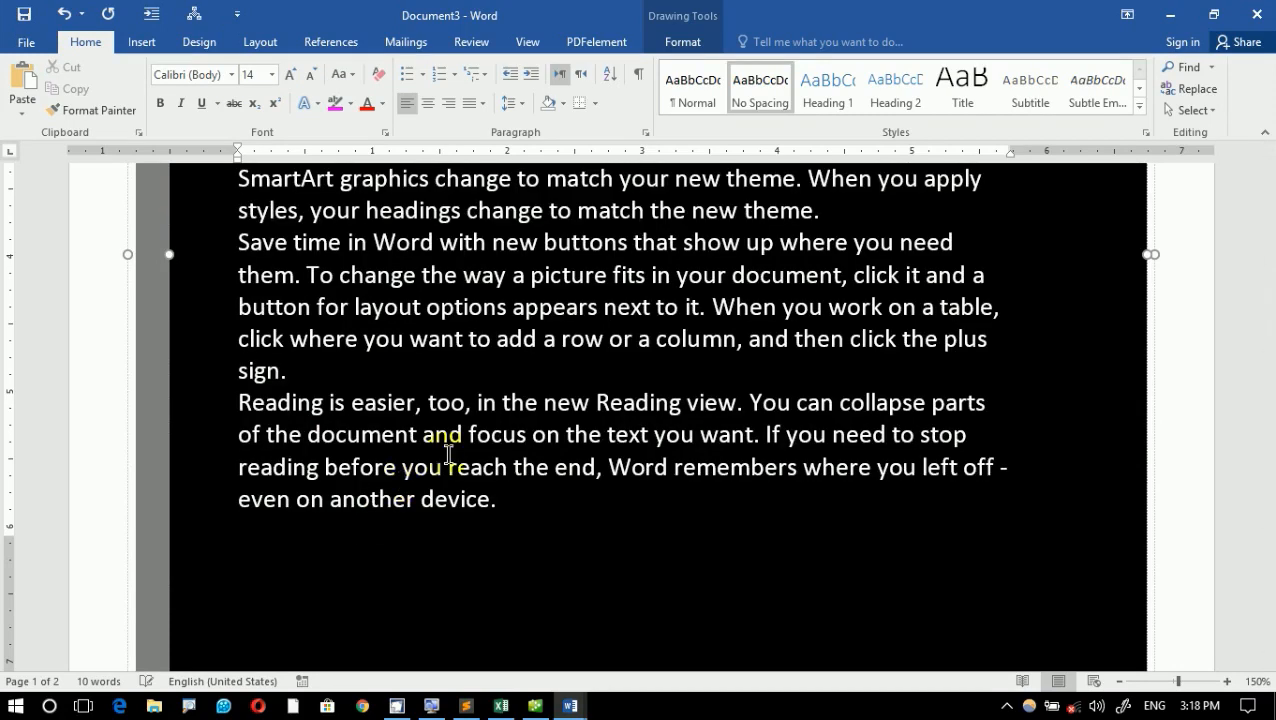
- Look over the title and subtitle text on the cover page and check the page in the print preview
{"action": "scroll", "coordinate": [571, 399], "scroll_direction": "up", "scroll_amount": 5}
{"action": "scroll", "coordinate": [571, 399], "scroll_direction": "up", "scroll_amount": 3}
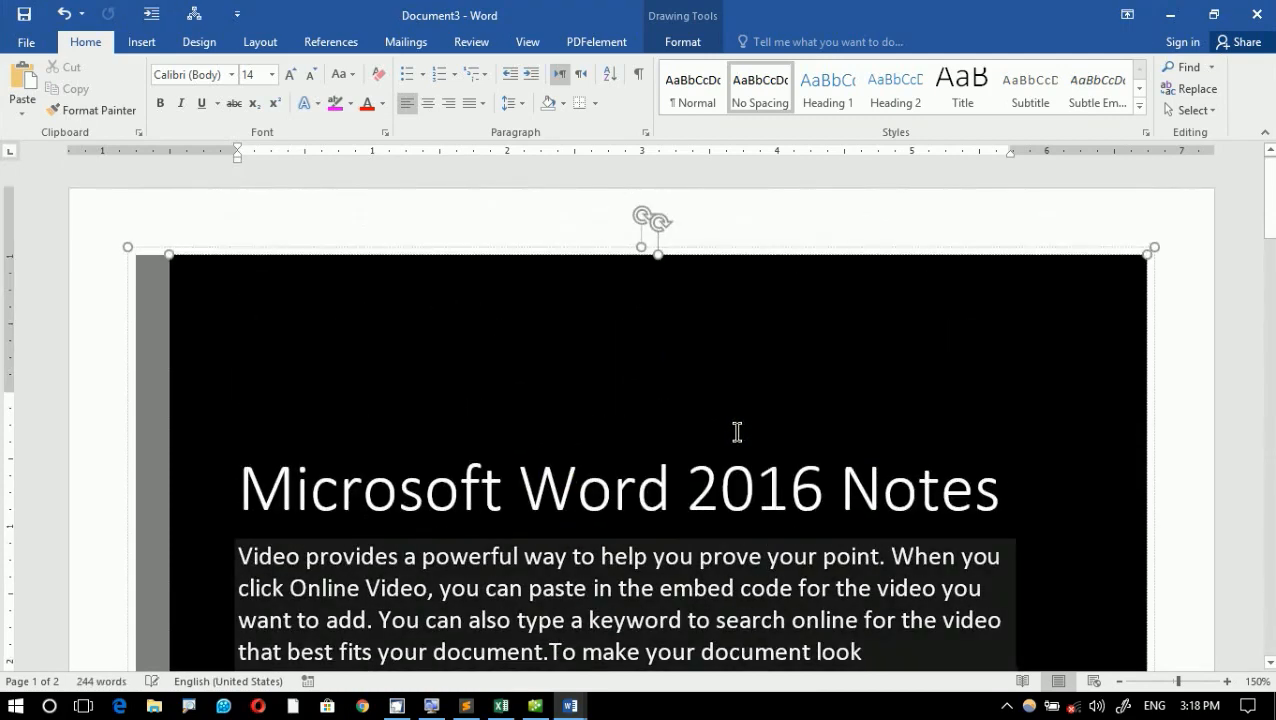
{"action": "scroll", "coordinate": [737, 432], "scroll_direction": "down", "scroll_amount": 5}
{"action": "left_click_drag", "start_coordinate": [447, 351], "coordinate": [722, 676]}
{"action": "scroll", "coordinate": [632, 415], "scroll_direction": "up", "scroll_amount": 3}
{"action": "scroll", "coordinate": [632, 415], "scroll_direction": "up", "scroll_amount": 2}
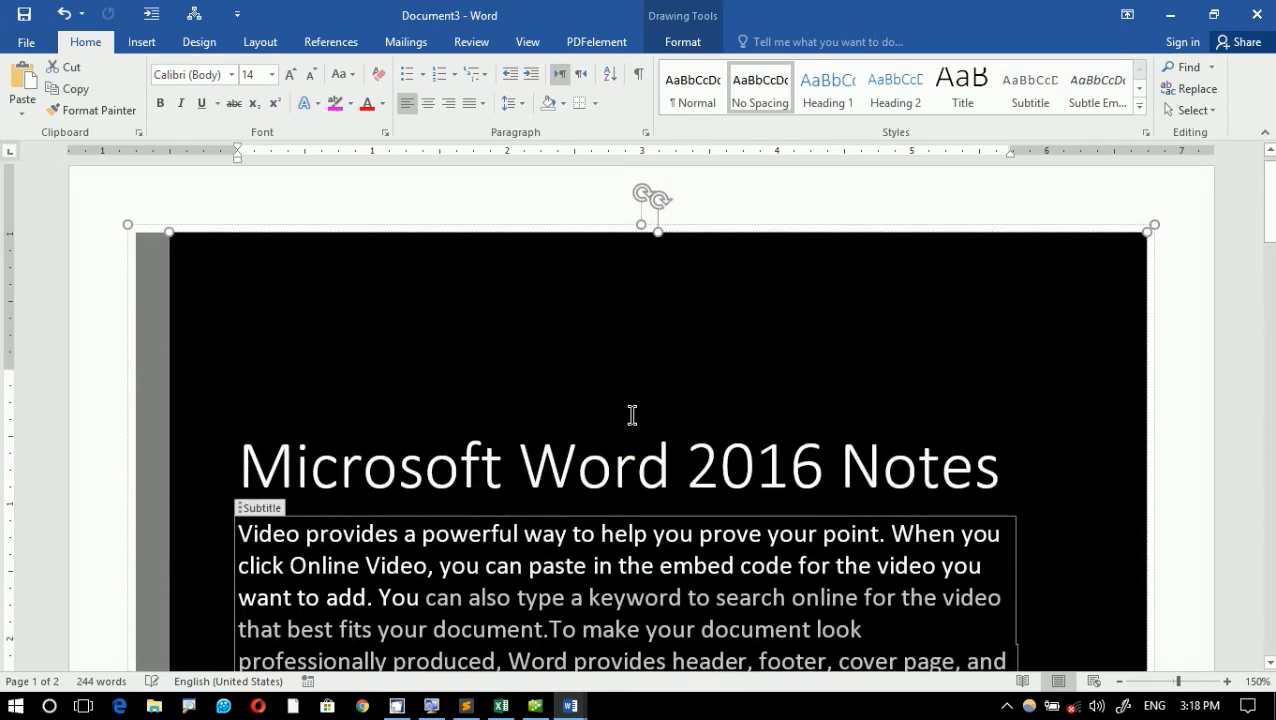
{"action": "left_click", "coordinate": [703, 370]}
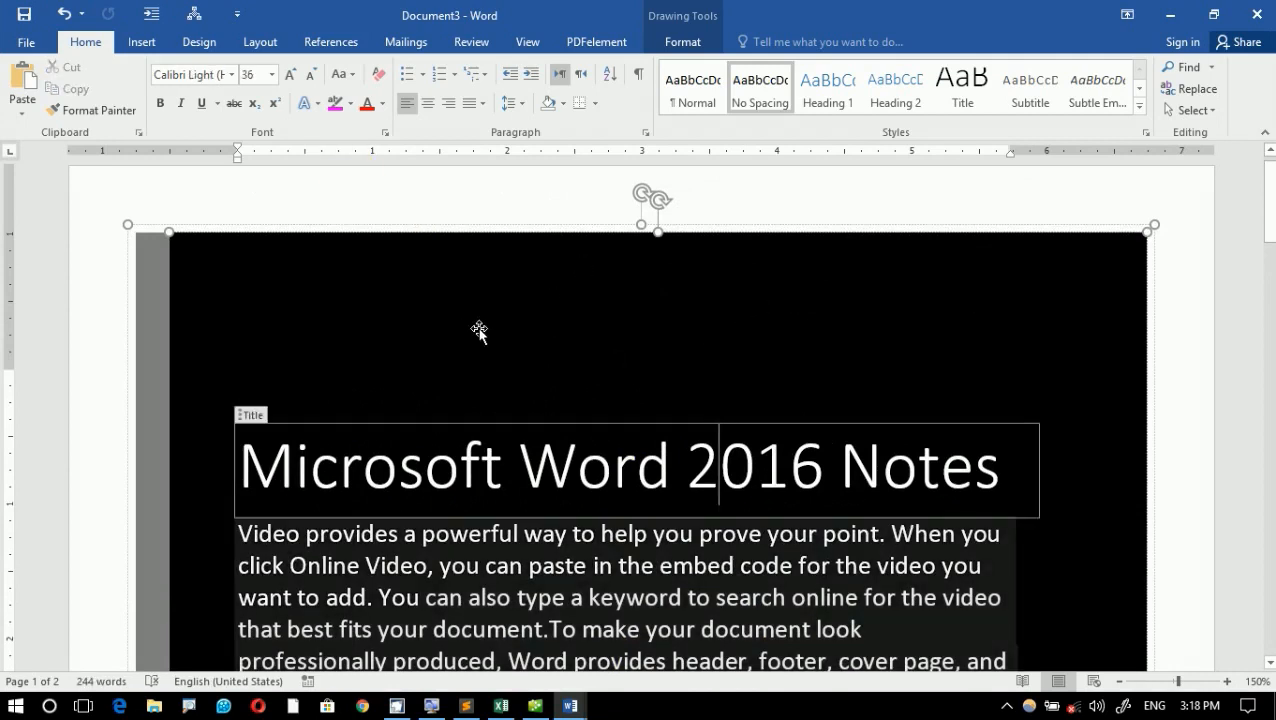
{"action": "key", "text": "ctrl+p"}
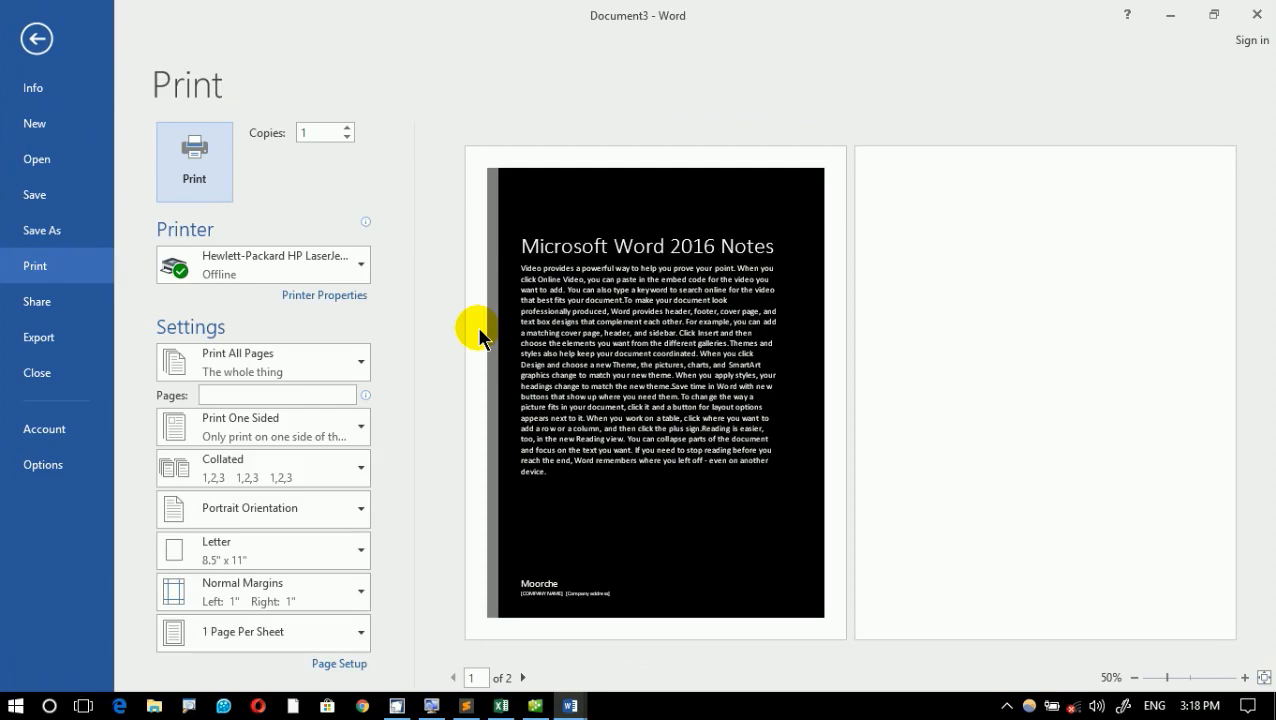
{"action": "left_click", "coordinate": [38, 40]}
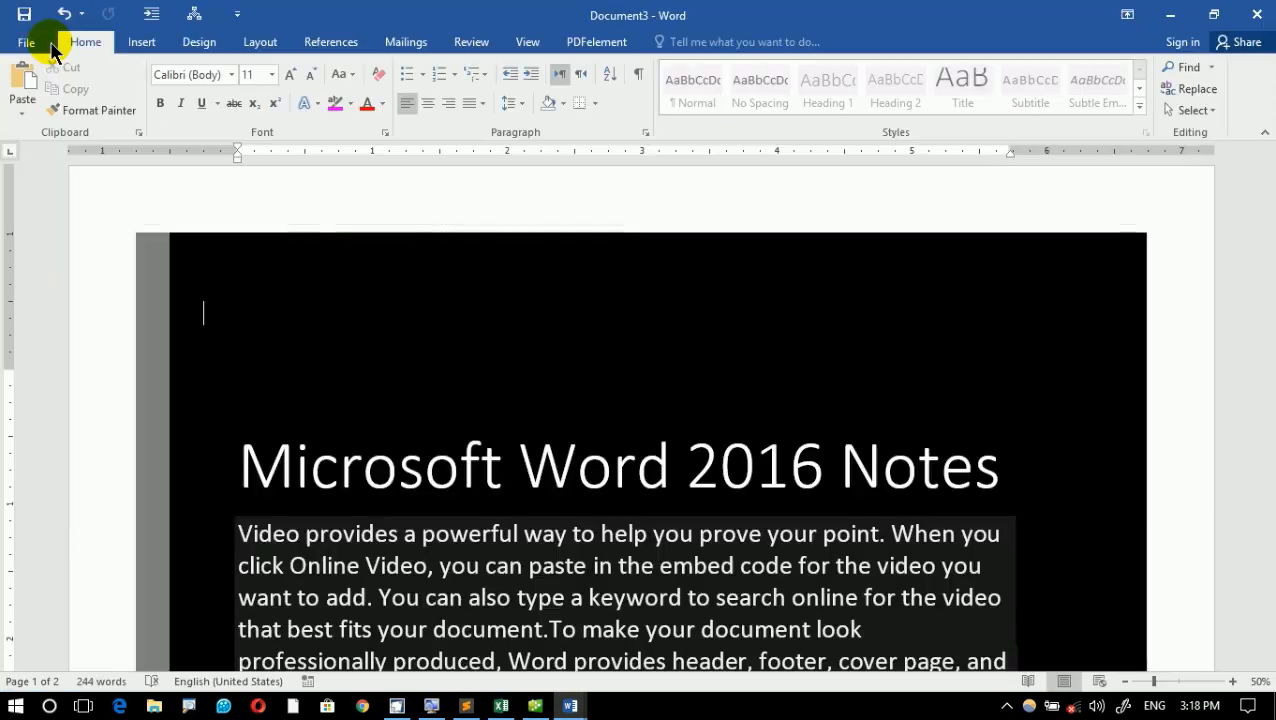
- Browse the built-in cover page designs and examine the options for getting more cover pages from Office.com
{"action": "left_click", "coordinate": [176, 45]}
{"action": "left_click", "coordinate": [154, 42]}
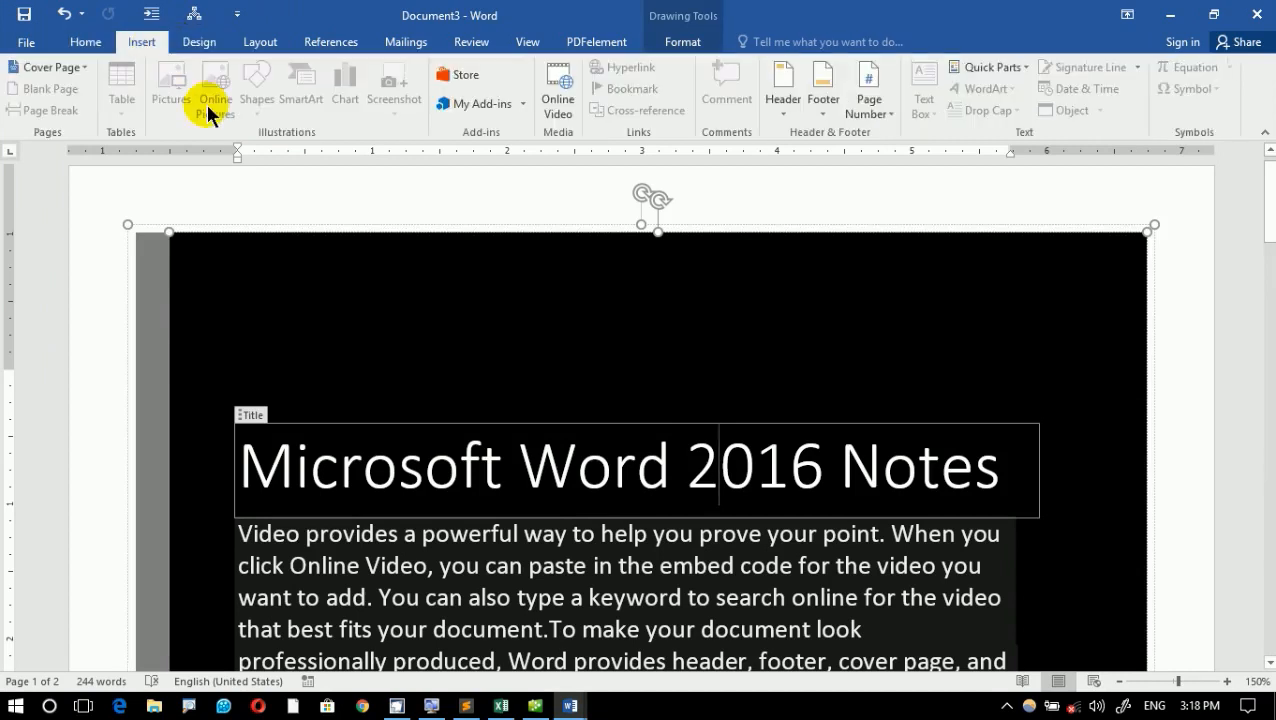
{"action": "left_click", "coordinate": [86, 67]}
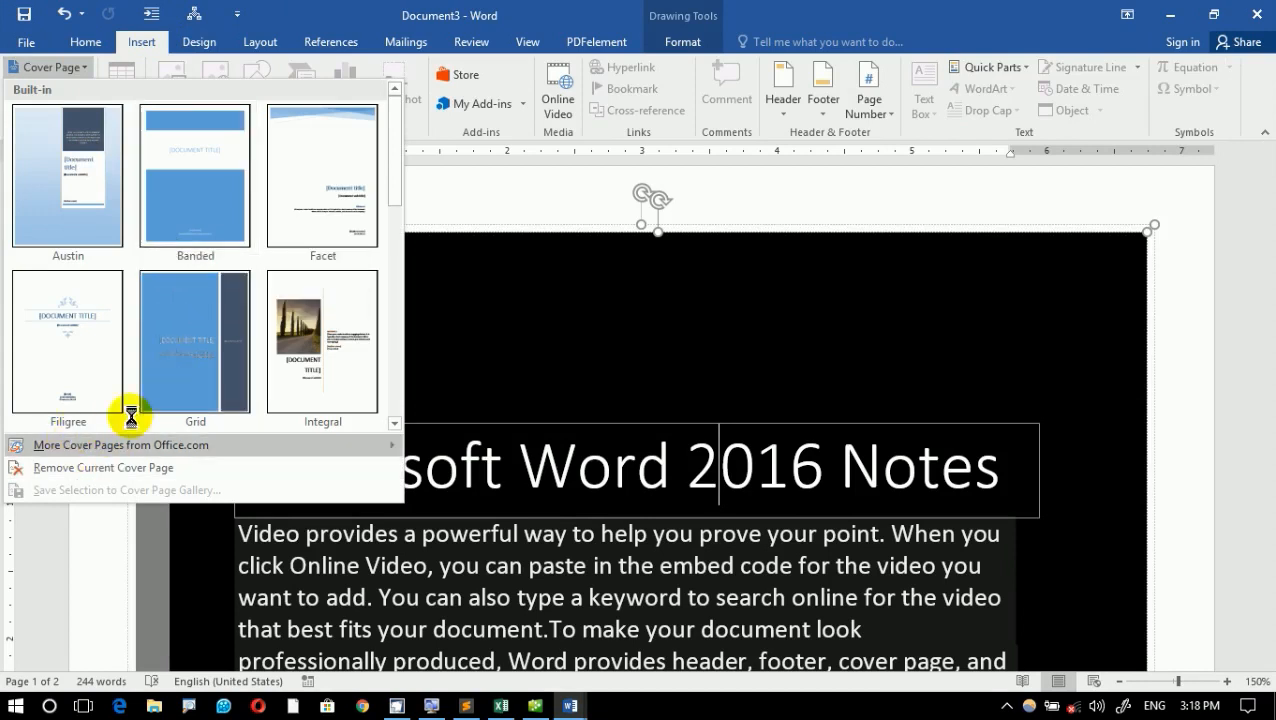
{"action": "scroll", "coordinate": [394, 189], "scroll_direction": "down", "scroll_amount": 1}
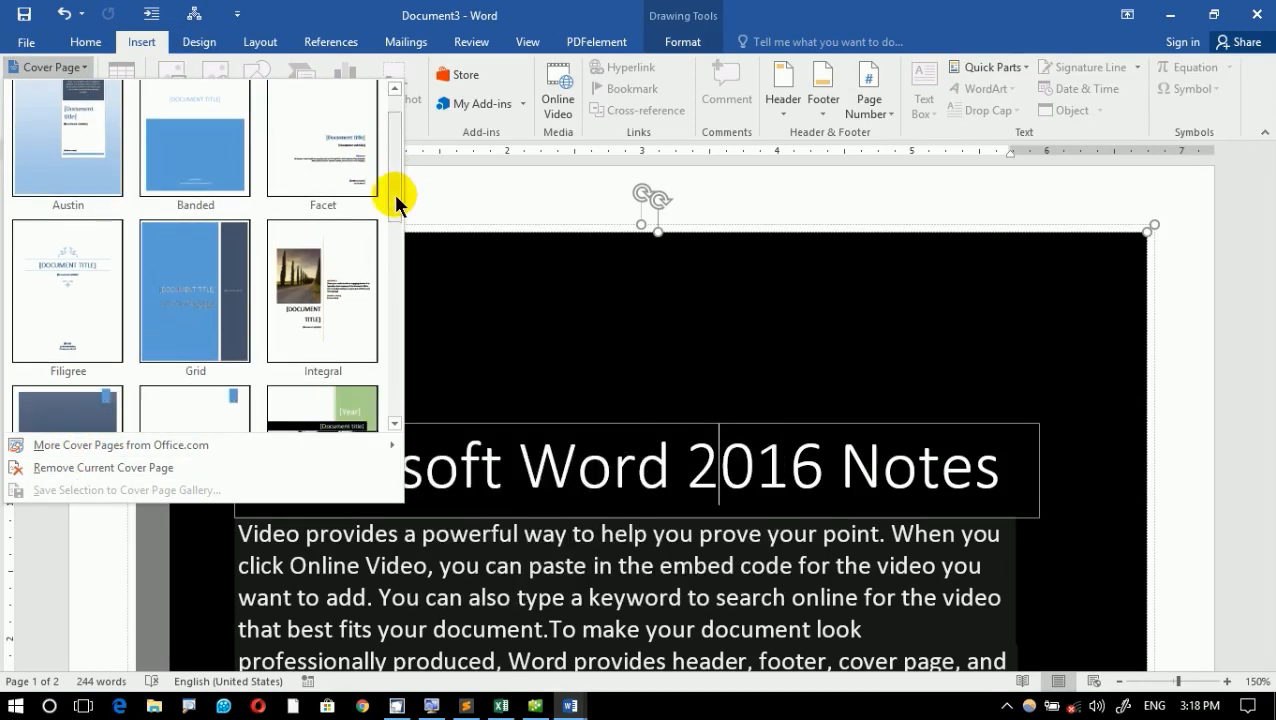
{"action": "scroll", "coordinate": [380, 282], "scroll_direction": "down", "scroll_amount": 3}
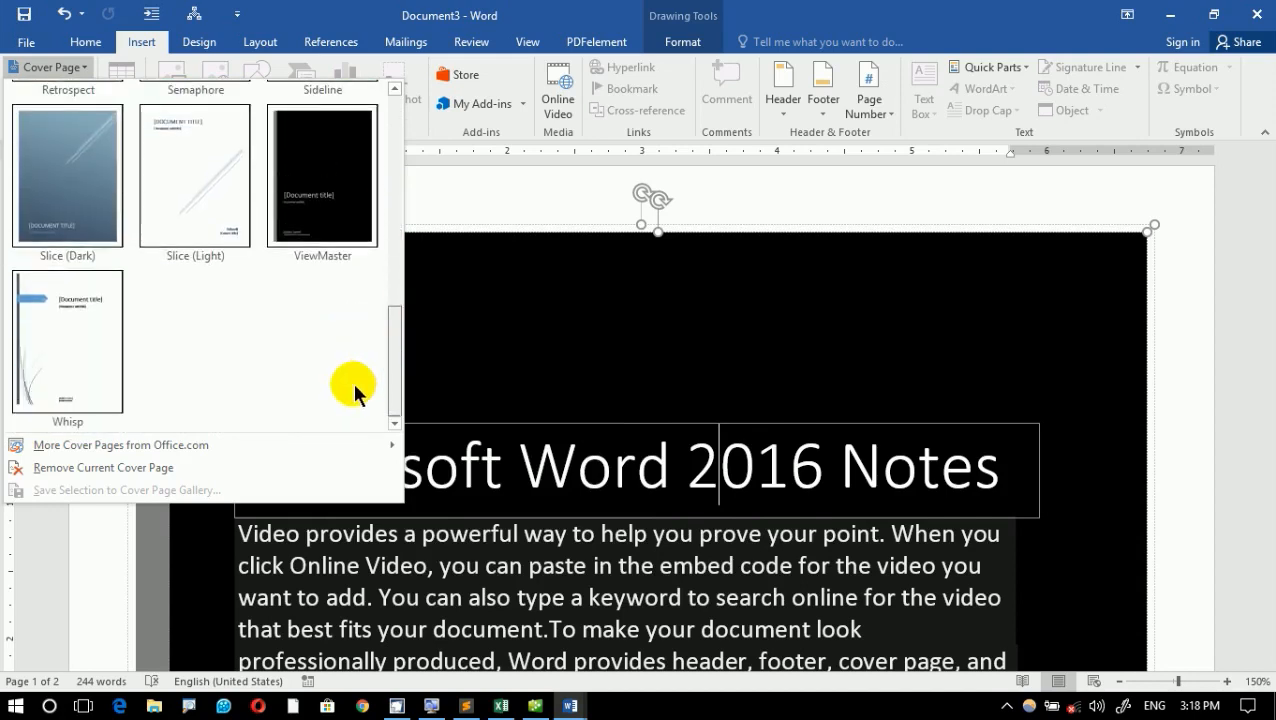
{"action": "scroll", "coordinate": [355, 360], "scroll_direction": "up", "scroll_amount": 1}
{"action": "scroll", "coordinate": [362, 330], "scroll_direction": "up", "scroll_amount": 1}
{"action": "scroll", "coordinate": [355, 400], "scroll_direction": "down", "scroll_amount": 2}
{"action": "scroll", "coordinate": [351, 415], "scroll_direction": "up", "scroll_amount": 5}
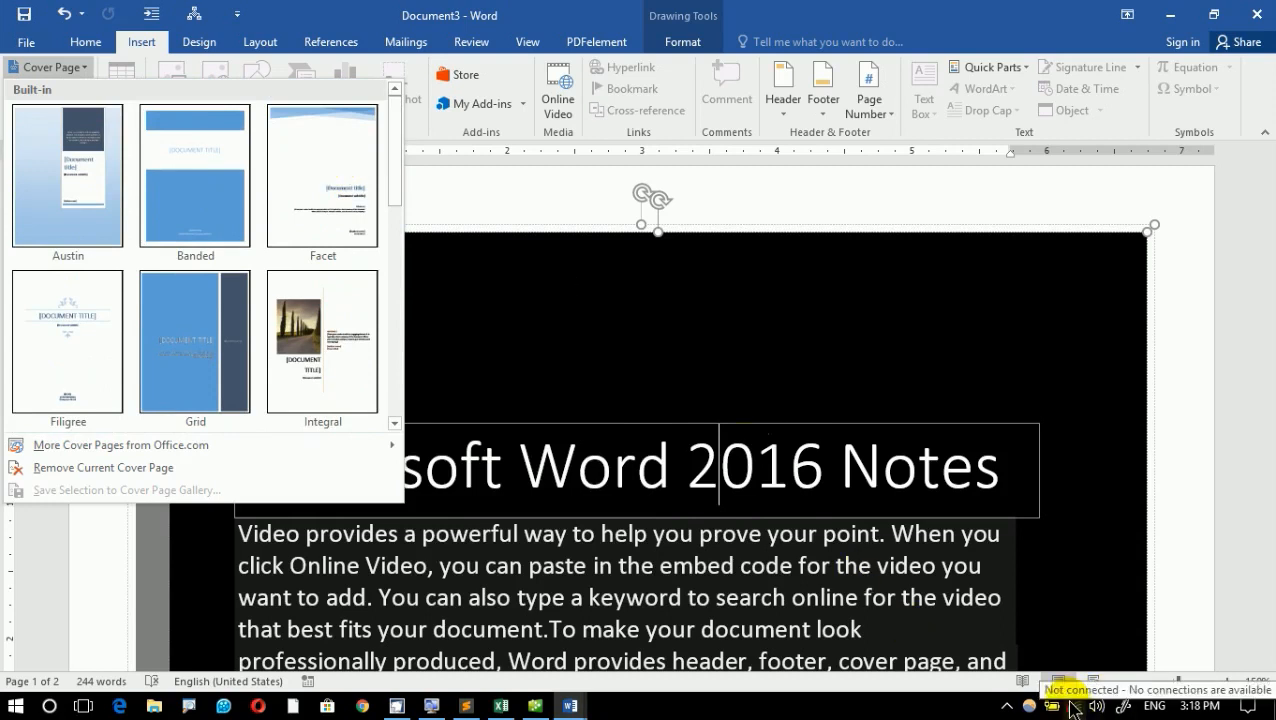
{"action": "mouse_move", "coordinate": [37, 447]}
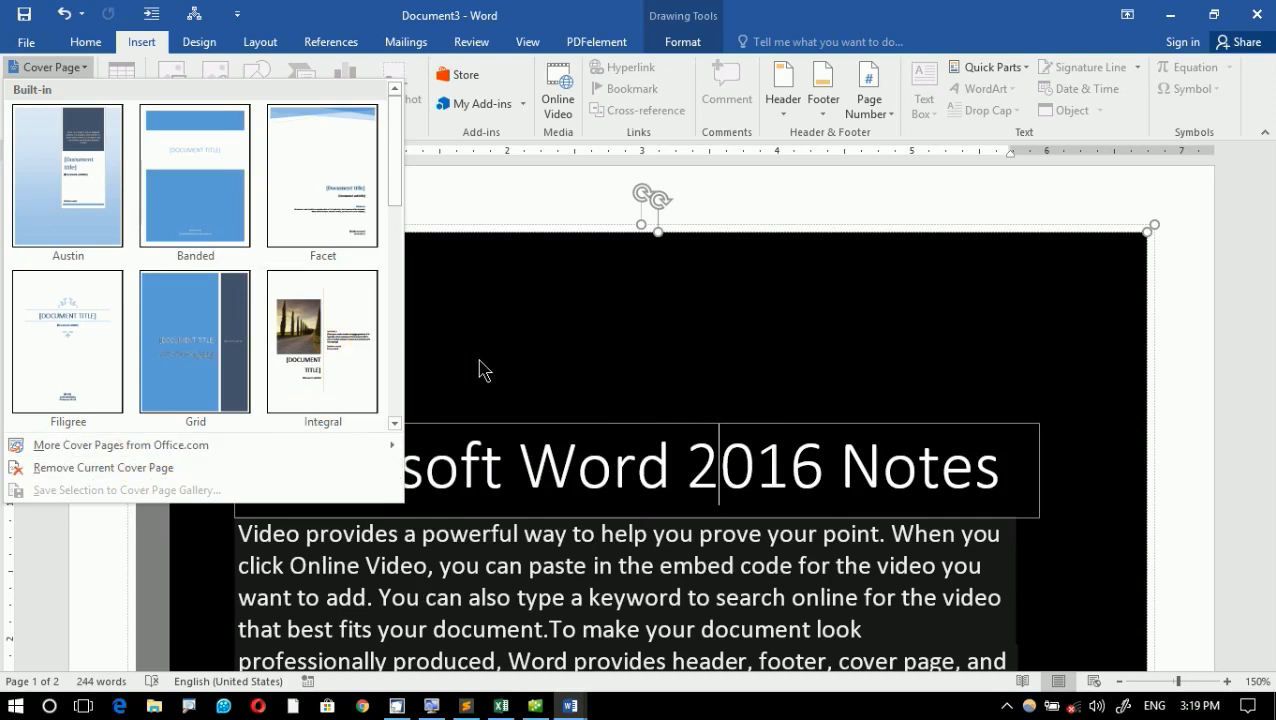
- Remove the current cover page from the document and undo the removal
{"action": "left_click", "coordinate": [176, 476]}
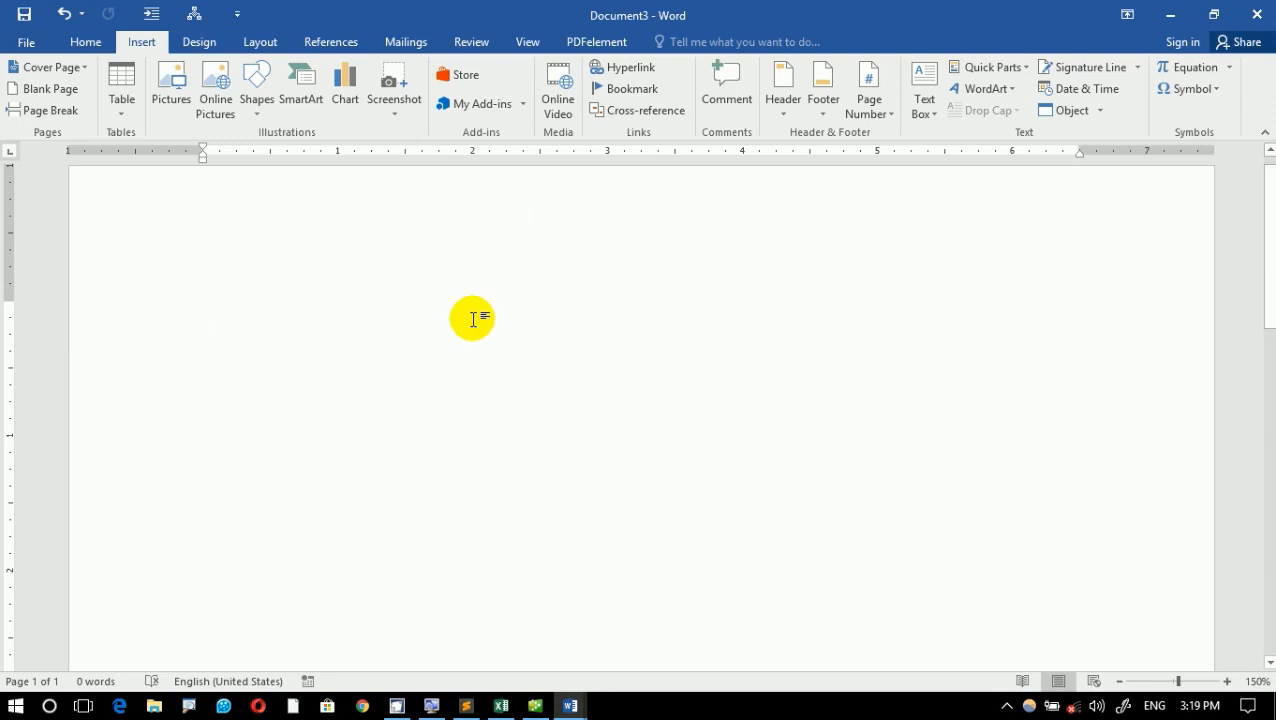
{"action": "key", "text": "ctrl+v"}
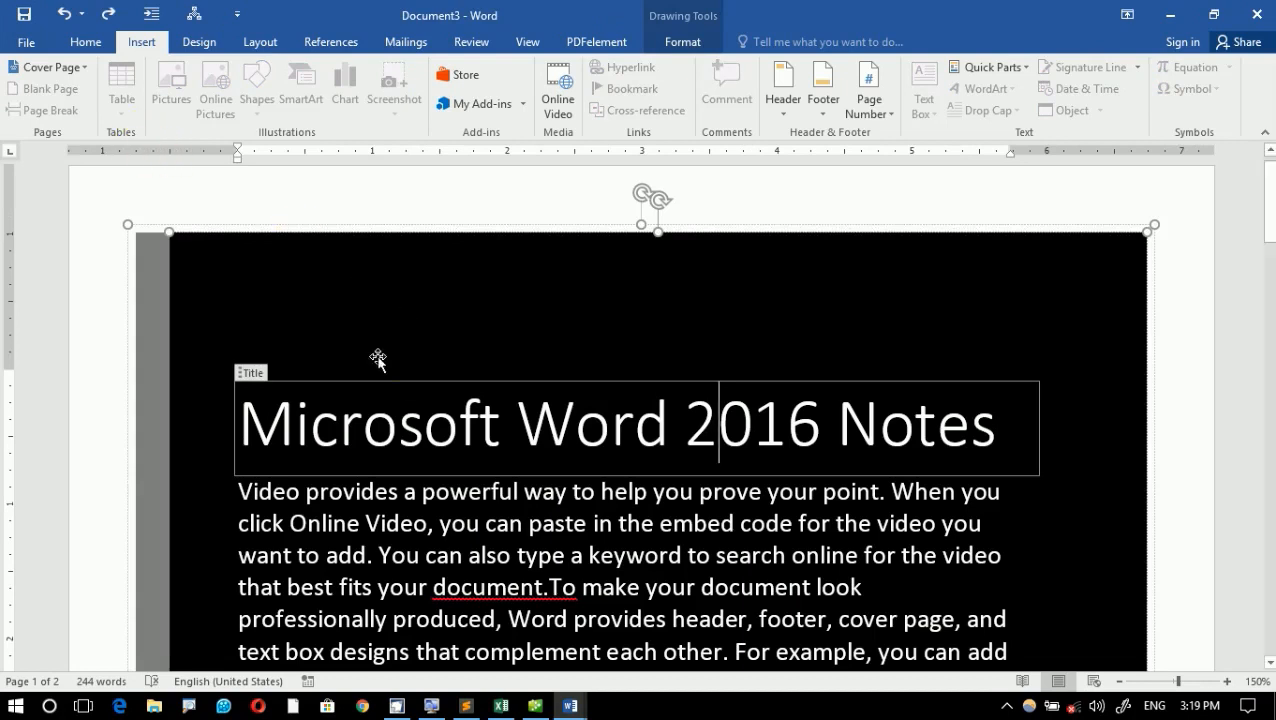
- Select the entire cover page and save it to the cover page gallery as a building block named "My Cover page"
{"action": "left_click", "coordinate": [55, 68]}
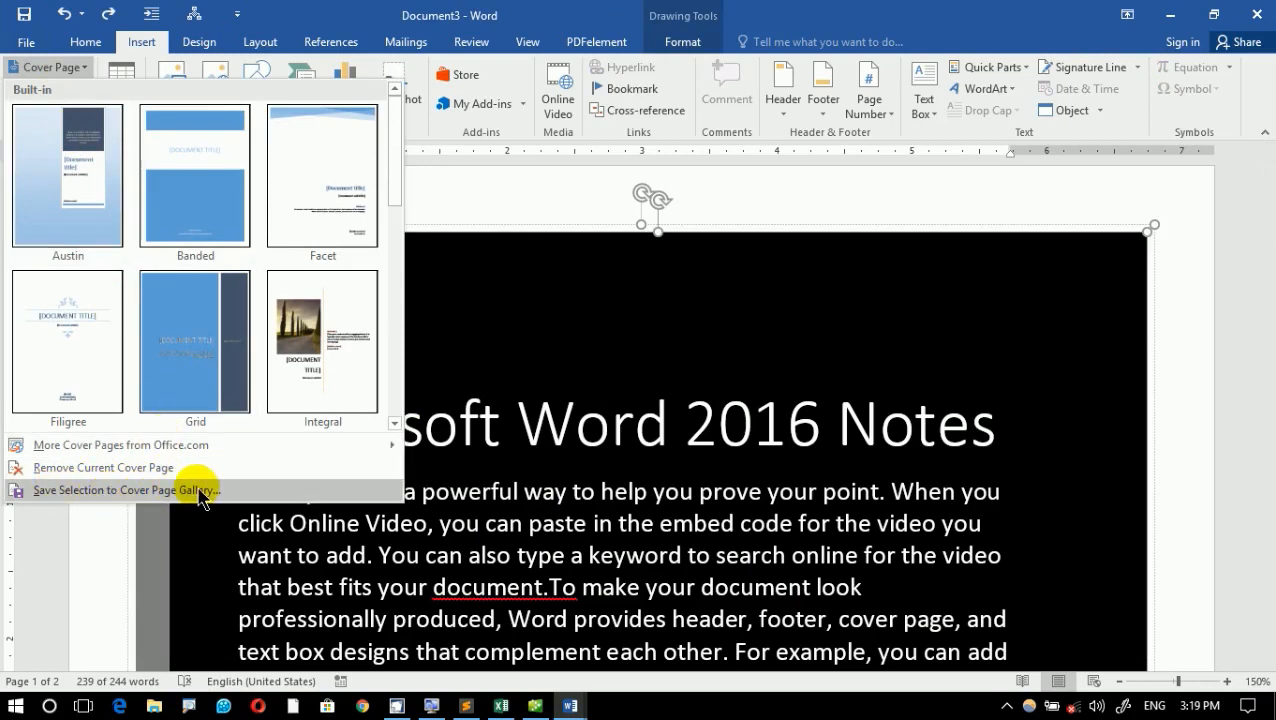
{"action": "left_click", "coordinate": [478, 330]}
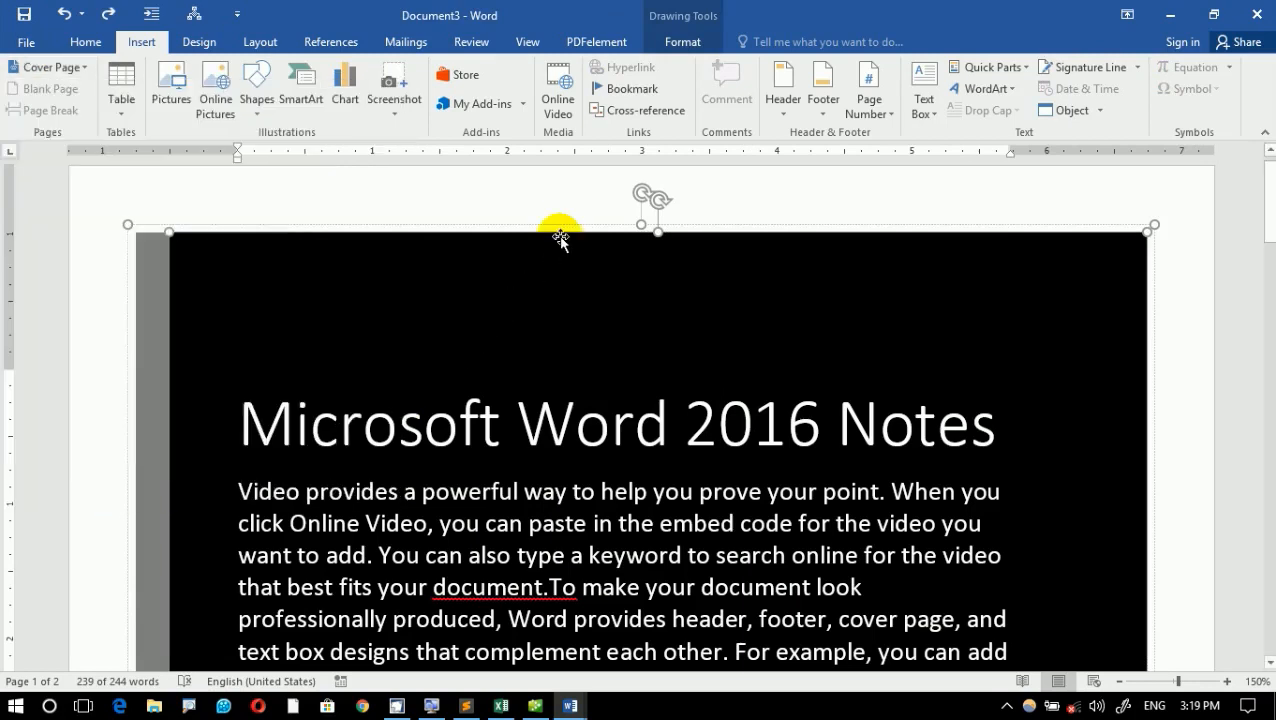
{"action": "left_click", "coordinate": [561, 224]}
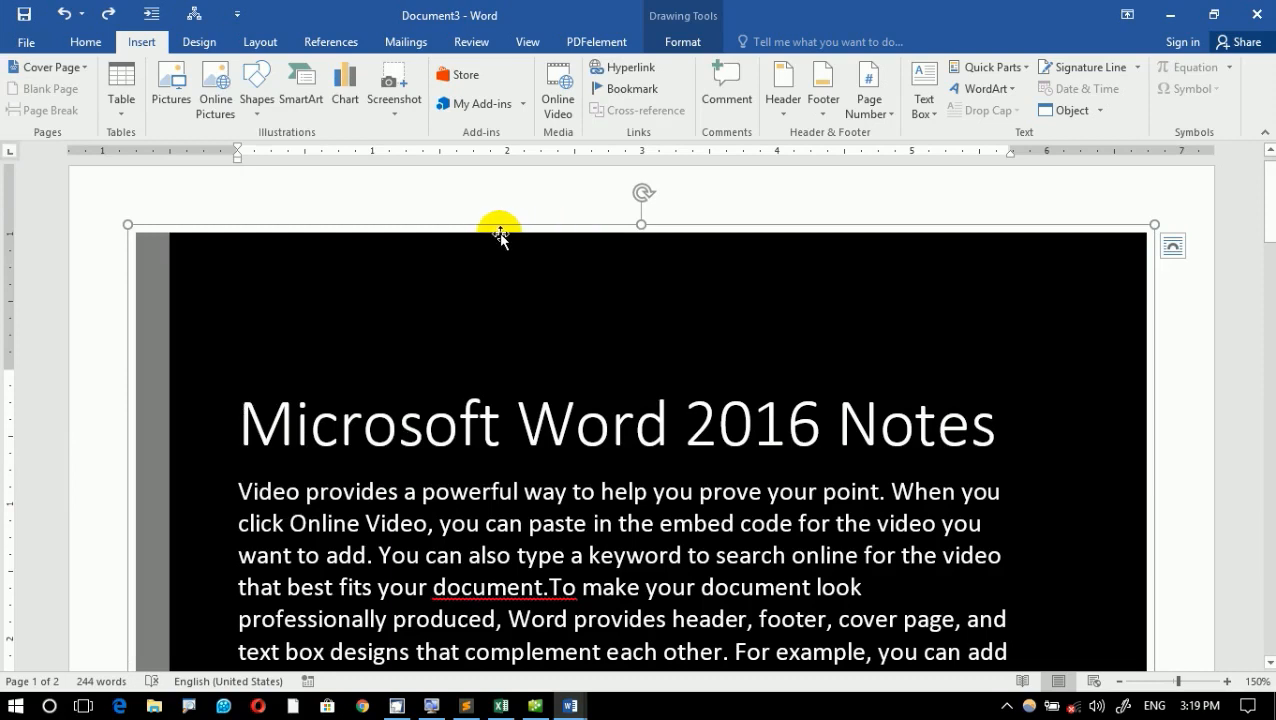
{"action": "left_click", "coordinate": [78, 75]}
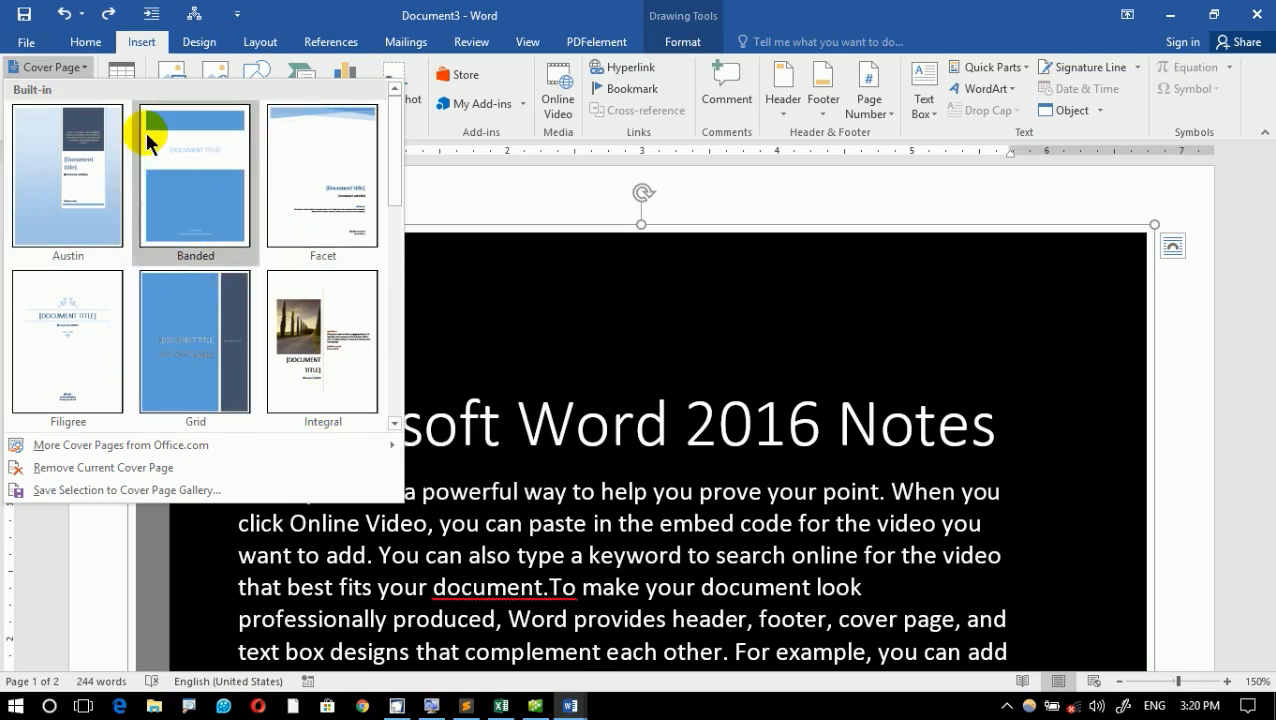
{"action": "left_click", "coordinate": [576, 324]}
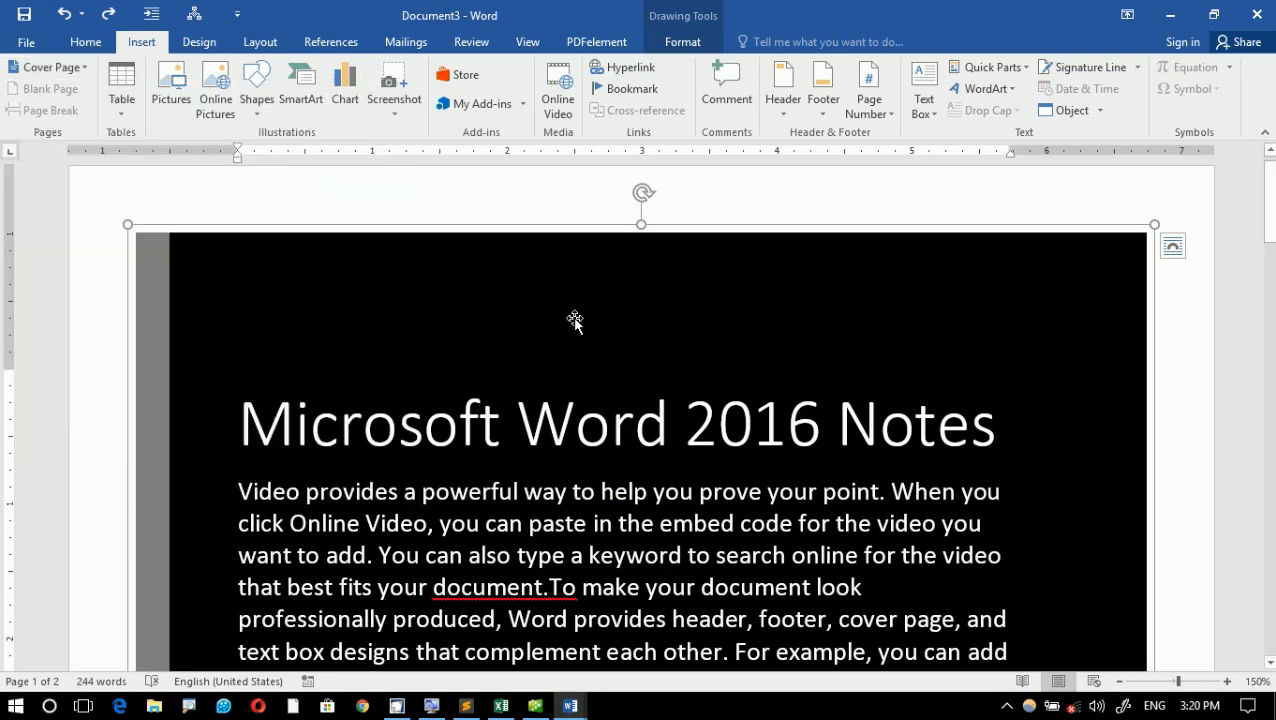
{"action": "left_click", "coordinate": [576, 324]}
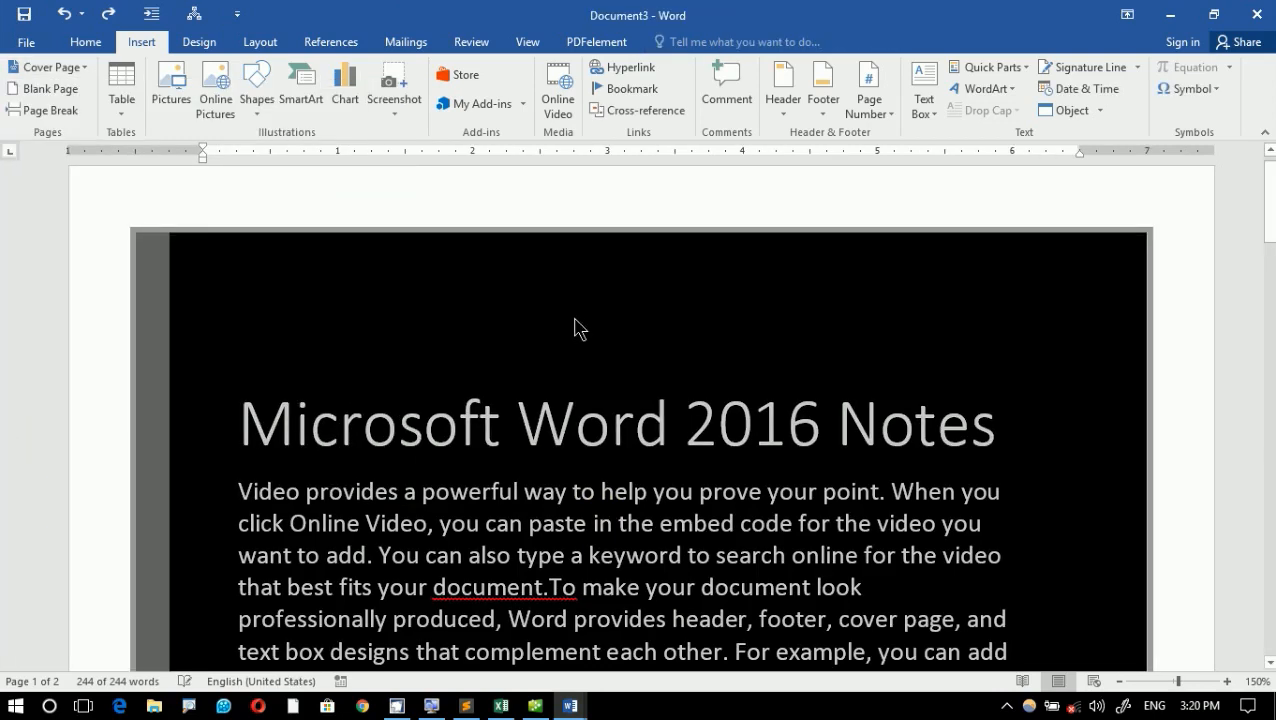
{"action": "left_click", "coordinate": [52, 70]}
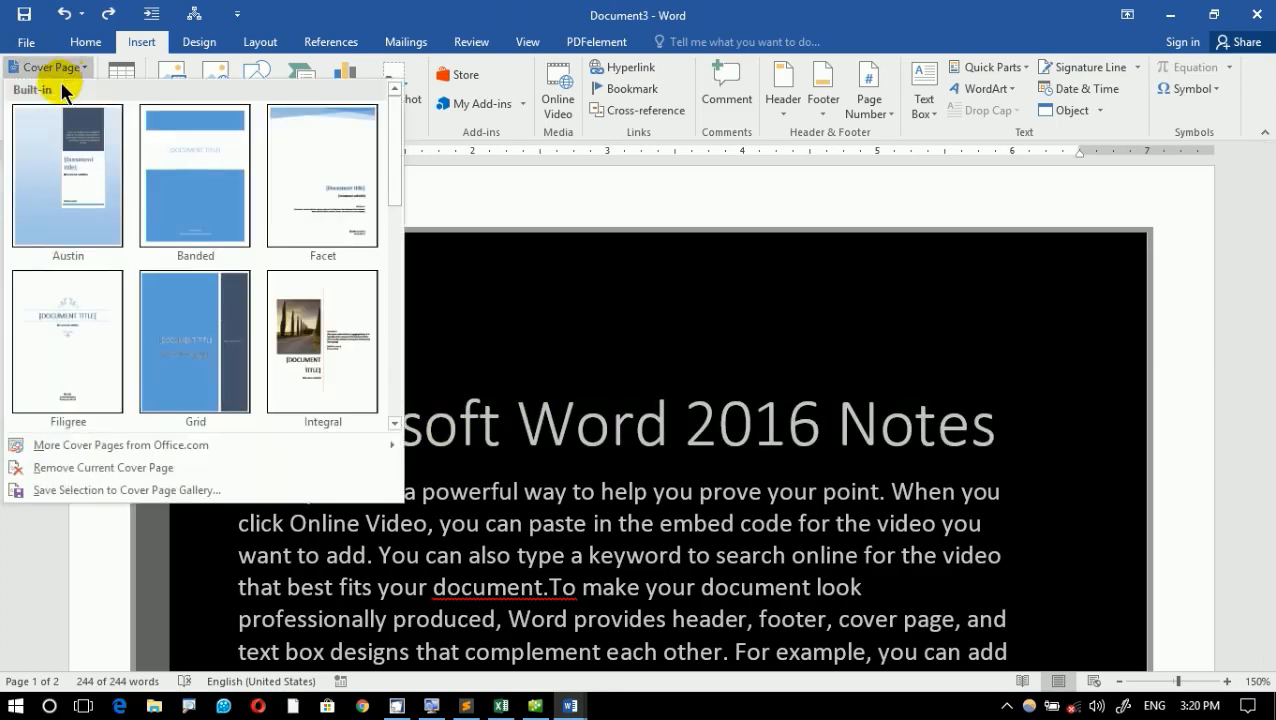
{"action": "left_click", "coordinate": [127, 490]}
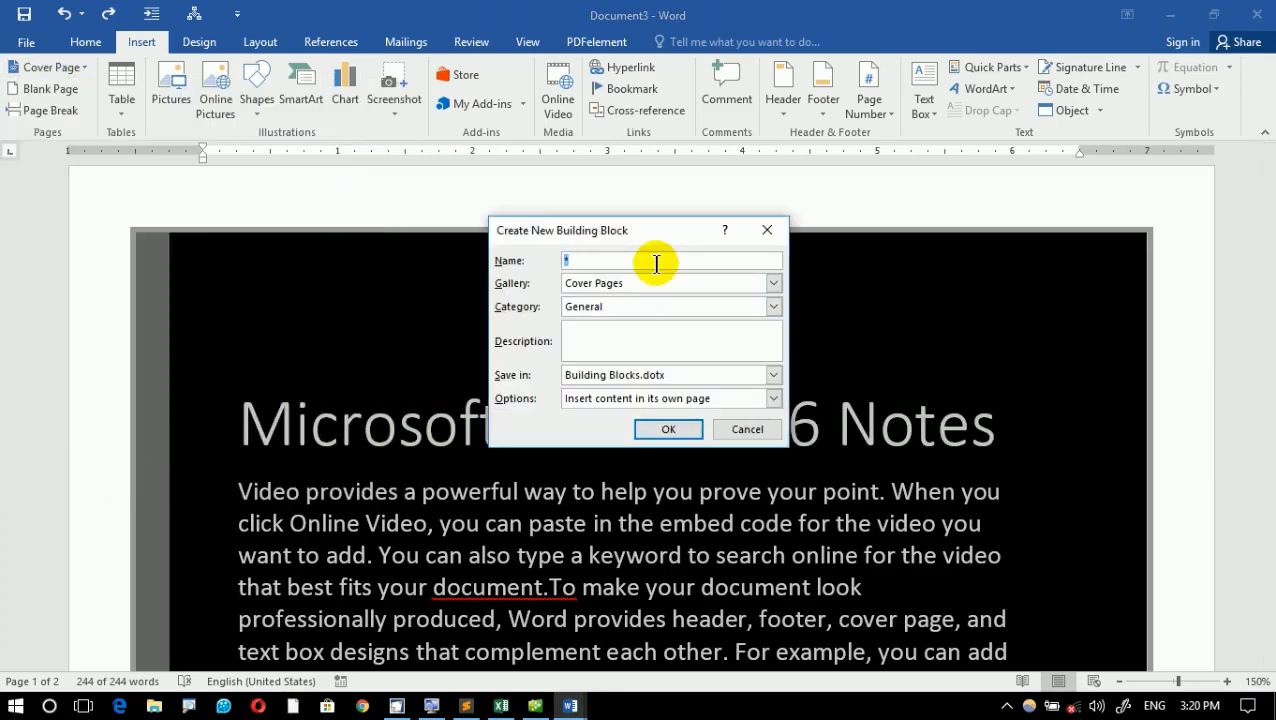
{"action": "type", "text": "My Cover page"}
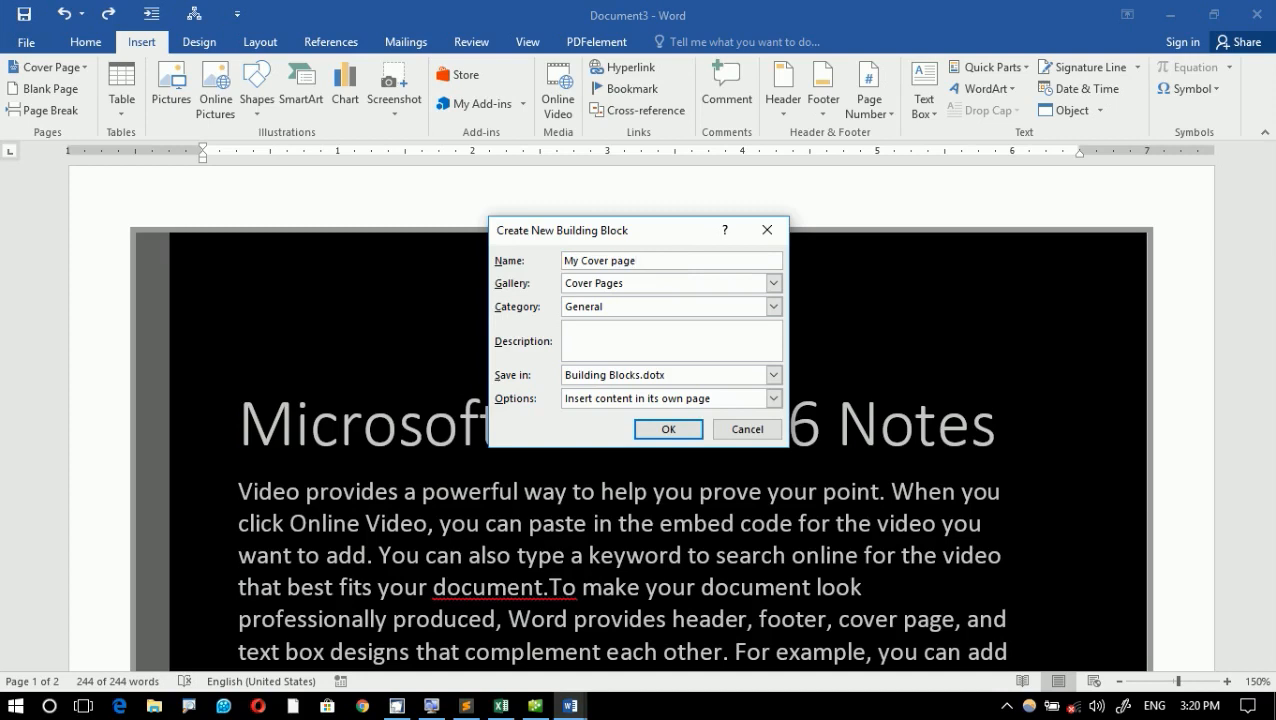
{"action": "left_click", "coordinate": [668, 429]}
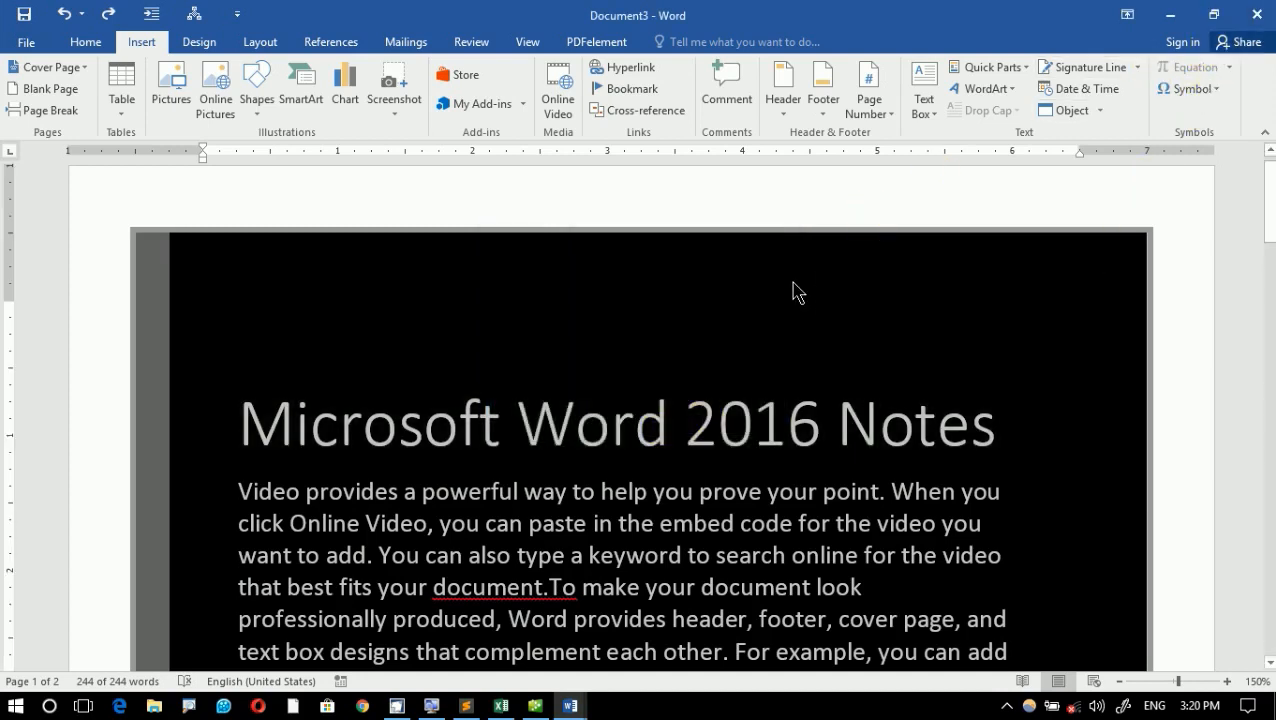
- Delete the document's contents and insert the saved "My Cover page" from the General category of the cover page gallery
{"action": "key", "text": "Delete"}
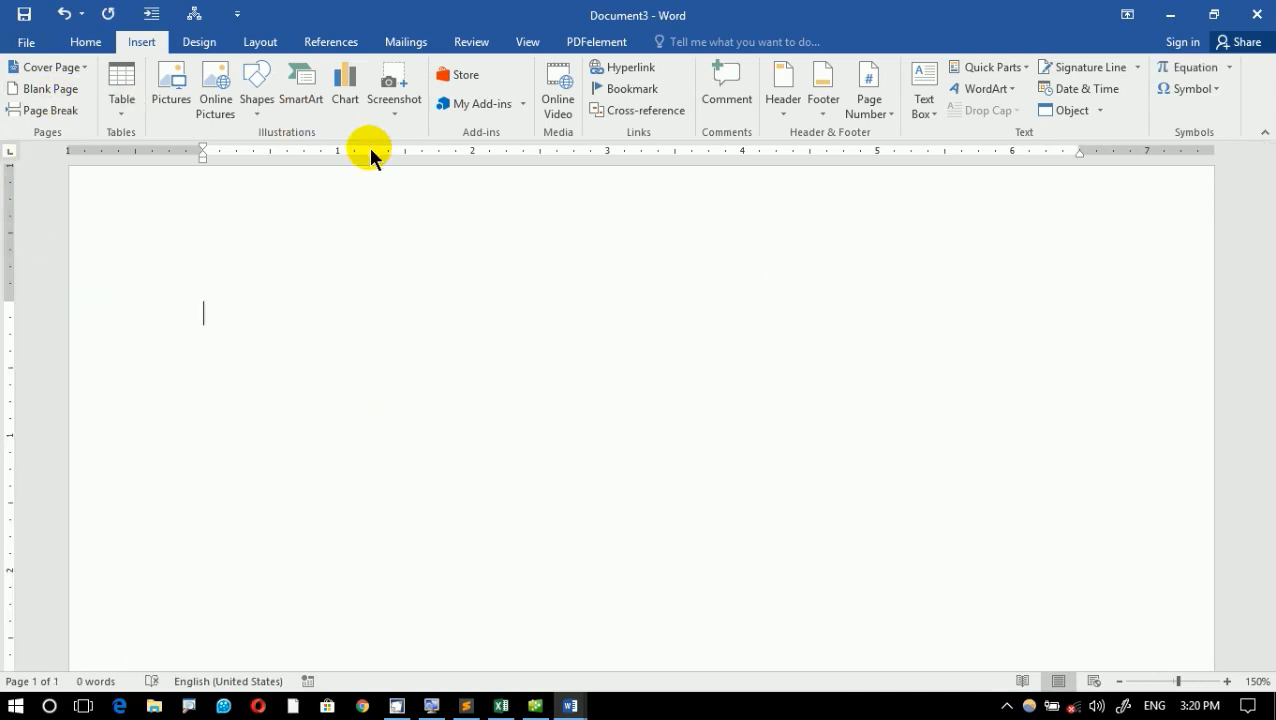
{"action": "left_click", "coordinate": [76, 70]}
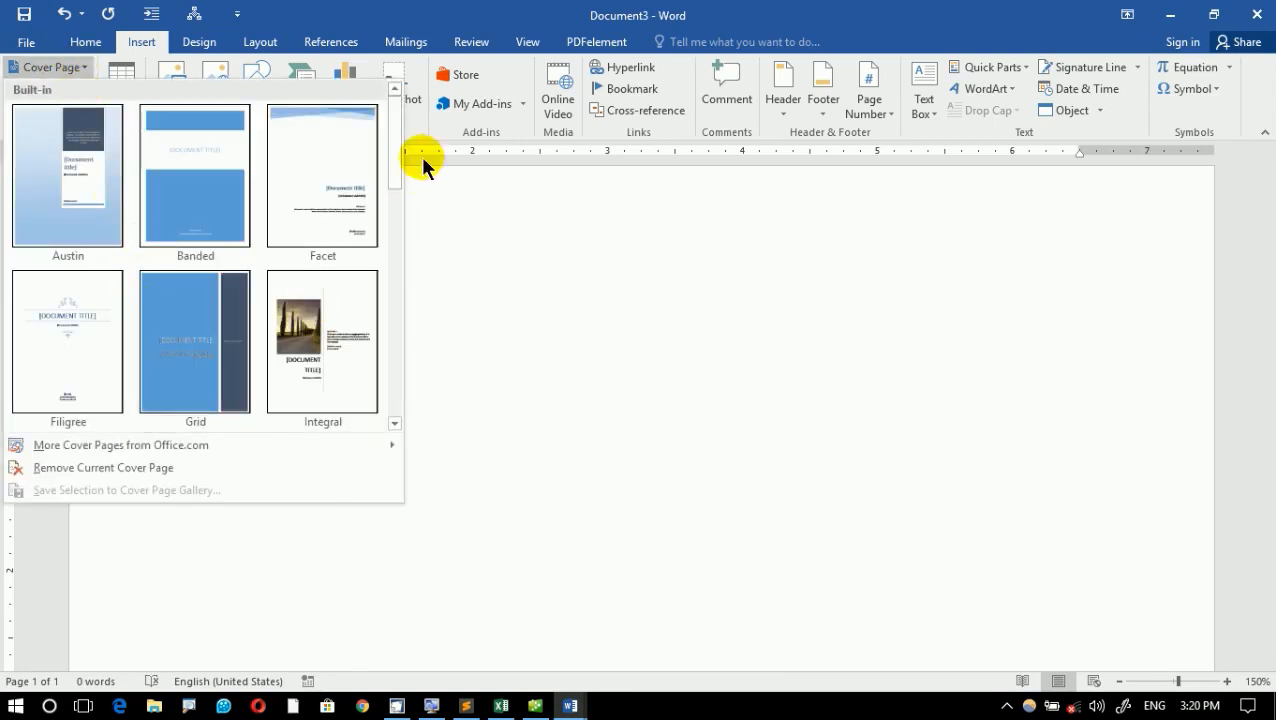
{"action": "left_click_drag", "start_coordinate": [397, 140], "coordinate": [387, 385]}
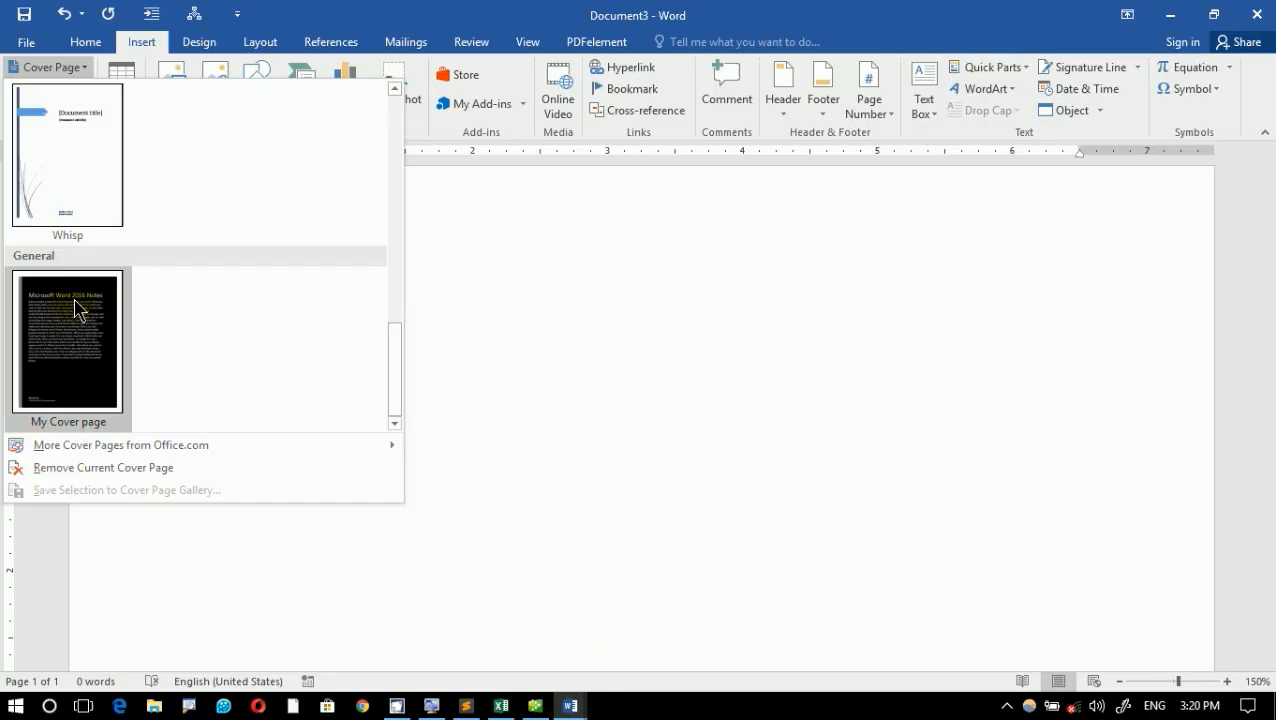
{"action": "left_click", "coordinate": [78, 310]}
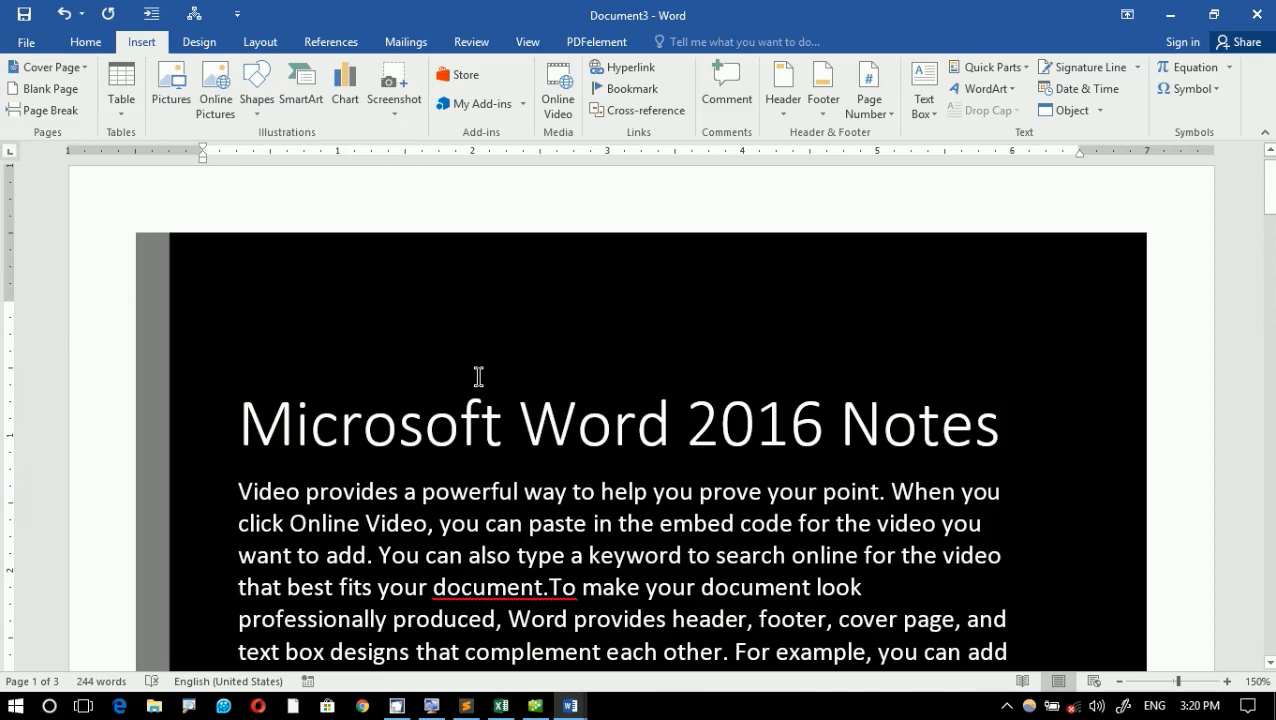
- Delete everything in the document and fill the empty page with random sample text using =rand()
{"action": "key", "text": "ctrl+a"}
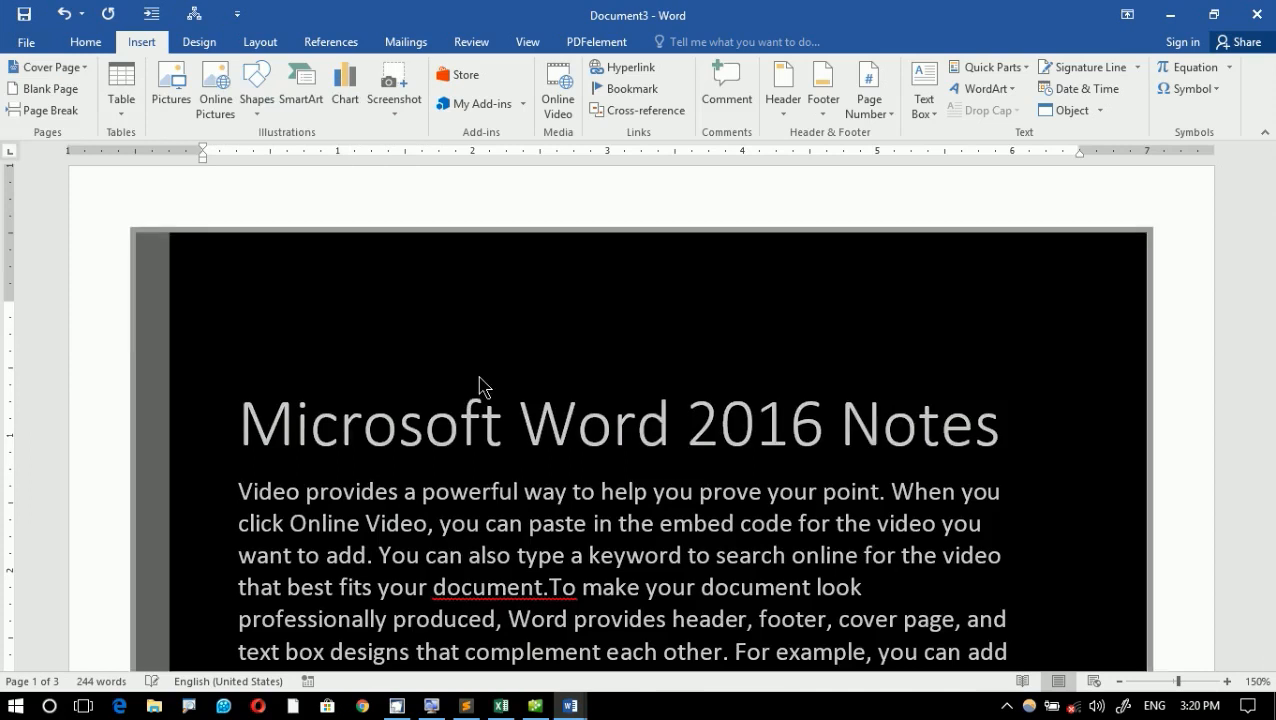
{"action": "key", "text": "Delete"}
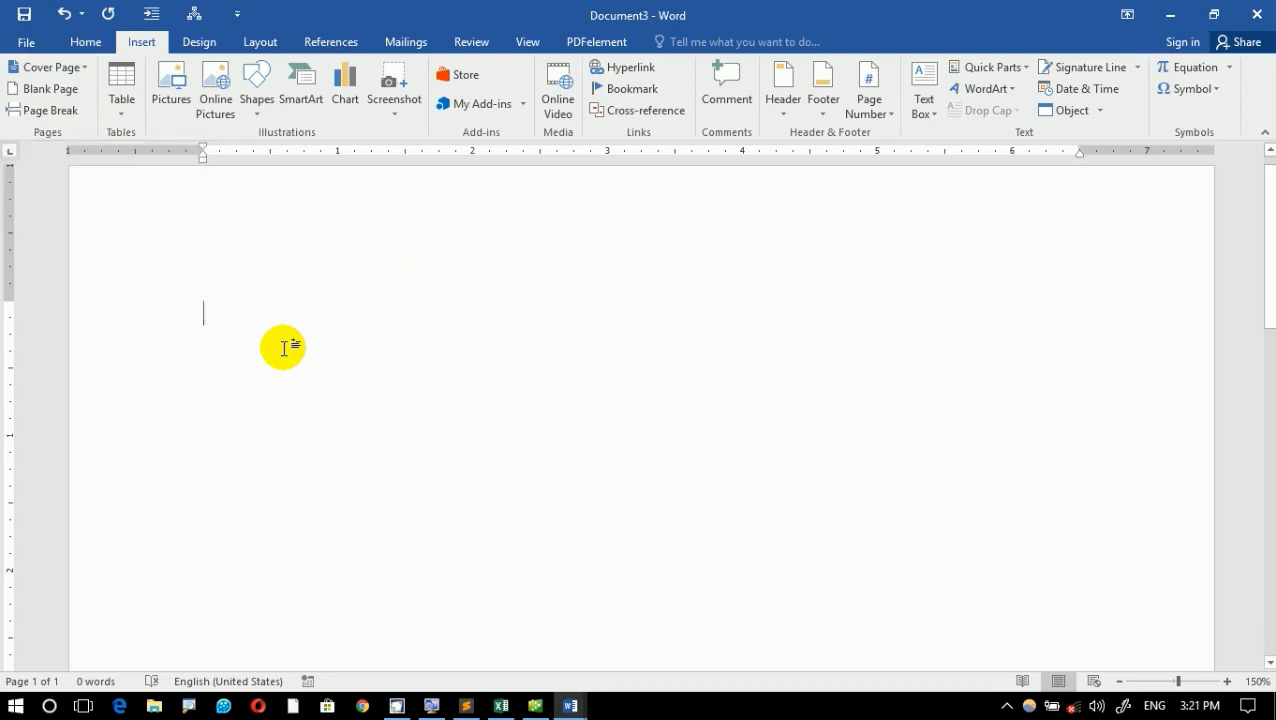
{"action": "type", "text": "=rand()"}
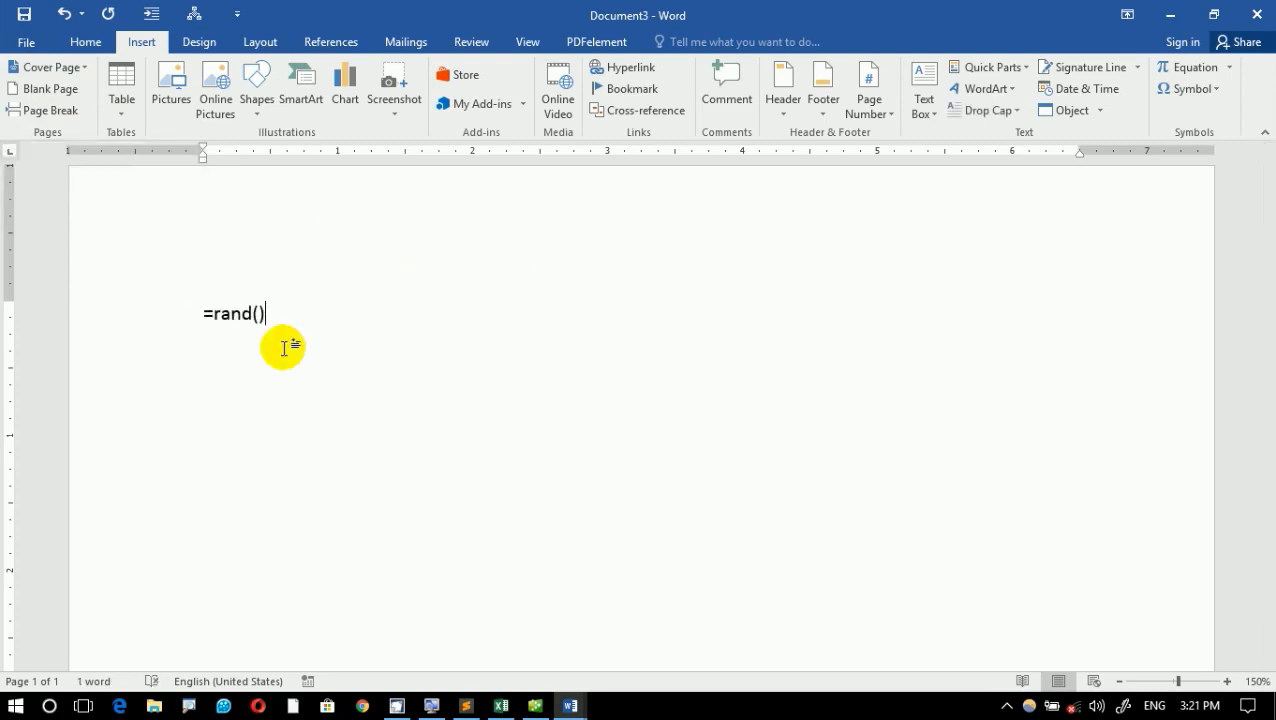
{"action": "key", "text": "Return"}
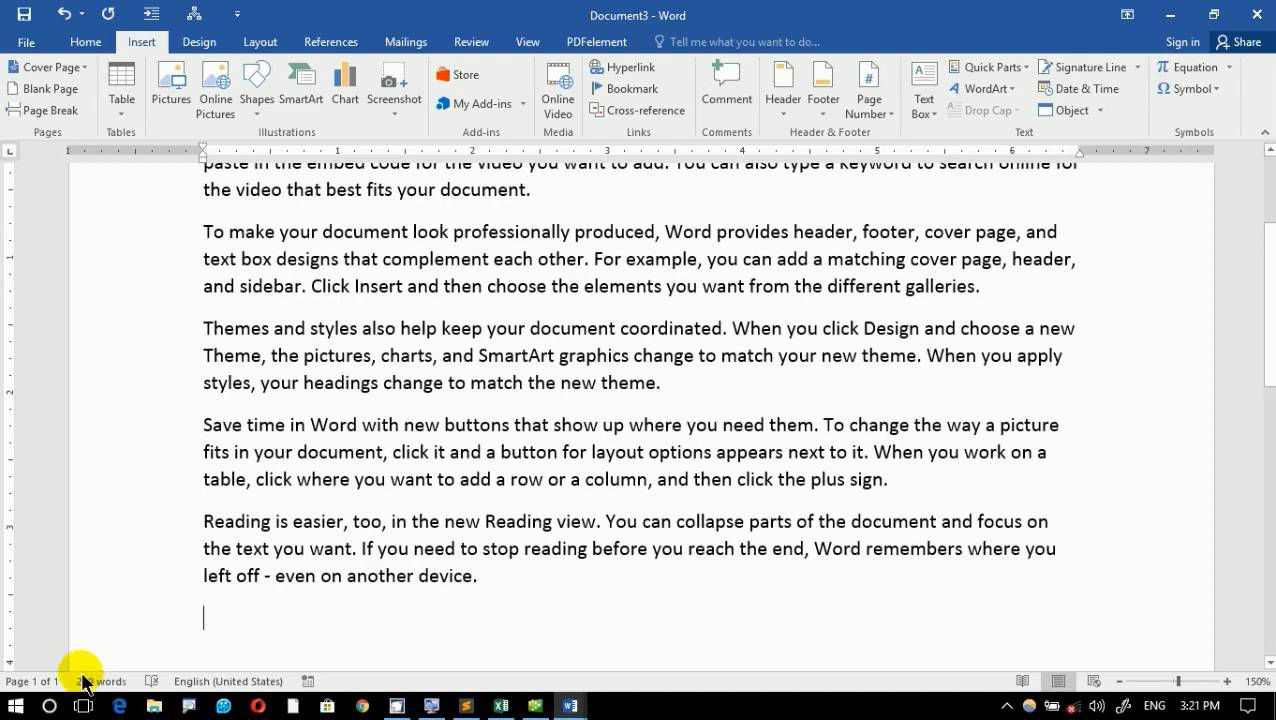
- Insert a page break after the sample text and fill the new page with random text using =rand()
{"action": "left_click", "coordinate": [45, 110]}
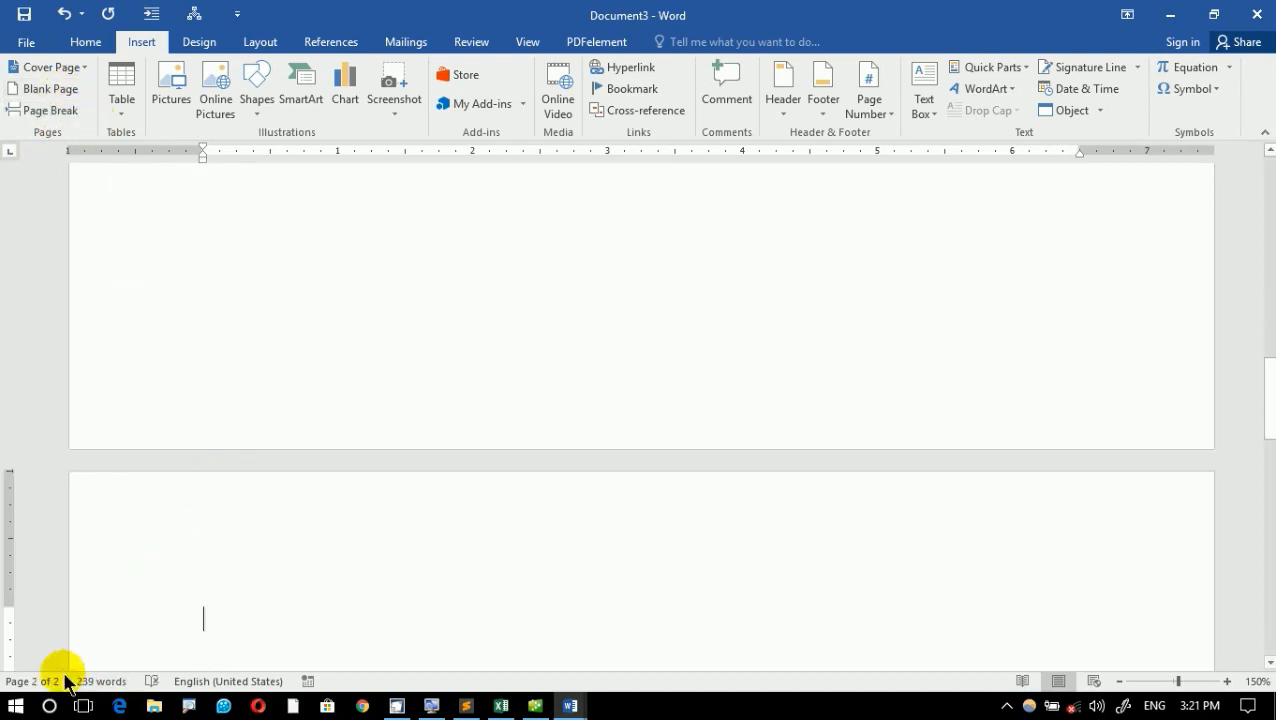
{"action": "type", "text": "=rnd()"}
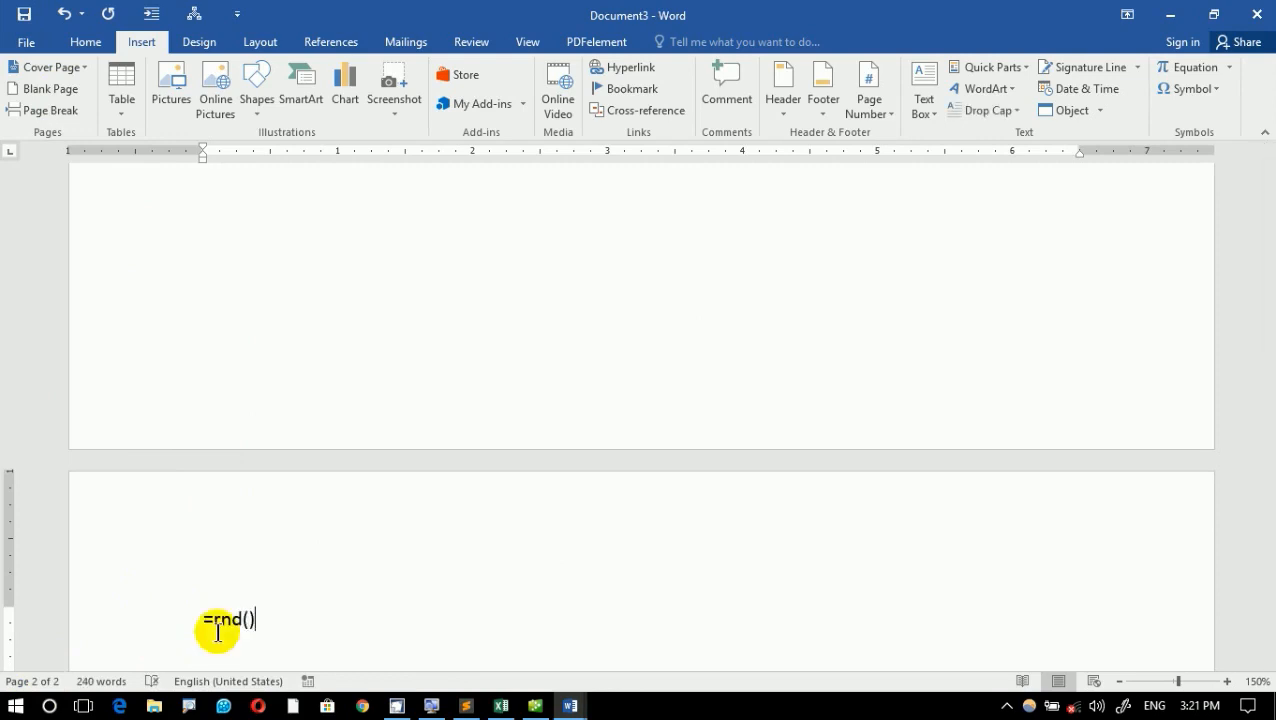
{"action": "key", "text": "Return"}
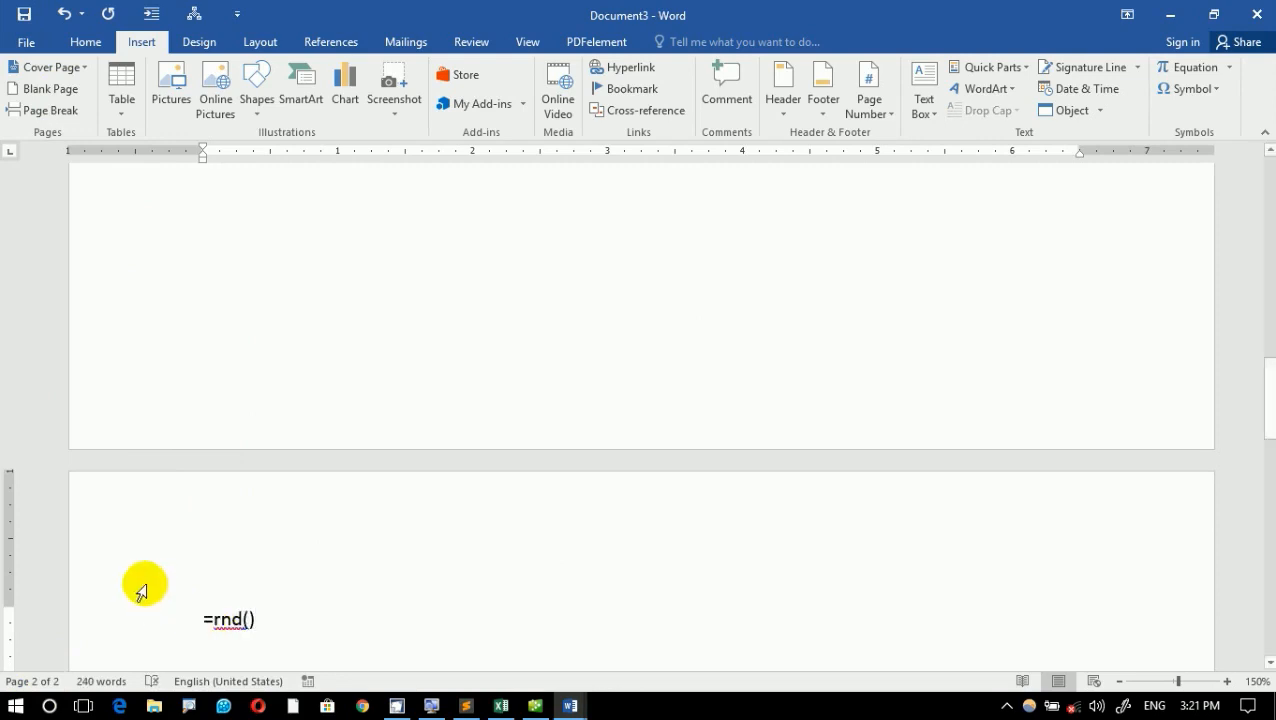
{"action": "left_click", "coordinate": [221, 617]}
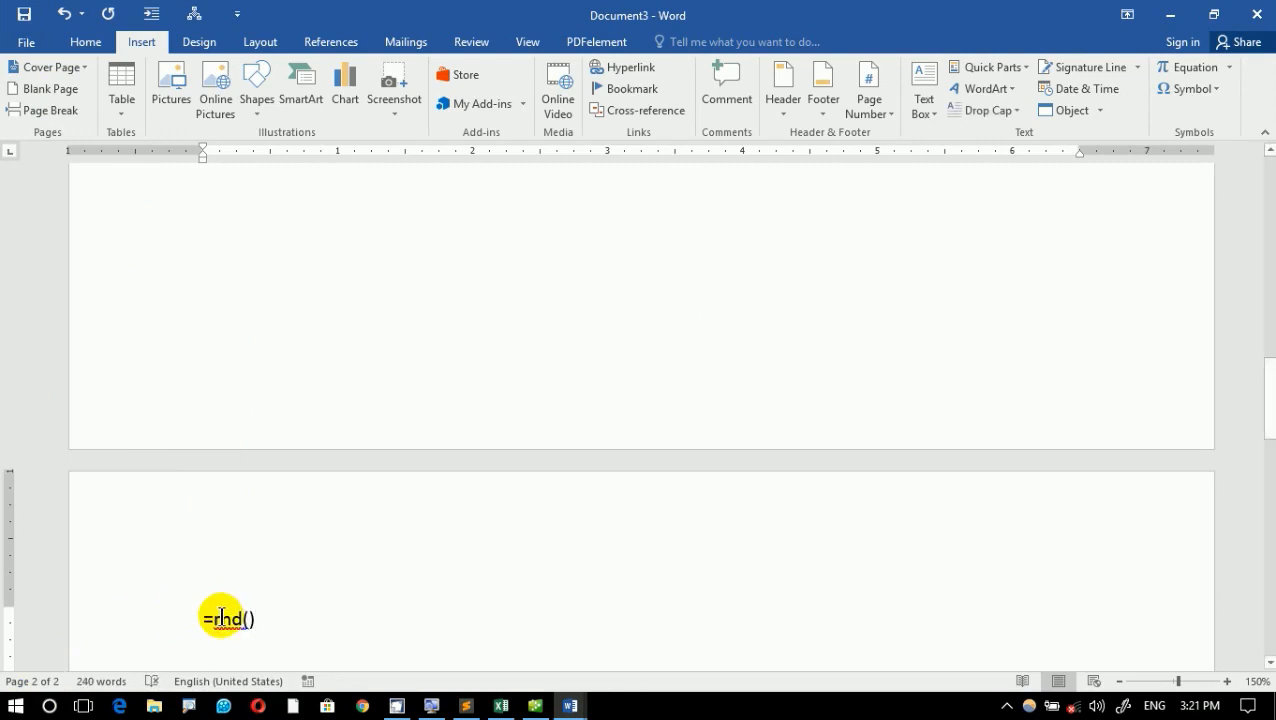
{"action": "type", "text": "a"}
{"action": "left_click", "coordinate": [305, 621]}
{"action": "key", "text": "Return"}
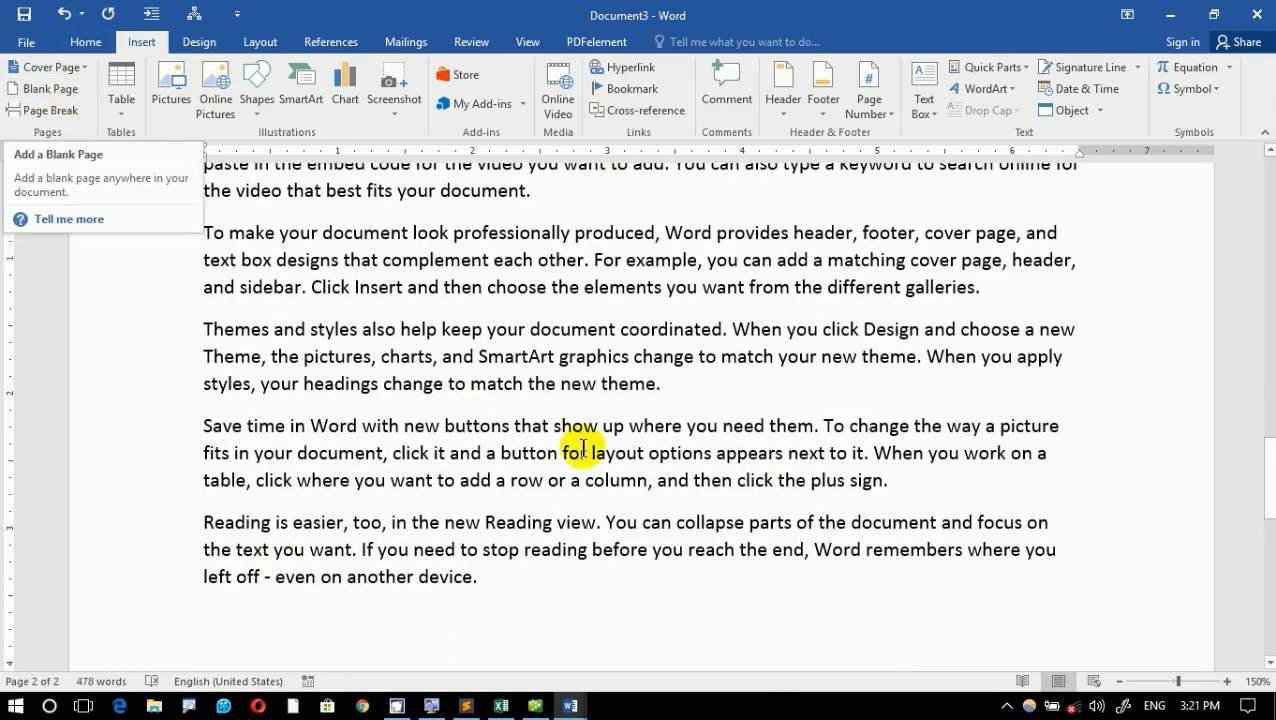
- Add the note "Ctrl+Enter" in an enlarged font on a new line below the second page's sample text
{"action": "key", "text": "Return"}
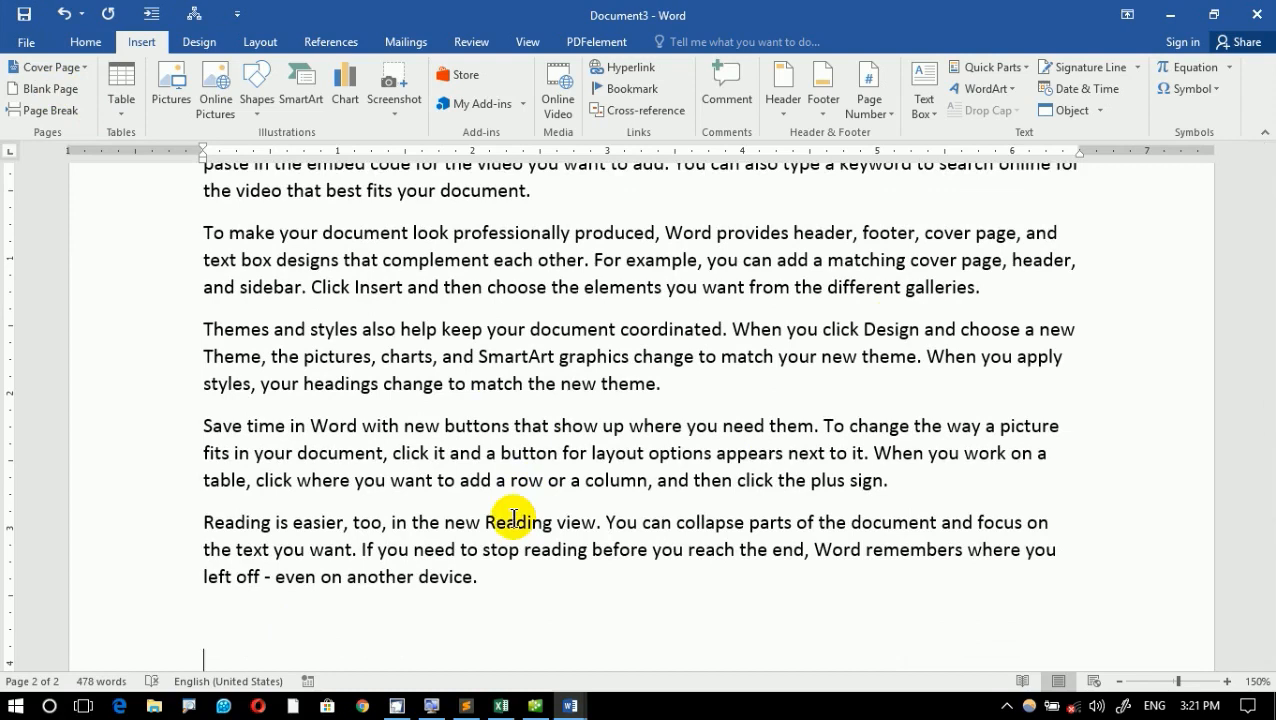
{"action": "key", "text": "ctrl+shift+period"}
{"action": "key", "text": "ctrl+shift+period"}
{"action": "key", "text": "ctrl+shift+period"}
{"action": "key", "text": "ctrl+shift+period"}
{"action": "key", "text": "ctrl+shift+period"}
{"action": "key", "text": "ctrl+shift+period"}
{"action": "key", "text": "ctrl+shift+period"}
{"action": "key", "text": "ctrl+shift+period"}
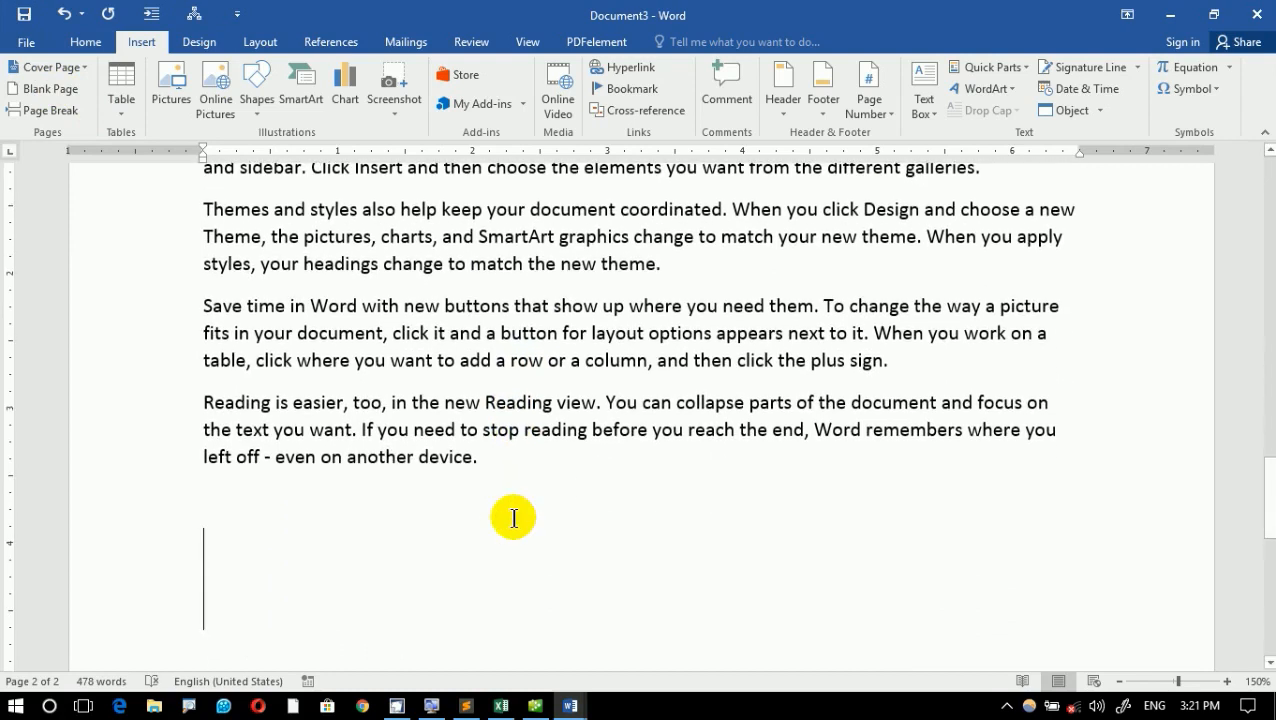
{"action": "type", "text": "V"}
{"action": "key", "text": "BackSpace"}
{"action": "type", "text": "Ctrl_"}
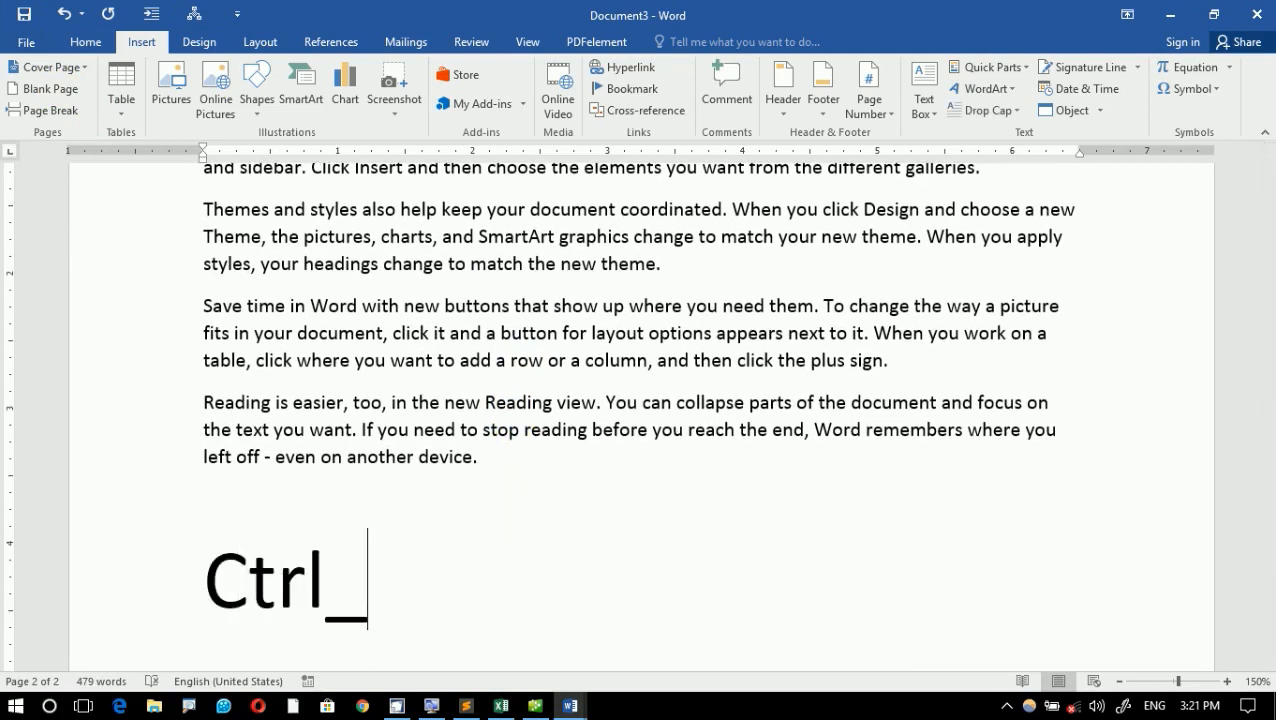
{"action": "key", "text": "BackSpace"}
{"action": "type", "text": "+Enter"}
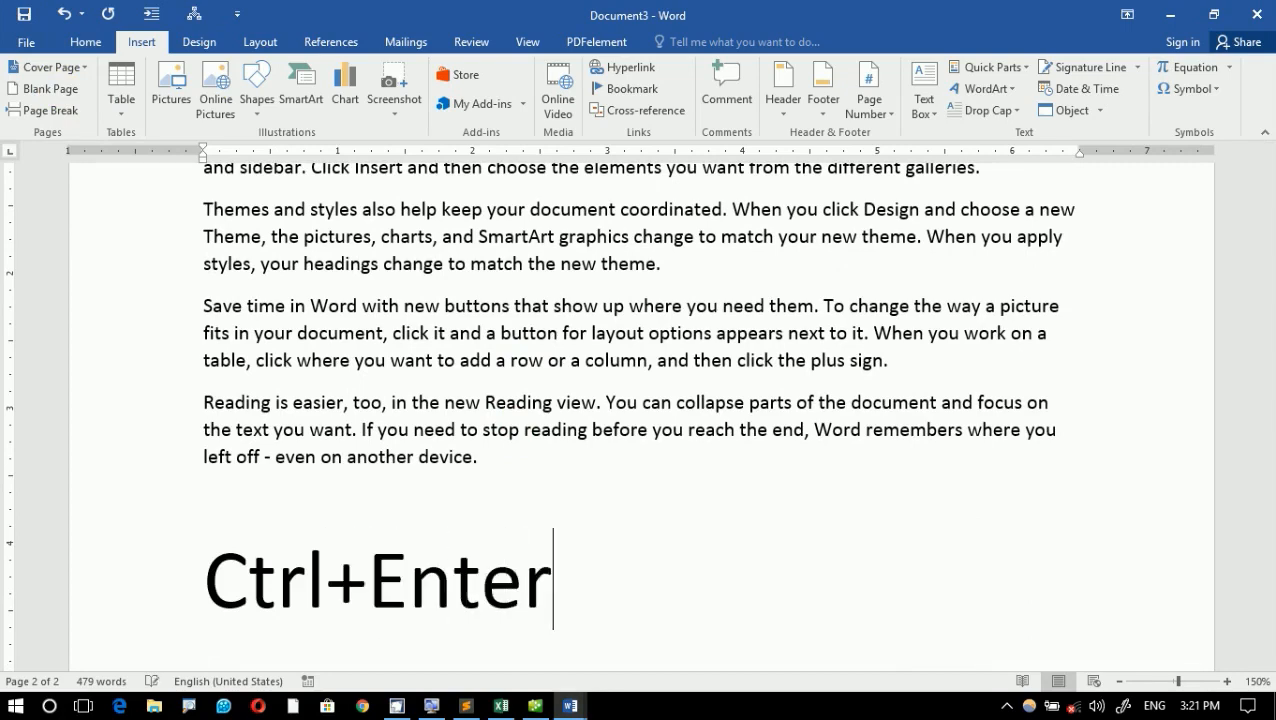
- Add the line "New page" below the "Ctrl+Enter" note and reset both lines to the default font formatting
{"action": "key", "text": "Return"}
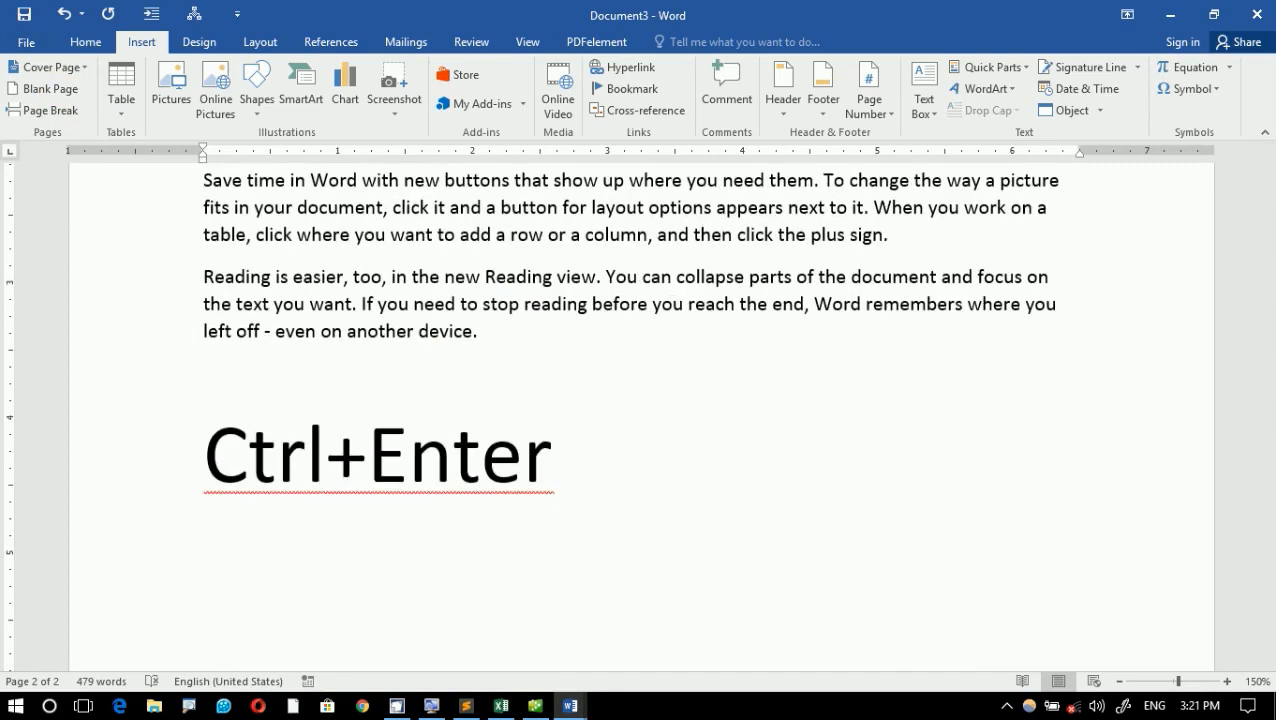
{"action": "type", "text": "New page"}
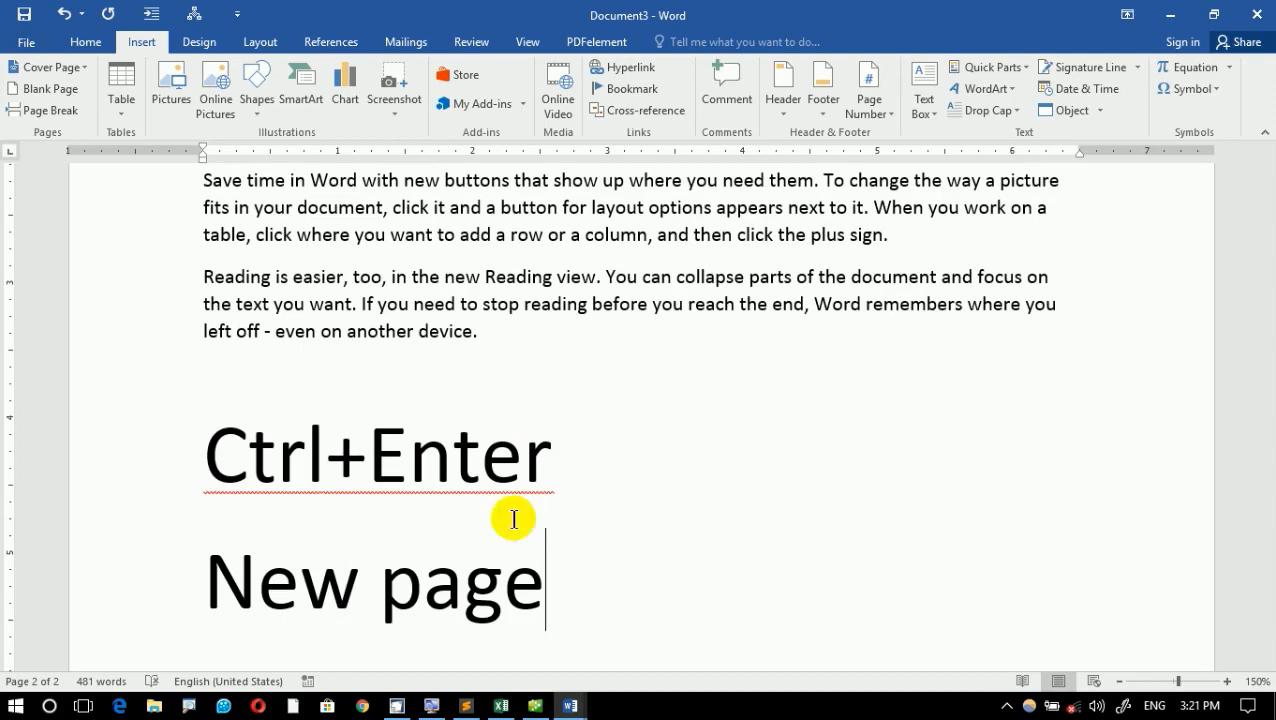
{"action": "left_click", "coordinate": [348, 470], "text": "shift"}
{"action": "left_click", "coordinate": [191, 456], "text": "shift"}
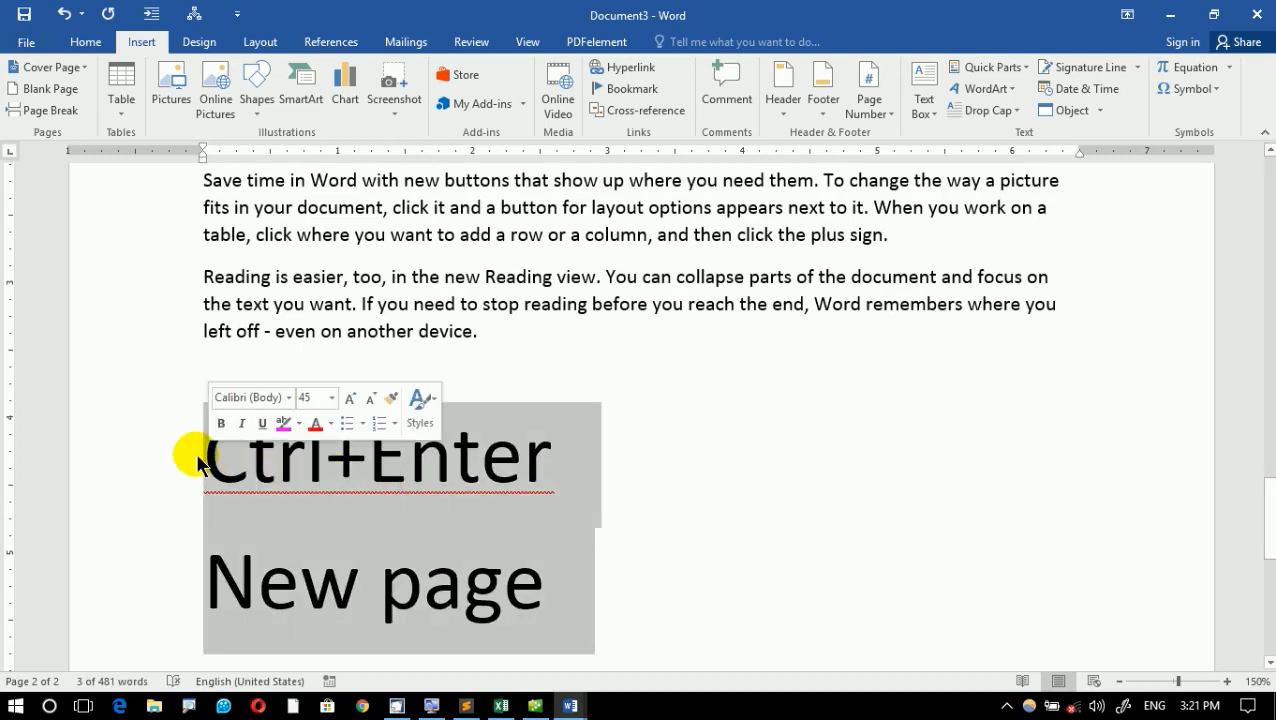
{"action": "key", "text": "ctrl+space"}
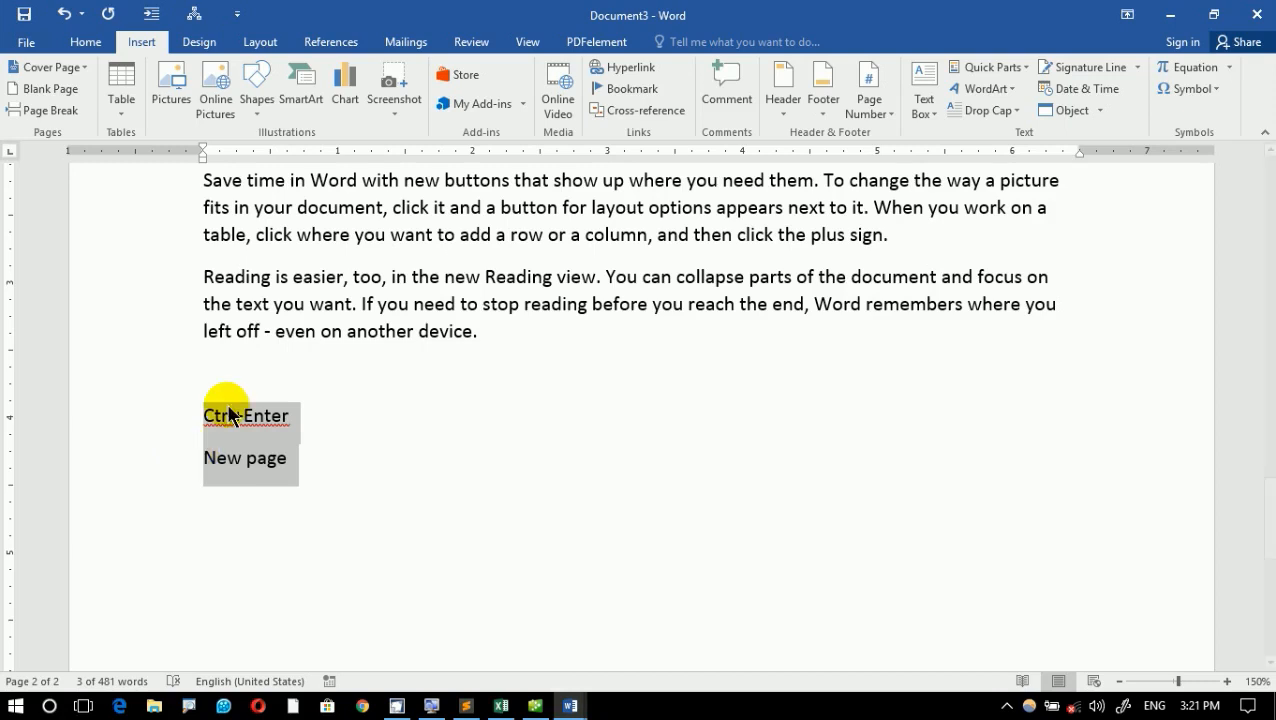
- Delete the "Ctrl+Enter" and "New page" lines below the second page's sample text
{"action": "left_click", "coordinate": [334, 280]}
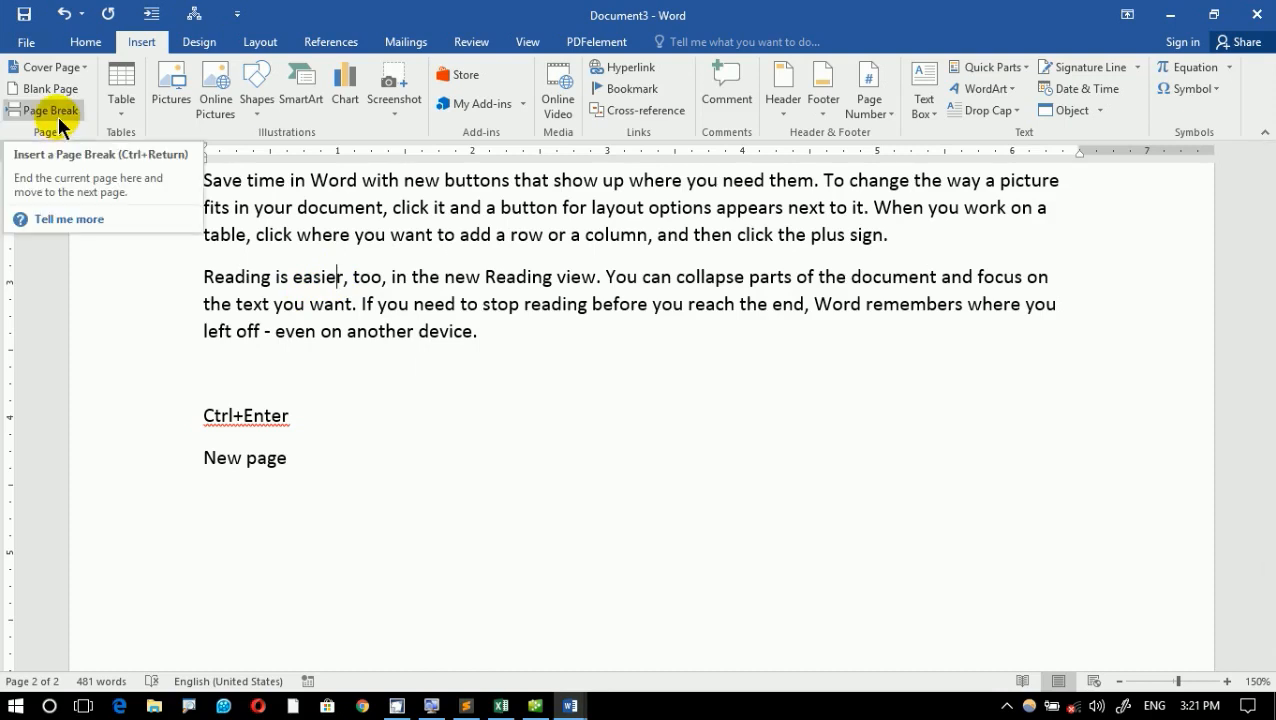
{"action": "left_click_drag", "start_coordinate": [165, 460], "coordinate": [160, 415]}
{"action": "key", "text": "Delete"}
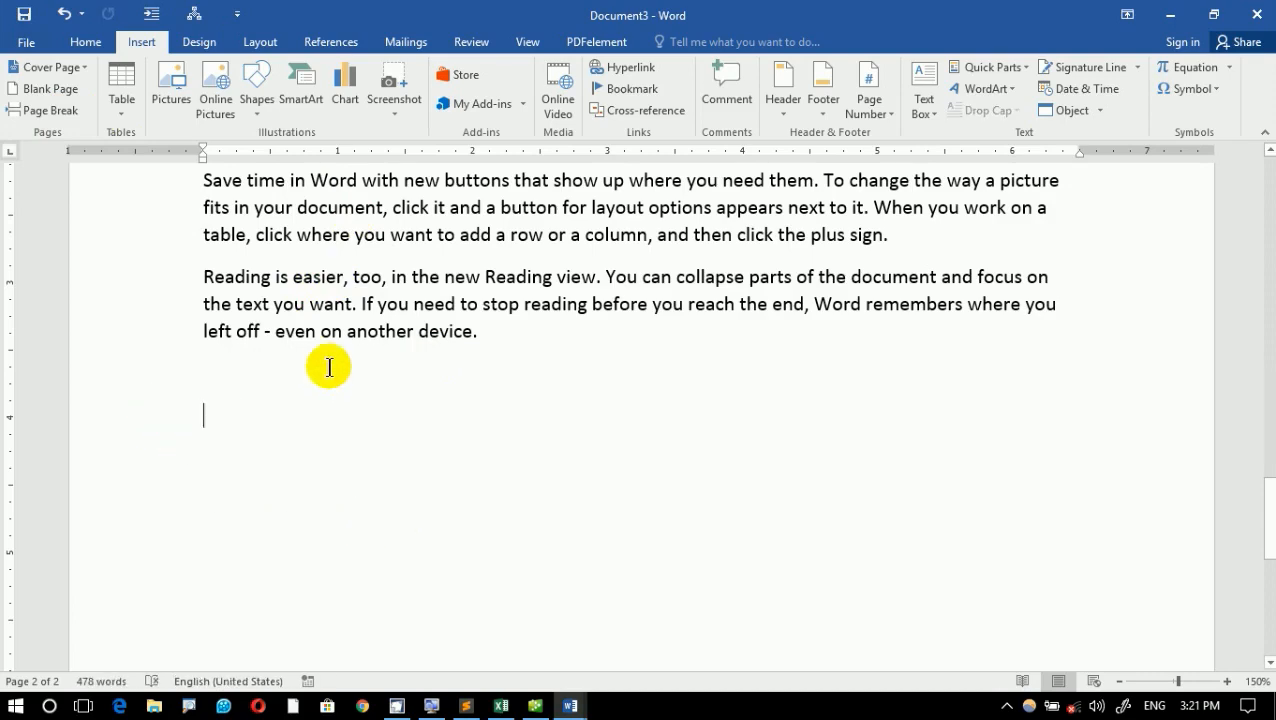
- Insert a page break after the "Themes and styles" paragraph on the second page and check how the pages are split
{"action": "scroll", "coordinate": [327, 364], "scroll_direction": "up", "scroll_amount": 5}
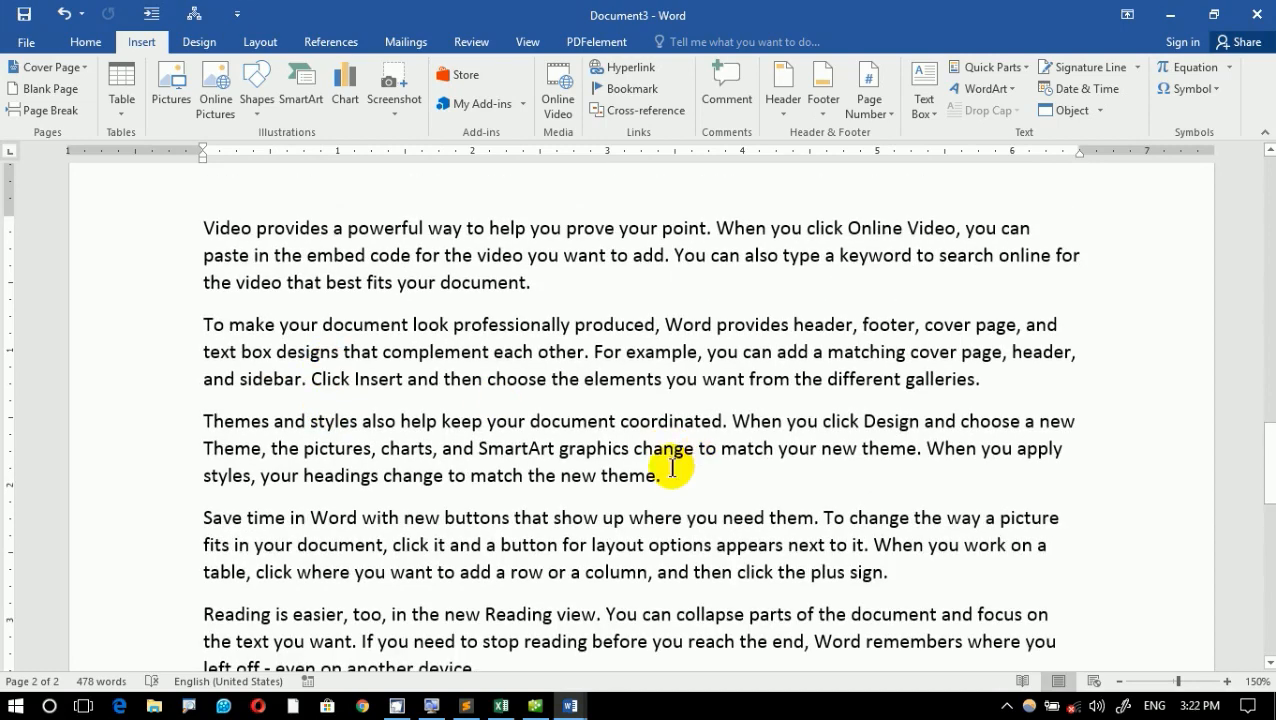
{"action": "left_click", "coordinate": [674, 480]}
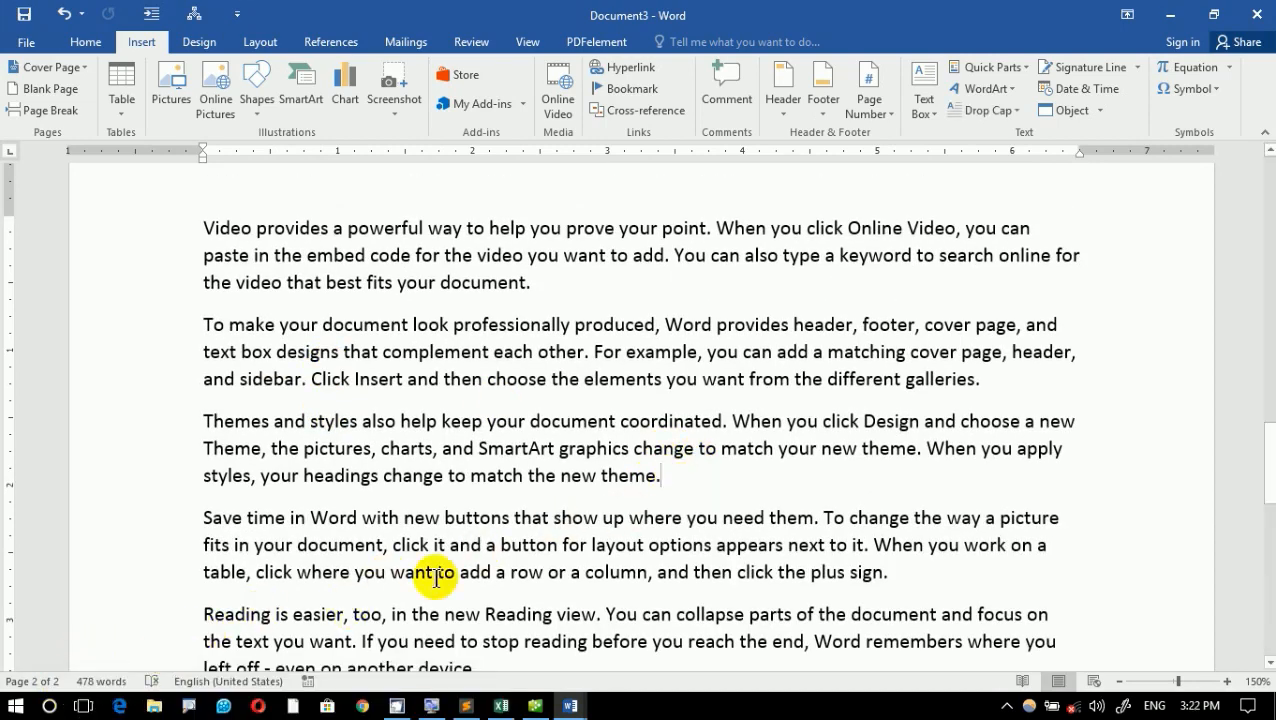
{"action": "left_click", "coordinate": [48, 110]}
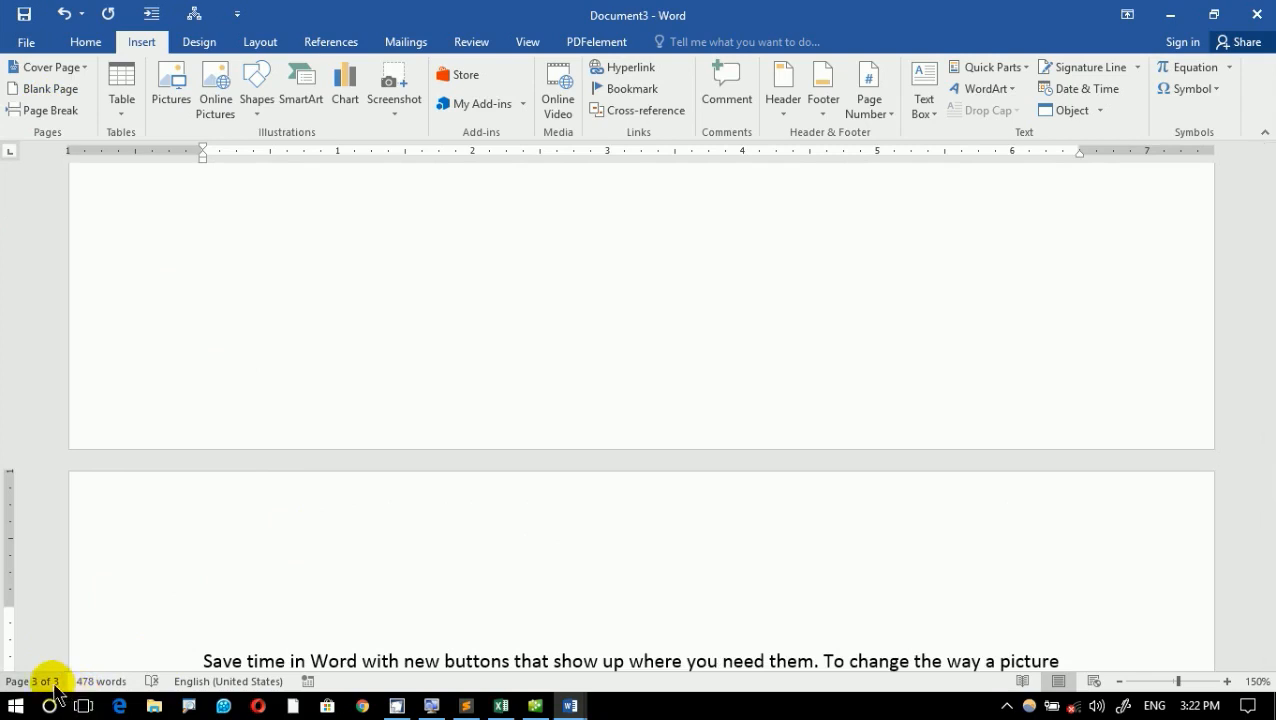
{"action": "scroll", "coordinate": [648, 346], "scroll_direction": "down", "scroll_amount": 13}
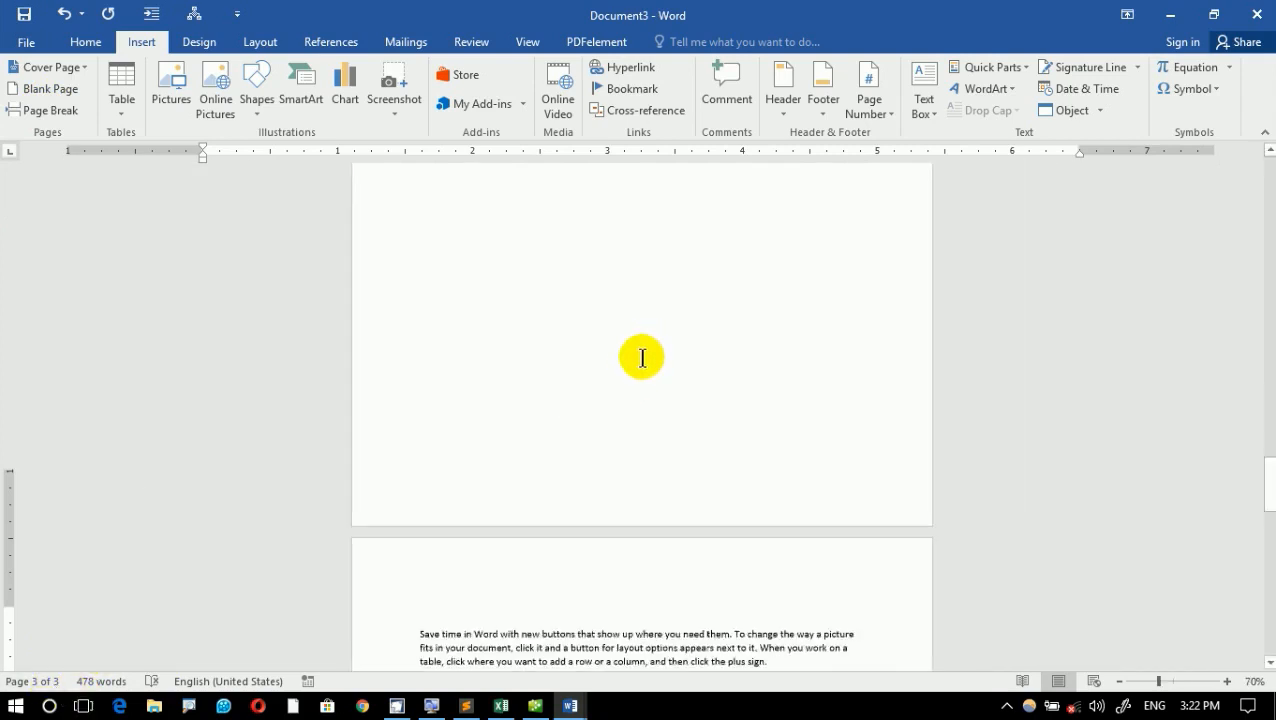
{"action": "left_click", "coordinate": [606, 404]}
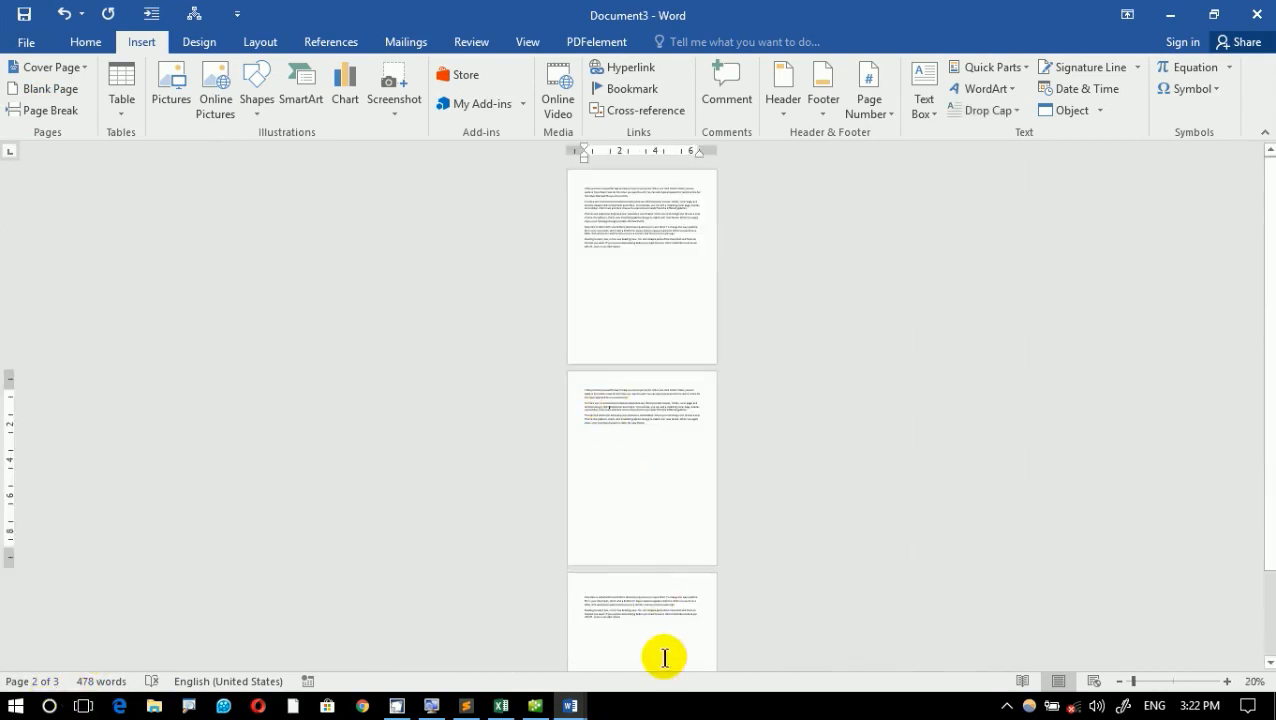
{"action": "left_click", "coordinate": [640, 624]}
{"action": "scroll", "coordinate": [661, 475], "scroll_direction": "up", "scroll_amount": 17}
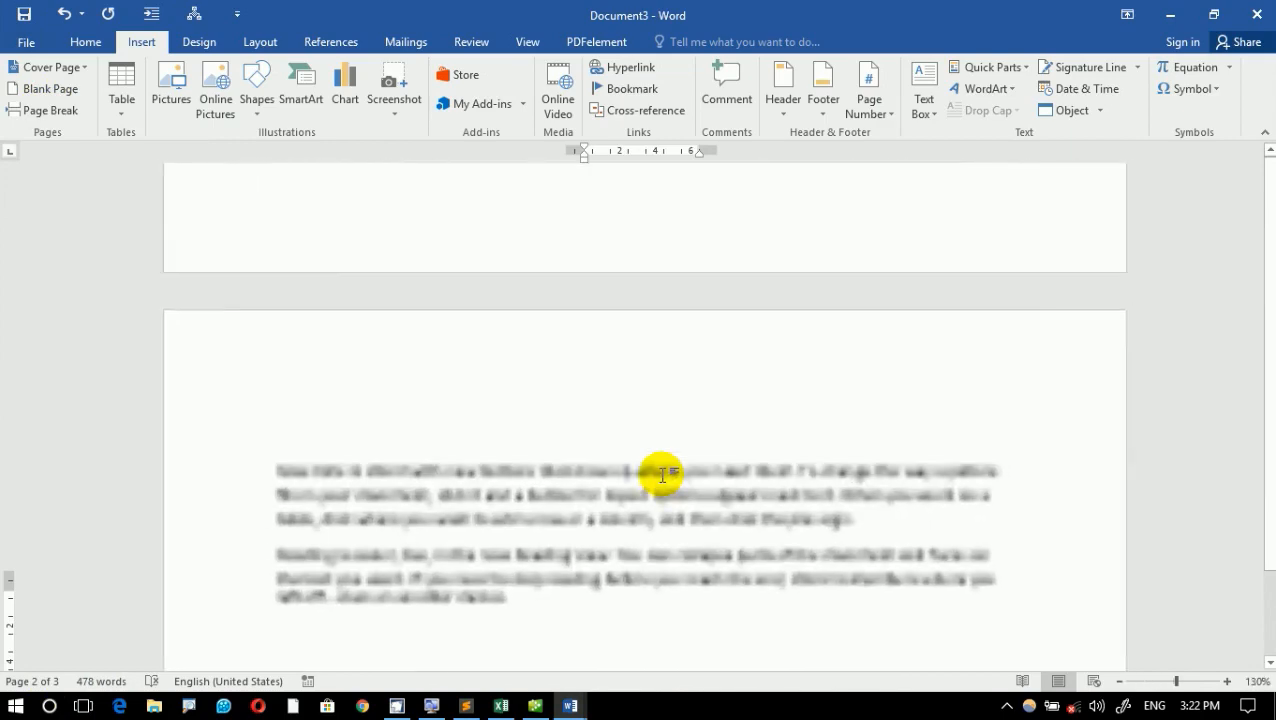
{"action": "scroll", "coordinate": [661, 475], "scroll_direction": "down", "scroll_amount": 2}
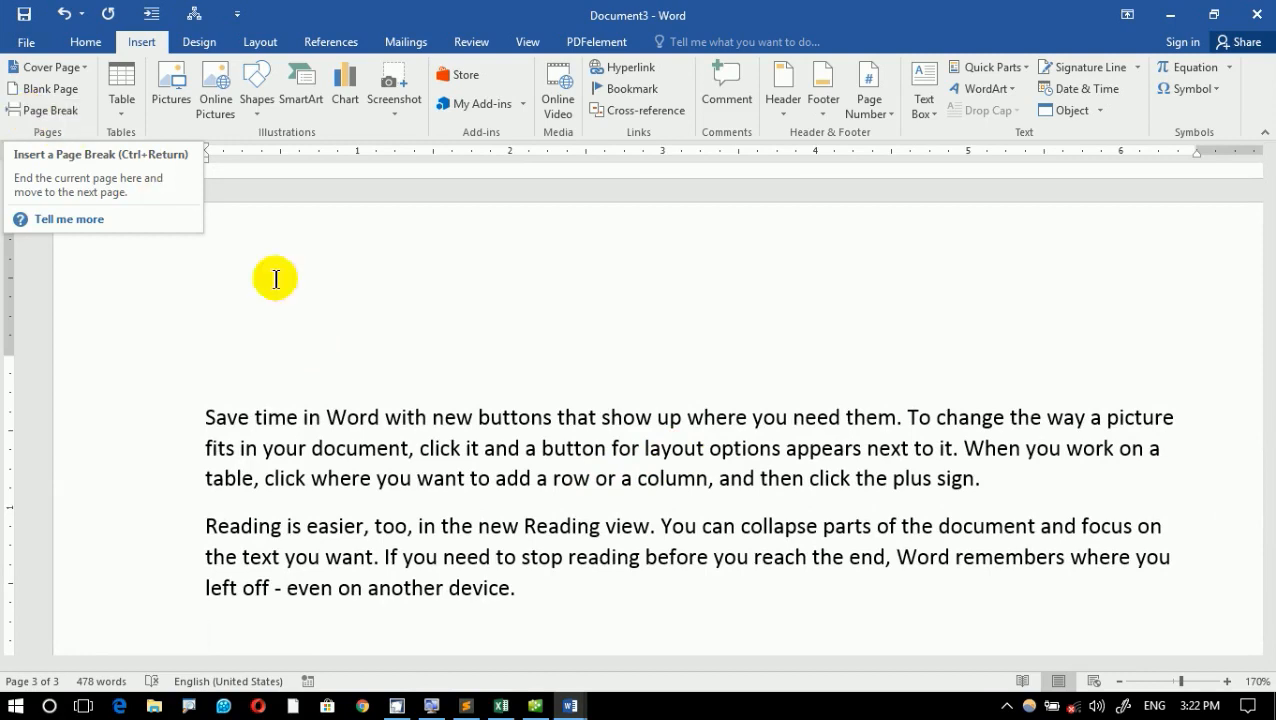
- Delete the entire content of the document
{"action": "left_click", "coordinate": [413, 379]}
{"action": "key", "text": "ctrl+a"}
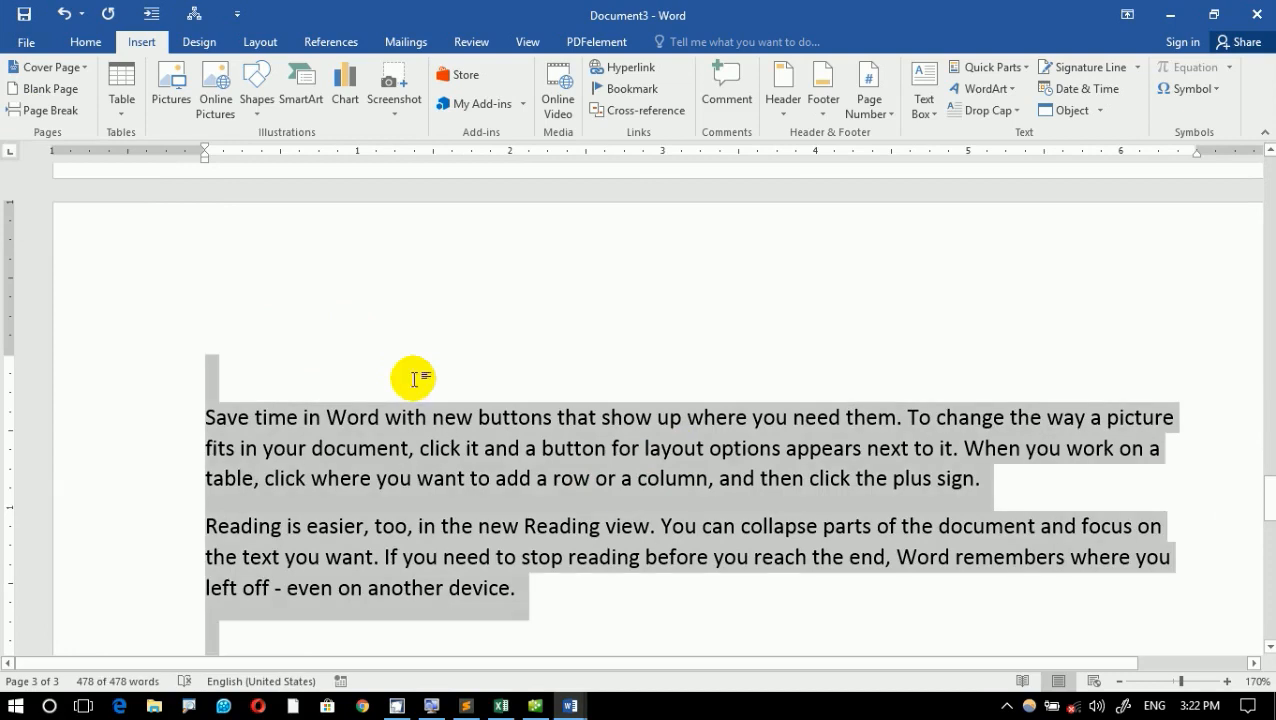
{"action": "key", "text": "Delete"}
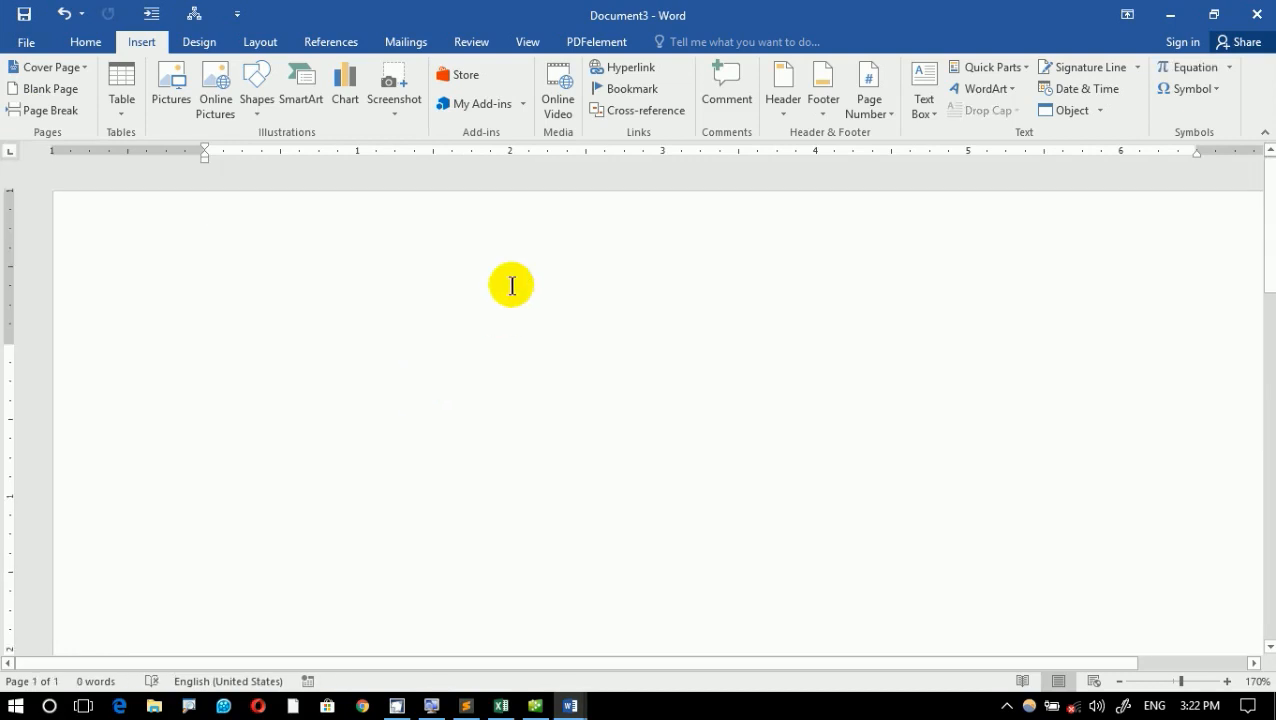
{"action": "scroll", "coordinate": [511, 286], "scroll_direction": "up", "scroll_amount": 1}
- Write the heading "What is Table?" in a large font on the empty page, correcting the missing space before "Table"
{"action": "left_click", "coordinate": [511, 286]}
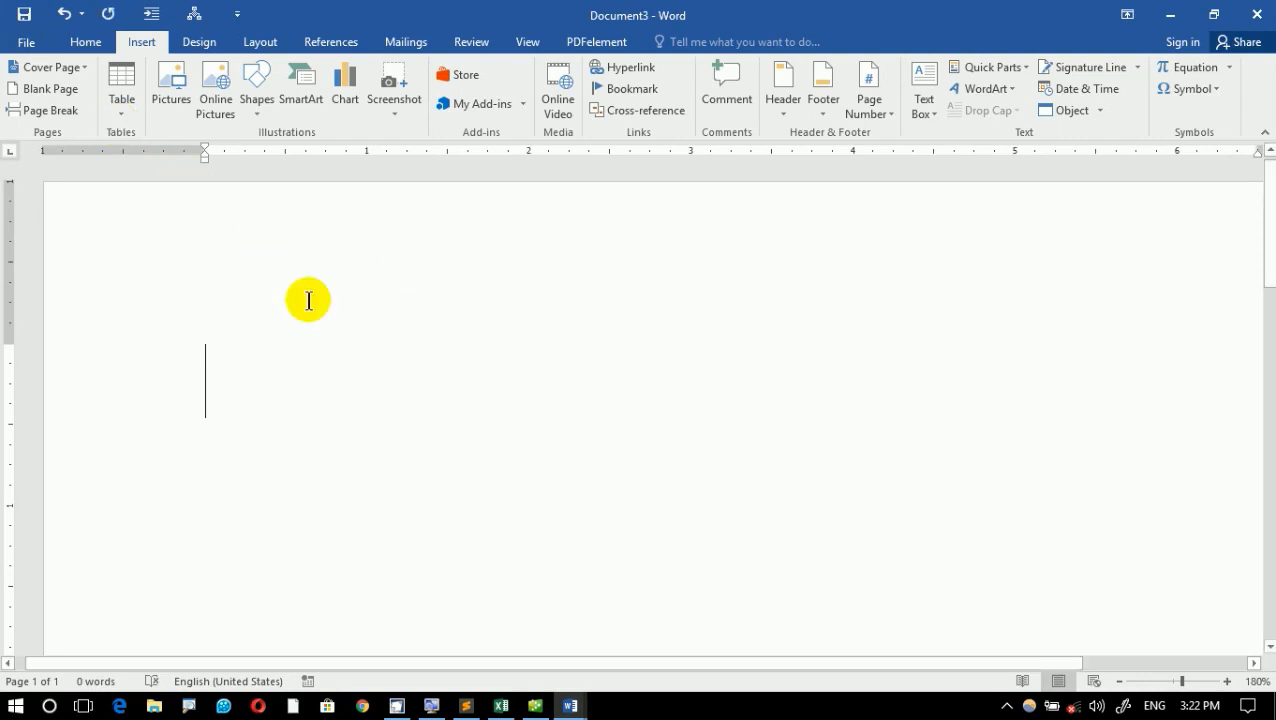
{"action": "type", "text": "What isTa"}
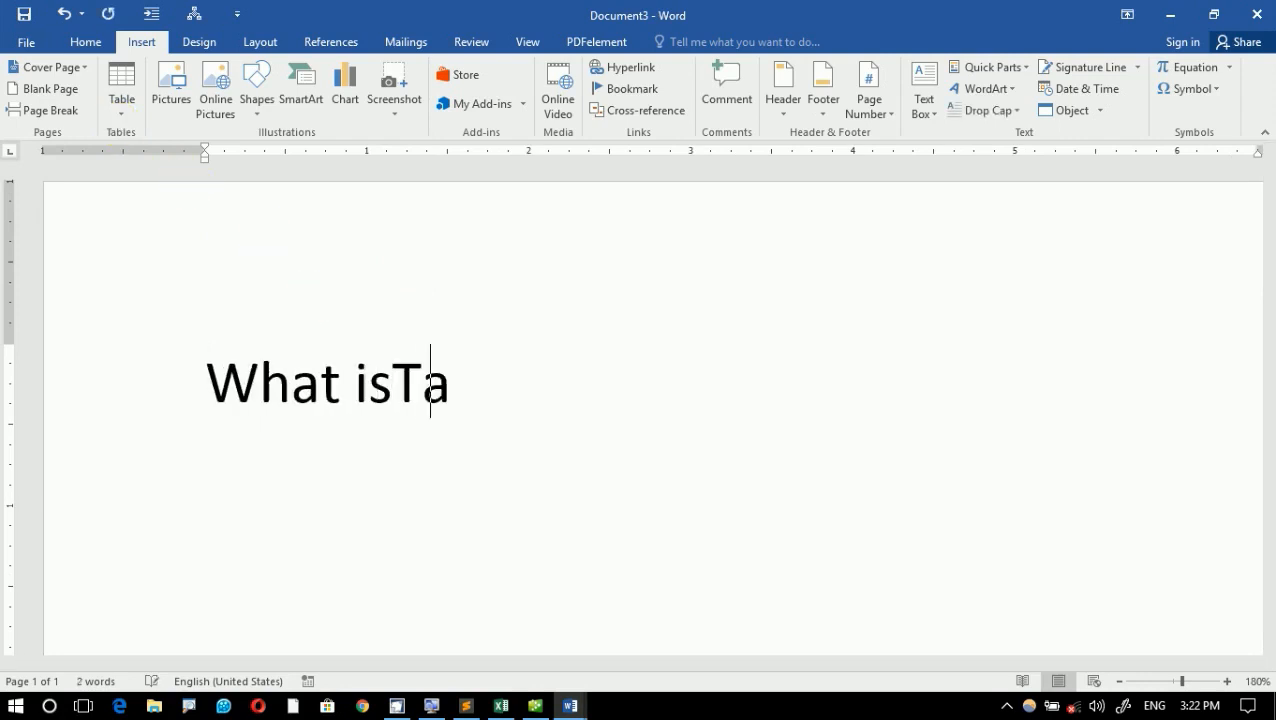
{"action": "type", "text": "ble?"}
{"action": "key", "text": "Return"}
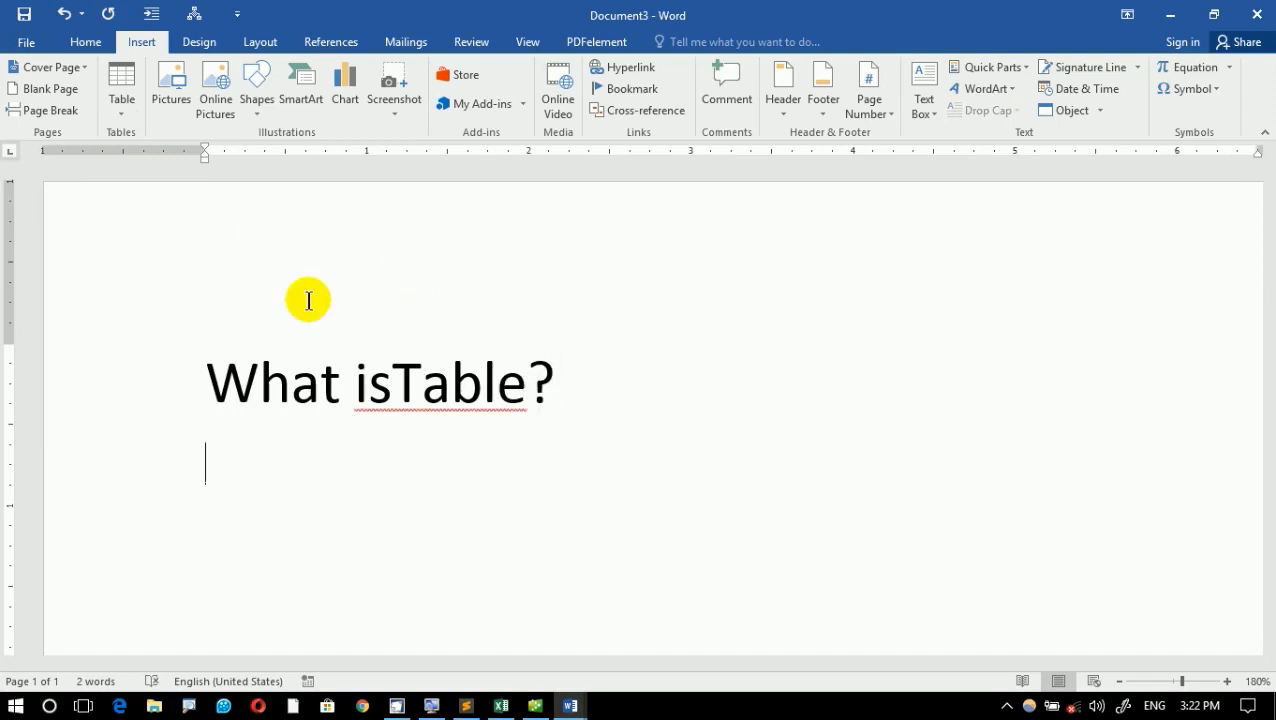
{"action": "left_click", "coordinate": [500, 392]}
{"action": "right_click", "coordinate": [535, 420]}
{"action": "left_click", "coordinate": [554, 424]}
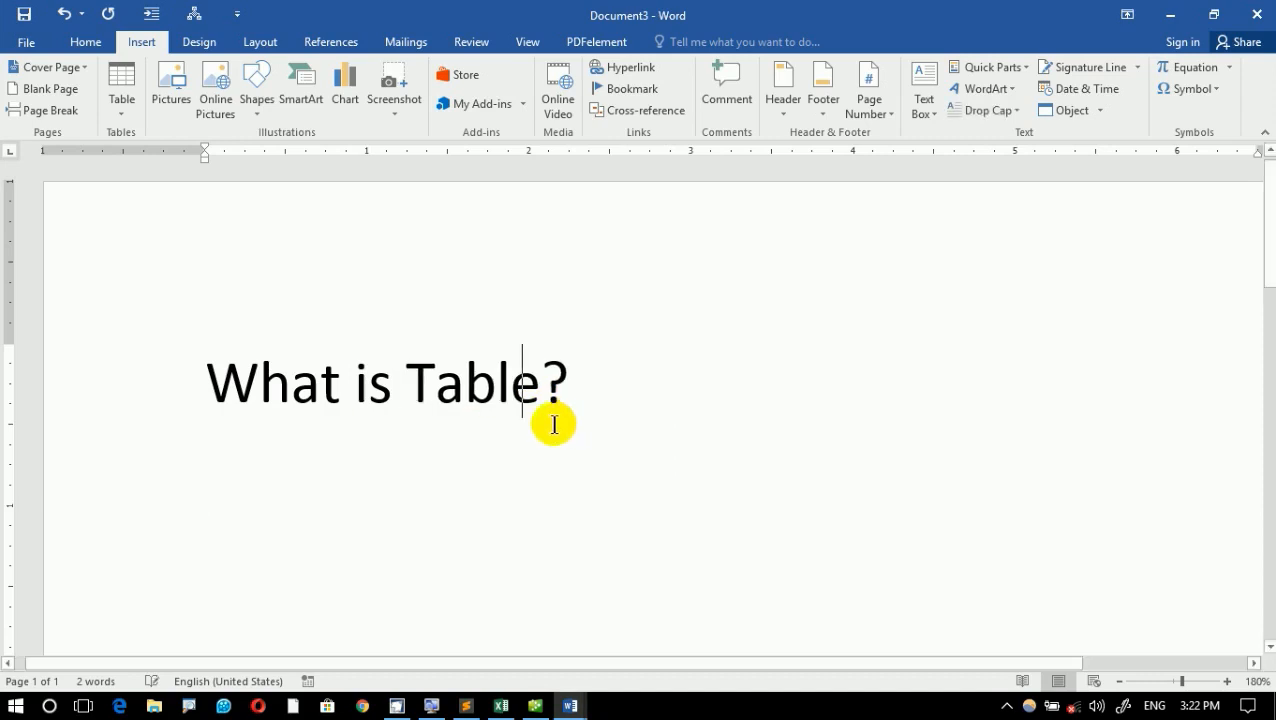
{"action": "left_click", "coordinate": [322, 487]}
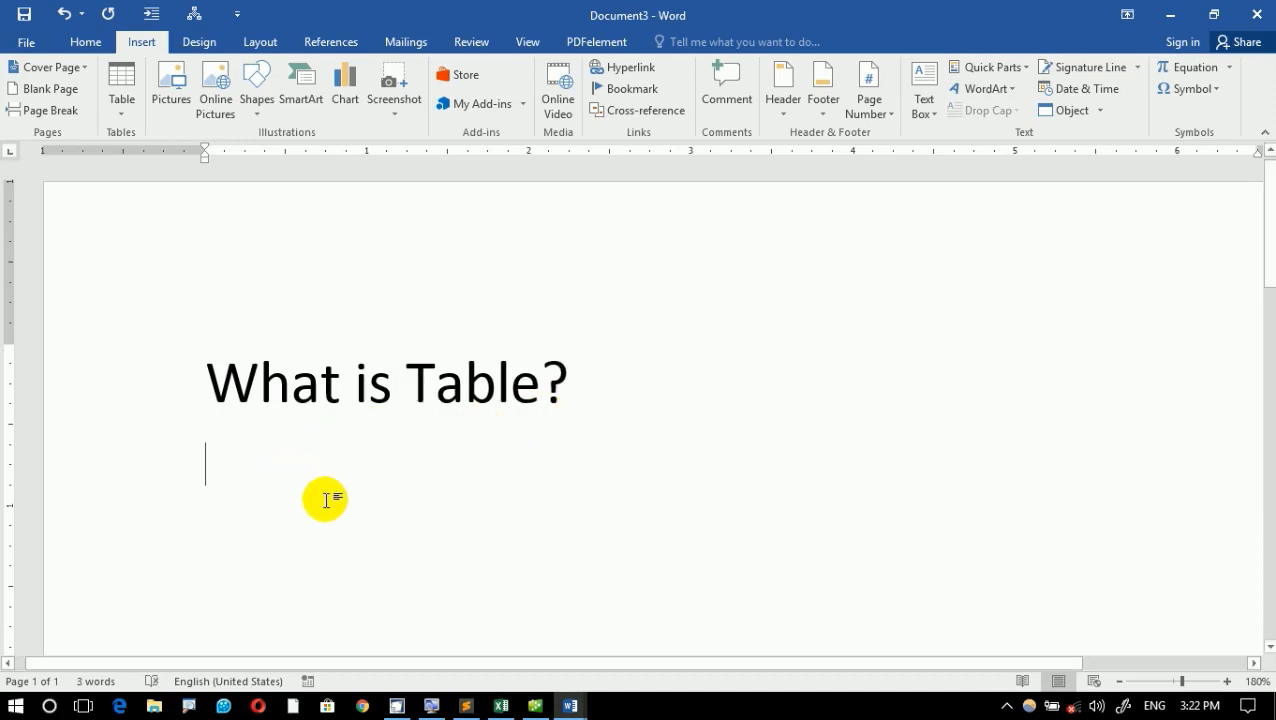
- Write "A collections of Rows and columns is called table" below the heading, replacing the misspelled words with the suggested corrections
{"action": "type", "text": "a"}
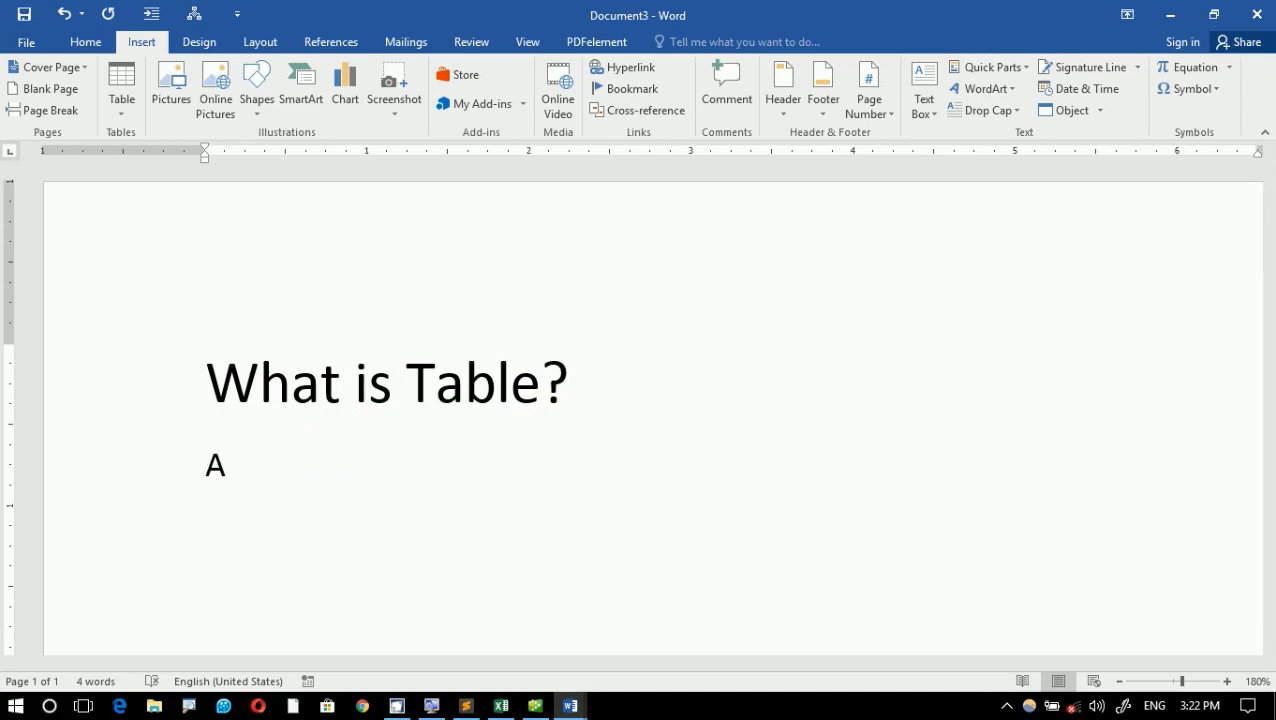
{"action": "type", "text": " collectins of "}
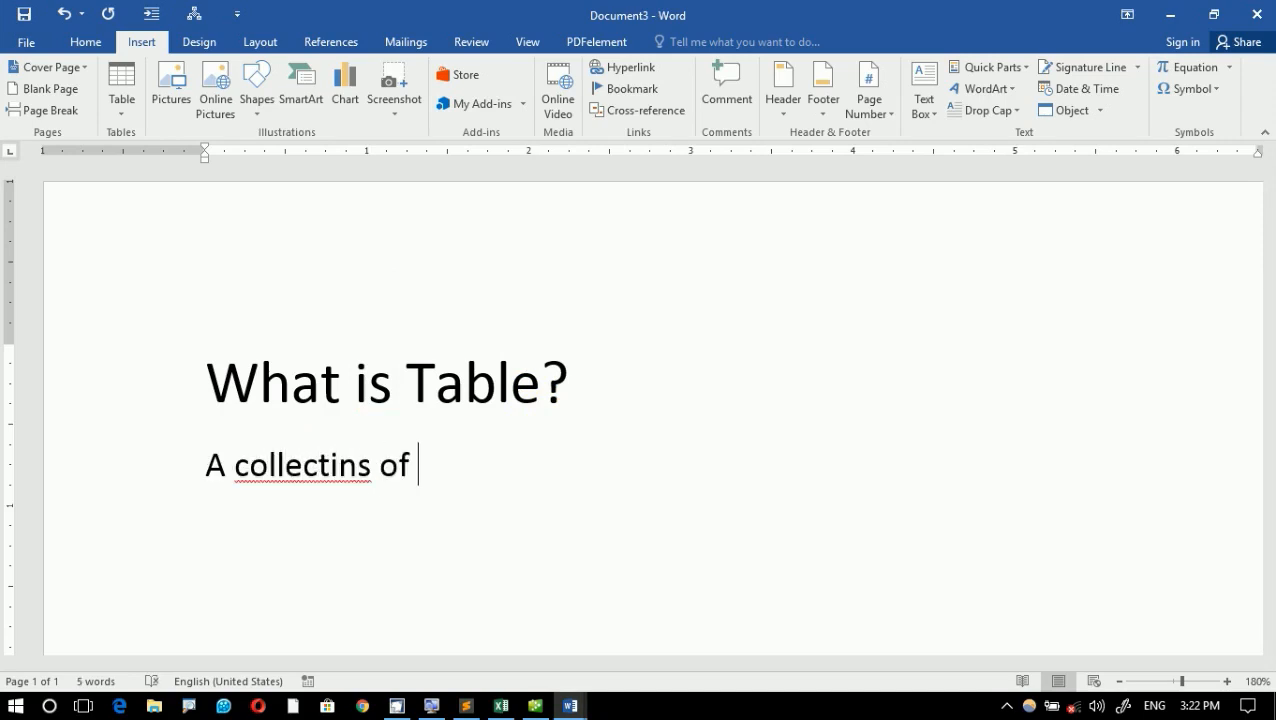
{"action": "type", "text": "Rows and coulmn"}
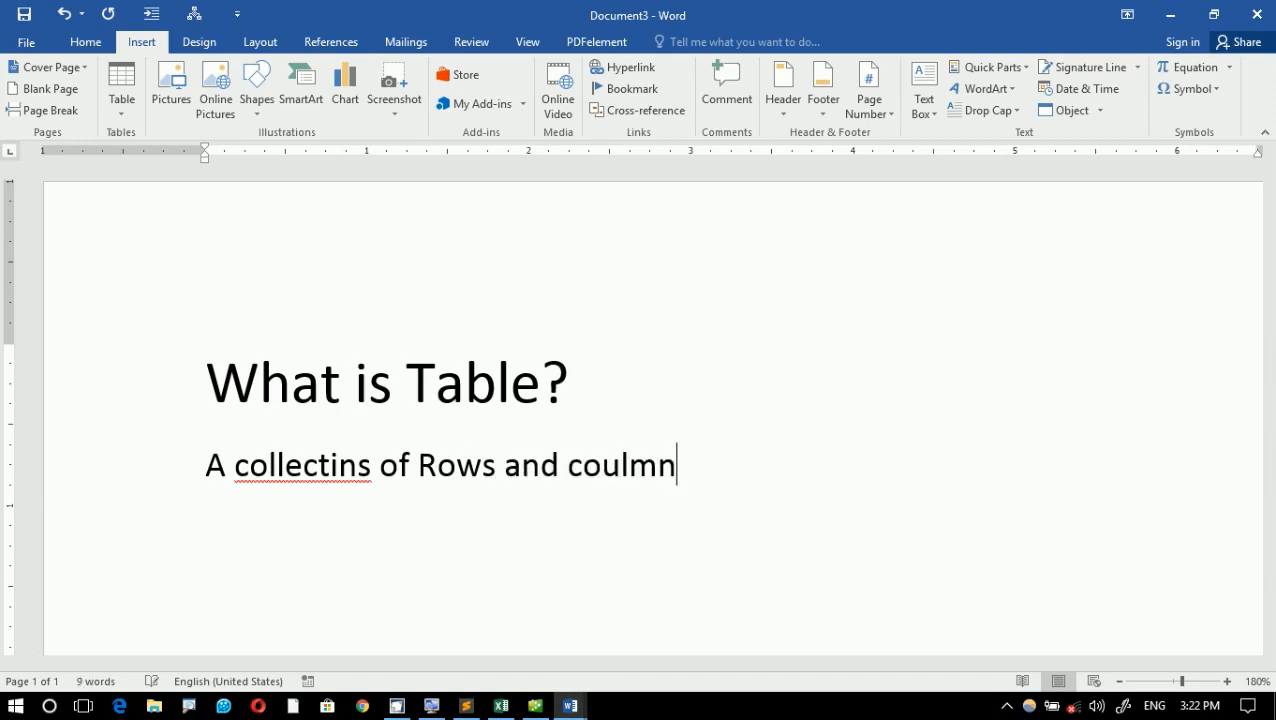
{"action": "type", "text": "s is called table"}
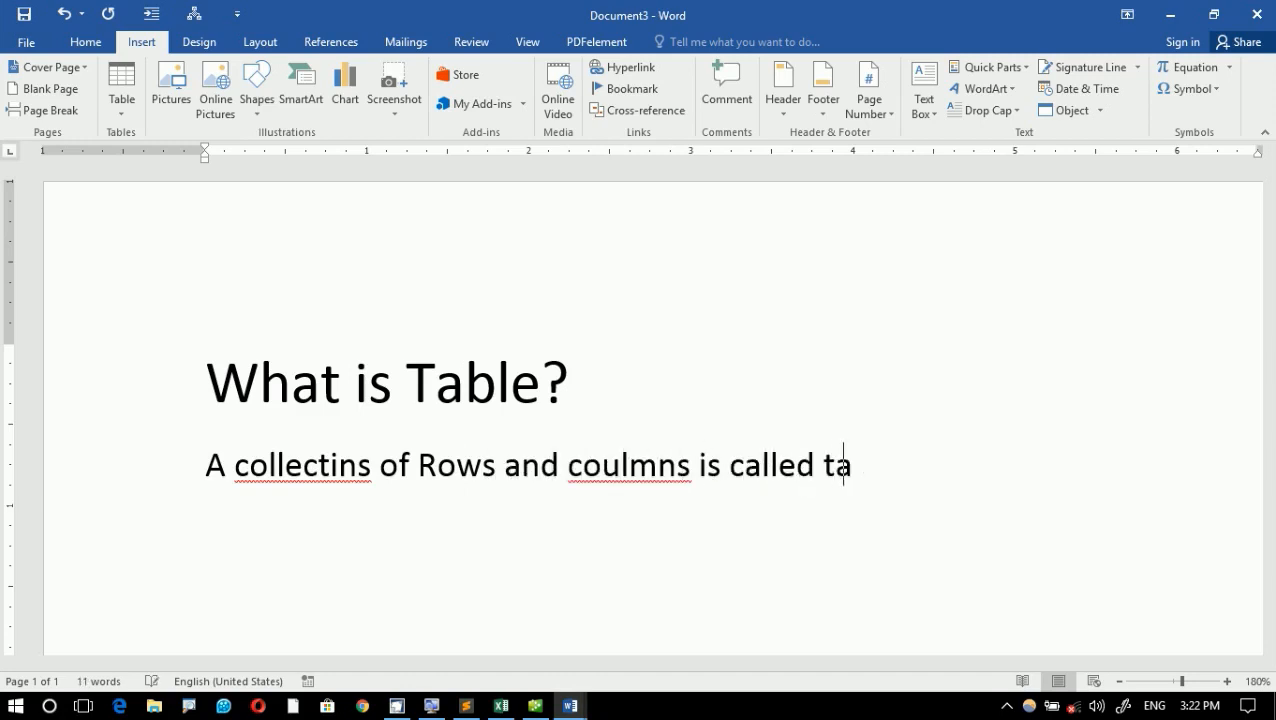
{"action": "right_click", "coordinate": [265, 462]}
{"action": "left_click", "coordinate": [425, 292]}
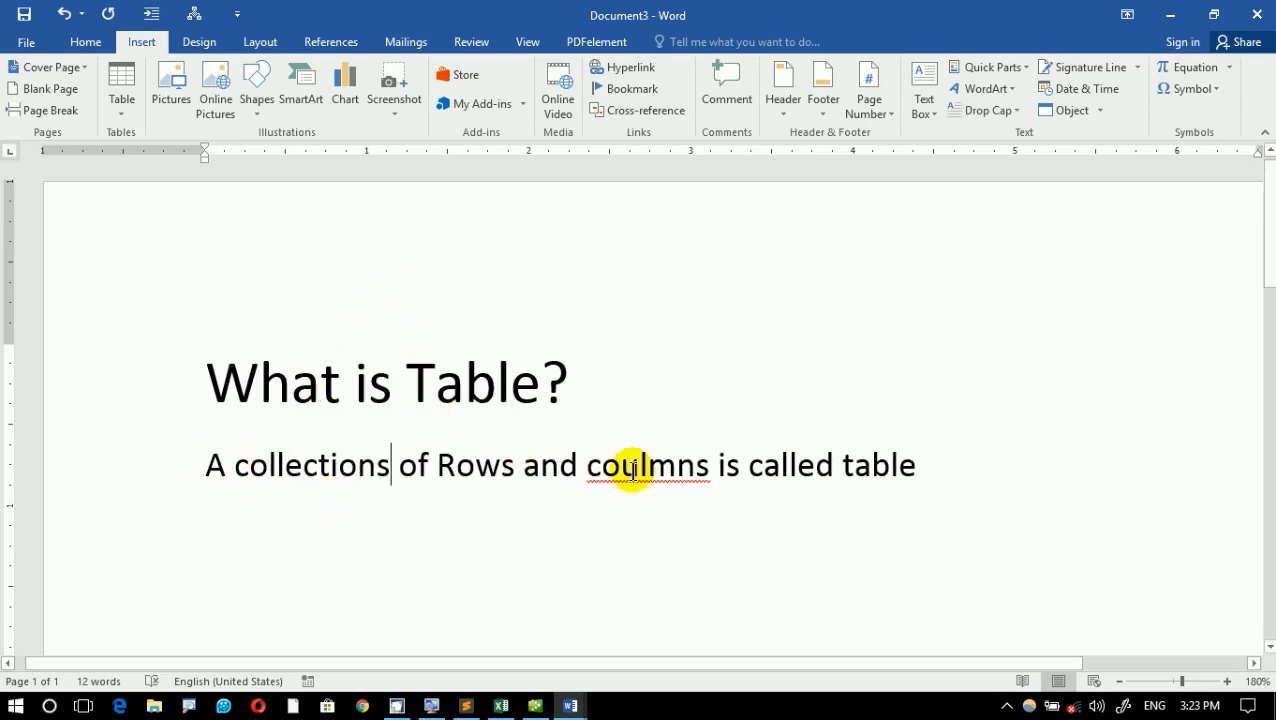
{"action": "right_click", "coordinate": [684, 470]}
{"action": "left_click", "coordinate": [783, 496]}
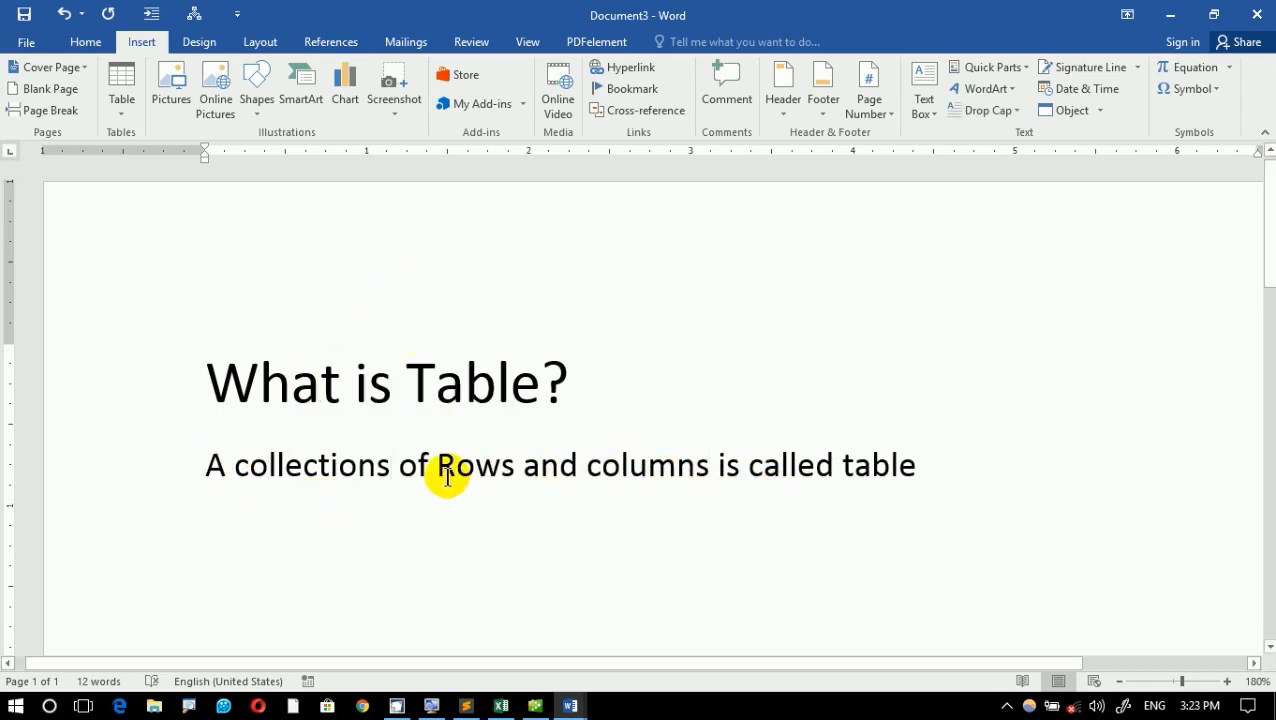
- Reduce the definition sentence's font size to 13 and apply the grammar suggestion "A collection"
{"action": "left_click", "coordinate": [174, 474]}
{"action": "left_click", "coordinate": [137, 474]}
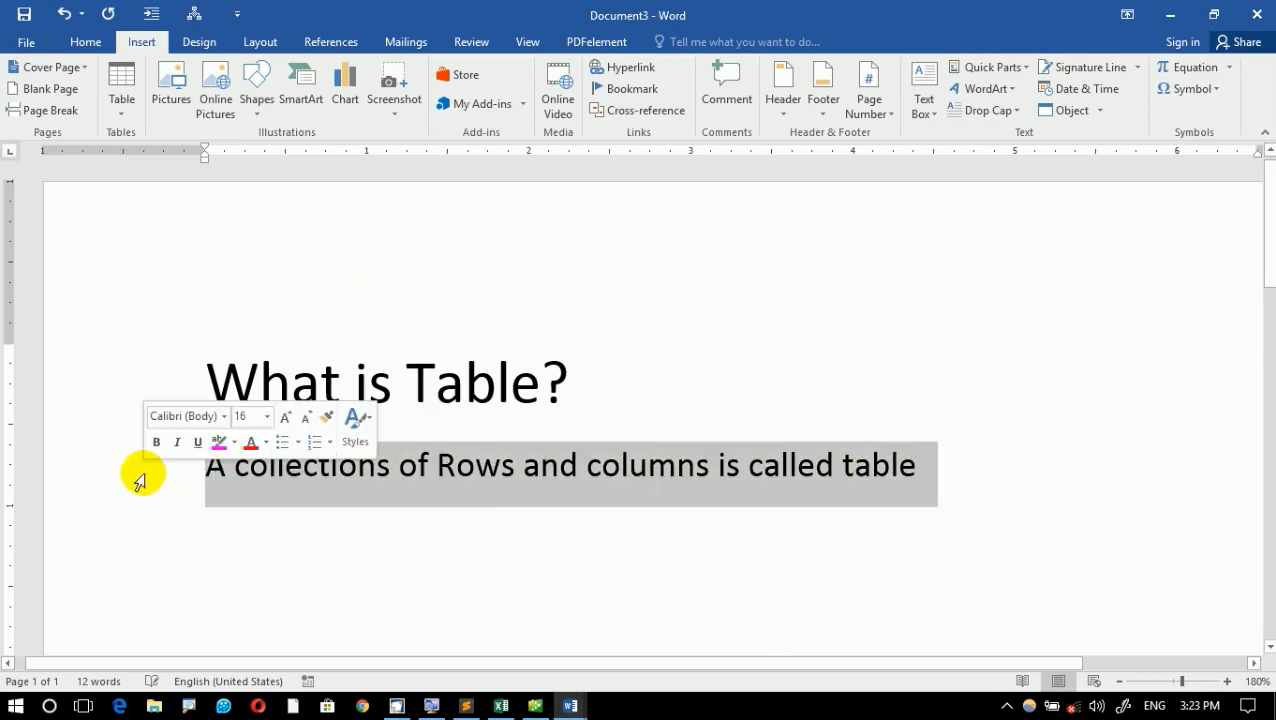
{"action": "key", "text": "ctrl+shift+less"}
{"action": "key", "text": "ctrl+shift+less"}
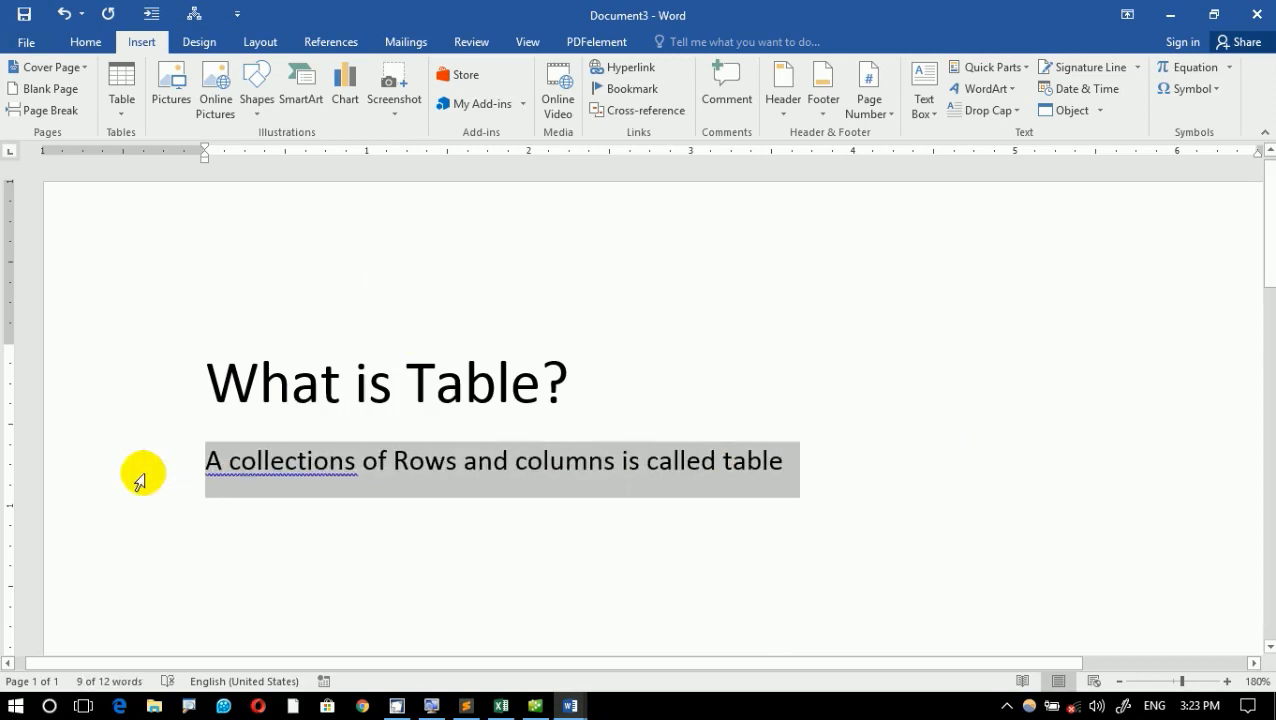
{"action": "left_click", "coordinate": [326, 462]}
{"action": "right_click", "coordinate": [330, 458]}
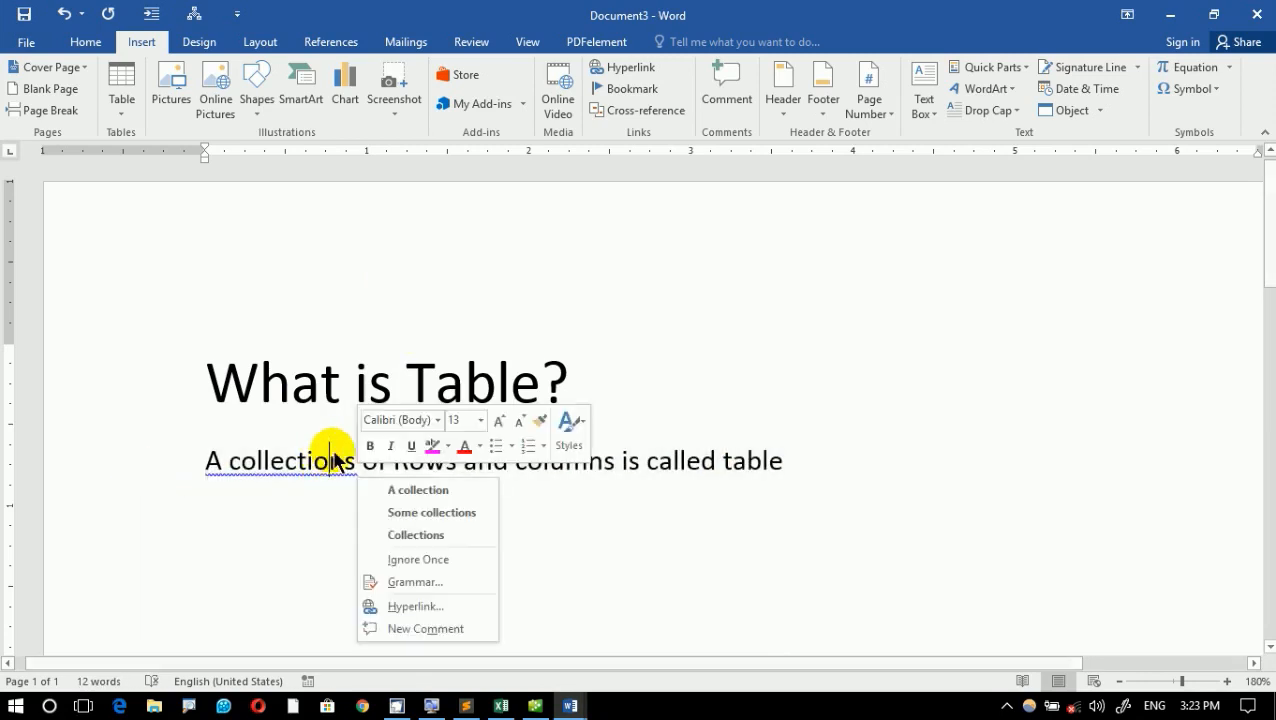
{"action": "left_click", "coordinate": [418, 489]}
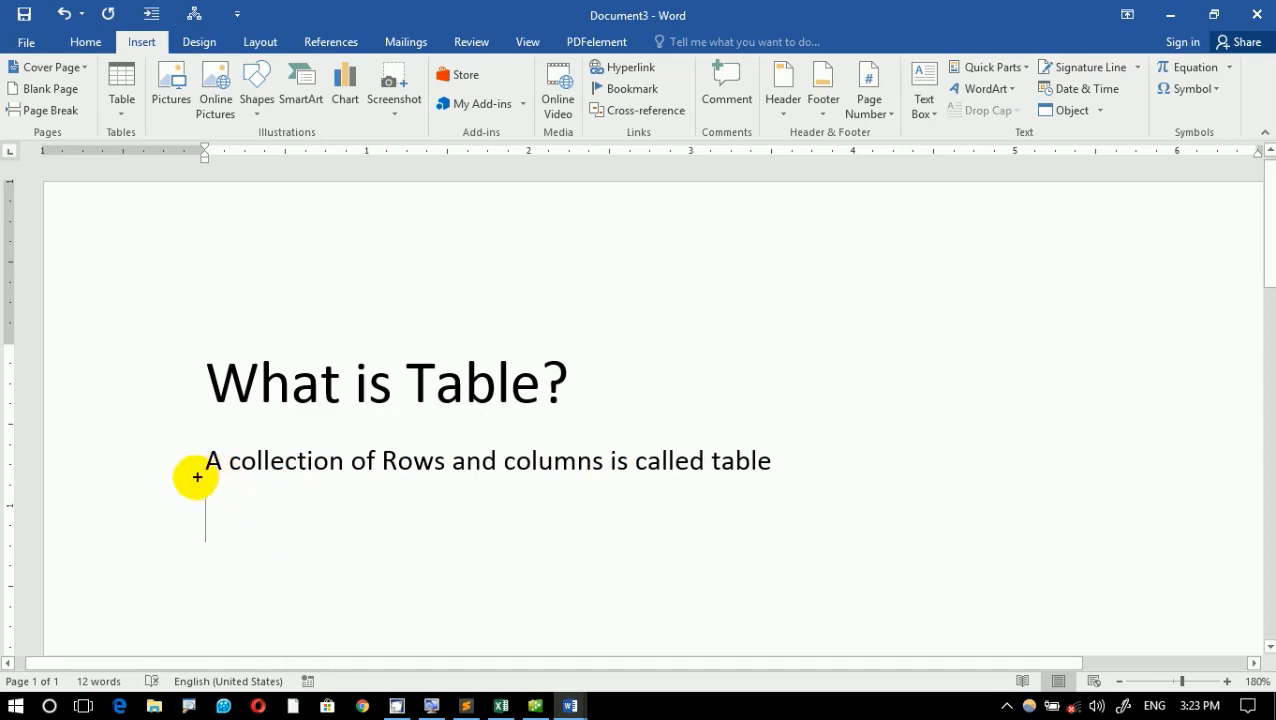
- Sketch an on-screen grid of three rows and five columns below the definition, add an arrow from the heading to "table", and clear the drawing
{"action": "left_click_drag", "start_coordinate": [198, 478], "coordinate": [983, 660]}
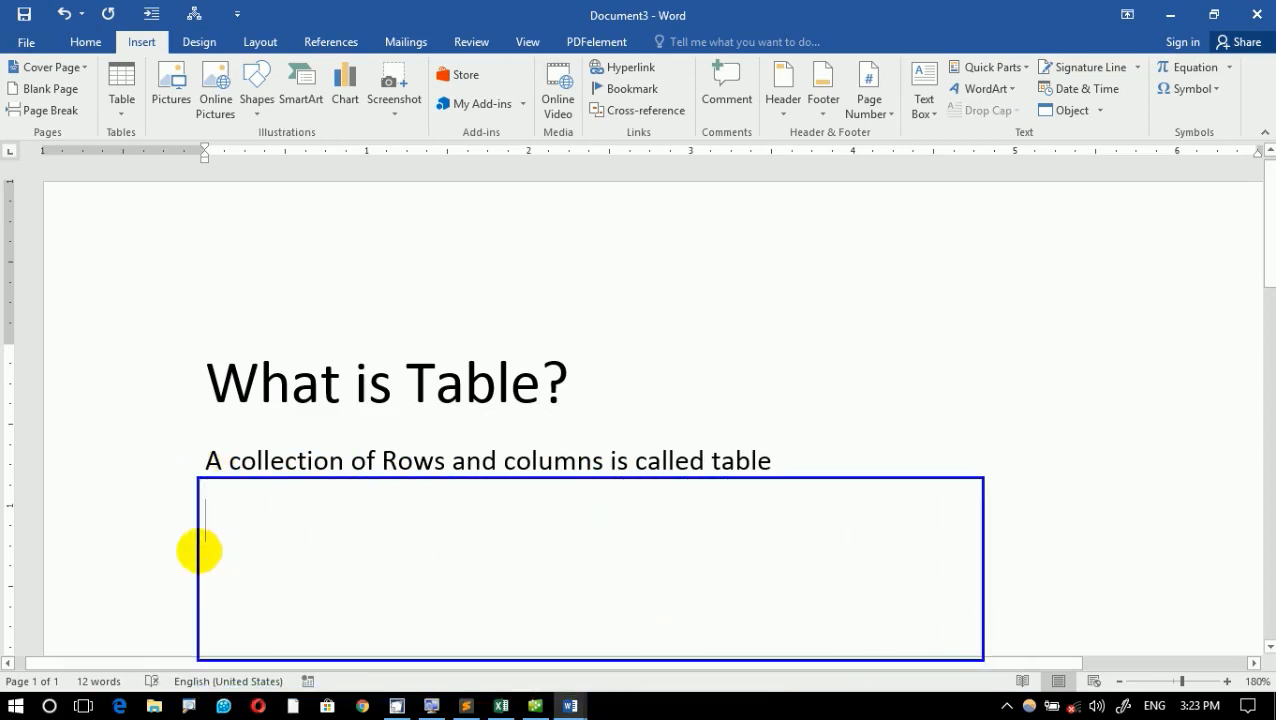
{"action": "mouse_move", "coordinate": [197, 550]}
{"action": "left_mouse_down"}
{"action": "mouse_move", "coordinate": [1028, 550]}
{"action": "mouse_move", "coordinate": [987, 558]}
{"action": "mouse_move", "coordinate": [977, 540]}
{"action": "mouse_move", "coordinate": [983, 551]}
{"action": "left_mouse_up"}
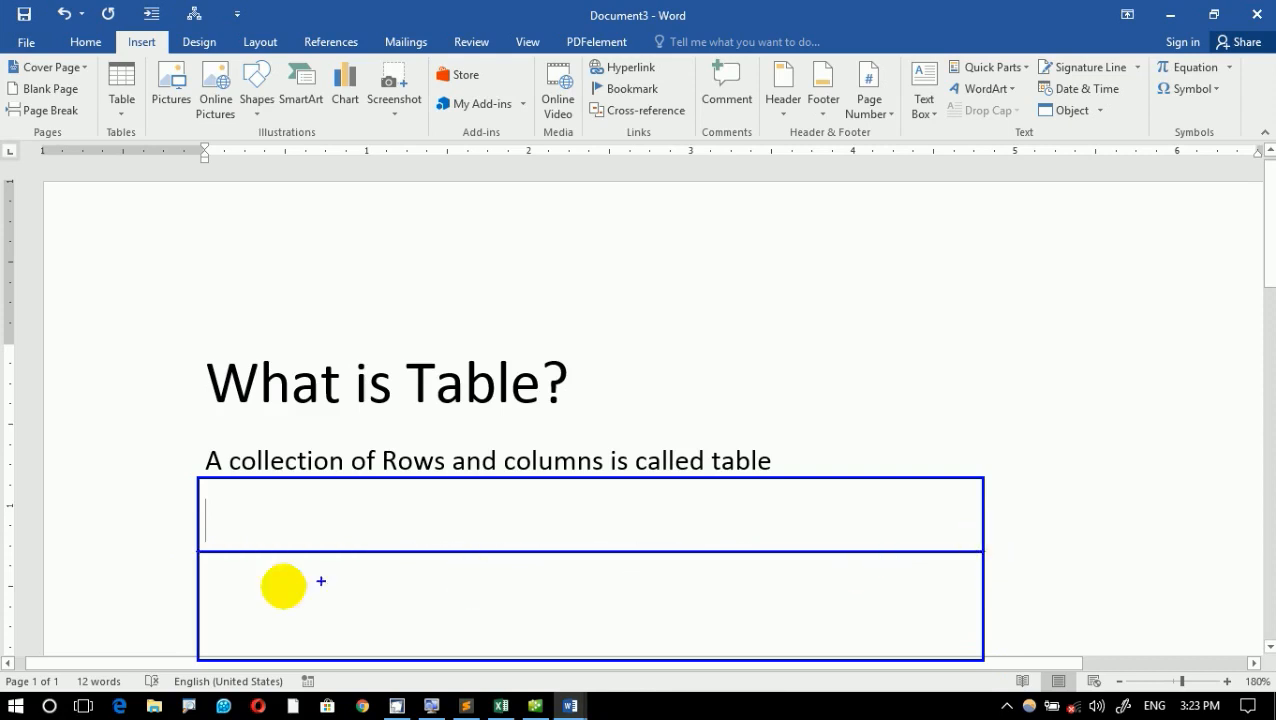
{"action": "left_click_drag", "start_coordinate": [199, 606], "coordinate": [978, 612]}
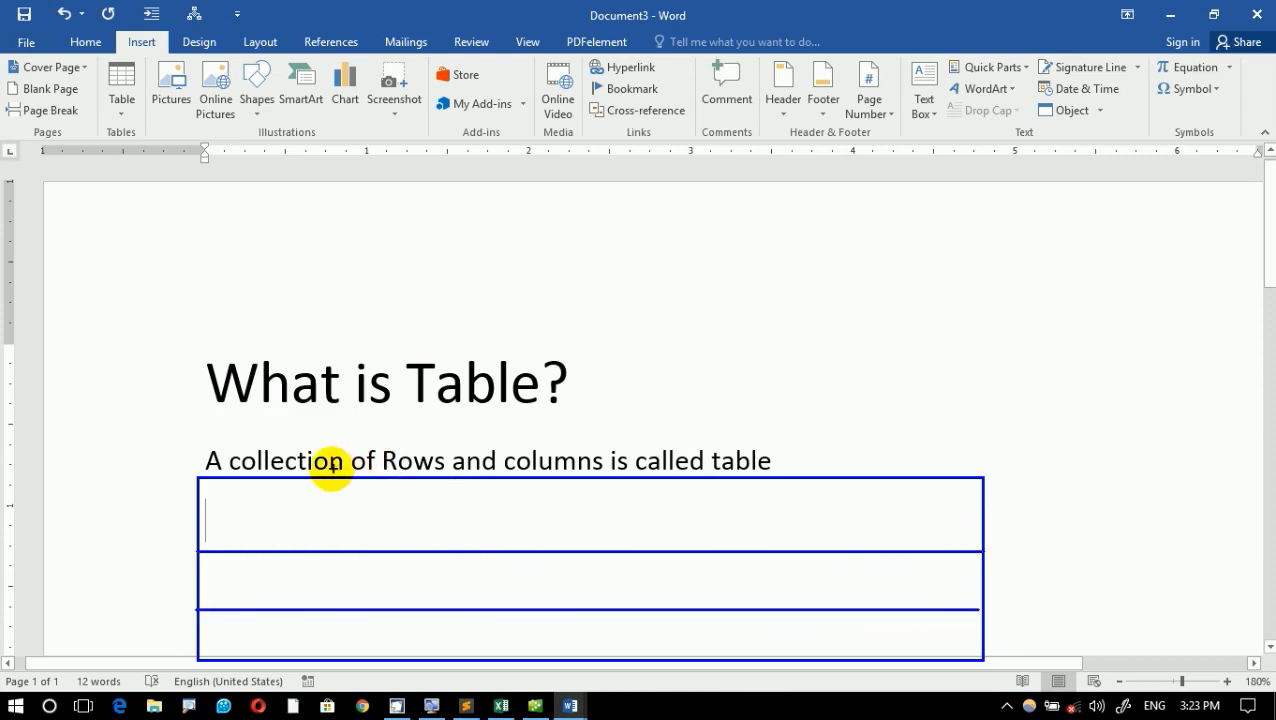
{"action": "mouse_move", "coordinate": [330, 478]}
{"action": "left_mouse_down"}
{"action": "mouse_move", "coordinate": [299, 627]}
{"action": "mouse_move", "coordinate": [327, 663]}
{"action": "left_mouse_up"}
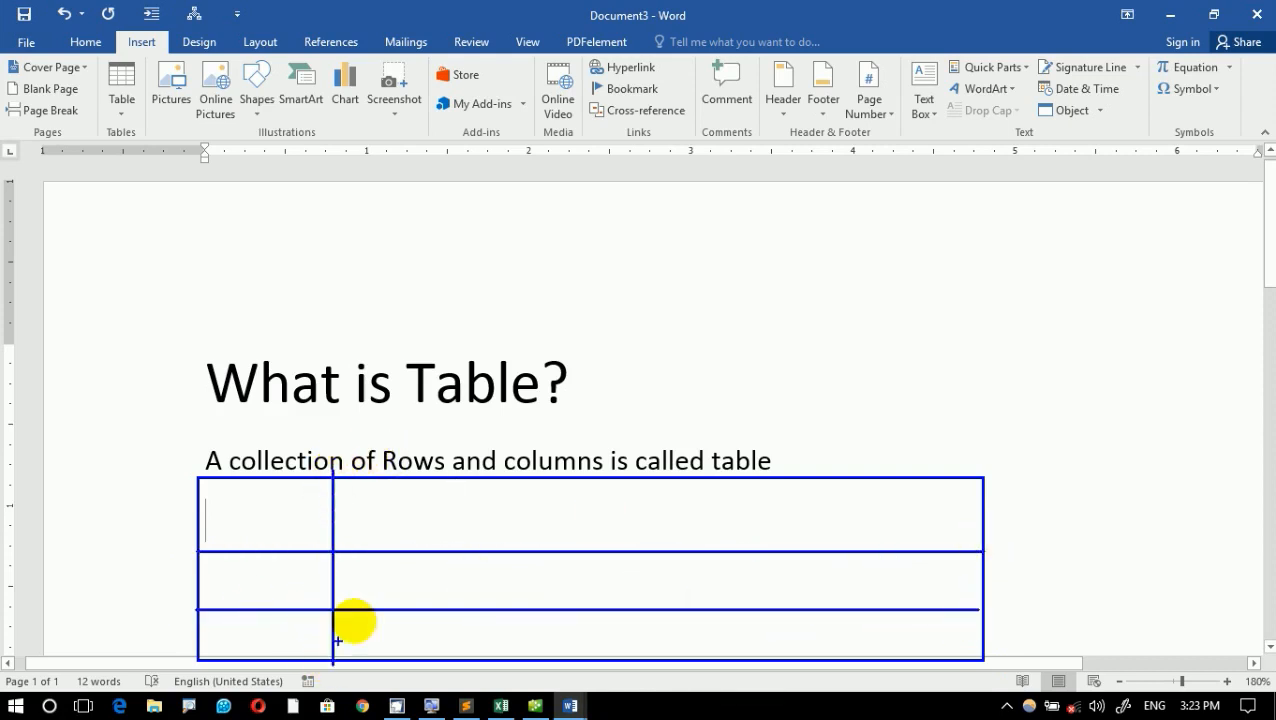
{"action": "mouse_move", "coordinate": [464, 484]}
{"action": "left_mouse_down"}
{"action": "mouse_move", "coordinate": [424, 655]}
{"action": "mouse_move", "coordinate": [460, 660]}
{"action": "left_mouse_up"}
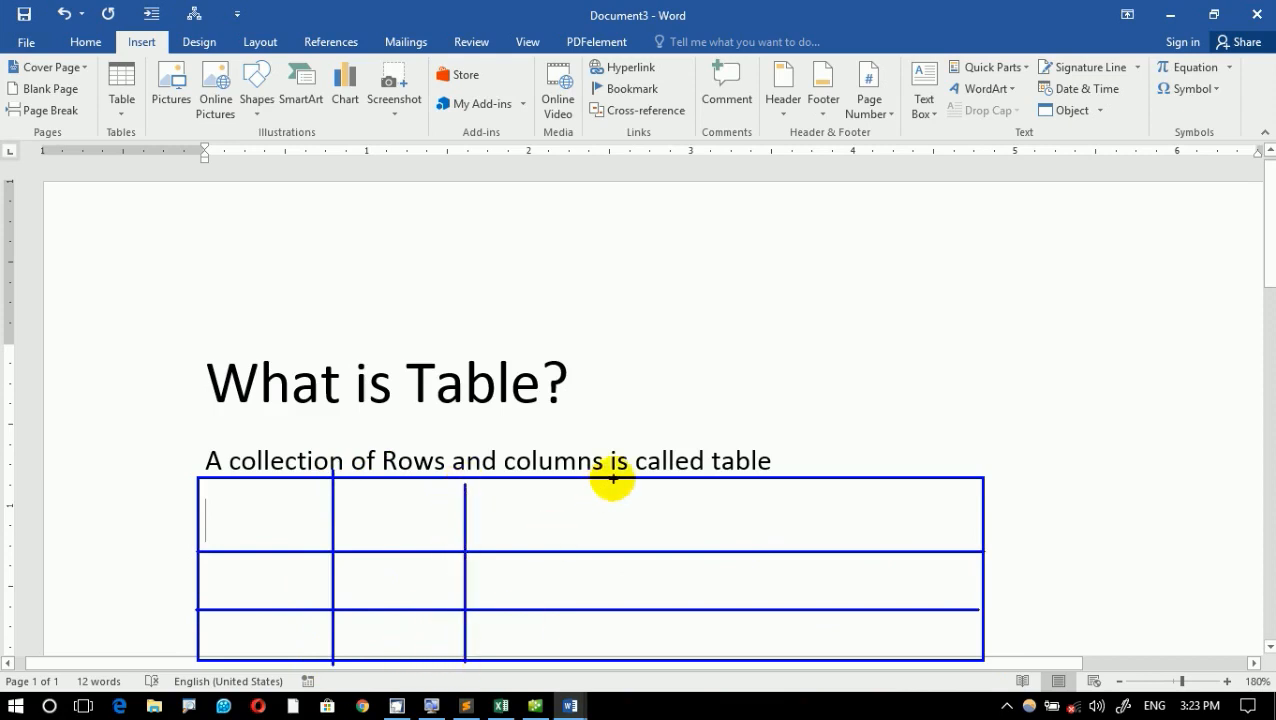
{"action": "left_click_drag", "start_coordinate": [609, 478], "coordinate": [618, 657]}
{"action": "left_click_drag", "start_coordinate": [792, 487], "coordinate": [795, 672]}
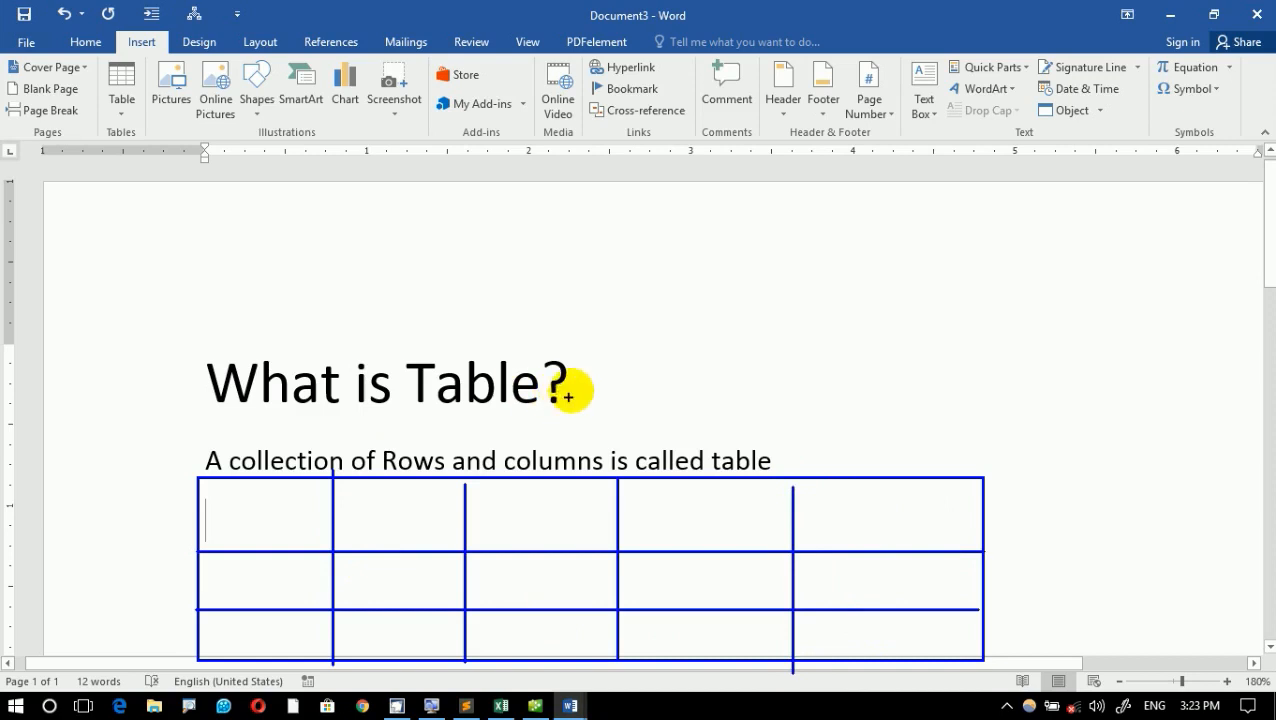
{"action": "mouse_move", "coordinate": [578, 383]}
{"action": "left_mouse_down"}
{"action": "mouse_move", "coordinate": [743, 396]}
{"action": "mouse_move", "coordinate": [752, 455]}
{"action": "mouse_move", "coordinate": [769, 430]}
{"action": "mouse_move", "coordinate": [732, 461]}
{"action": "left_mouse_up"}
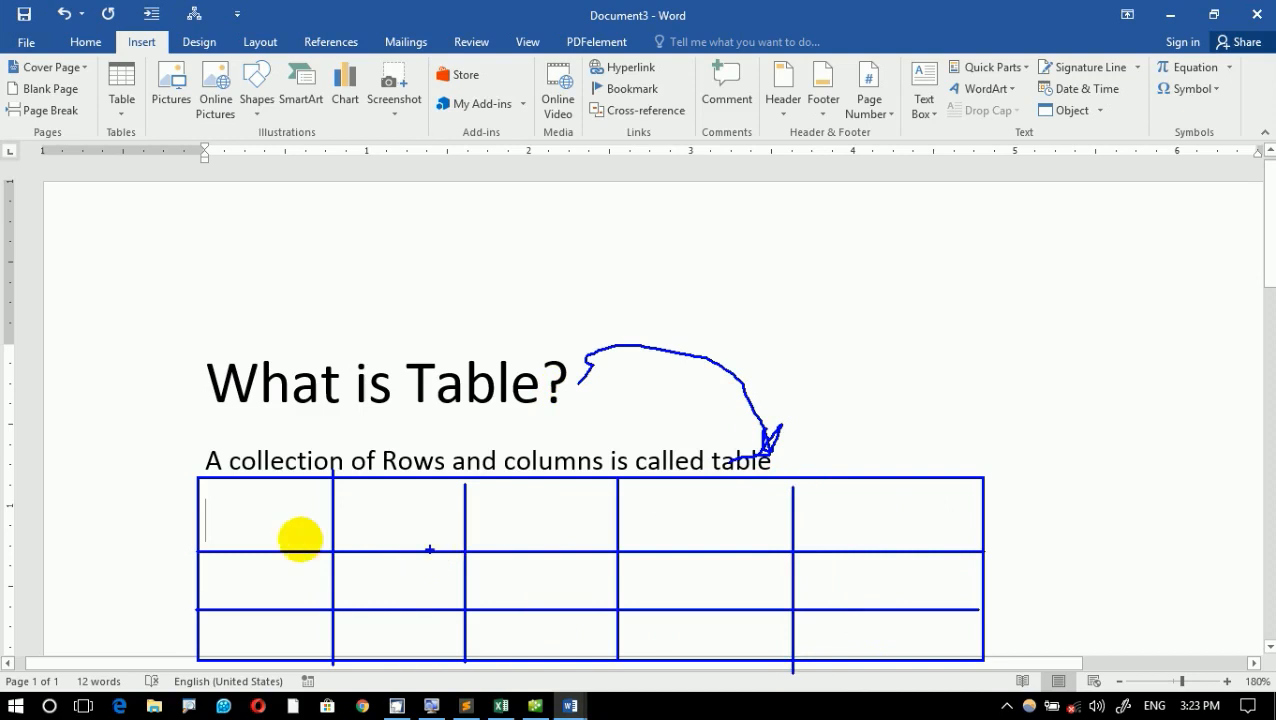
{"action": "key", "text": "Escape"}
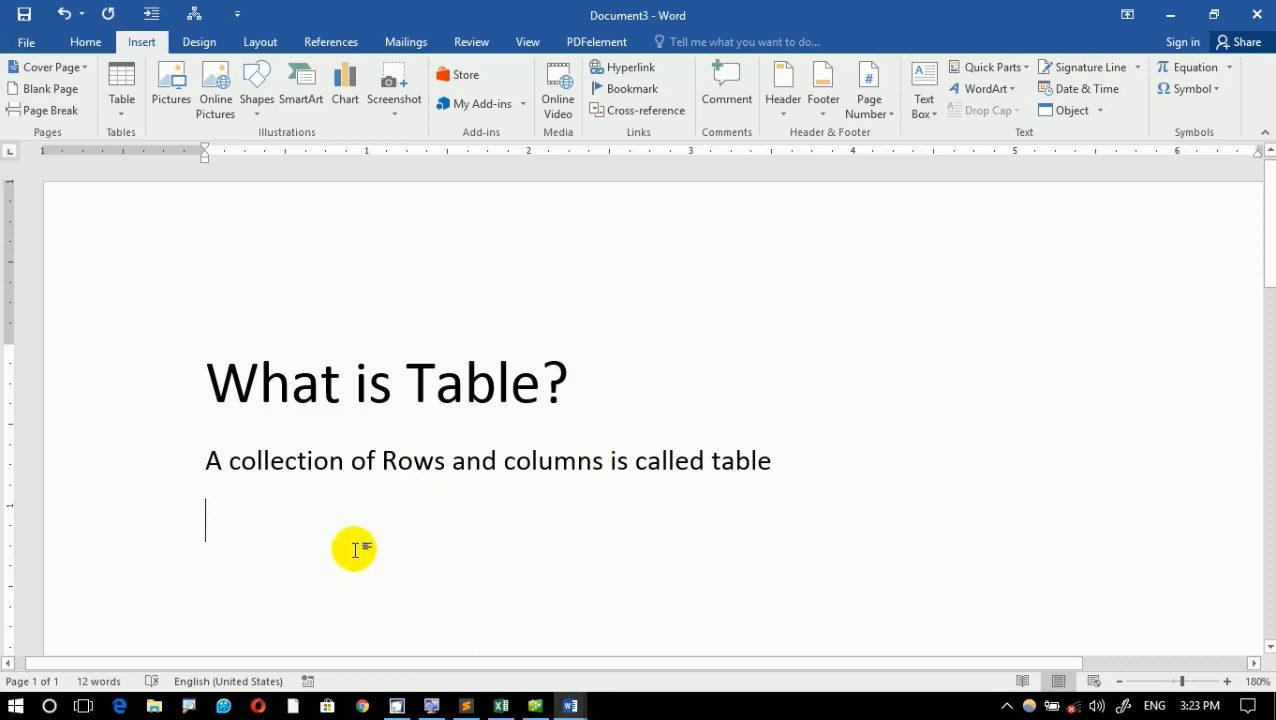
- Write the question "Why we create a table?" below the definition sentence
{"action": "type", "text": "Why we create a tb"}
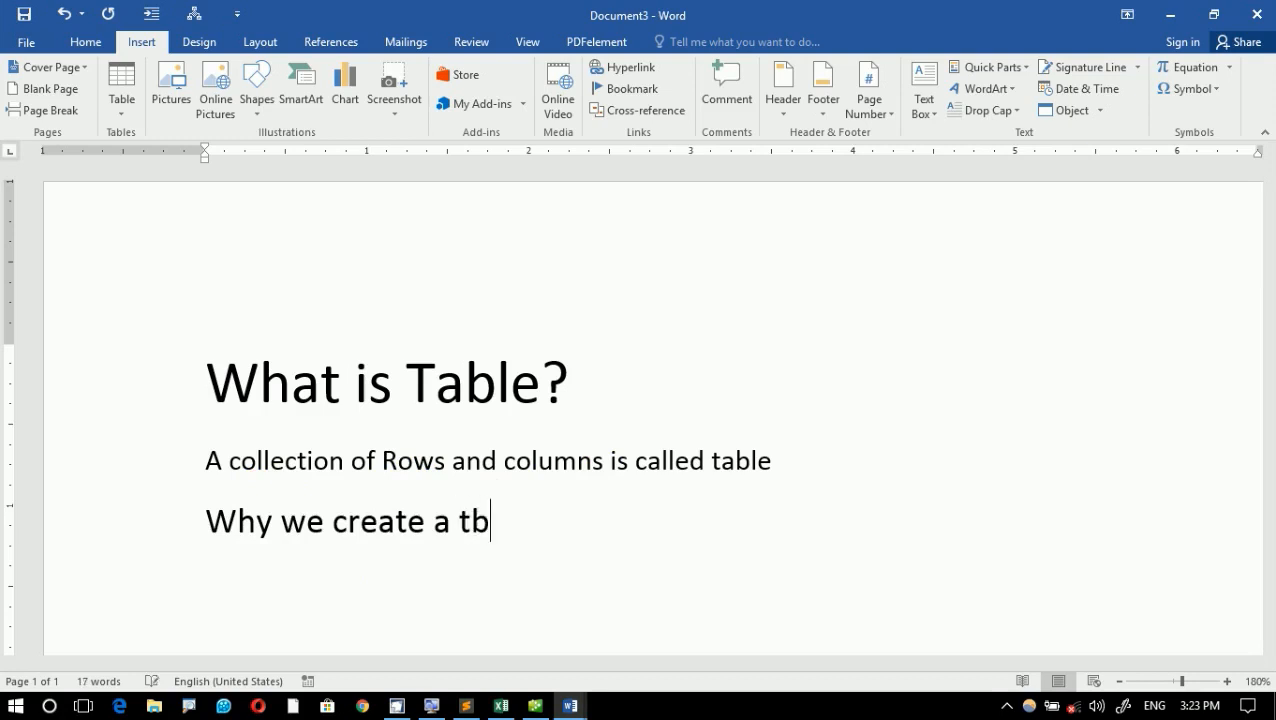
{"action": "key", "text": "BackSpace"}
{"action": "type", "text": "able?"}
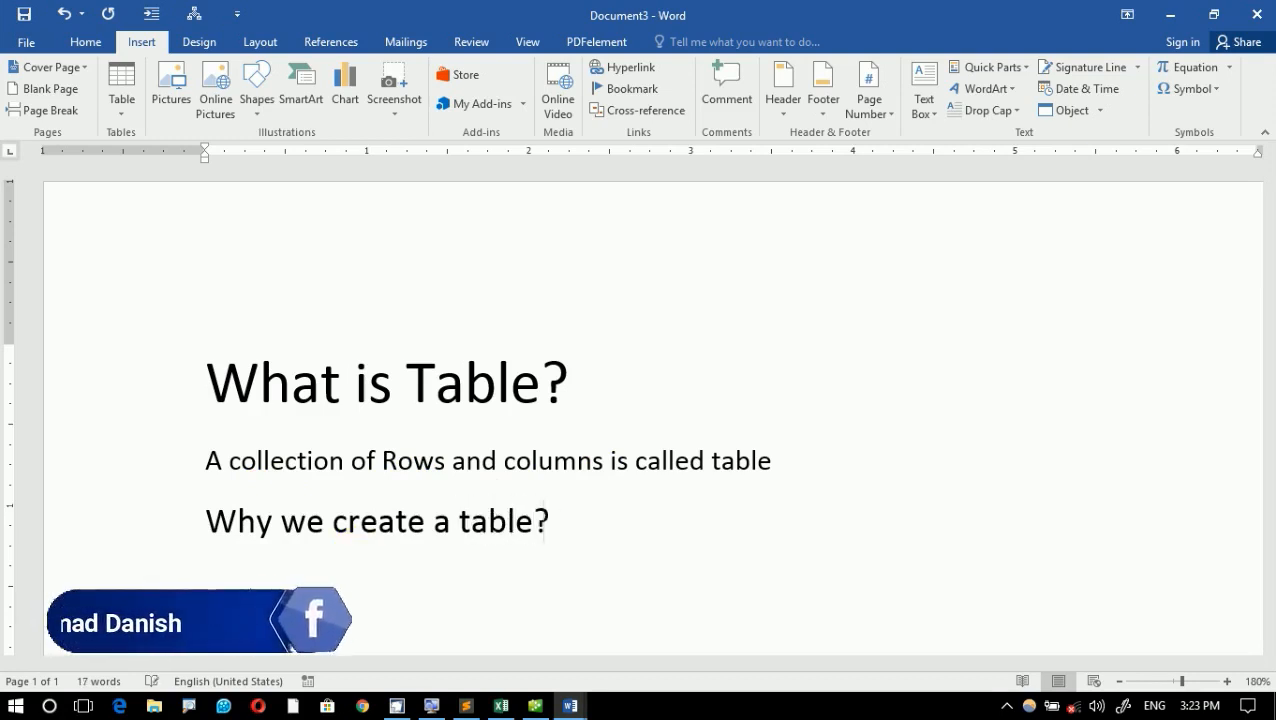
{"action": "key", "text": "Return"}
- Add a second question line reading "Or why we need to a table?", followed by an empty line
{"action": "type", "text": "Or we"}
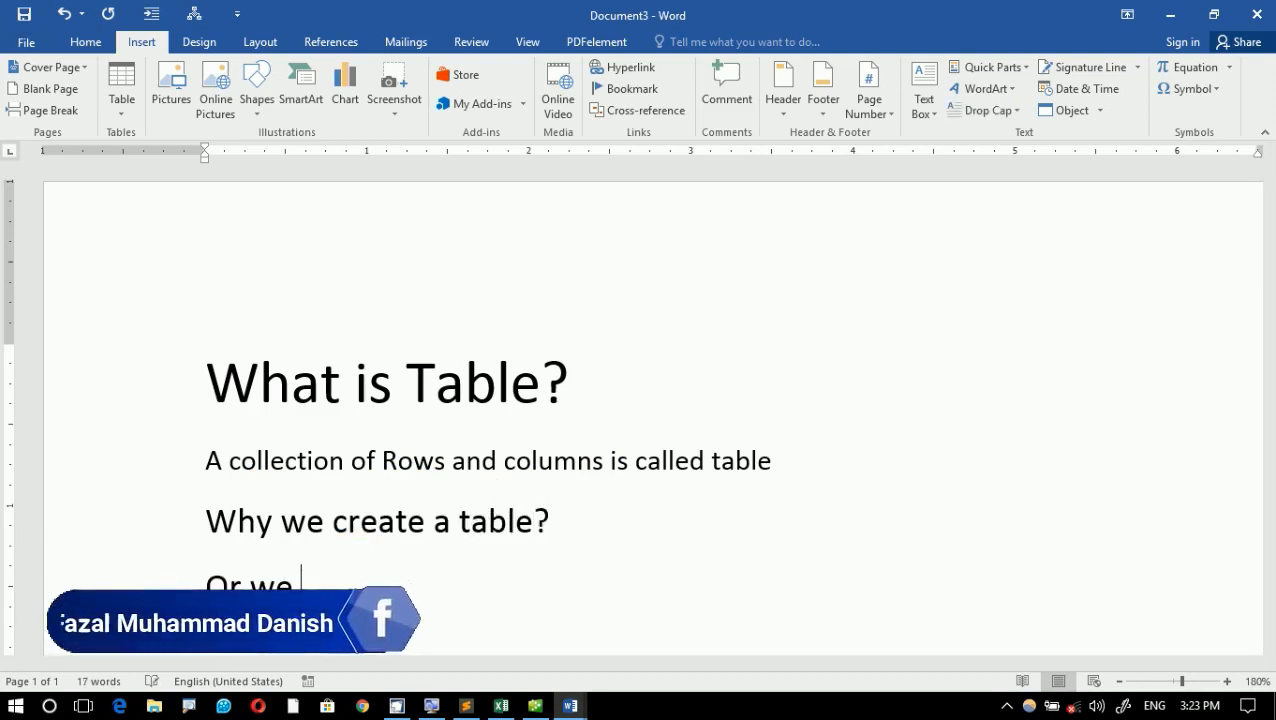
{"action": "key", "text": "BackSpace"}
{"action": "type", "text": "h"}
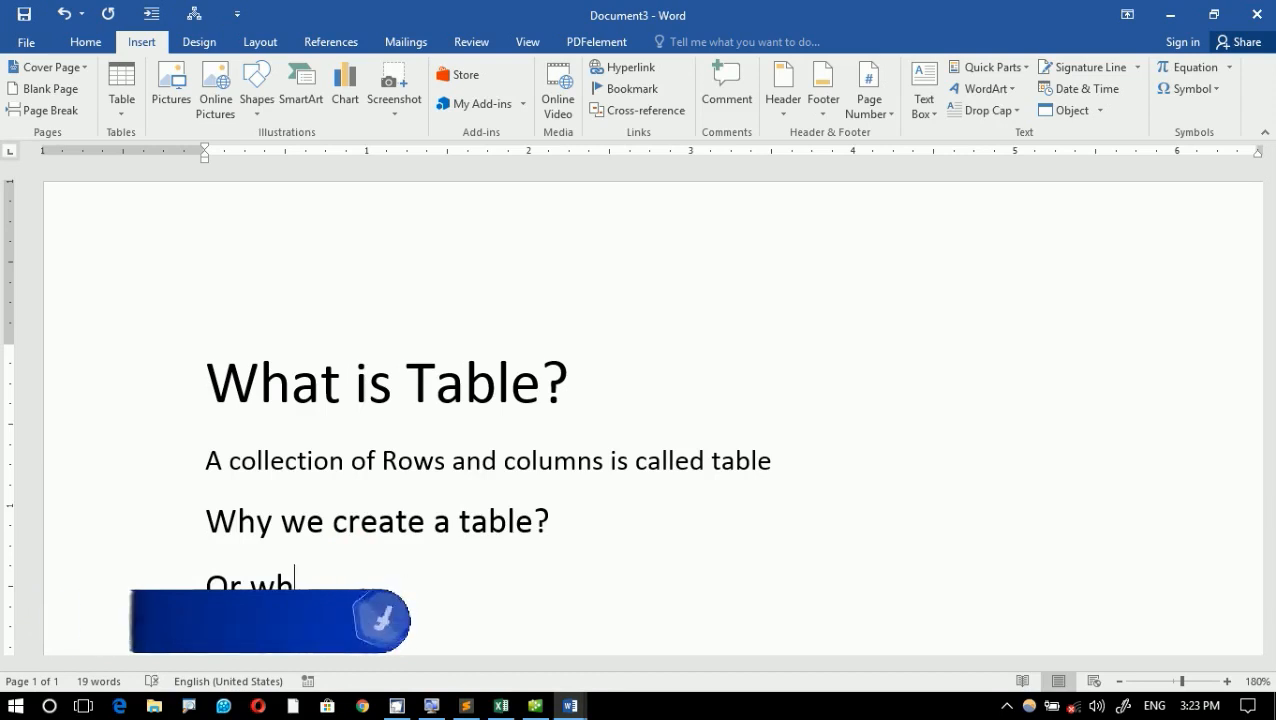
{"action": "type", "text": "y we nedd"}
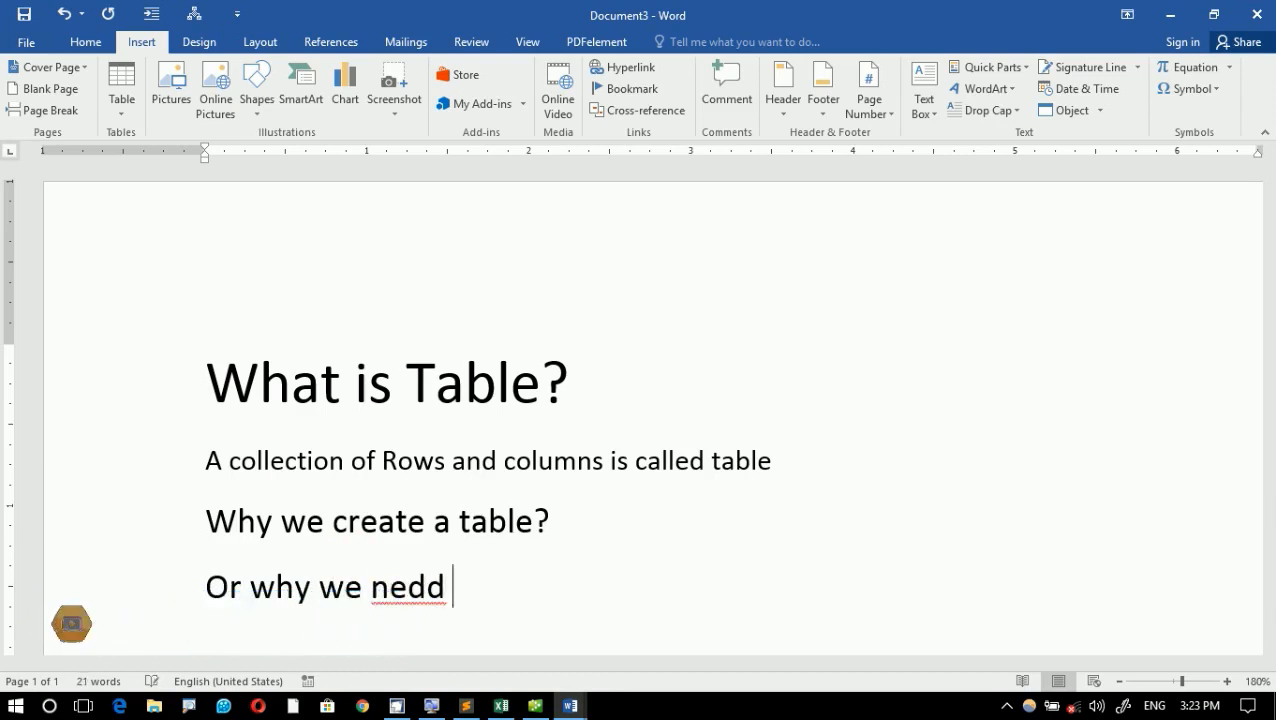
{"action": "key", "text": "BackSpace"}
{"action": "key", "text": "BackSpace"}
{"action": "type", "text": "ed t"}
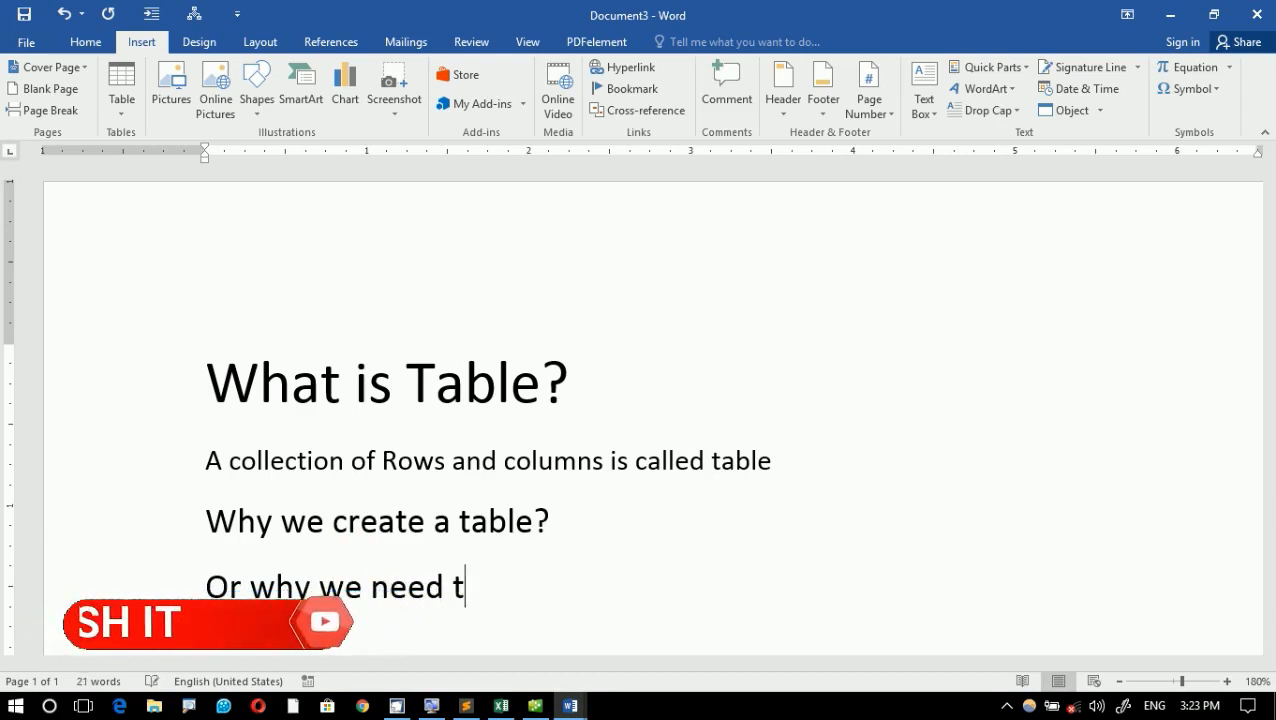
{"action": "type", "text": "o a table?"}
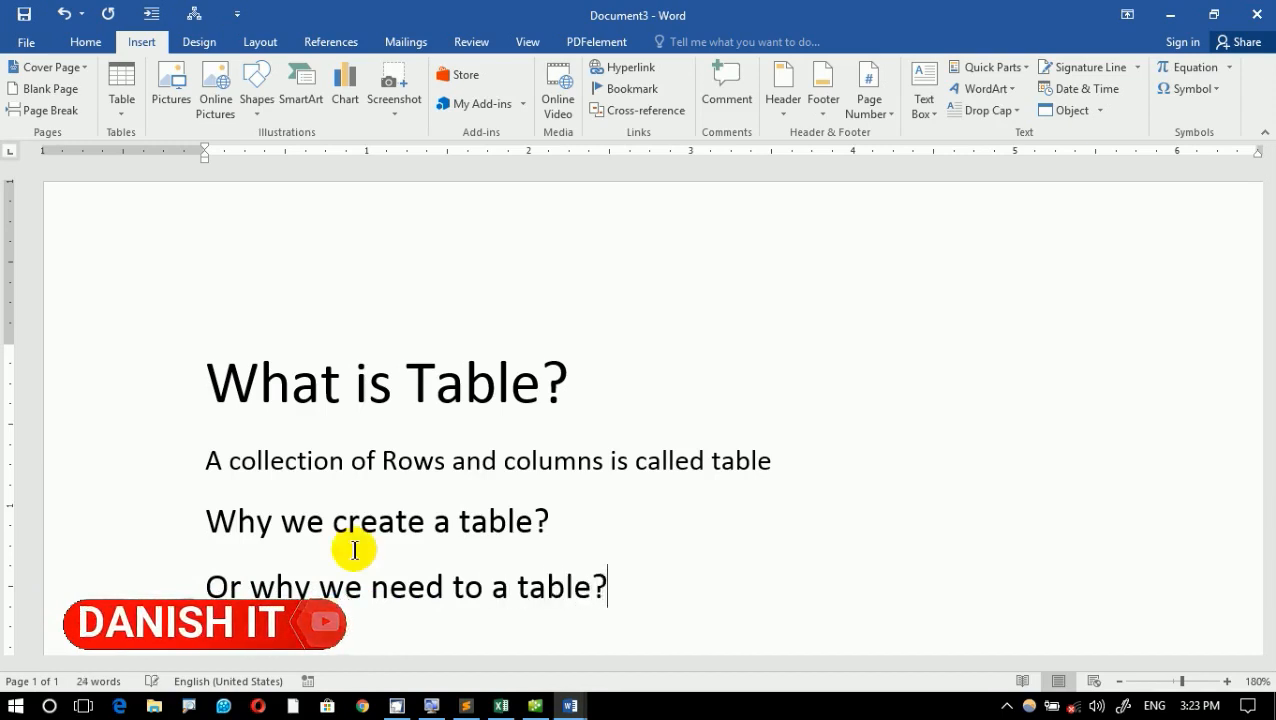
{"action": "key", "text": "Return"}
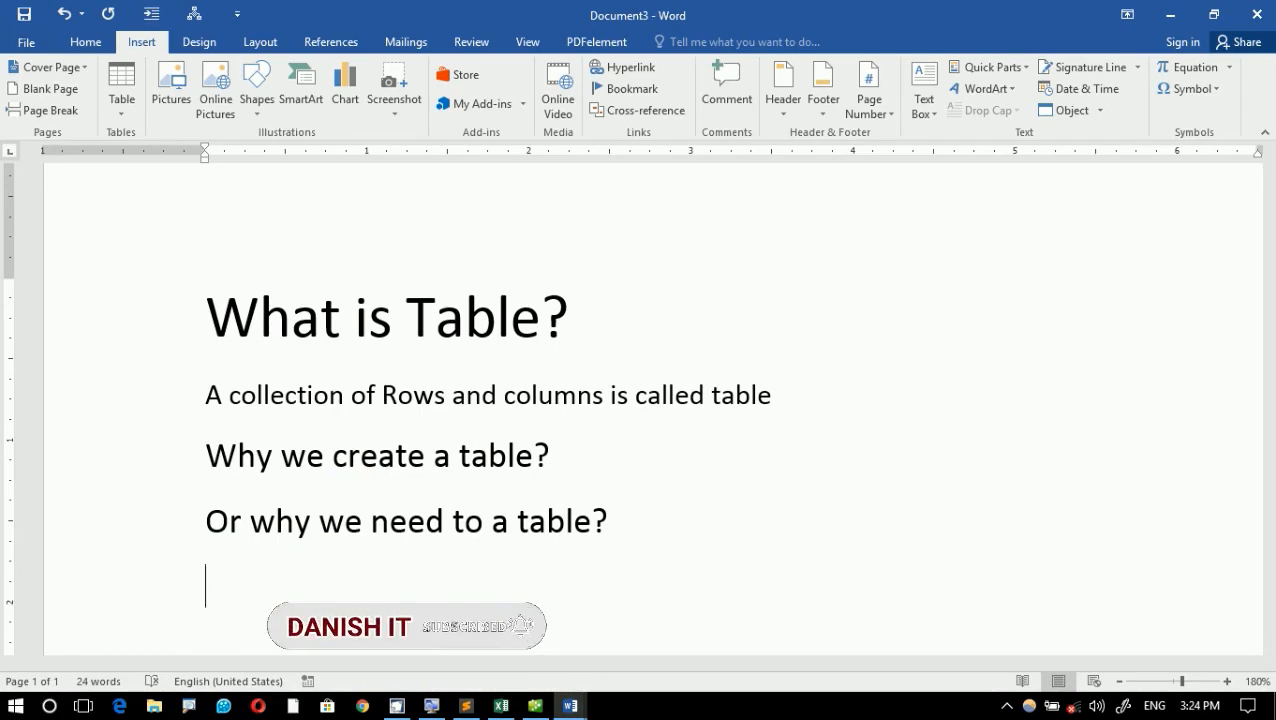
- Insert a new line directly below the definition sentence and begin it with "Ex: Result Sheet,"
{"action": "left_click", "coordinate": [806, 391]}
{"action": "key", "text": "Return"}
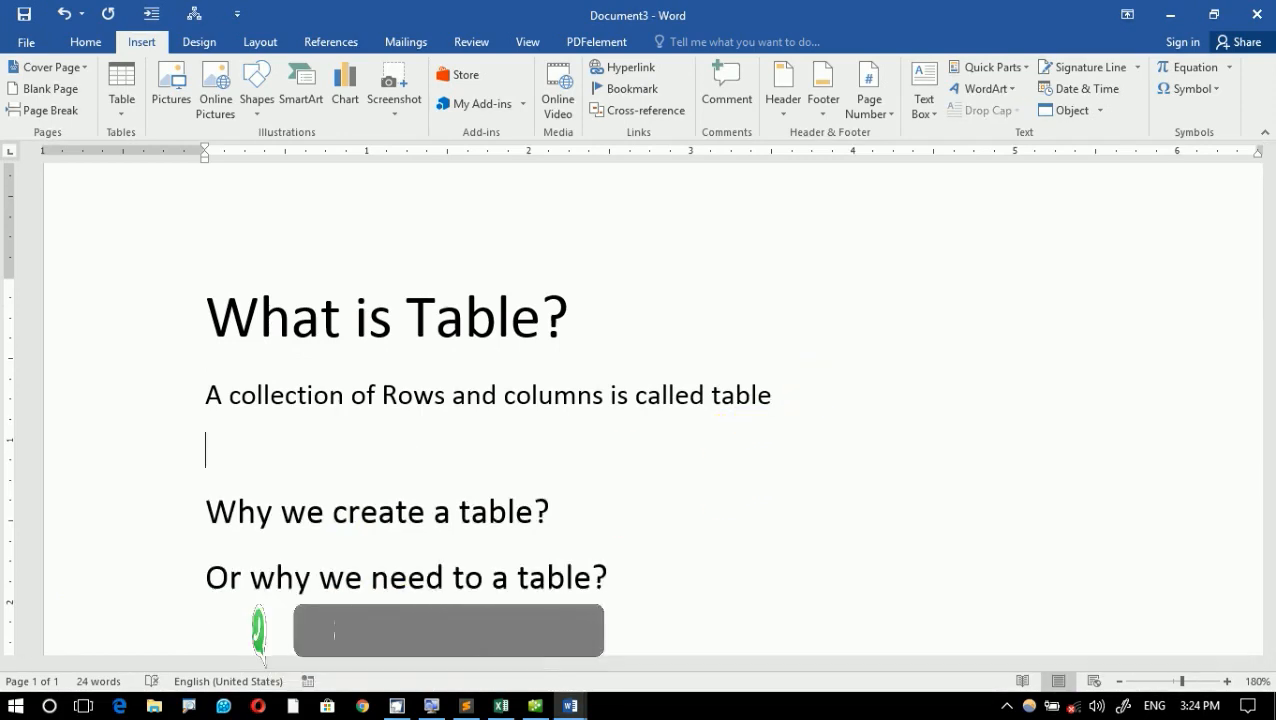
{"action": "type", "text": "ex: "}
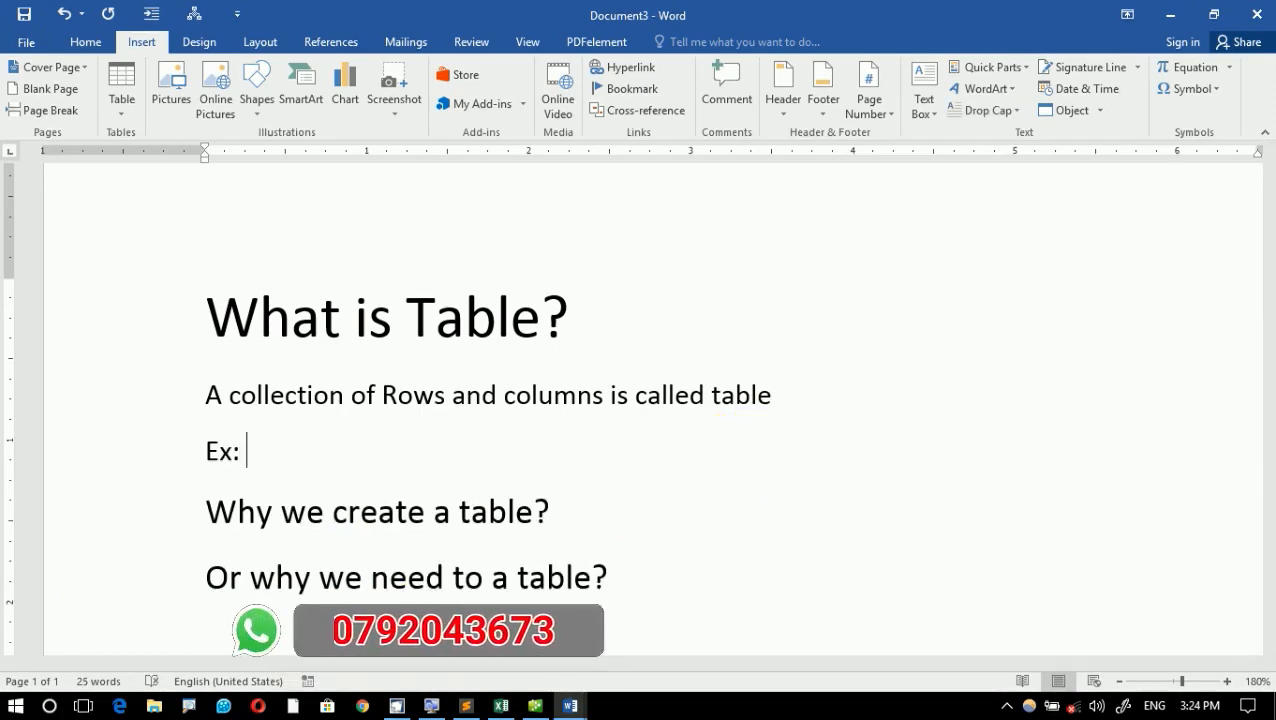
{"action": "type", "text": "Res"}
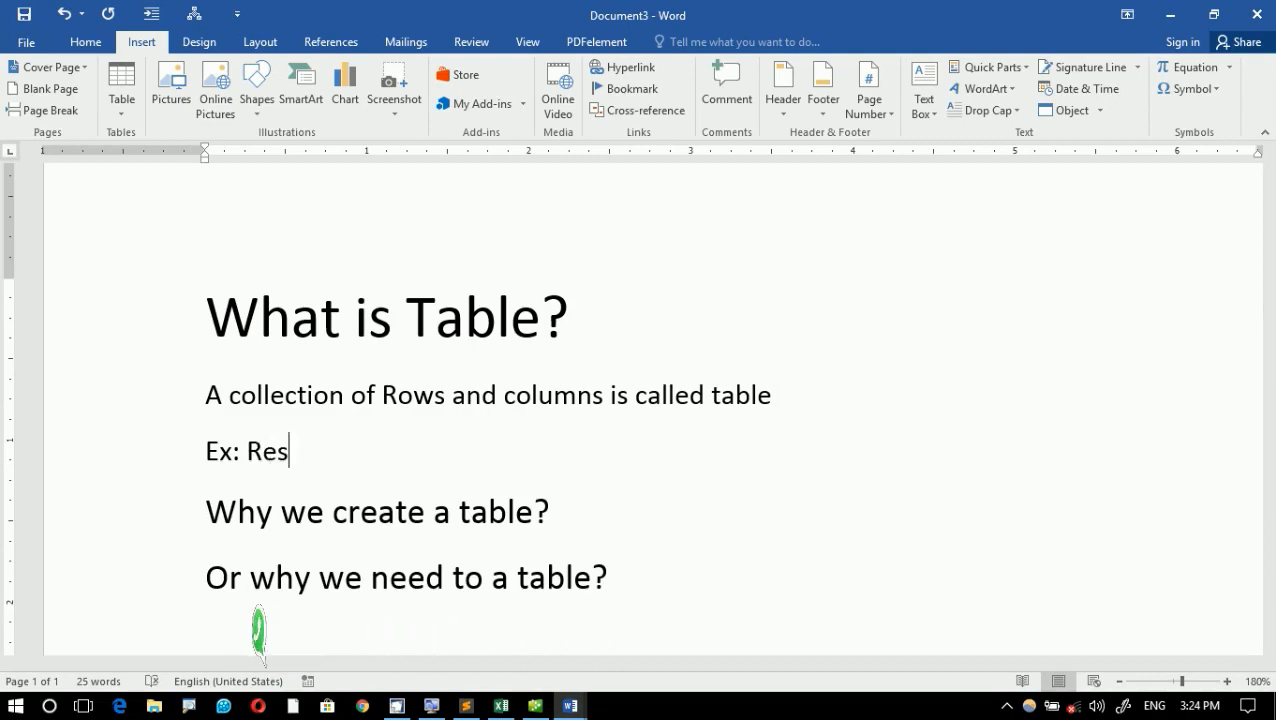
{"action": "type", "text": "ult Sjee"}
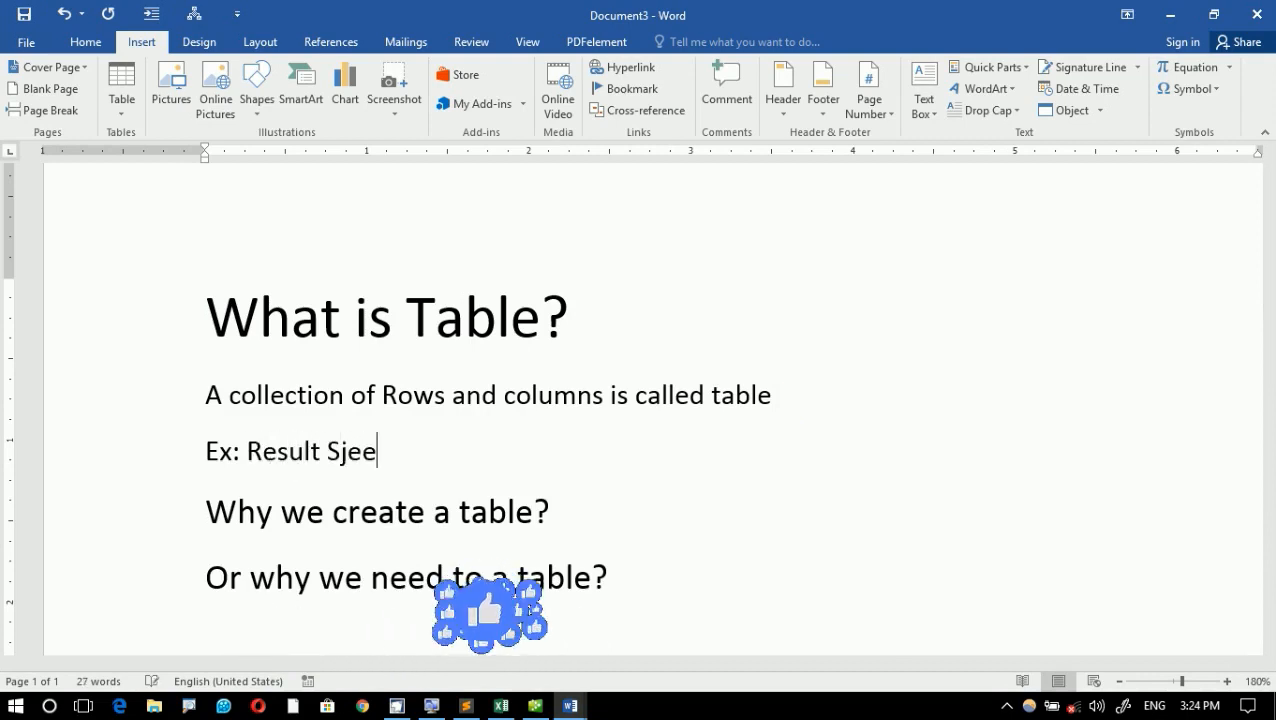
{"action": "key", "text": "BackSpace"}
{"action": "key", "text": "BackSpace"}
{"action": "key", "text": "BackSpace"}
{"action": "type", "text": "heet"}
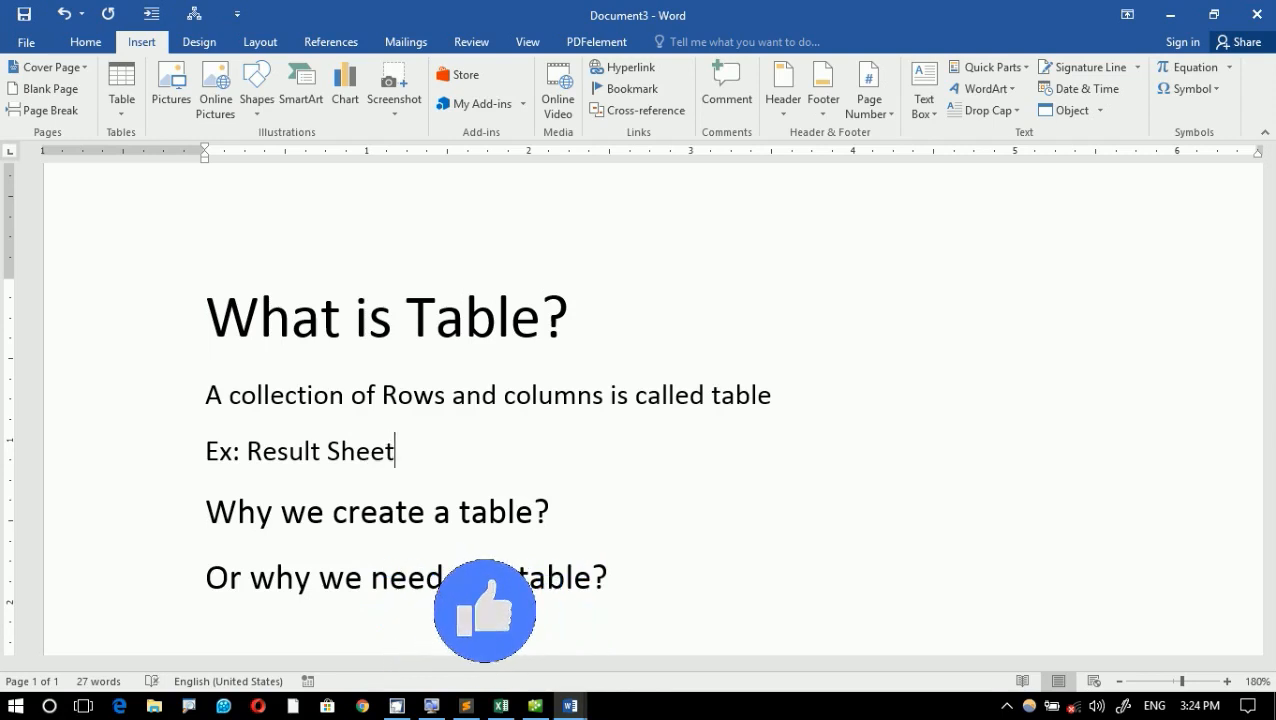
{"action": "type", "text": ", "}
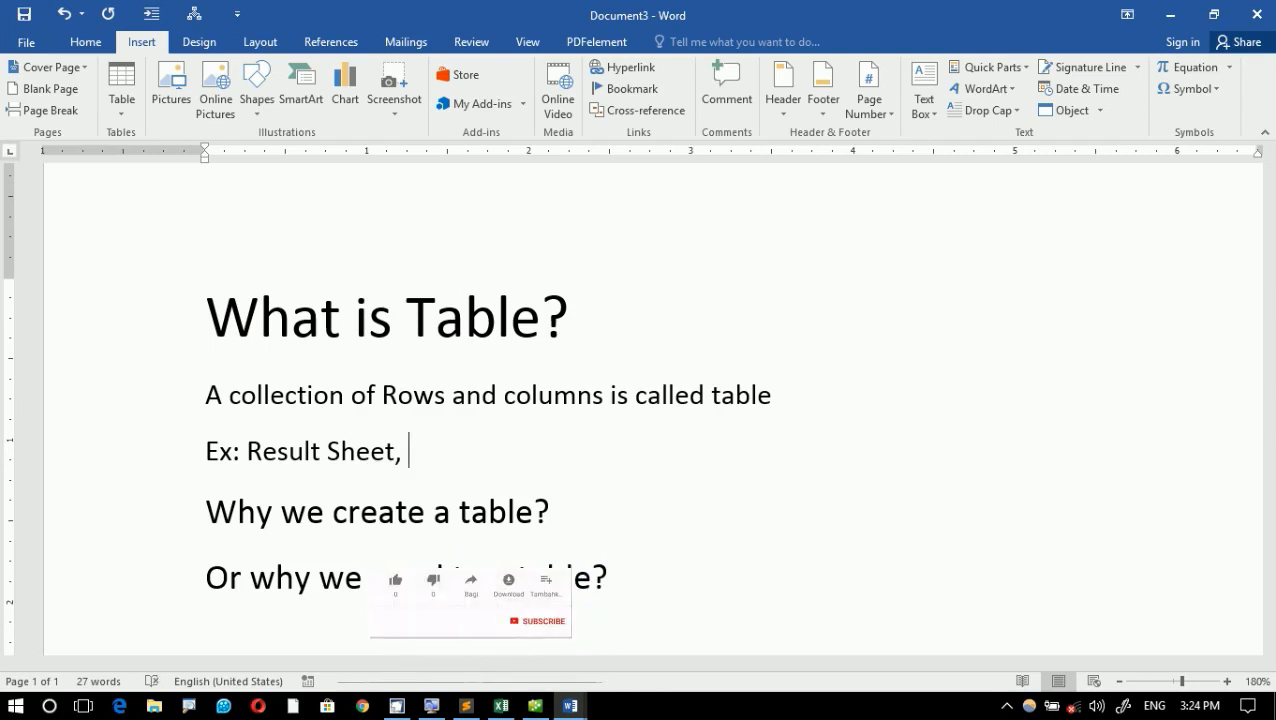
{"action": "type", "text": "Student"}
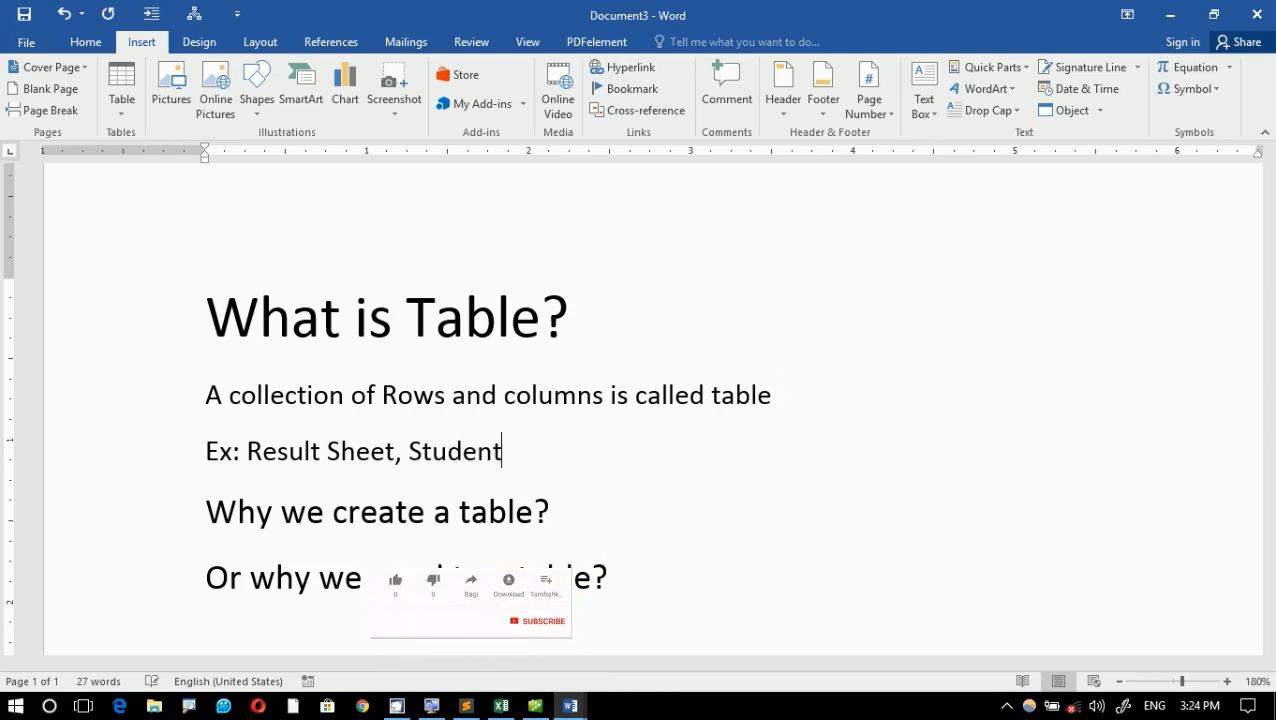
{"action": "type", "text": "s Attened "}
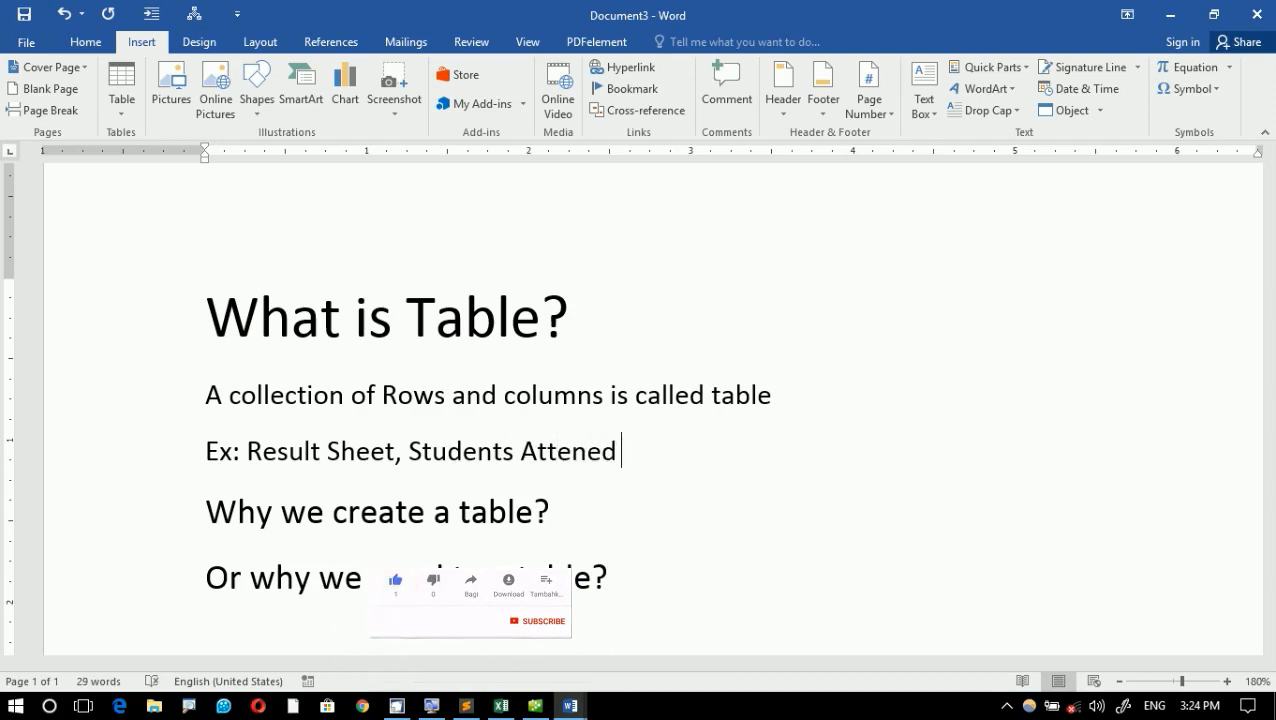
{"action": "type", "text": "sheet,"}
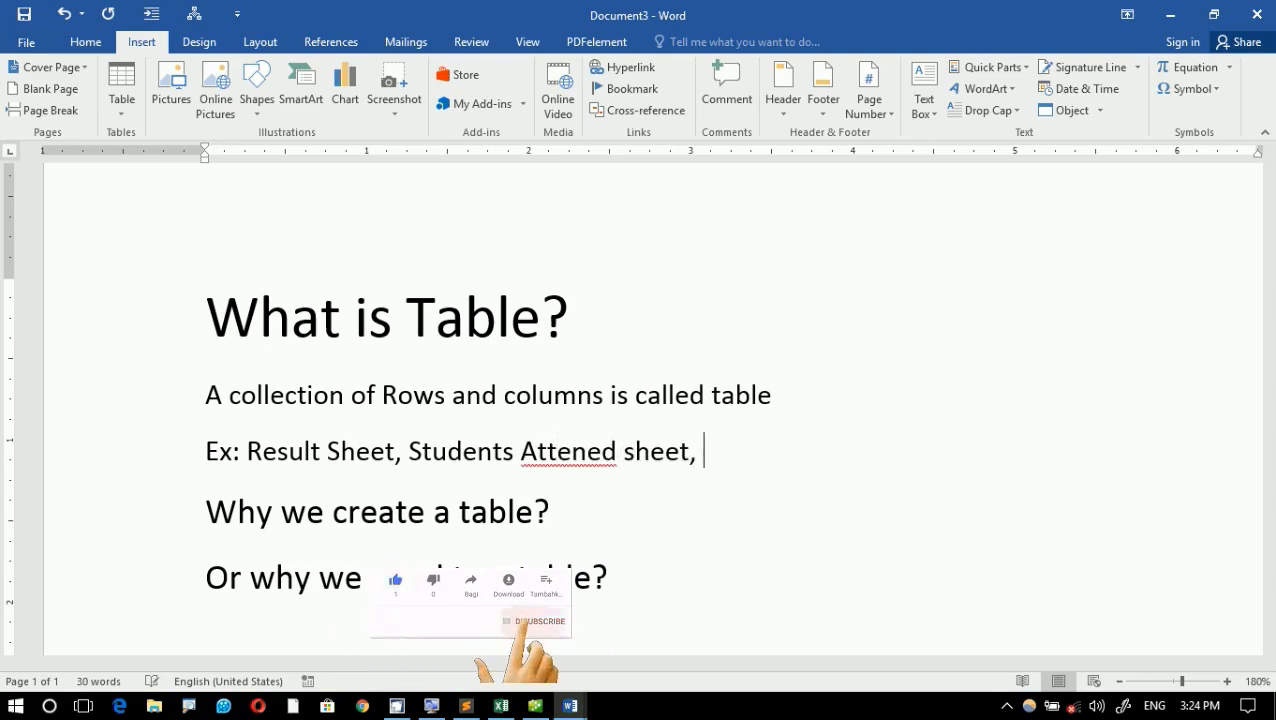
- Try replacing the misspelled "Attened" in the example line with the suggested spelling "attuned"
{"action": "left_click", "coordinate": [587, 451]}
{"action": "right_click", "coordinate": [621, 466]}
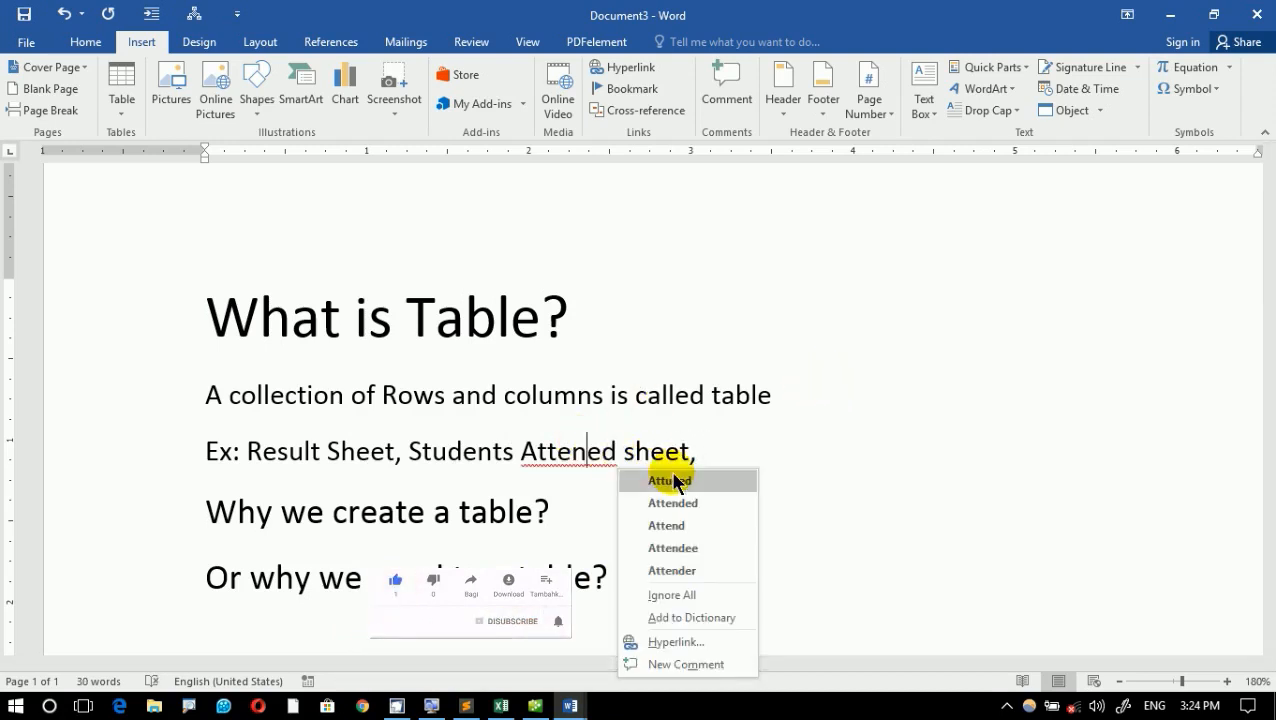
{"action": "left_click", "coordinate": [670, 480]}
{"action": "key", "text": "ctrl+z"}
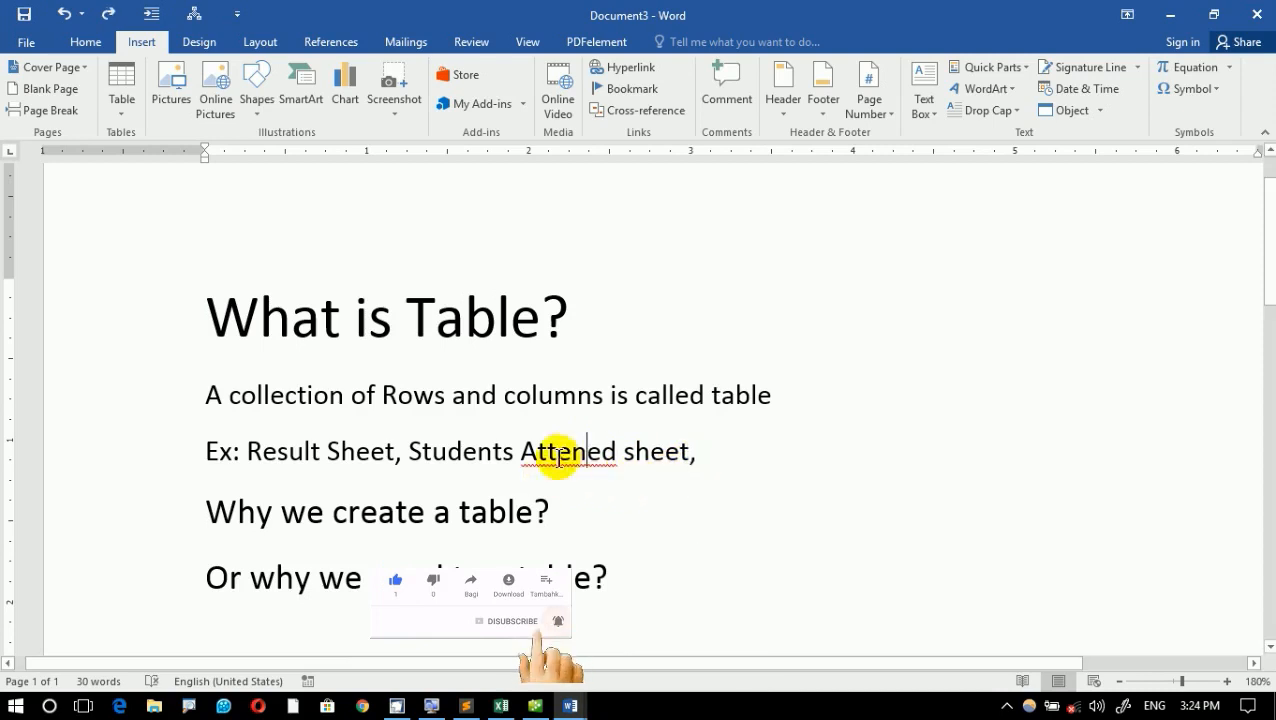
{"action": "right_click", "coordinate": [588, 456]}
{"action": "left_click", "coordinate": [677, 502]}
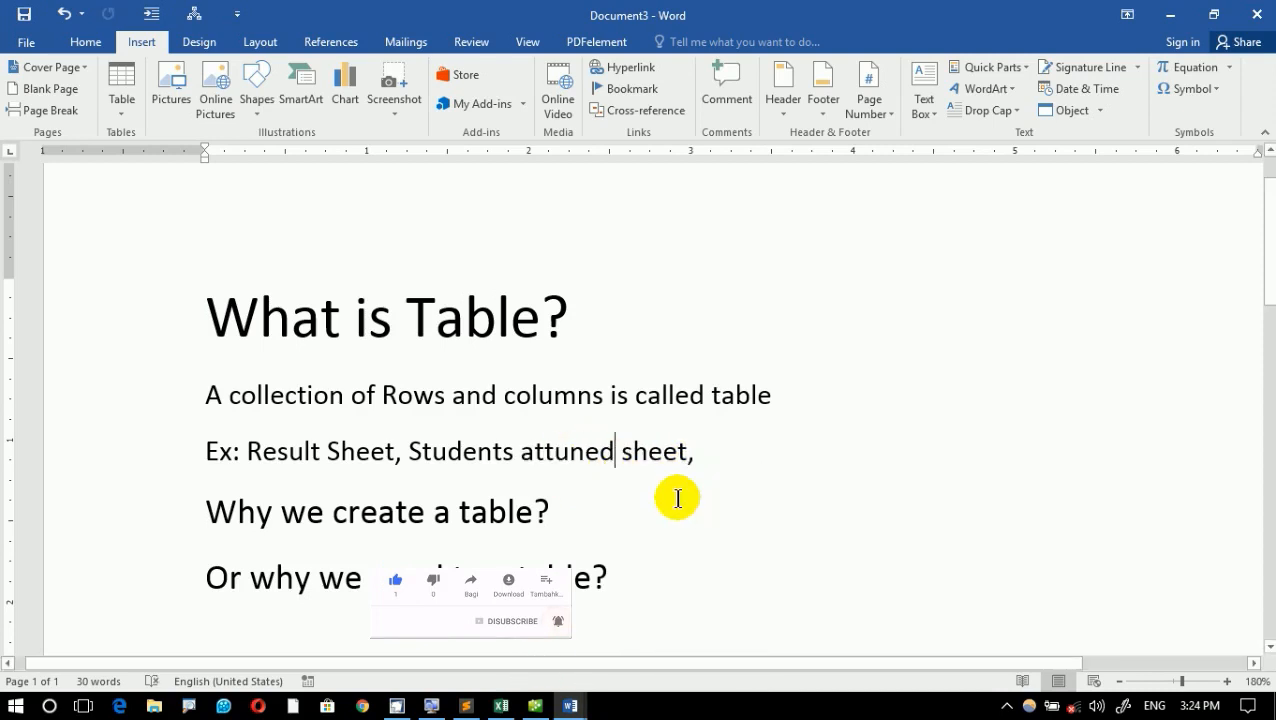
{"action": "key", "text": "ctrl+z"}
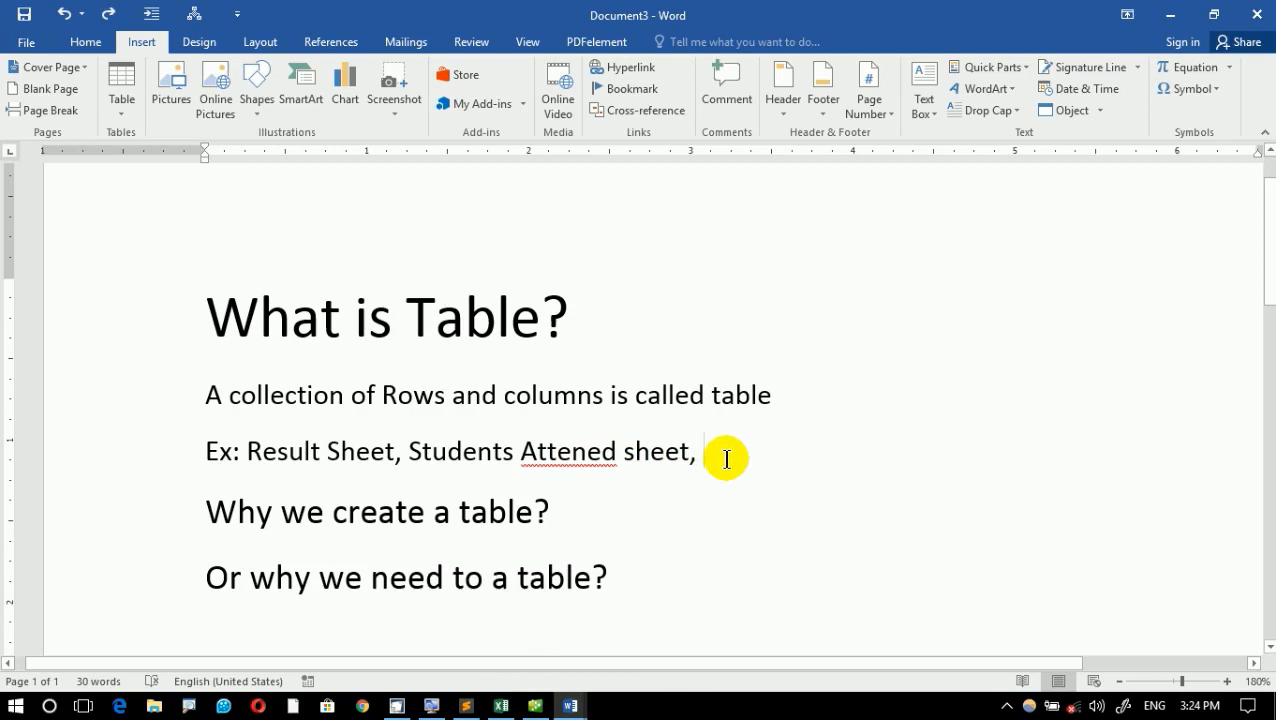
- Extend the end of the example line with "Time Table, Salary, Students Fee"
{"action": "type", "text": "Ti"}
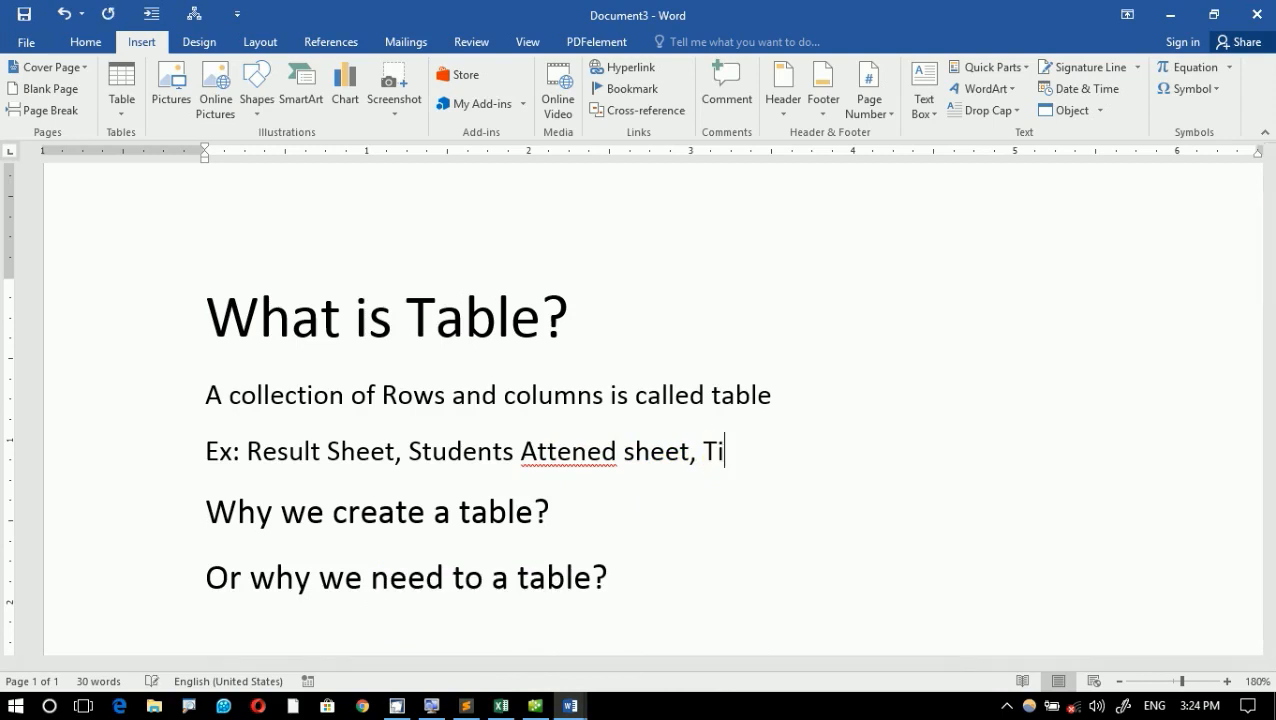
{"action": "type", "text": "me Tal"}
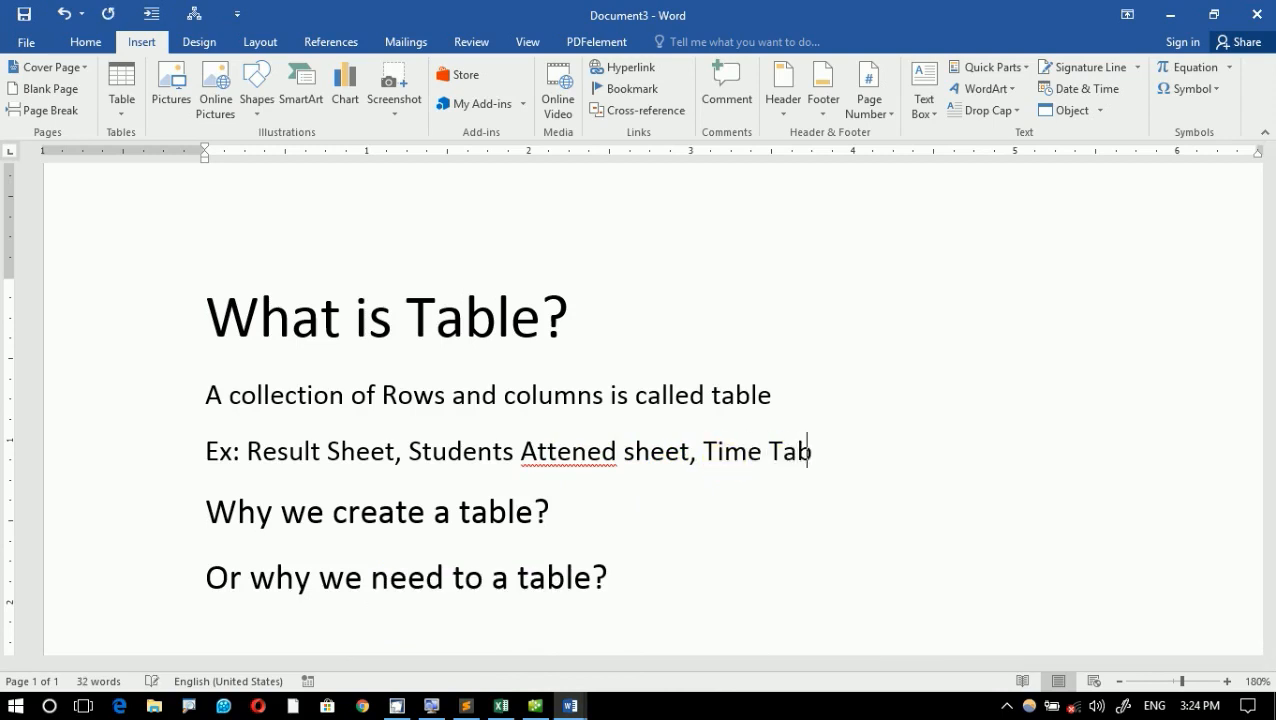
{"action": "type", "text": "ble, Sala"}
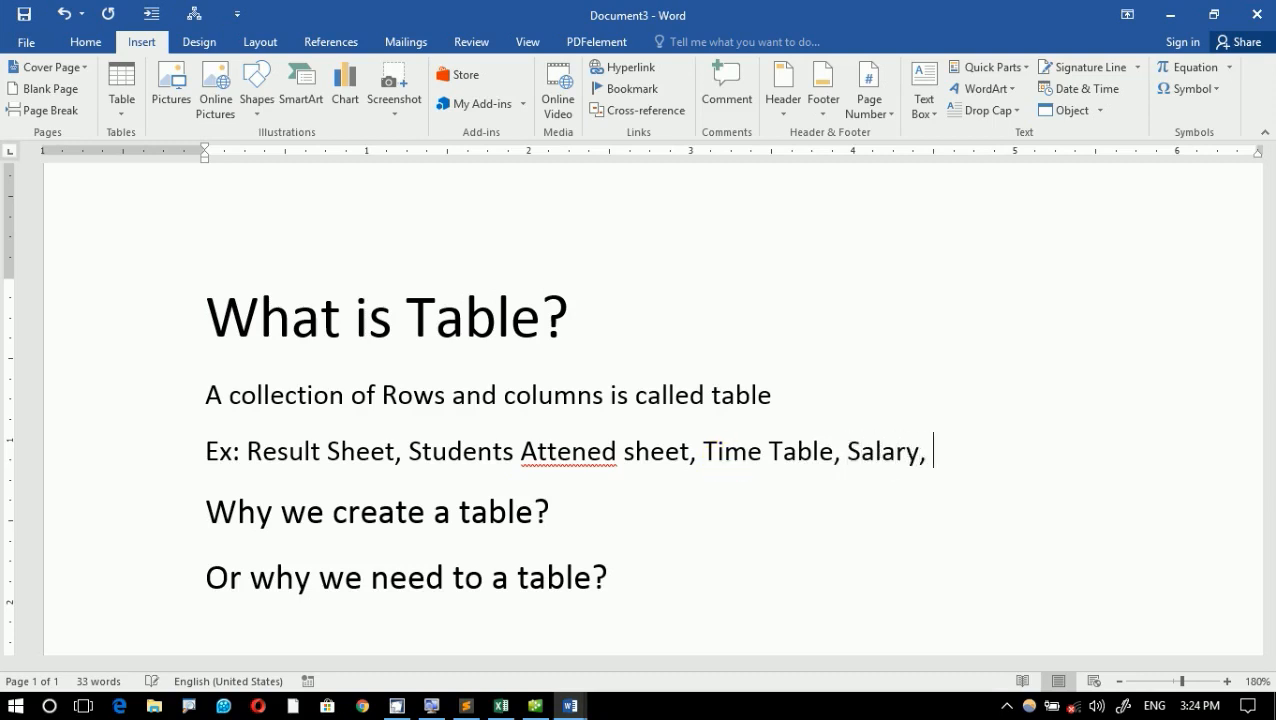
{"action": "type", "text": "ry, Student"}
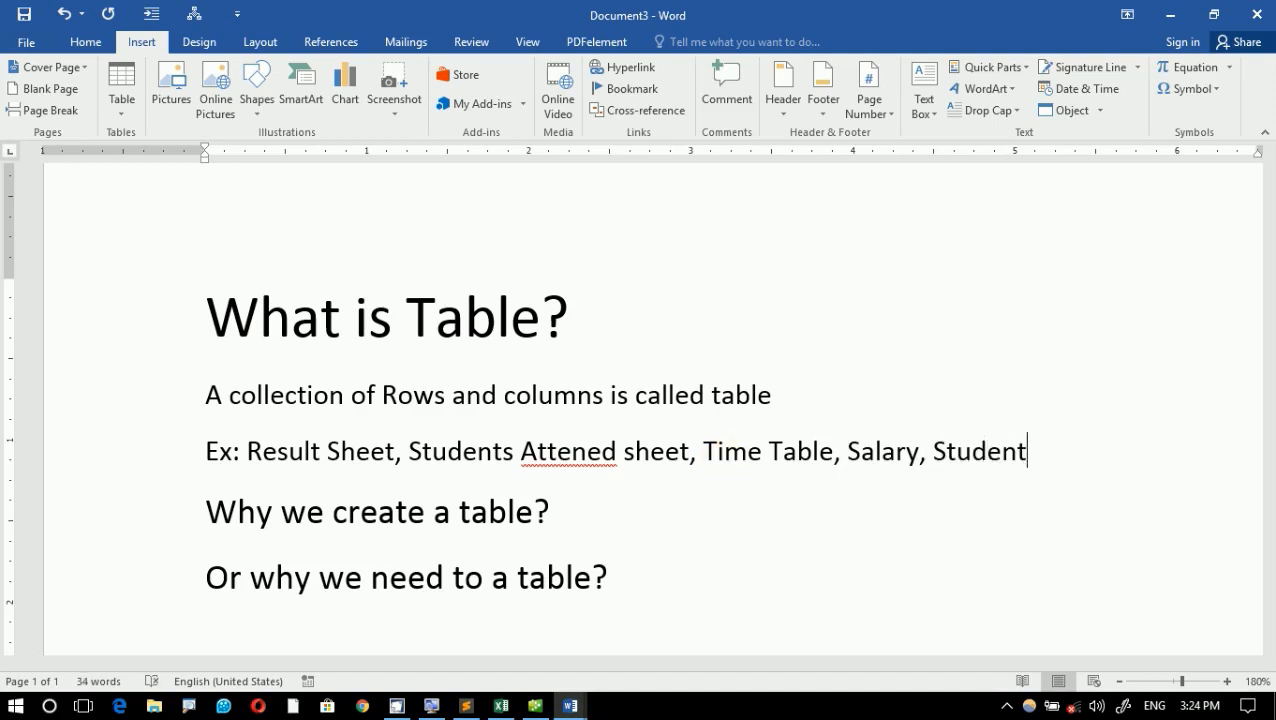
{"action": "type", "text": "s Fee"}
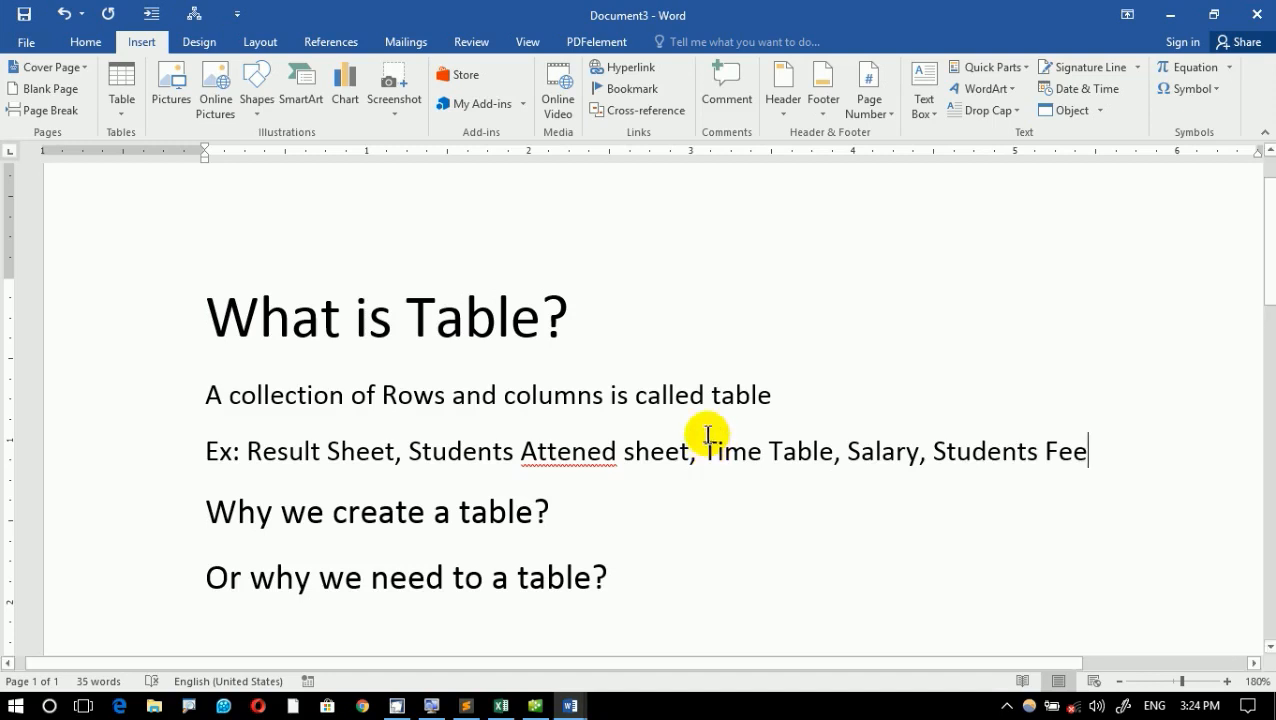
- Review the spelling suggestions for "Attened" and go over the table examples listed in the example line
{"action": "right_click", "coordinate": [587, 451]}
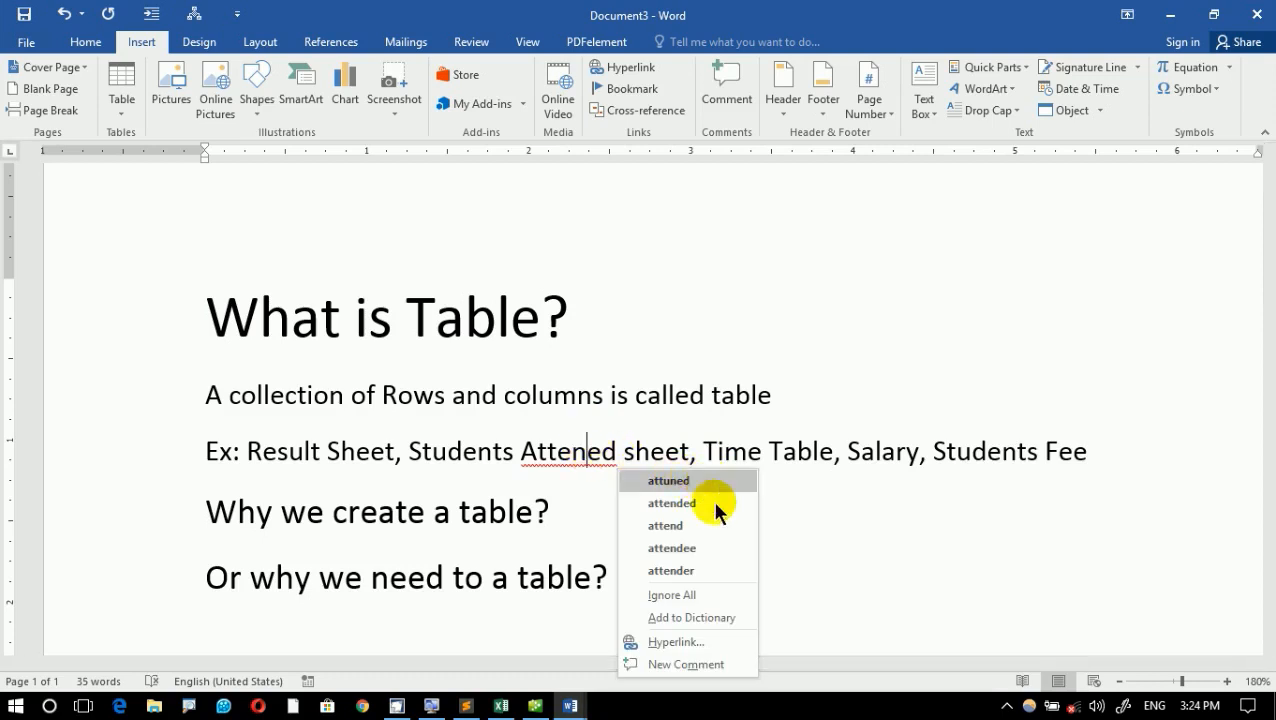
{"action": "left_click", "coordinate": [569, 509]}
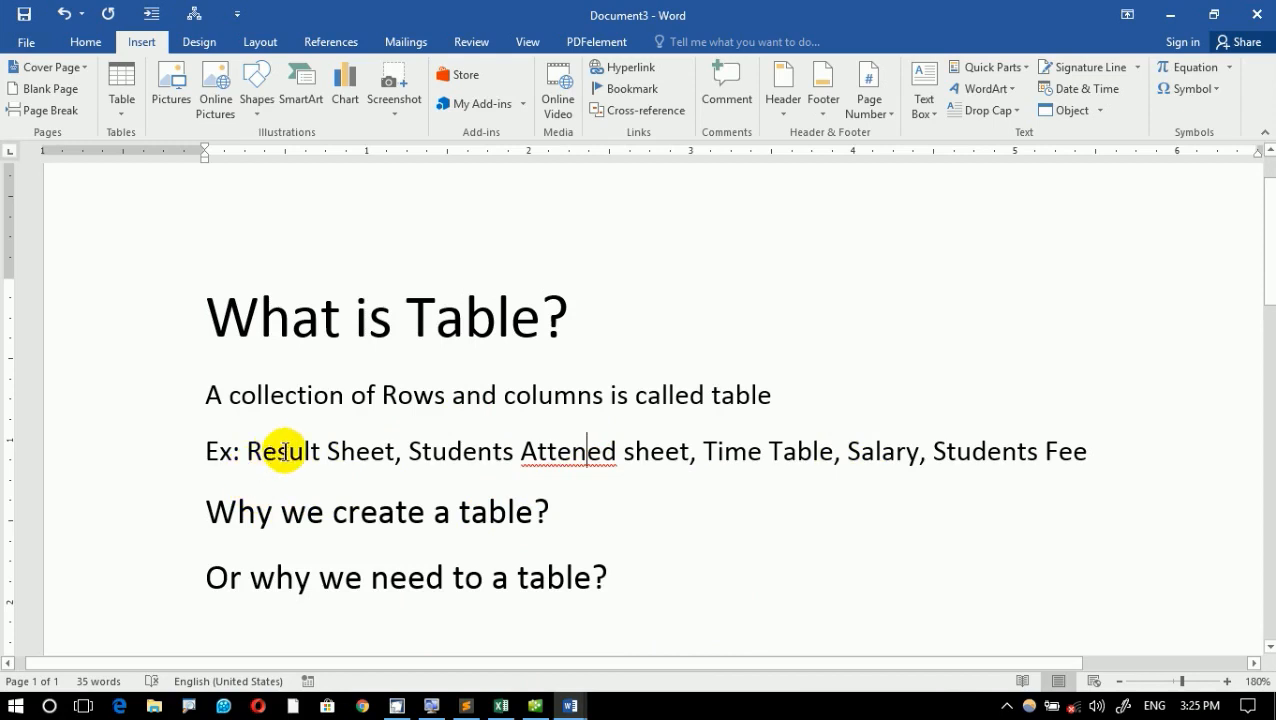
{"action": "left_click_drag", "start_coordinate": [285, 452], "coordinate": [380, 455]}
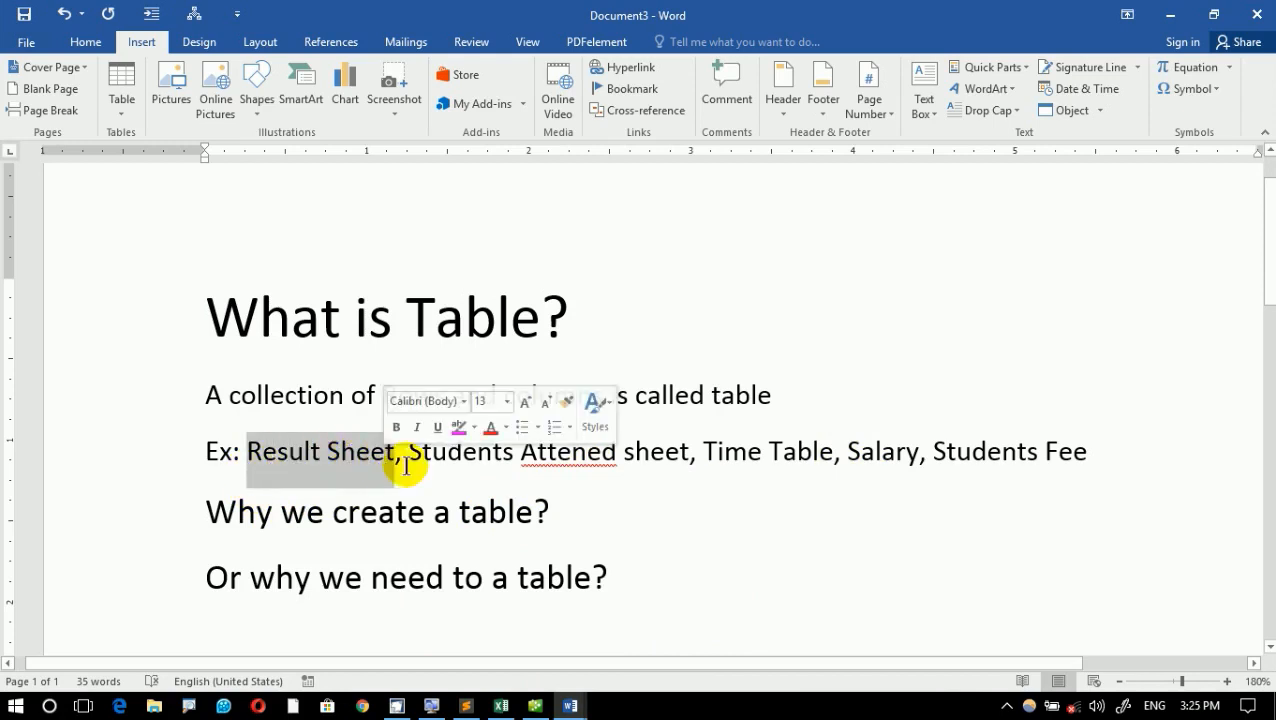
{"action": "left_click_drag", "start_coordinate": [457, 457], "coordinate": [592, 470]}
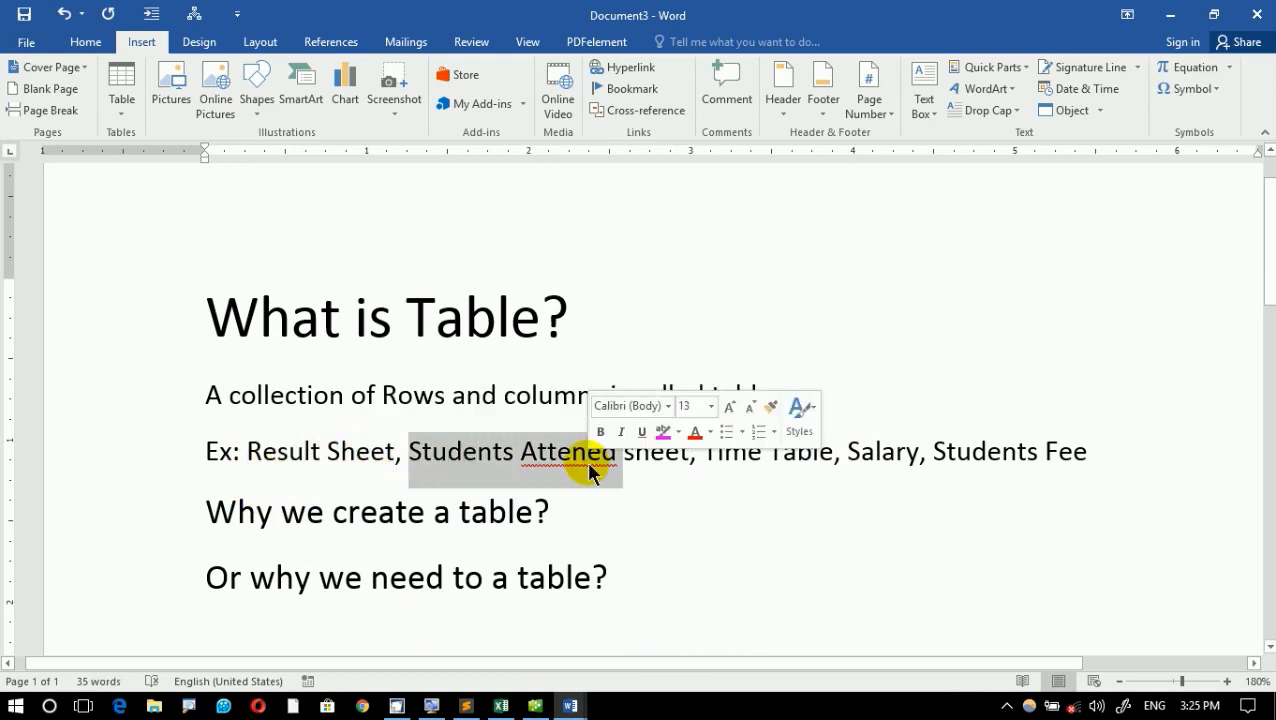
{"action": "left_click", "coordinate": [587, 468]}
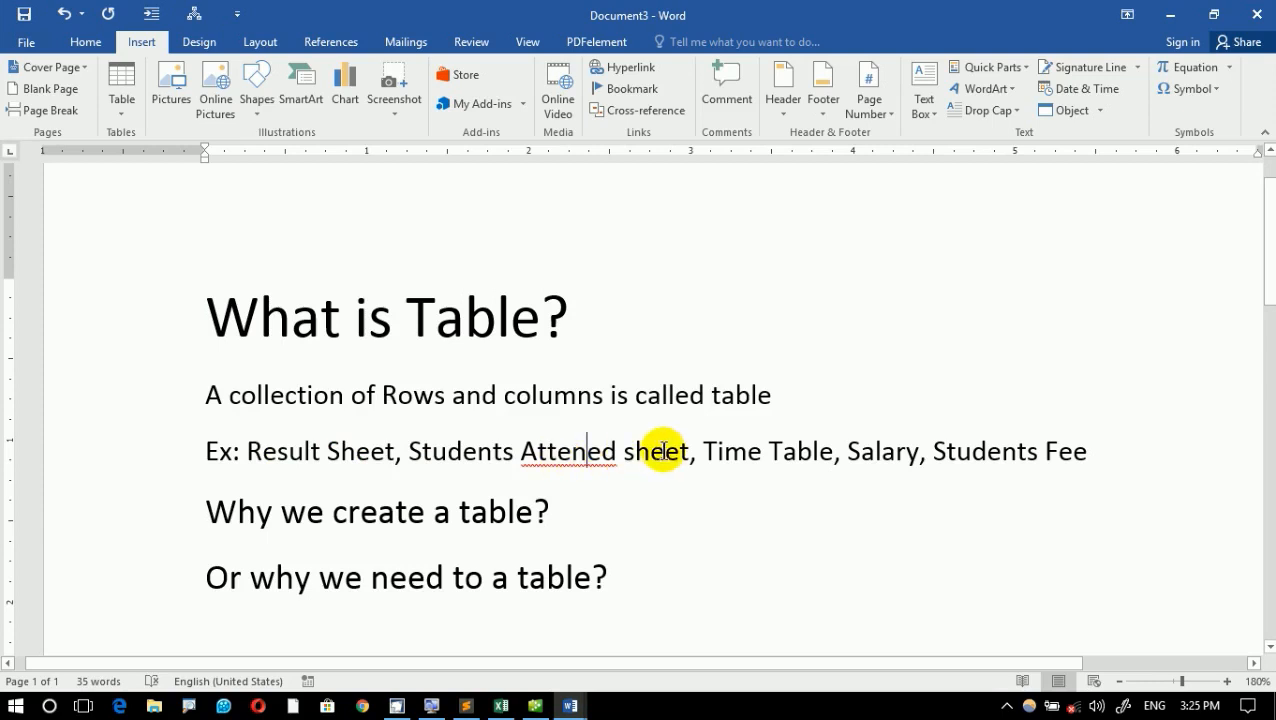
{"action": "left_click", "coordinate": [784, 465]}
{"action": "left_click_drag", "start_coordinate": [784, 466], "coordinate": [818, 465]}
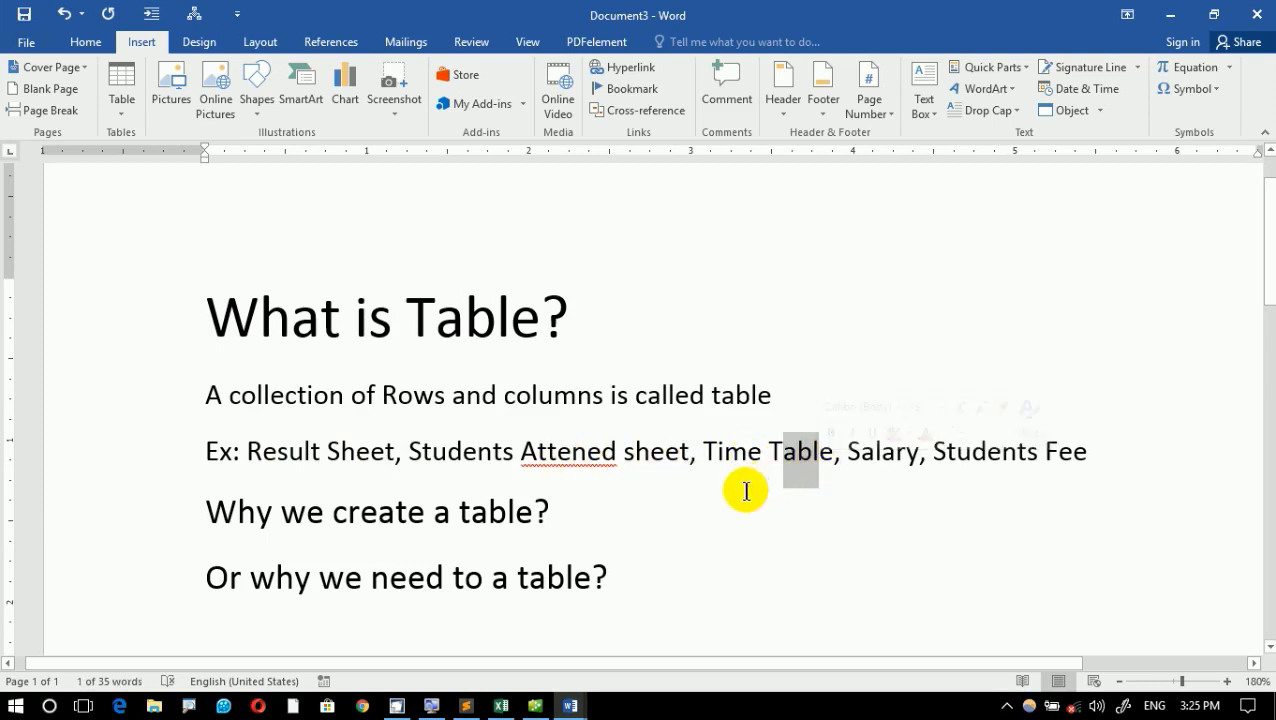
{"action": "left_click", "coordinate": [893, 455]}
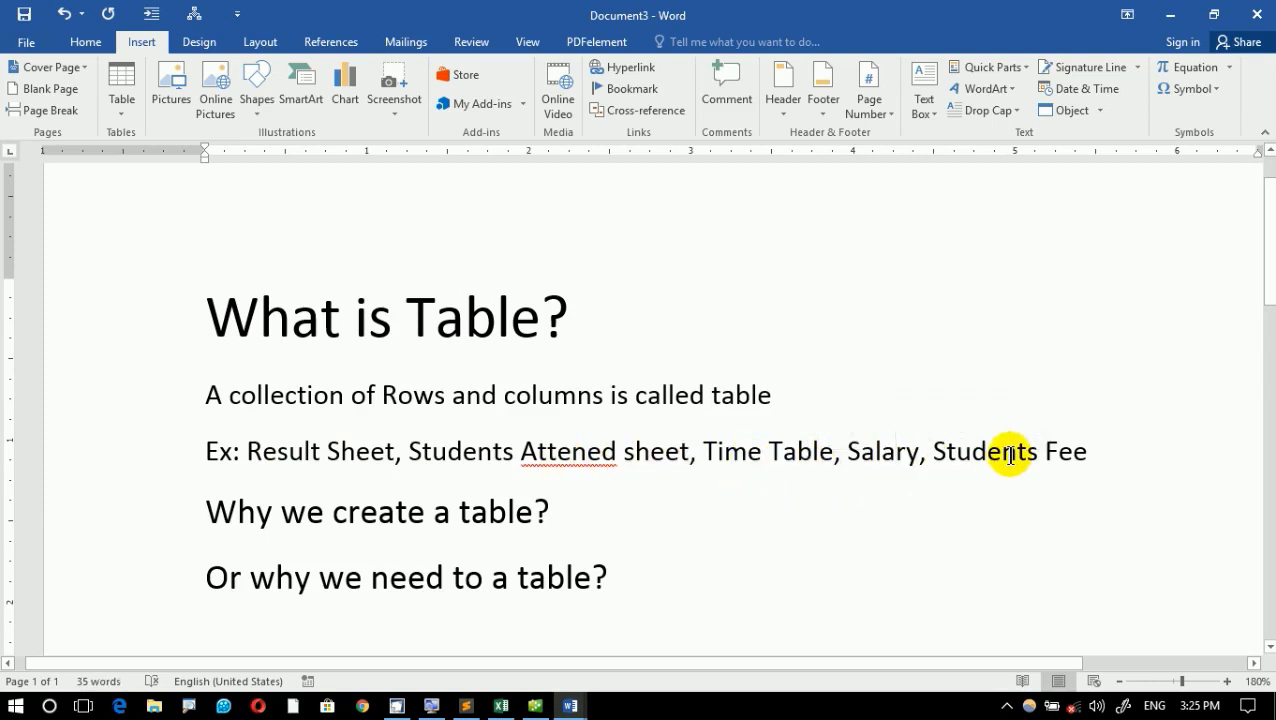
{"action": "left_click_drag", "start_coordinate": [935, 452], "coordinate": [1084, 435]}
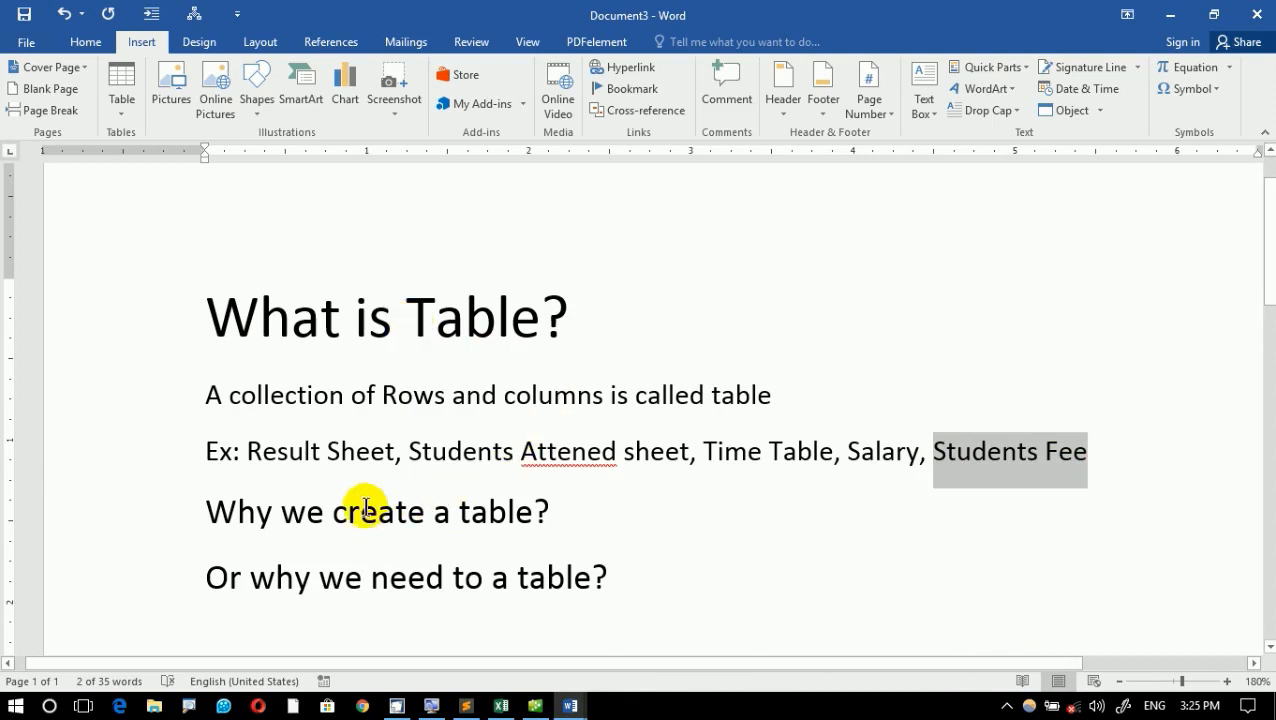
- Add a new line directly below "Why we create a table?" and begin the answer with "To arrange all the data"
{"action": "left_click_drag", "start_coordinate": [333, 515], "coordinate": [641, 521]}
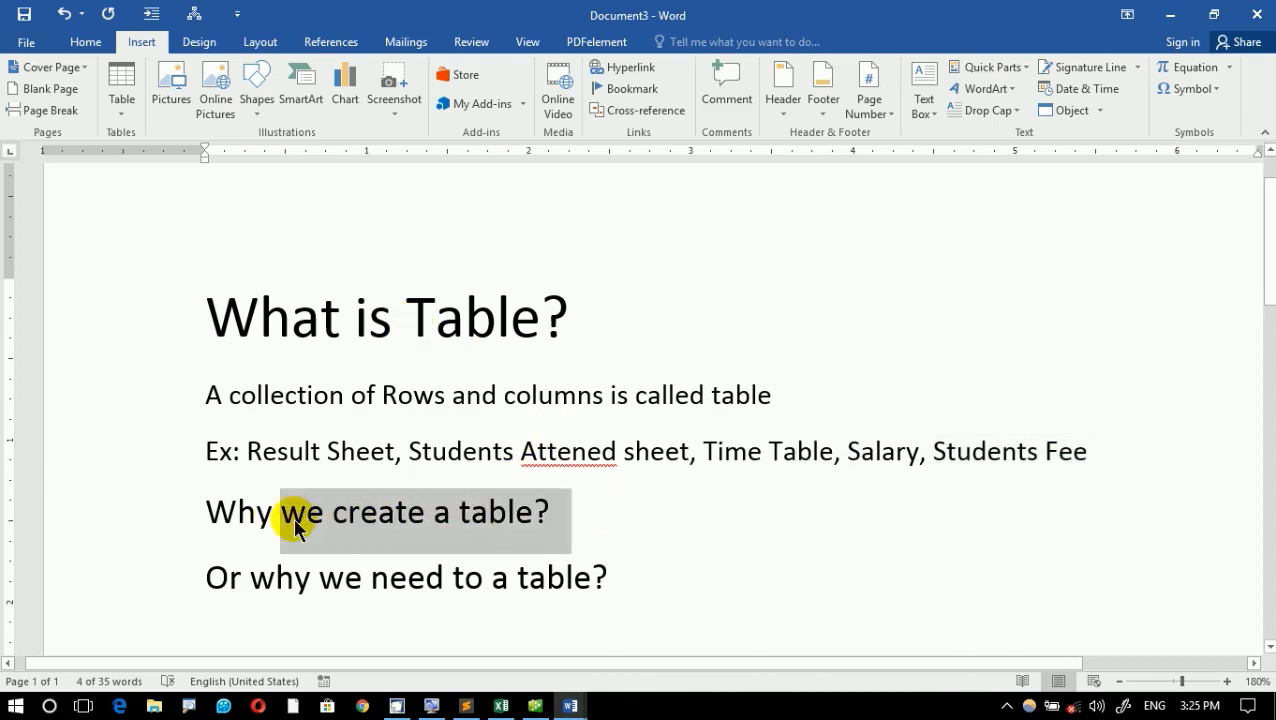
{"action": "left_click", "coordinate": [578, 519]}
{"action": "left_click", "coordinate": [436, 530]}
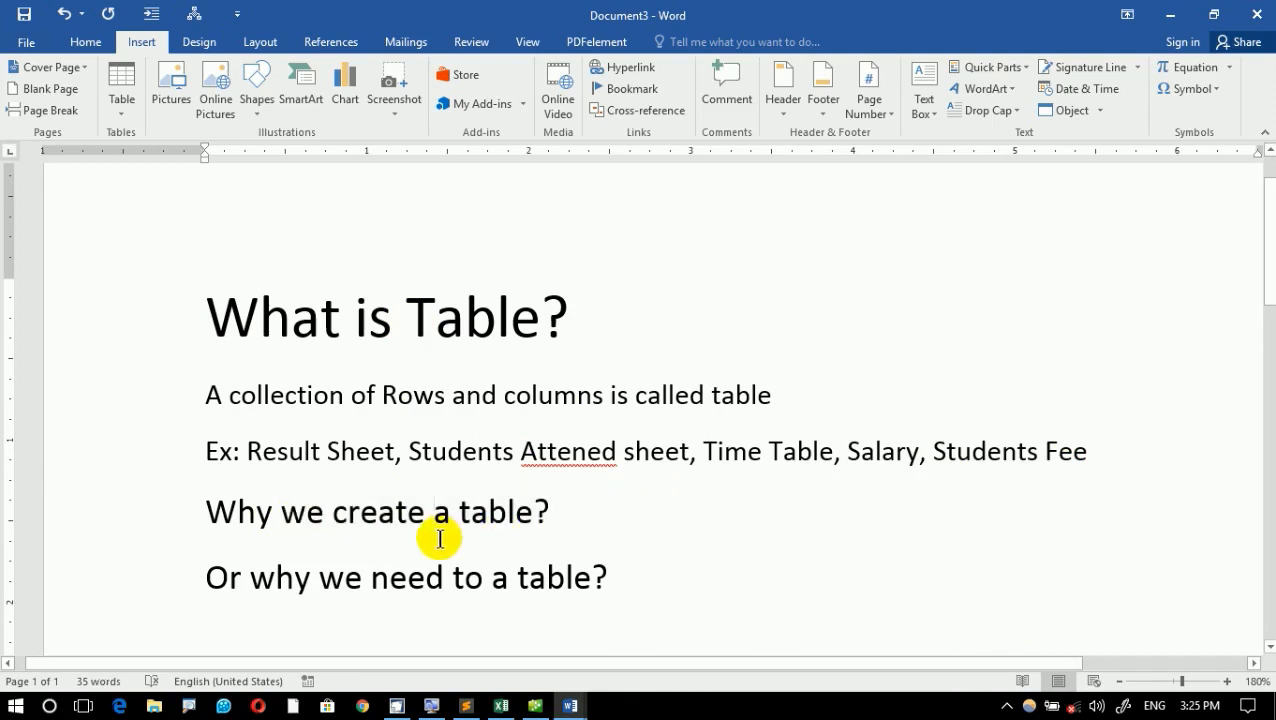
{"action": "left_click", "coordinate": [635, 502]}
{"action": "key", "text": "Return"}
{"action": "type", "text": "to"}
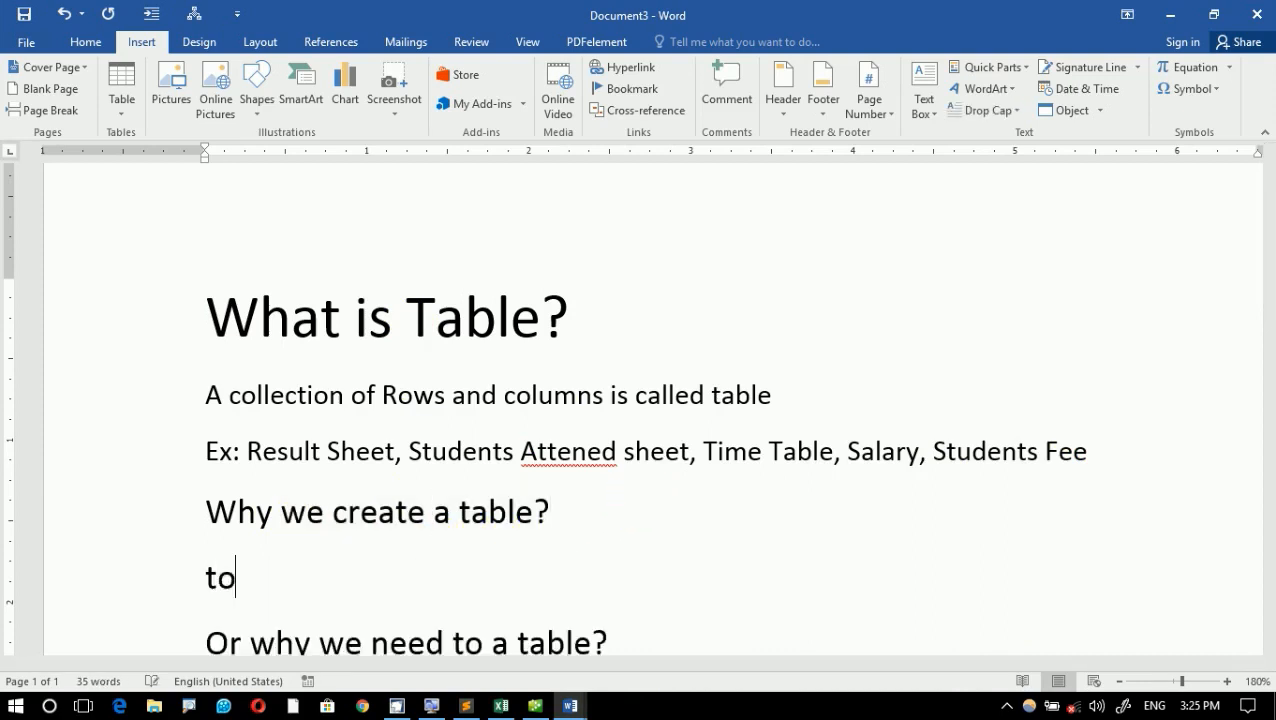
{"action": "type", "text": " arrange a"}
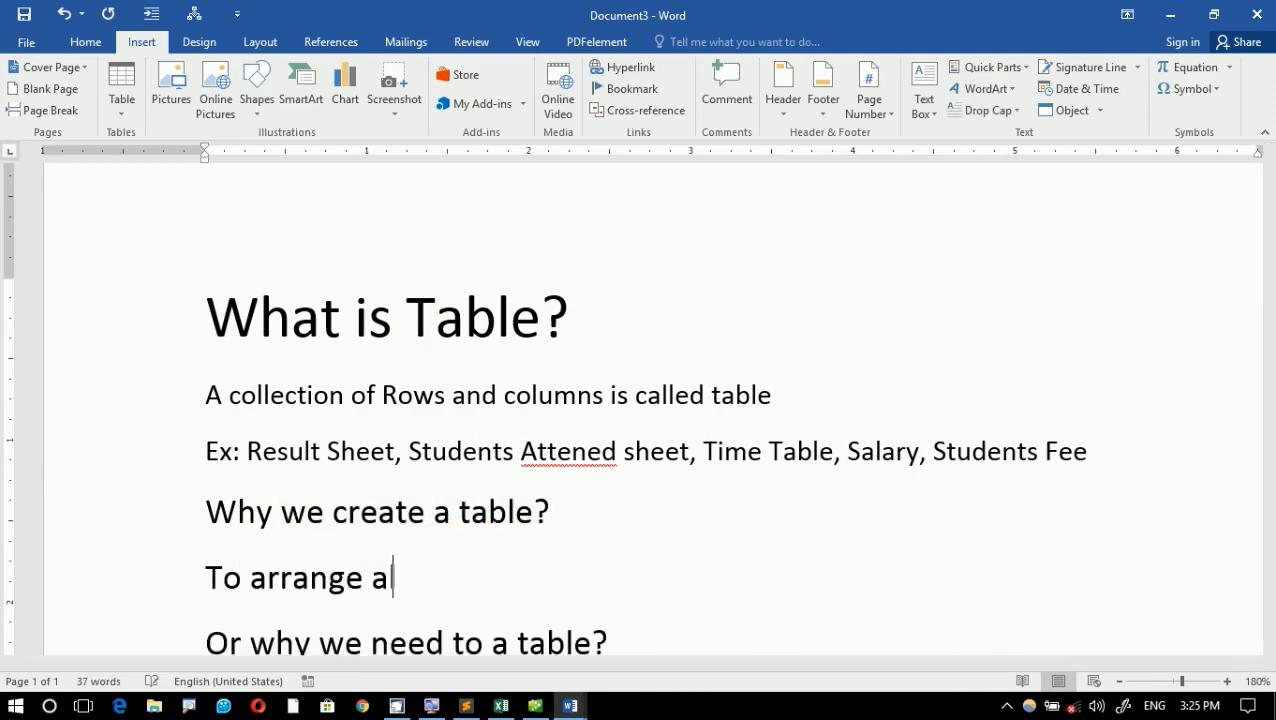
{"action": "type", "text": "ll hte data "}
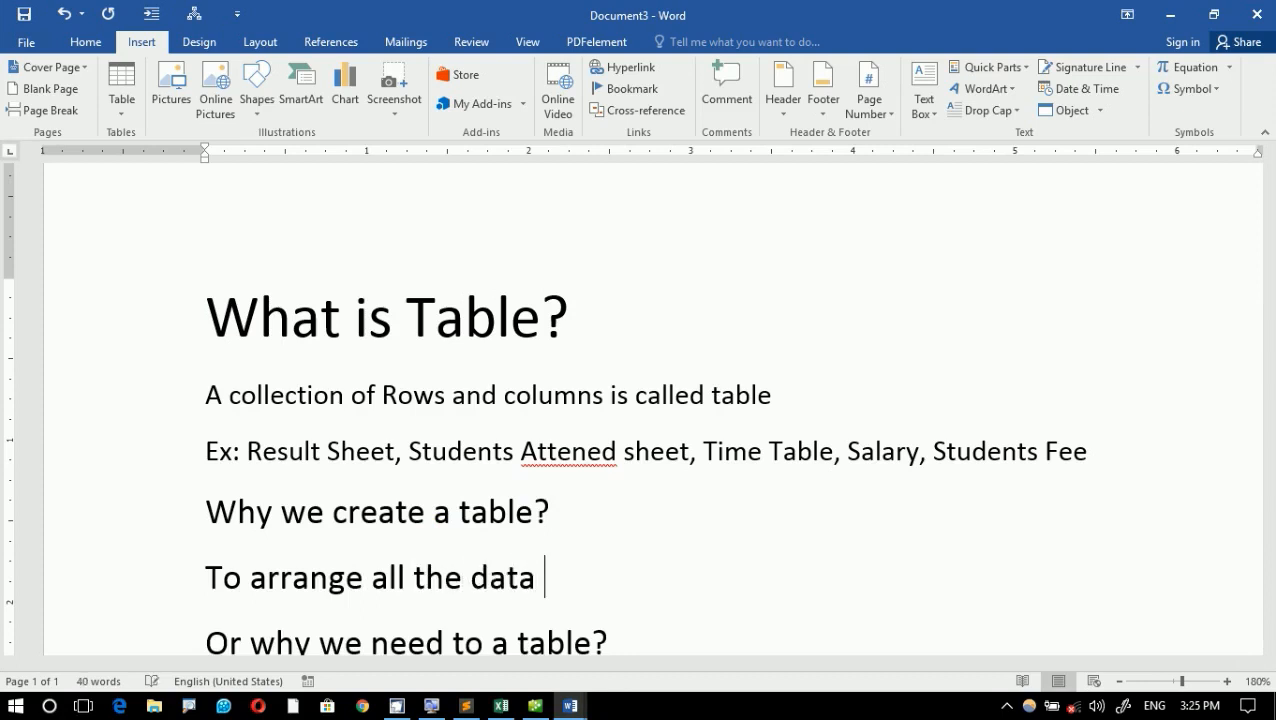
{"action": "type", "text": "just we carweatr"}
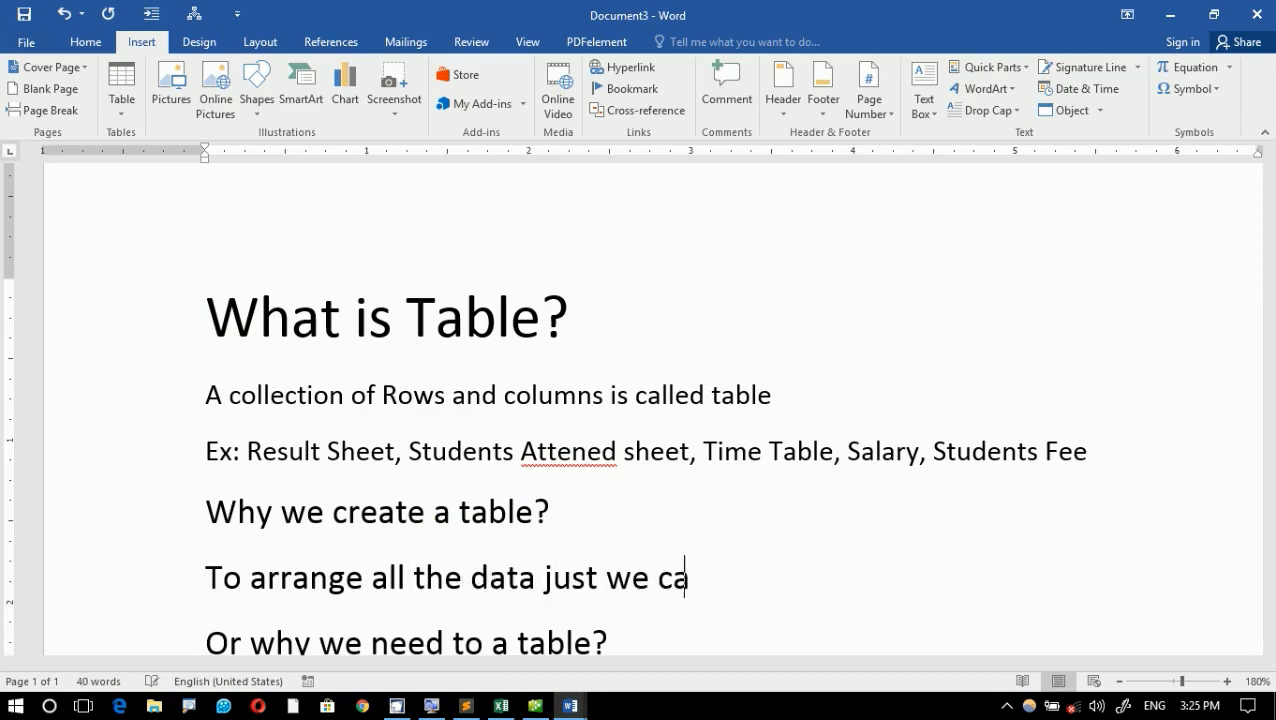
- Complete the answer line with "just we create table." and leave no blank line beneath it
{"action": "key", "text": "BackSpace"}
{"action": "key", "text": "BackSpace"}
{"action": "key", "text": "BackSpace"}
{"action": "key", "text": "BackSpace"}
{"action": "key", "text": "BackSpace"}
{"action": "key", "text": "BackSpace"}
{"action": "key", "text": "BackSpace"}
{"action": "type", "text": "reate table"}
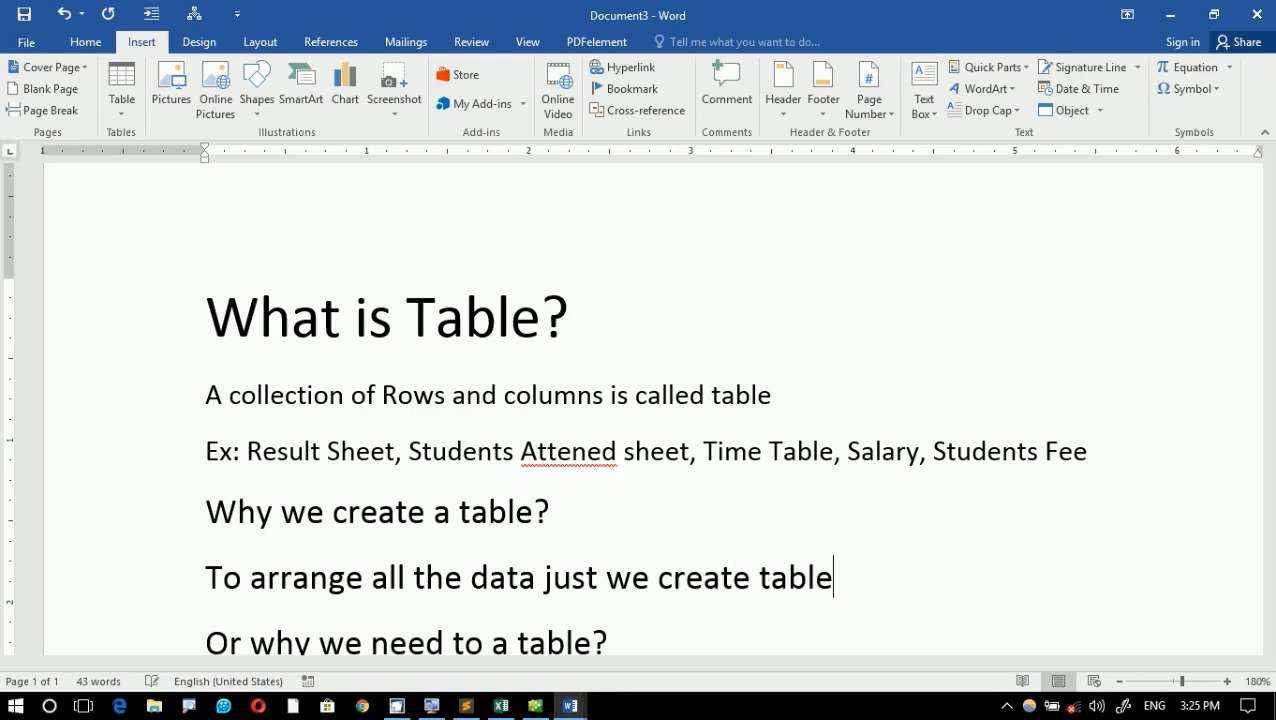
{"action": "type", "text": "."}
{"action": "key", "text": "Return"}
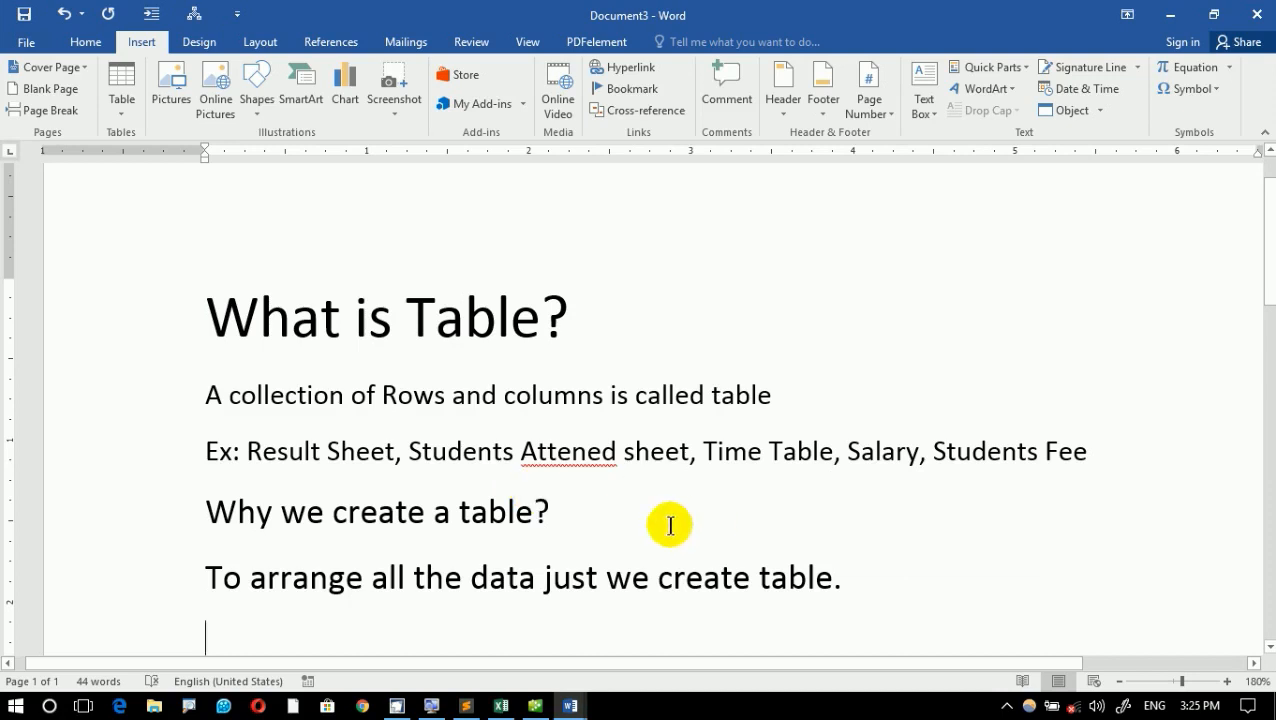
{"action": "scroll", "coordinate": [560, 530], "scroll_direction": "down", "scroll_amount": 3}
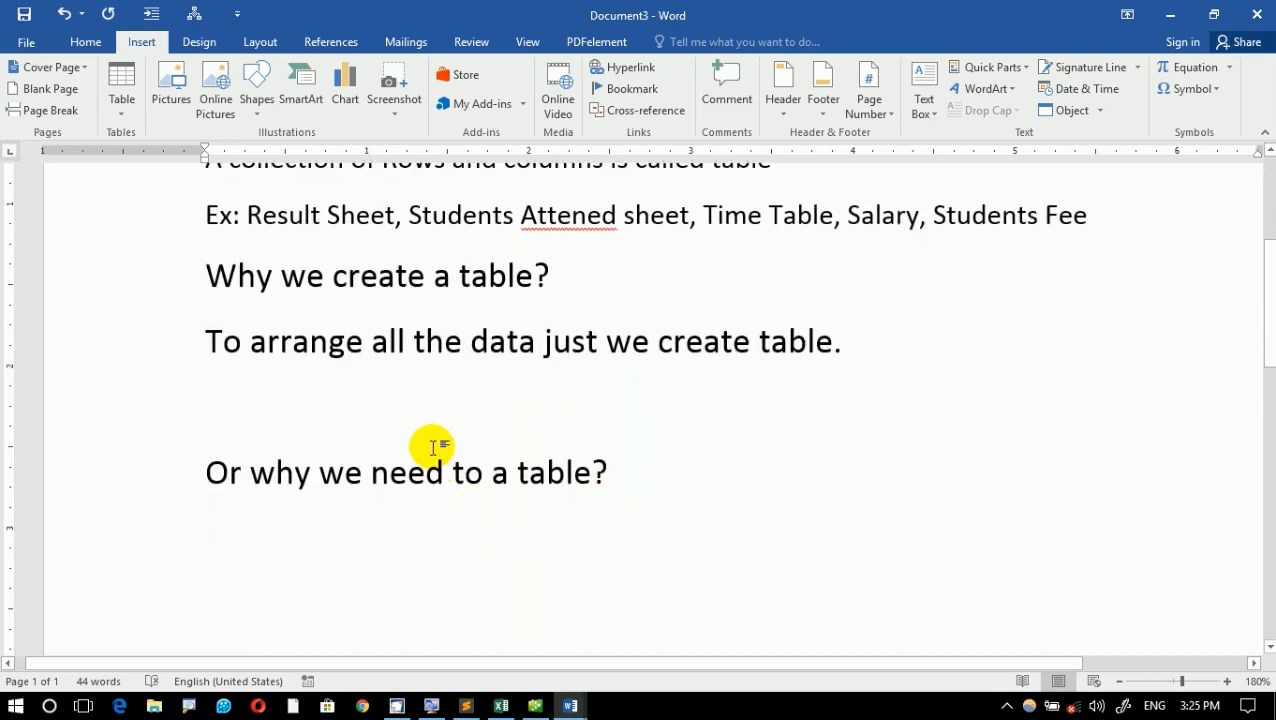
{"action": "key", "text": "BackSpace"}
- Write "Rows+Coulmns= Table" on the empty line below "Or why we need to a table?" and start a new line
{"action": "left_click", "coordinate": [239, 457]}
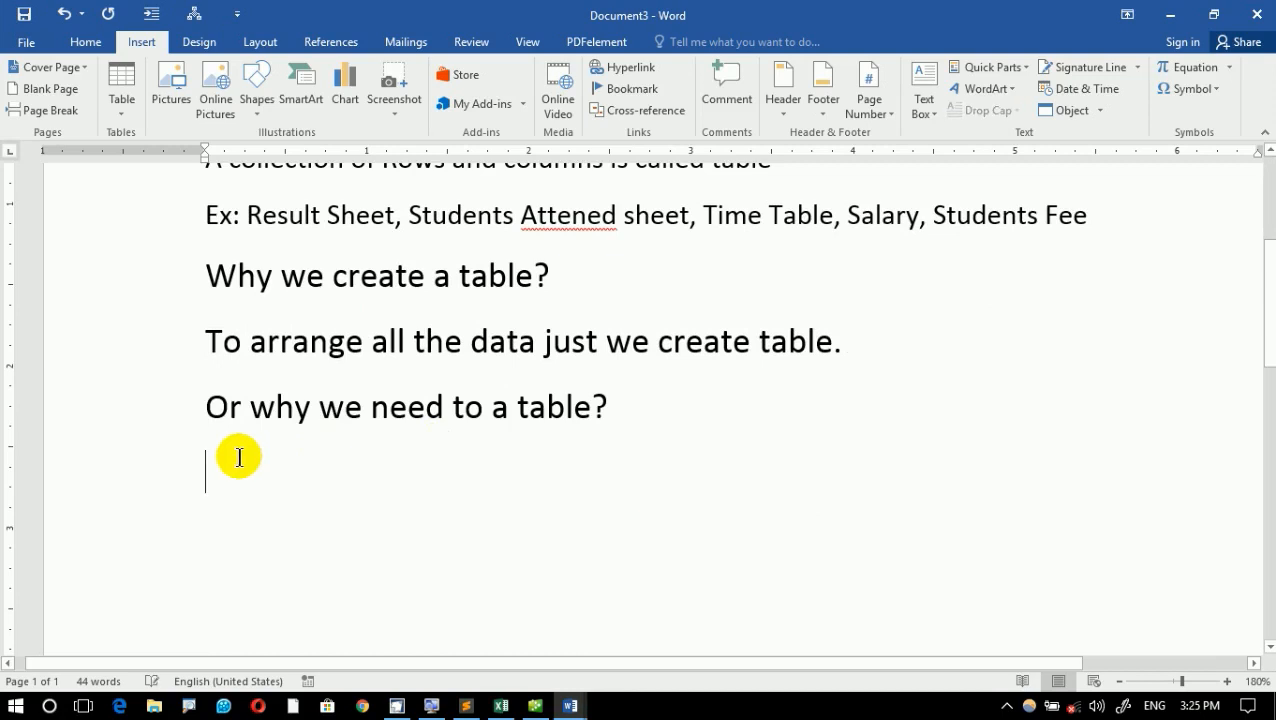
{"action": "type", "text": "Rows+Cpu8"}
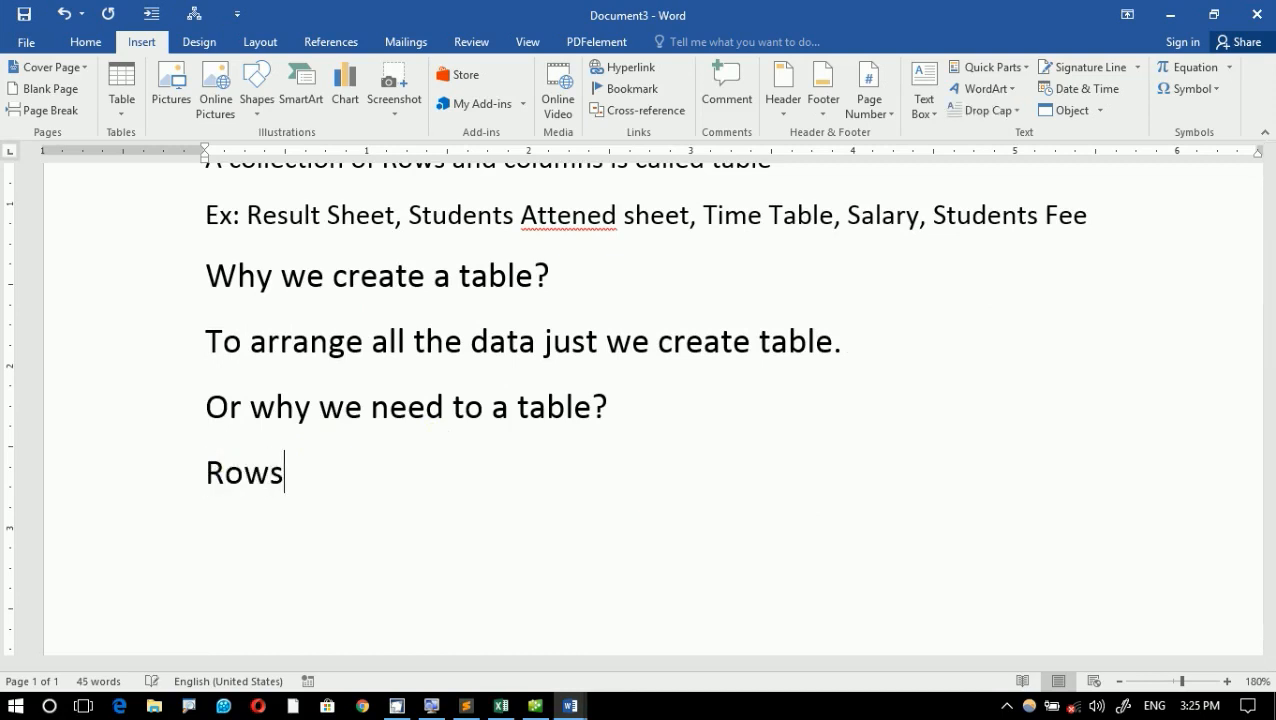
{"action": "key", "text": "BackSpace"}
{"action": "key", "text": "BackSpace"}
{"action": "key", "text": "BackSpace"}
{"action": "type", "text": "oulms"}
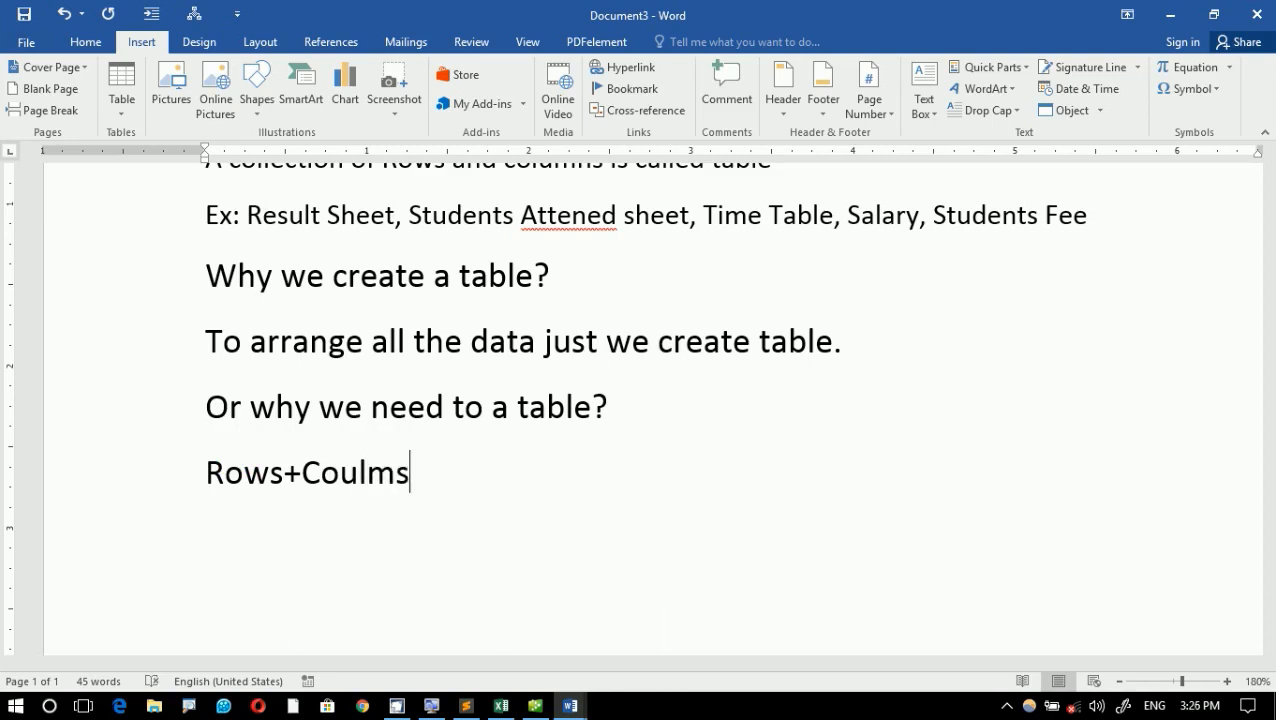
{"action": "key", "text": "BackSpace"}
{"action": "key", "text": "BackSpace"}
{"action": "type", "text": "mns= Table"}
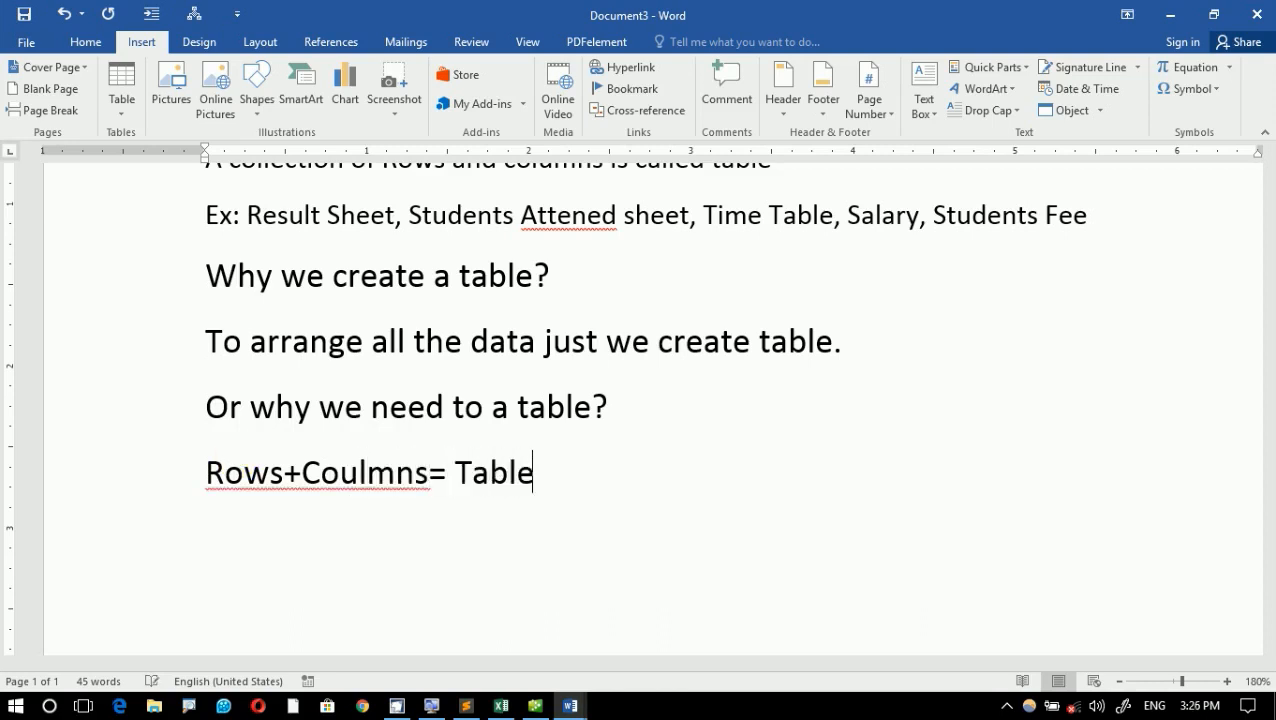
{"action": "key", "text": "Return"}
- Ignore all spelling flags for "Rows+Coulmns" and place the cursor on the empty line below it
{"action": "right_click", "coordinate": [296, 472]}
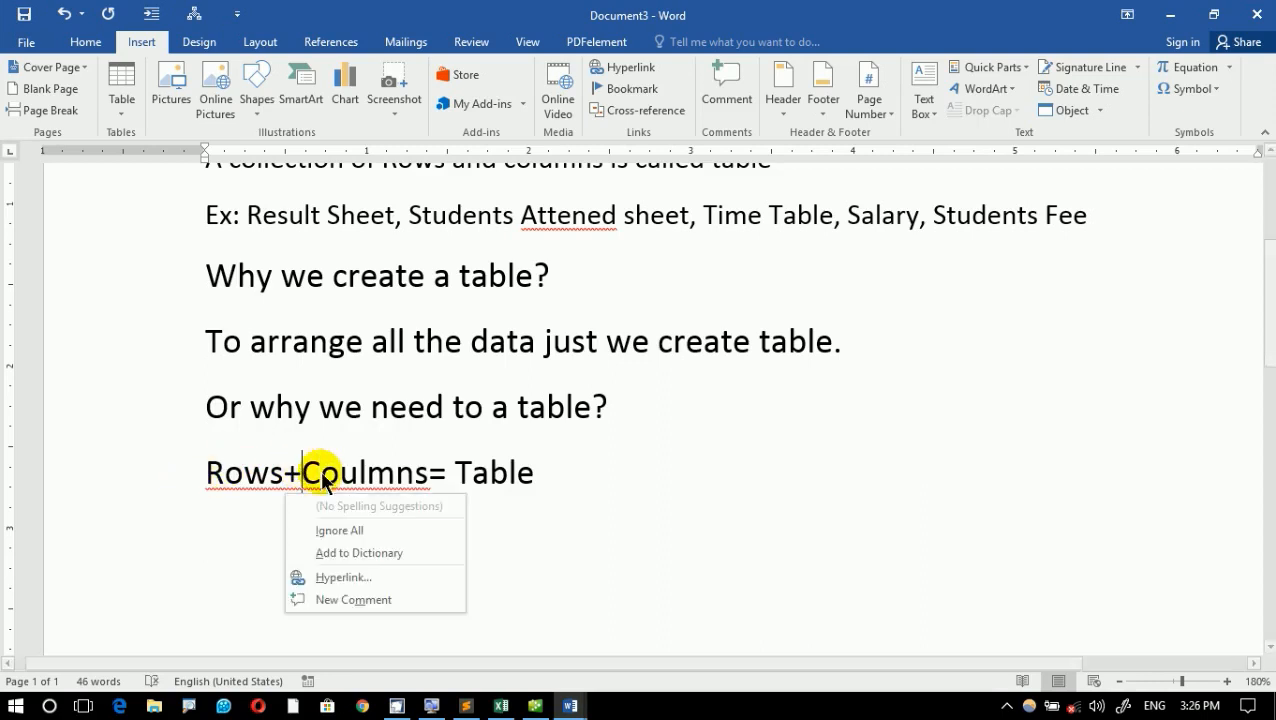
{"action": "left_click", "coordinate": [388, 530]}
{"action": "left_click", "coordinate": [284, 530]}
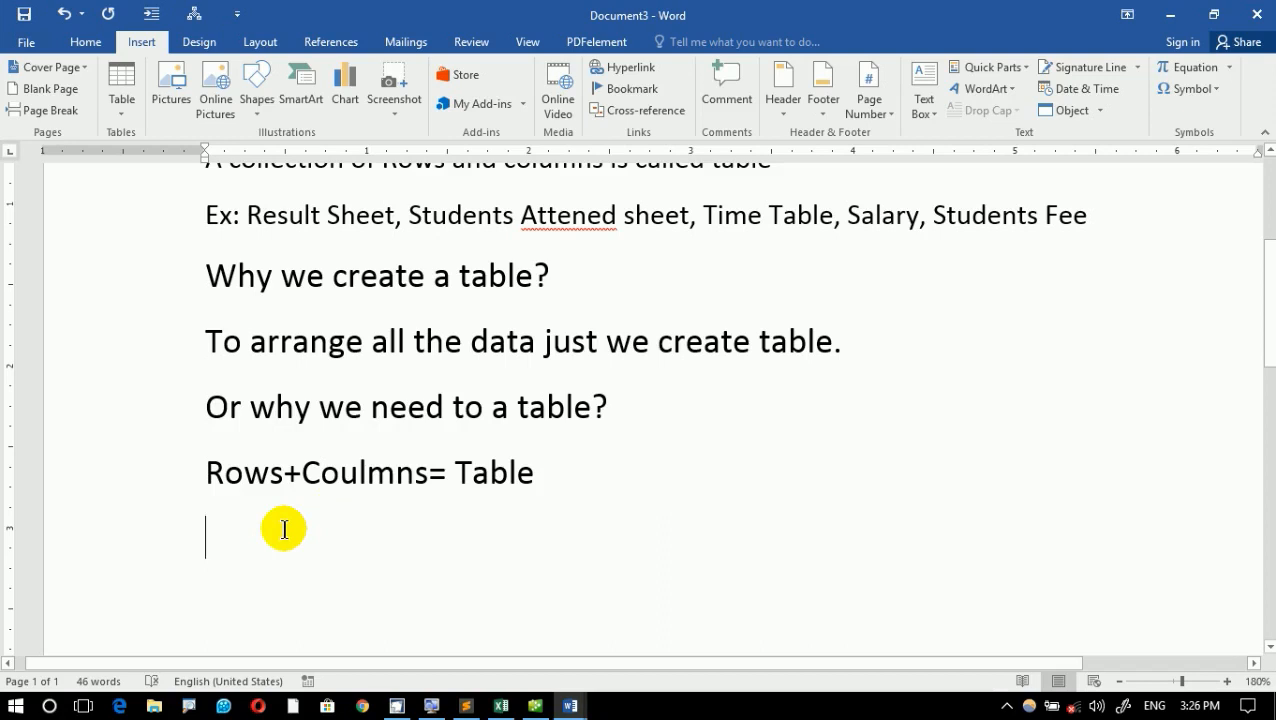
- Delete all the text in the document to leave a blank page
{"action": "scroll", "coordinate": [737, 620], "scroll_direction": "up", "scroll_amount": 5}
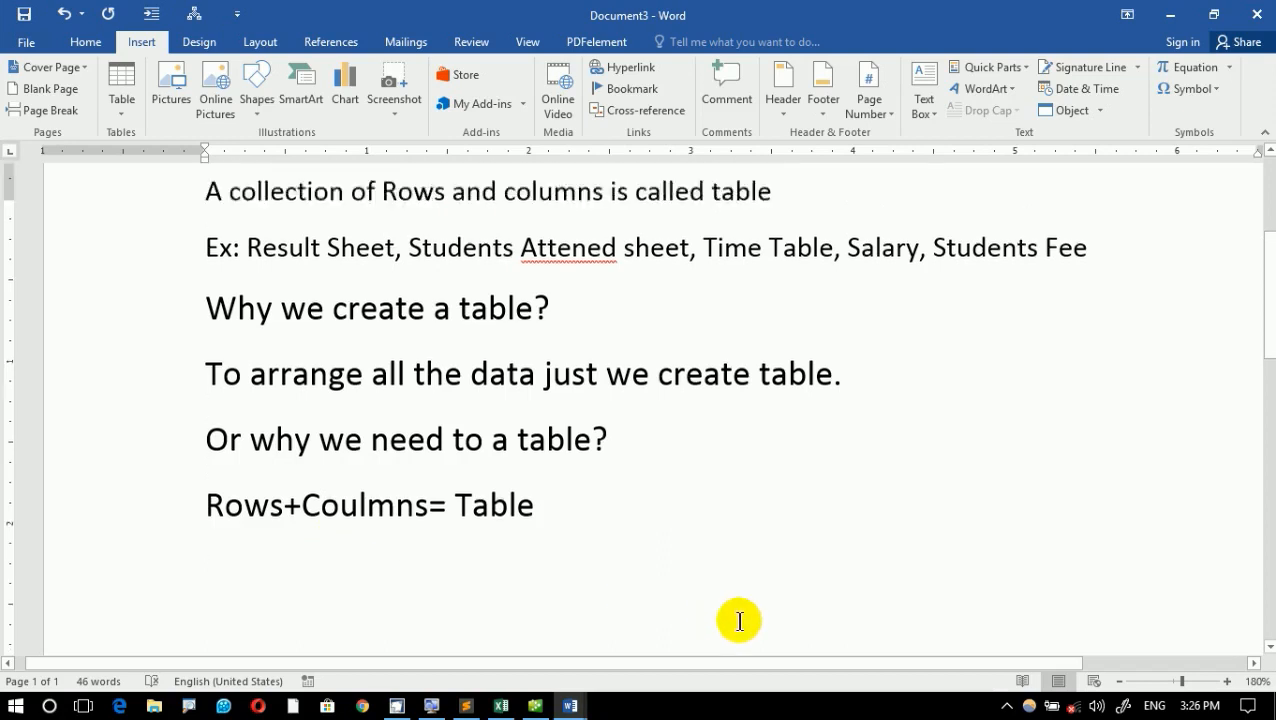
{"action": "key", "text": "ctrl+a"}
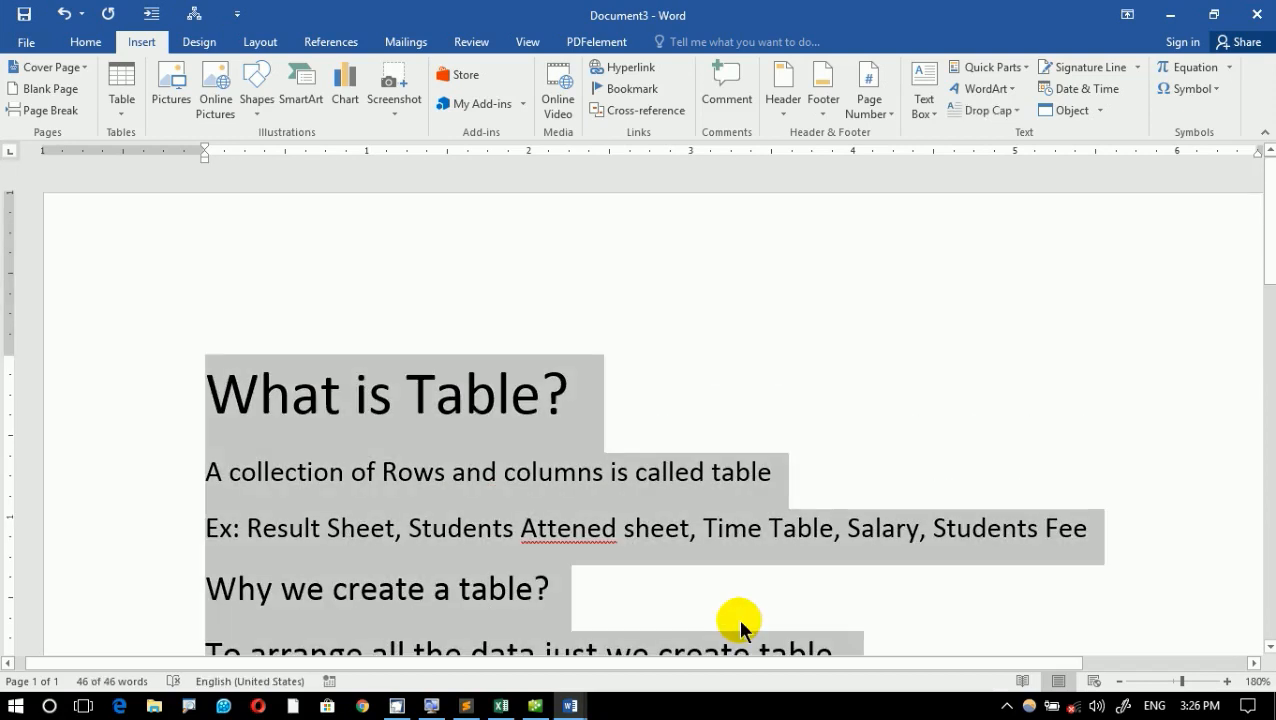
{"action": "key", "text": "Delete"}
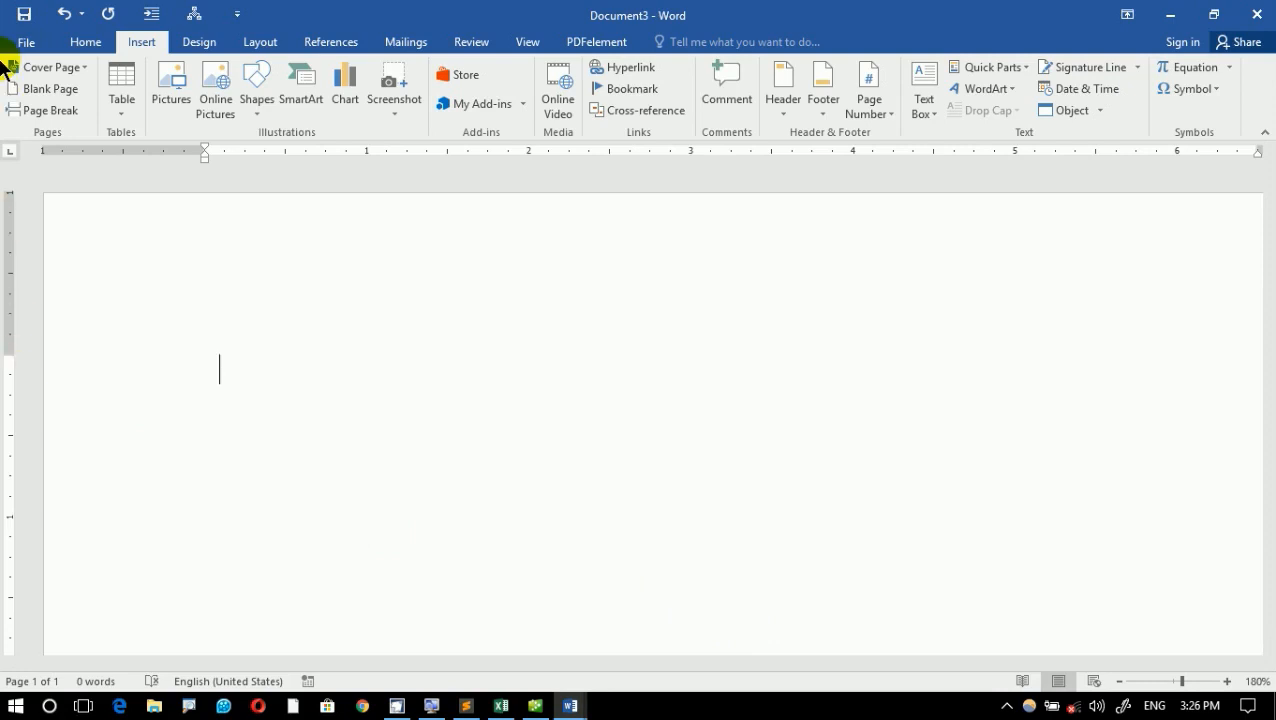
- Display the table insertion grid and annotate it on screen with the labels "Rows" and "Coulmns"
{"action": "left_click", "coordinate": [118, 104]}
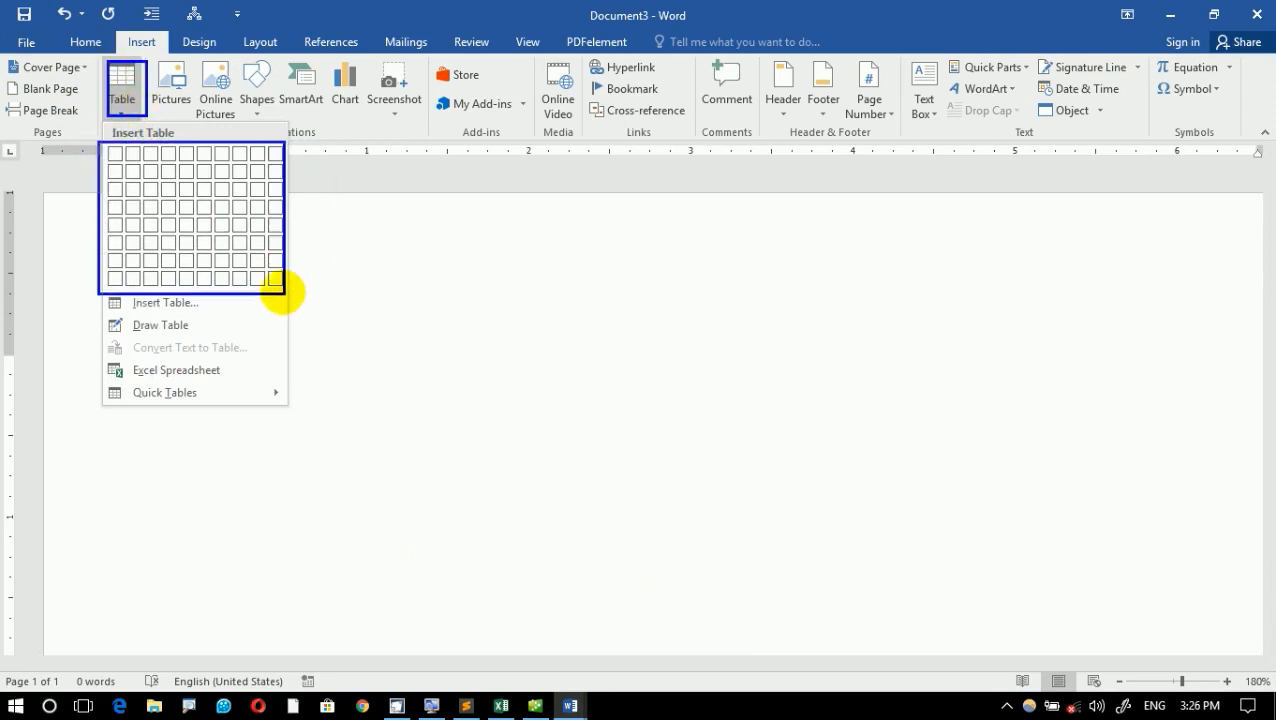
{"action": "left_click_drag", "start_coordinate": [283, 292], "coordinate": [401, 309]}
{"action": "type", "text": "t"}
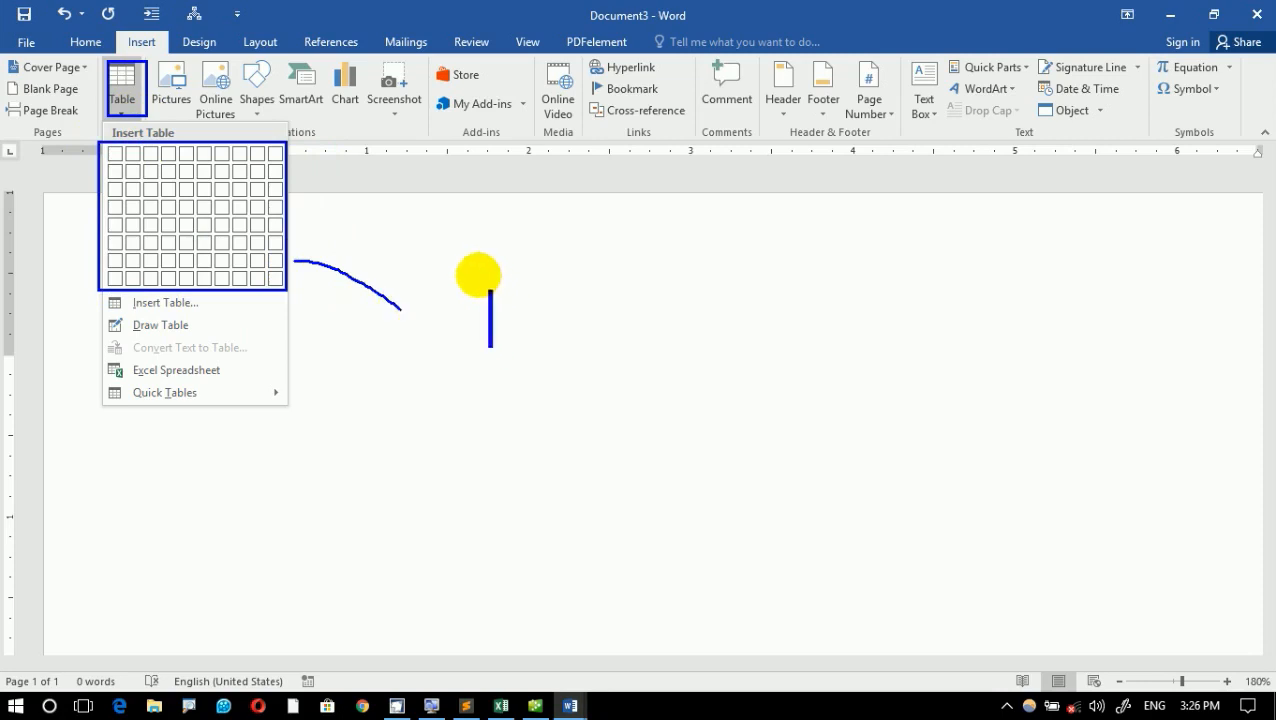
{"action": "type", "text": "Rows"}
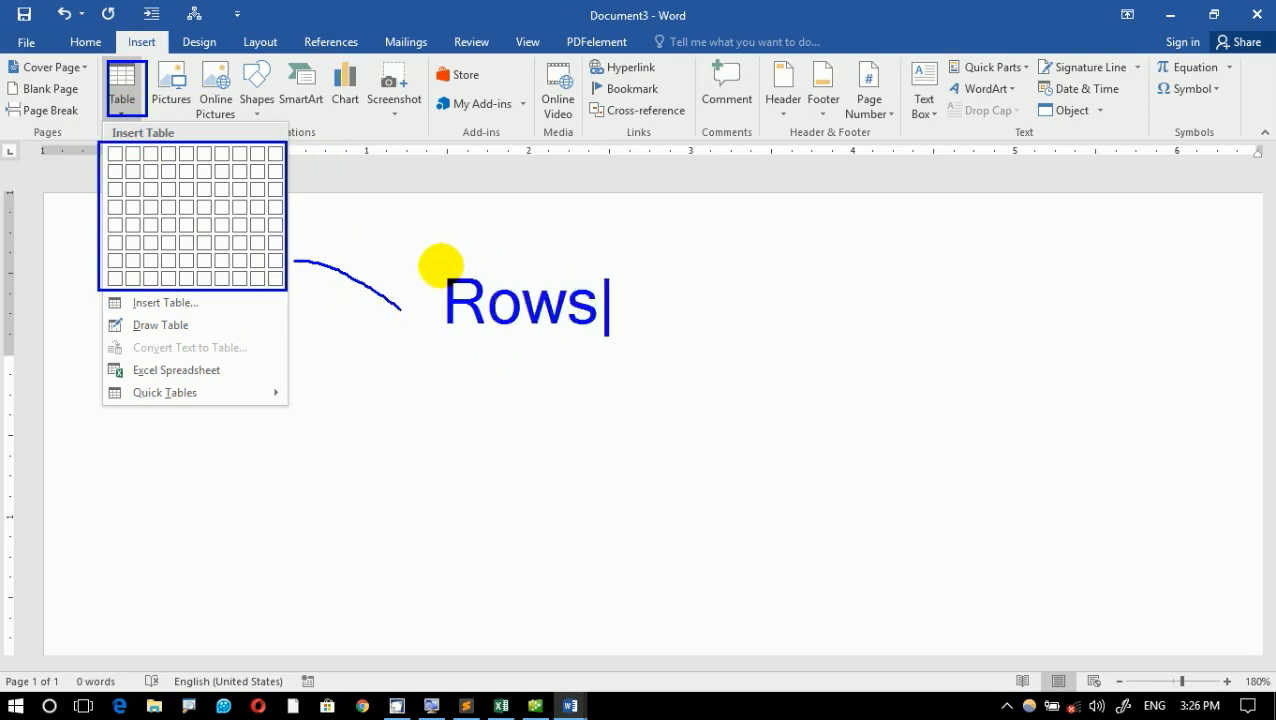
{"action": "key", "text": "Return"}
{"action": "type", "text": "Coulms"}
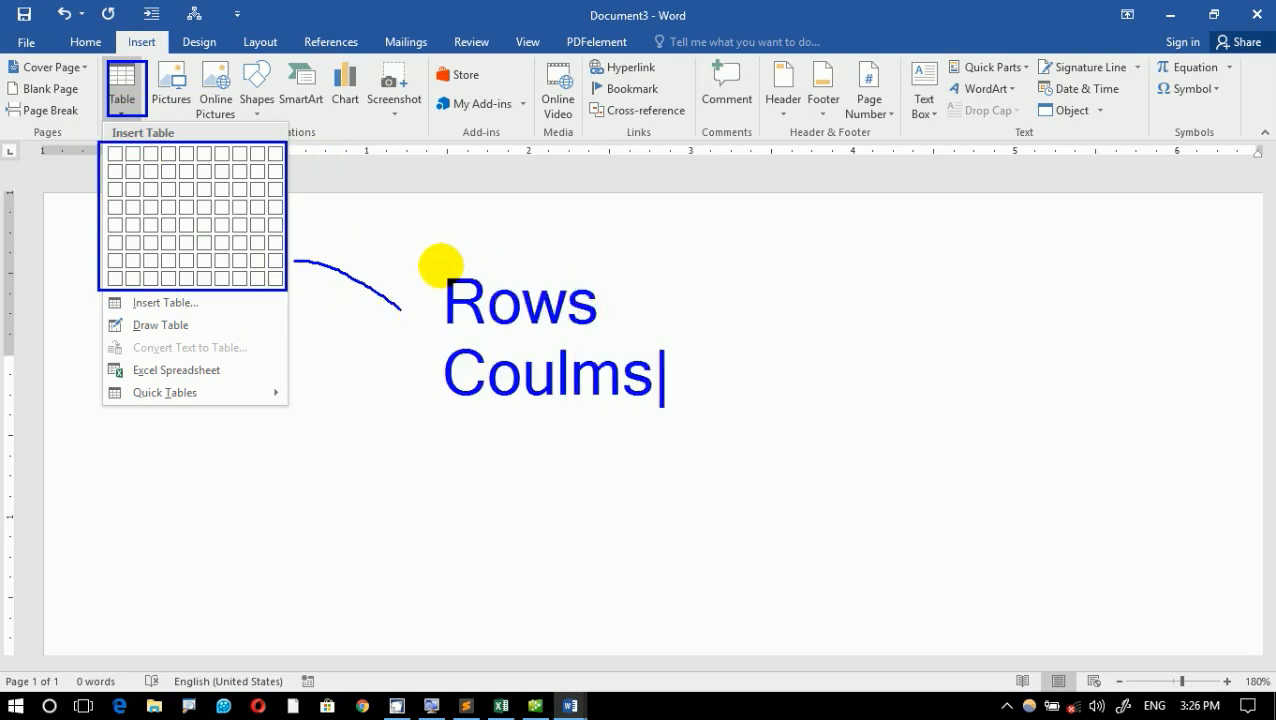
{"action": "key", "text": "BackSpace"}
{"action": "type", "text": "ns"}
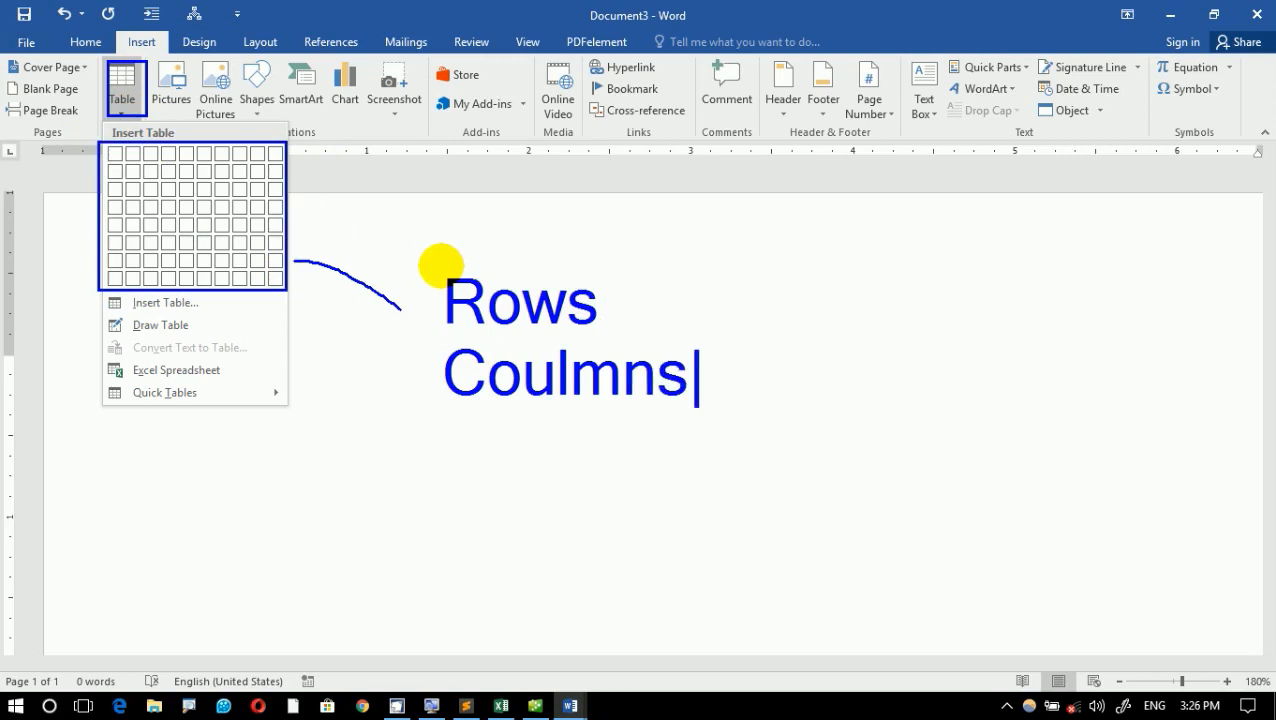
{"action": "key", "text": "Escape"}
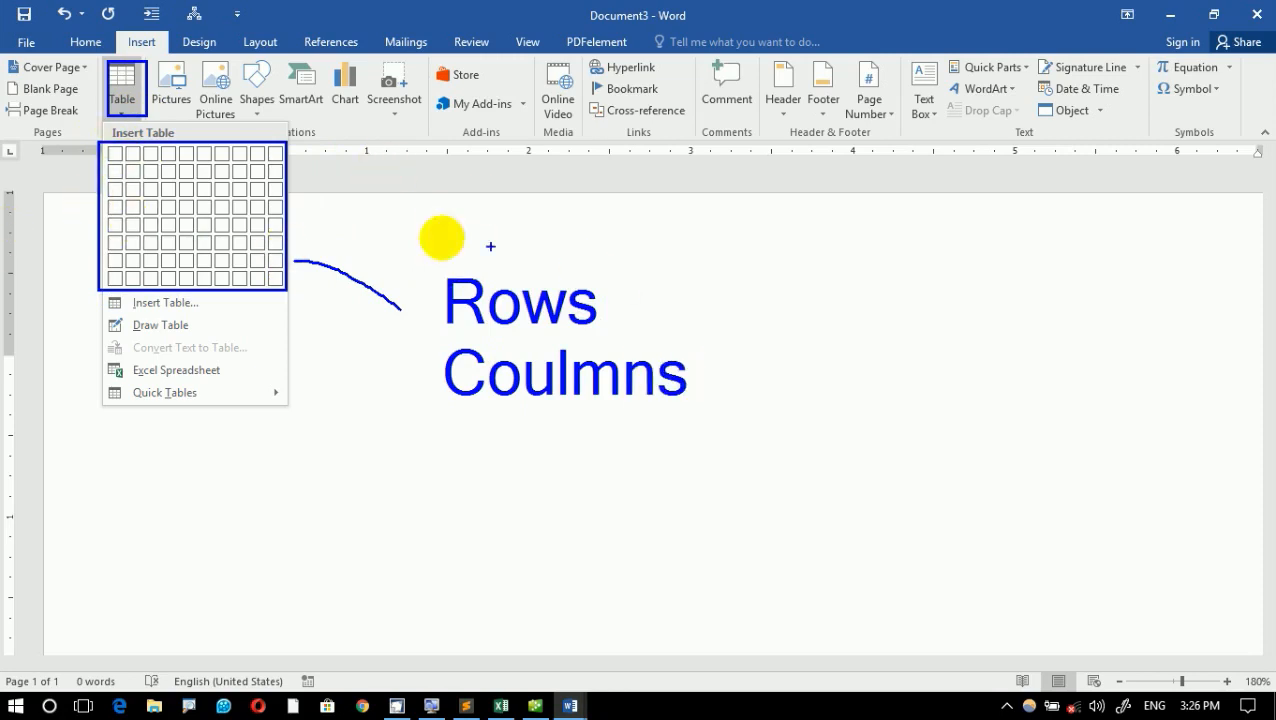
- Draw freehand lines connecting the table grid to the "Rows" and "Coulmns" labels, and clear the annotations and the grid
{"action": "mouse_move", "coordinate": [245, 205]}
{"action": "left_mouse_down"}
{"action": "mouse_move", "coordinate": [416, 188]}
{"action": "mouse_move", "coordinate": [455, 280]}
{"action": "left_mouse_up"}
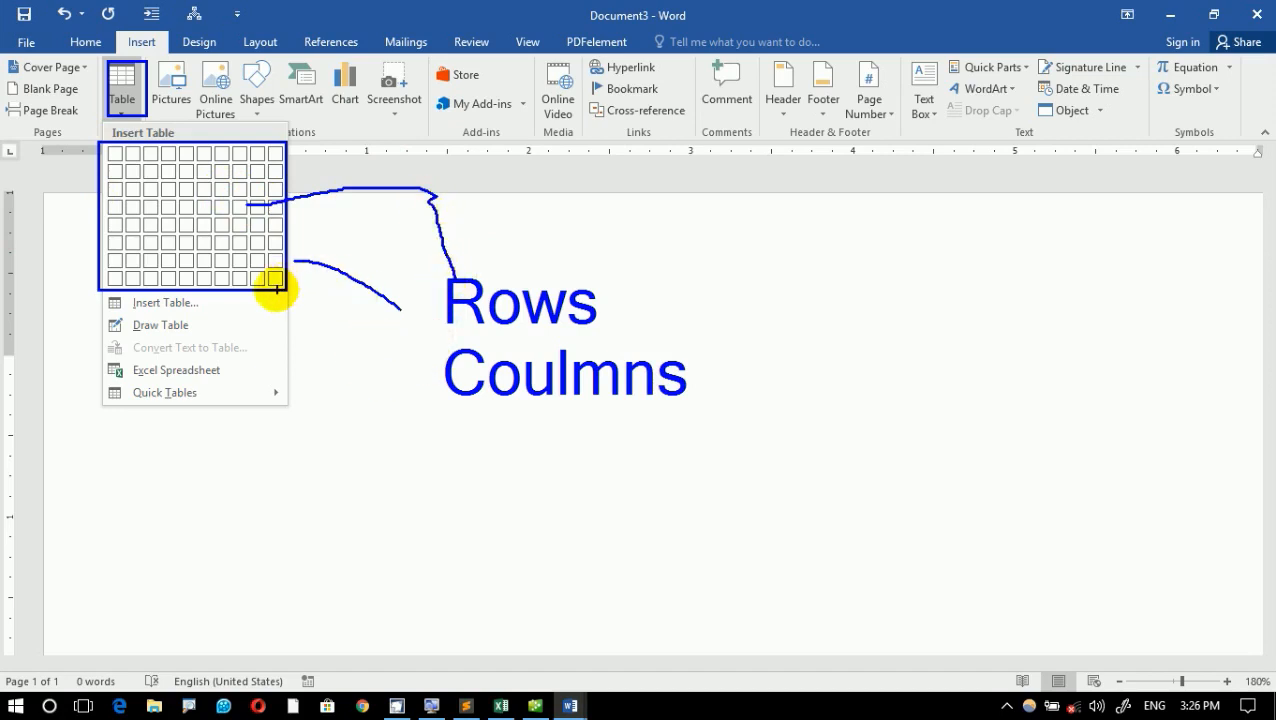
{"action": "mouse_move", "coordinate": [275, 290]}
{"action": "left_mouse_down"}
{"action": "mouse_move", "coordinate": [308, 382]}
{"action": "mouse_move", "coordinate": [424, 375]}
{"action": "mouse_move", "coordinate": [430, 390]}
{"action": "left_mouse_up"}
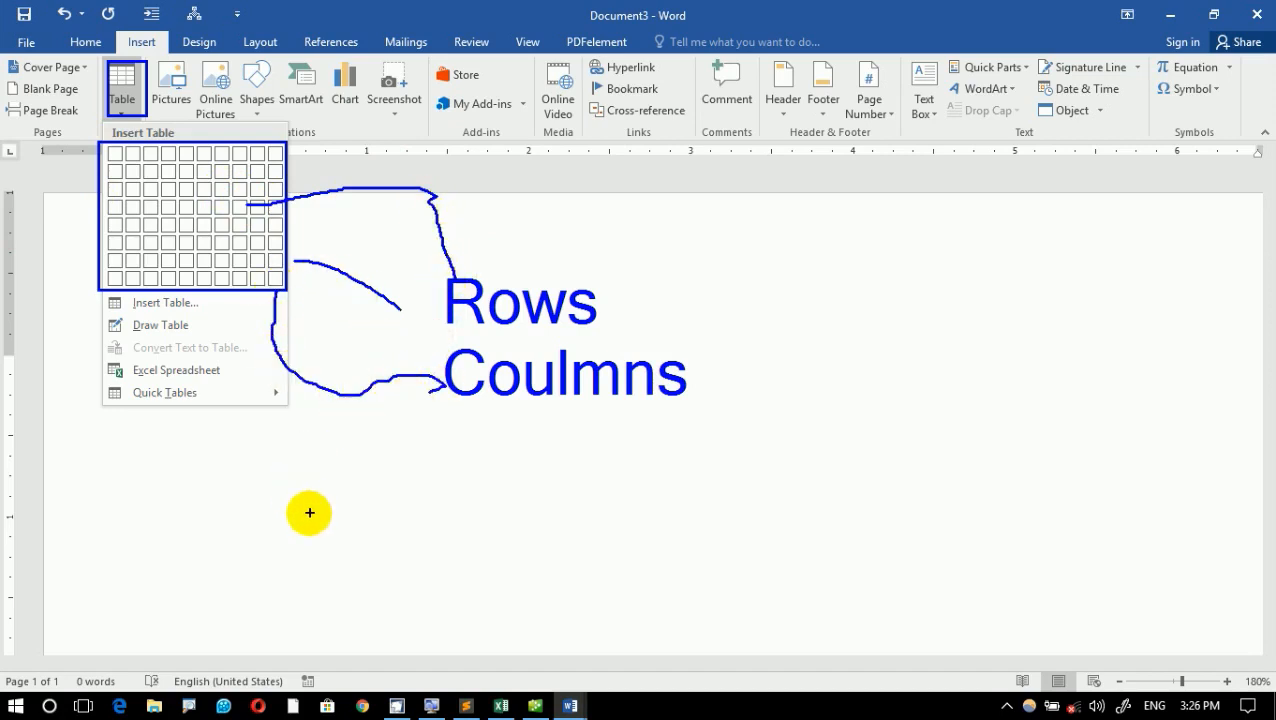
{"action": "key", "text": "Escape"}
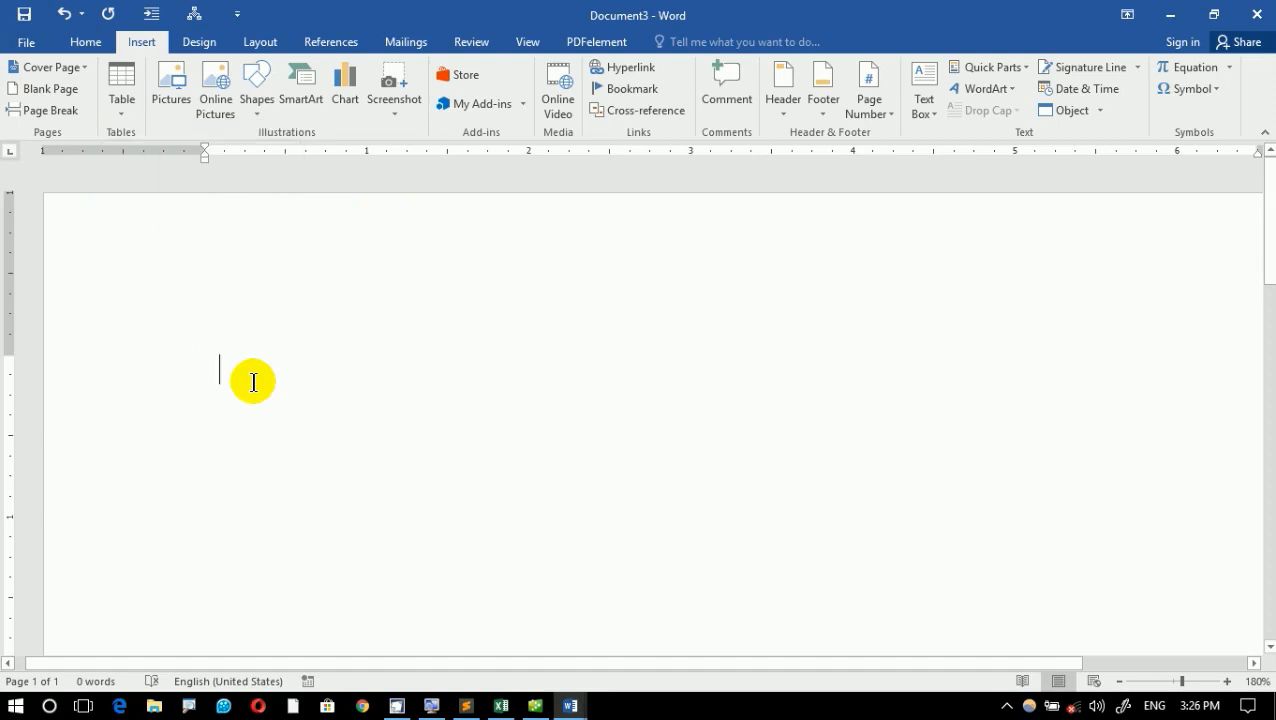
- Write the headings ID, Name, F/Name, Program and Fee spaced across one line without a table, and delete them all
{"action": "type", "text": "lDq"}
{"action": "key", "text": "Tab"}
{"action": "type", "text": "N"}
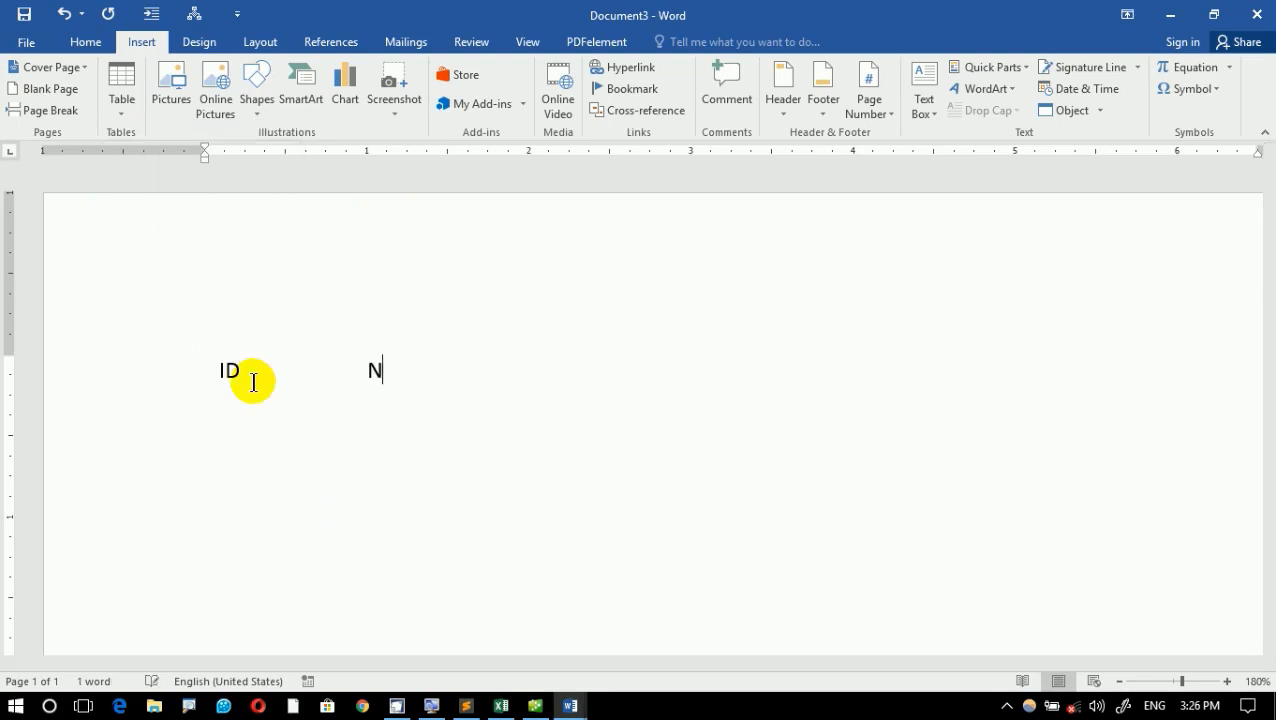
{"action": "type", "text": "a,eme"}
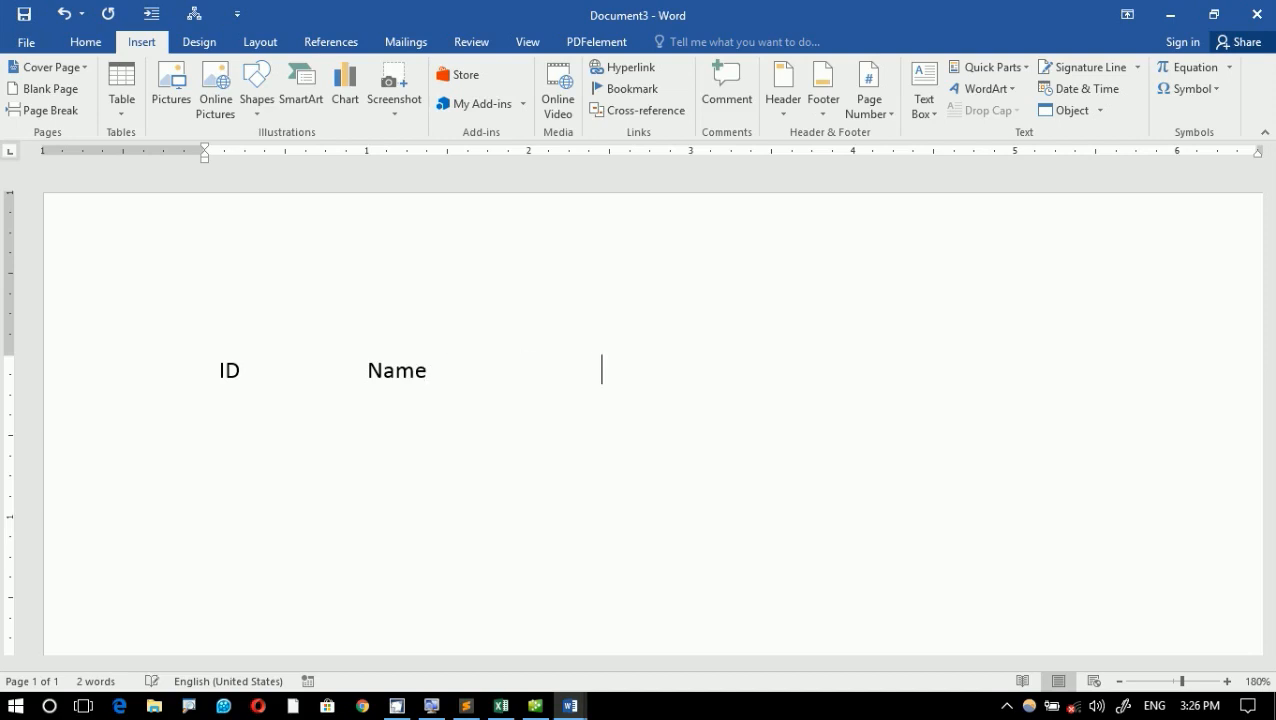
{"action": "type", "text": "F/Name"}
{"action": "key", "text": "Tab"}
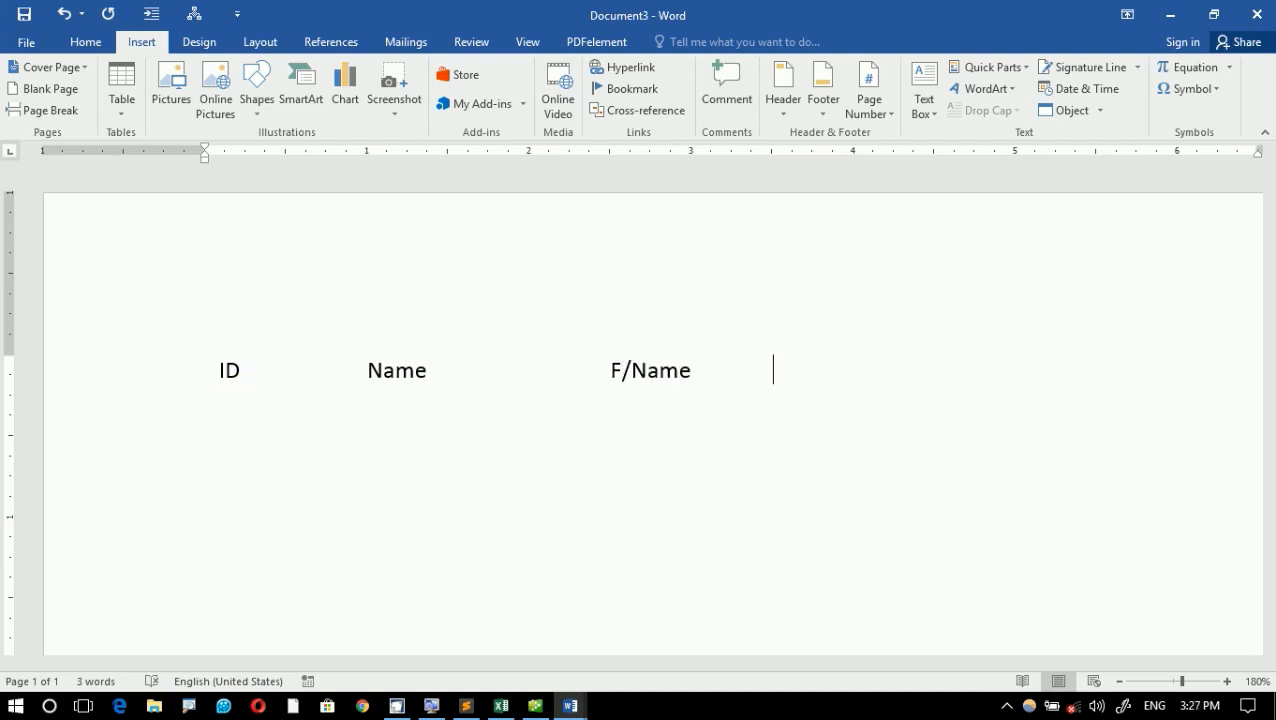
{"action": "type", "text": "Program"}
{"action": "key", "text": "Tab"}
{"action": "key", "text": "Tab"}
{"action": "type", "text": "Fee"}
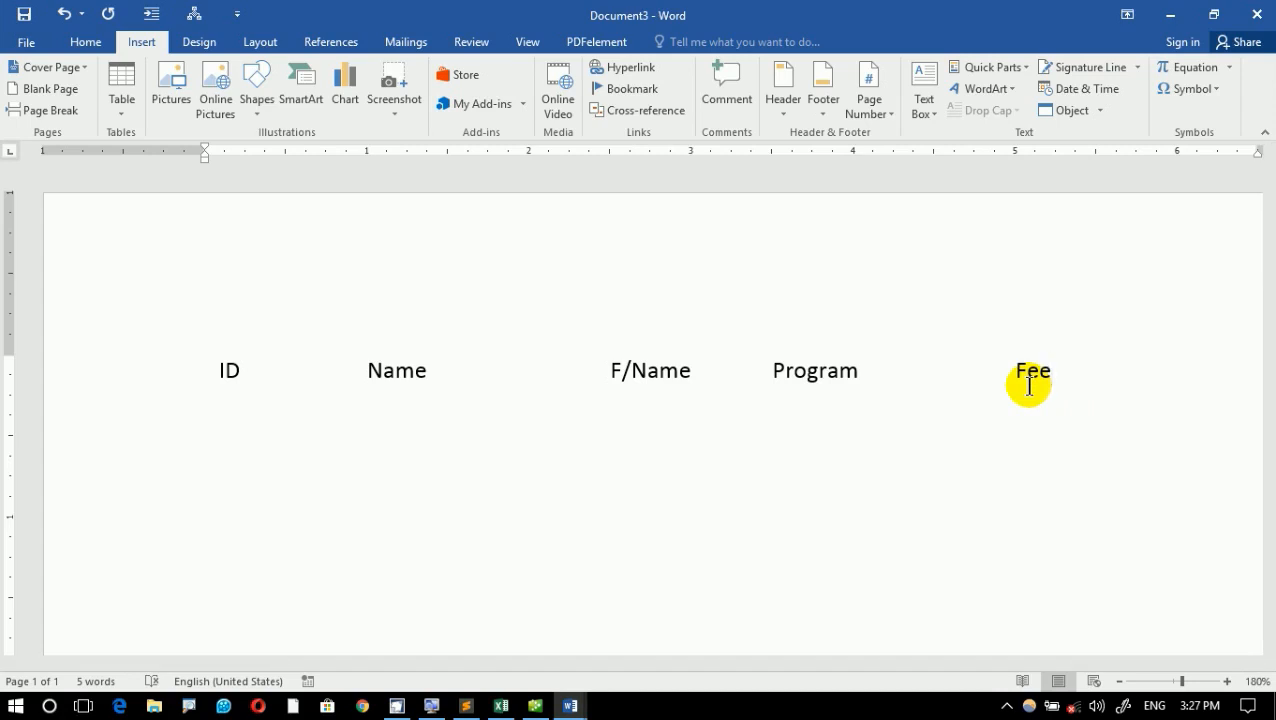
{"action": "key", "text": "ctrl+a"}
{"action": "key", "text": "Delete"}
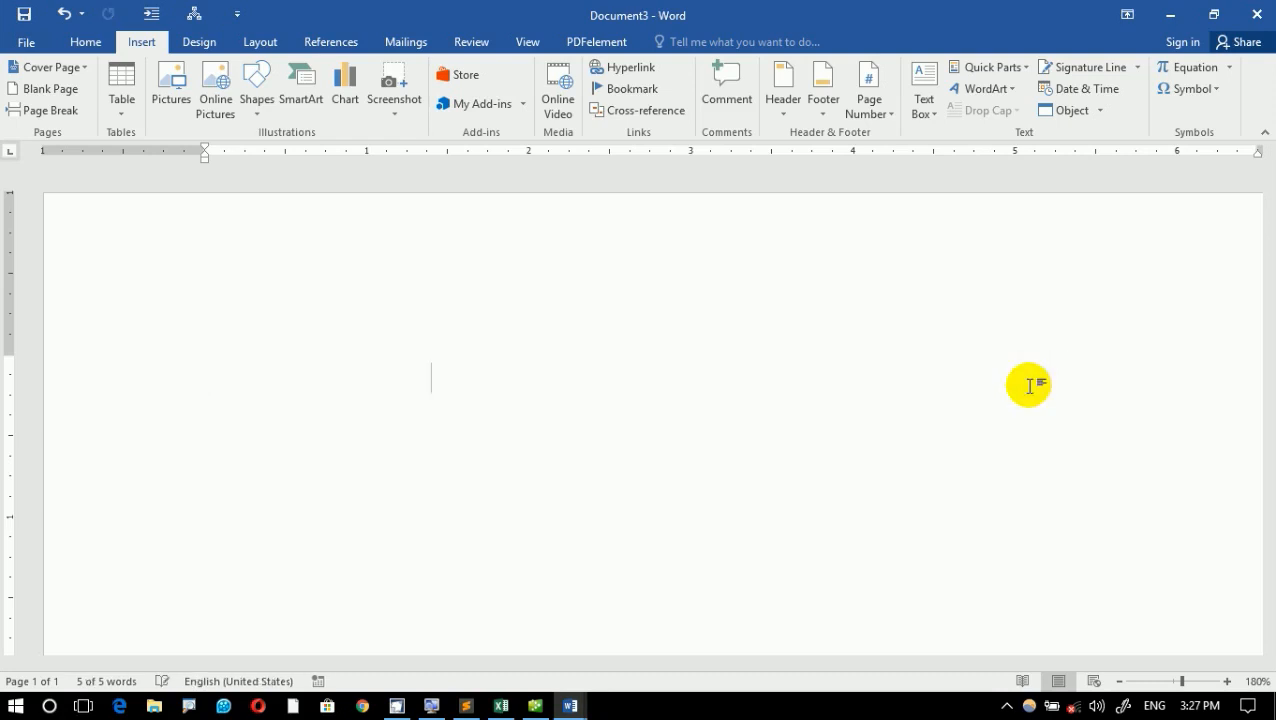
- Zoom the page out to 140%, insert a table with 5 columns and 8 rows, and undo the insertion
{"action": "left_click", "coordinate": [123, 104]}
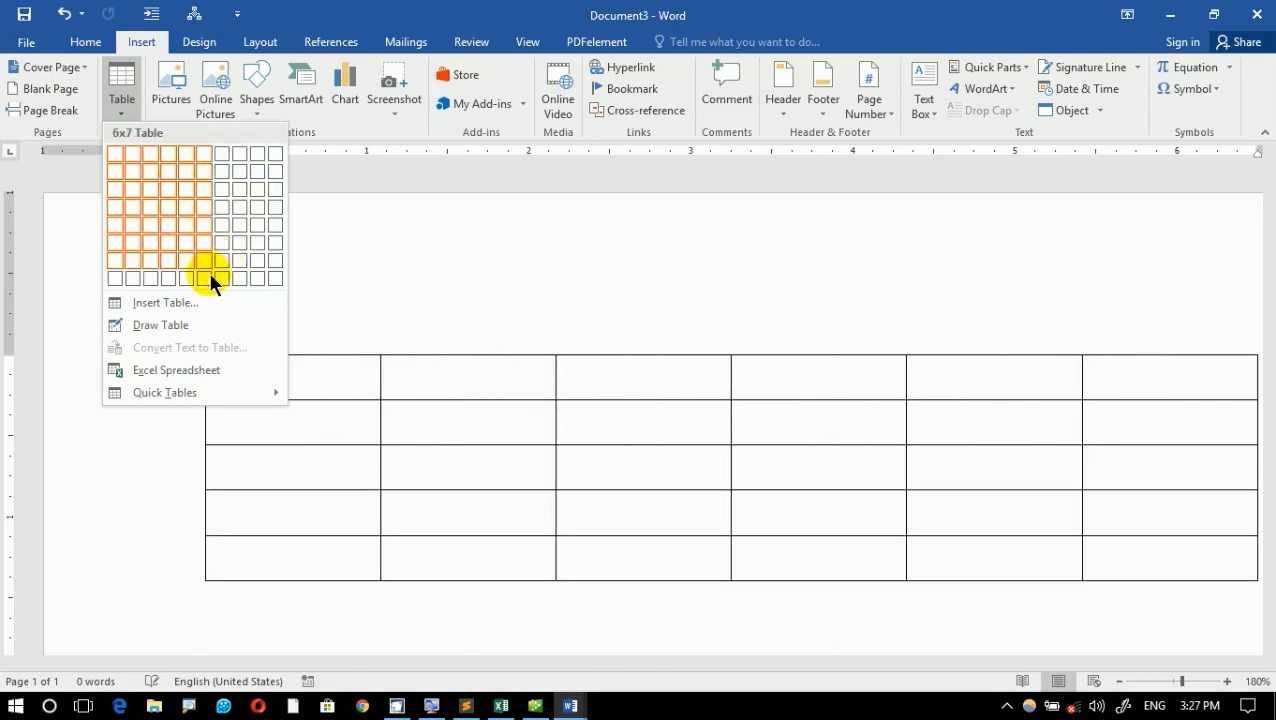
{"action": "left_click", "coordinate": [444, 259]}
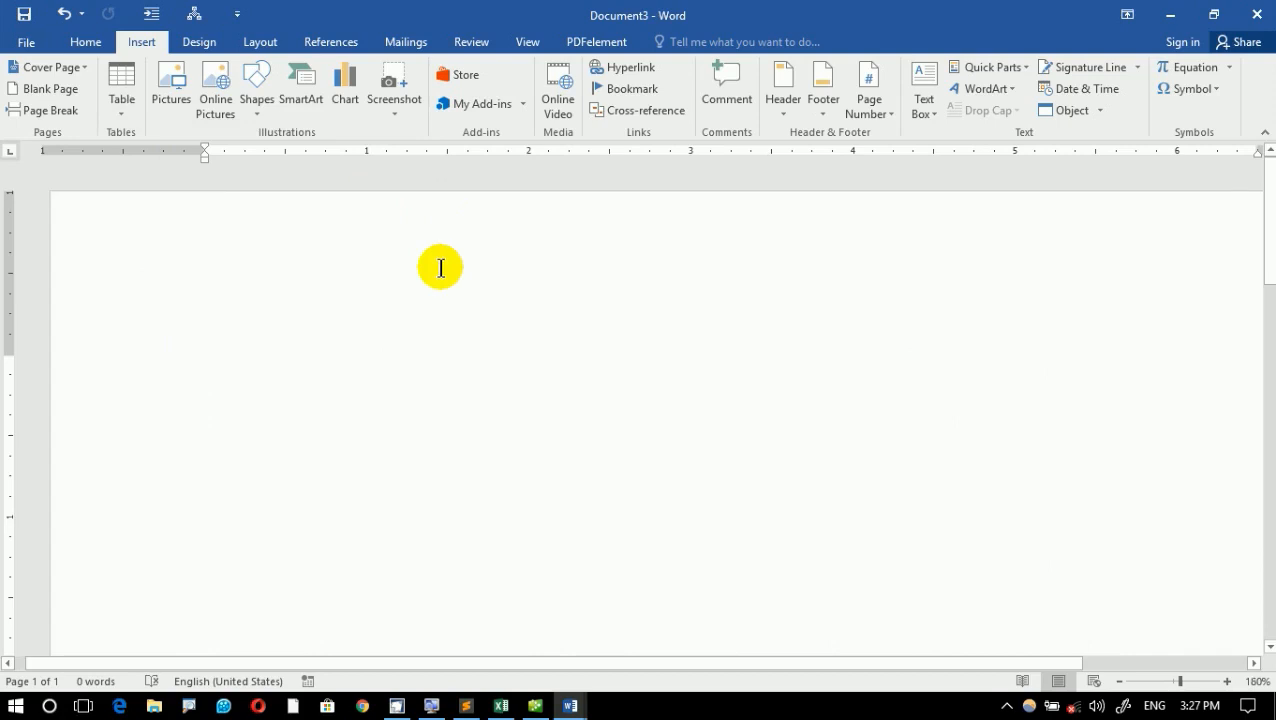
{"action": "scroll", "coordinate": [443, 262], "scroll_direction": "down", "scroll_amount": 4, "text": "ctrl"}
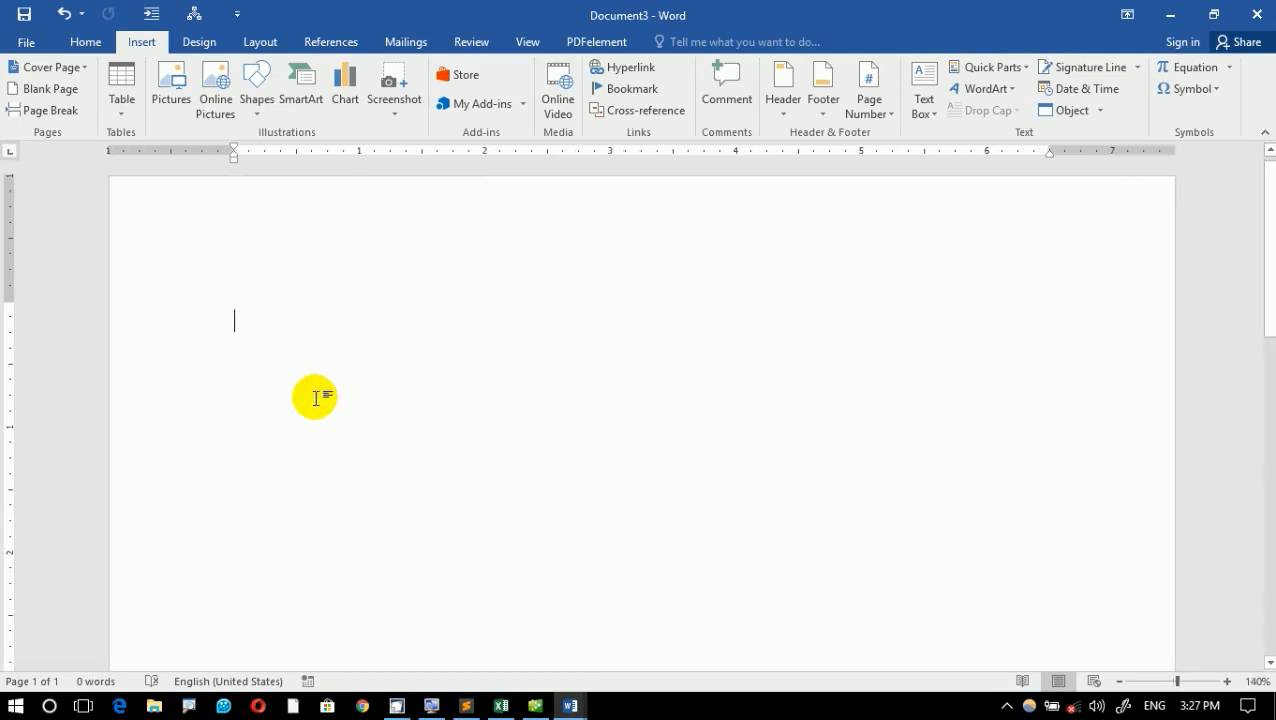
{"action": "left_click", "coordinate": [120, 108]}
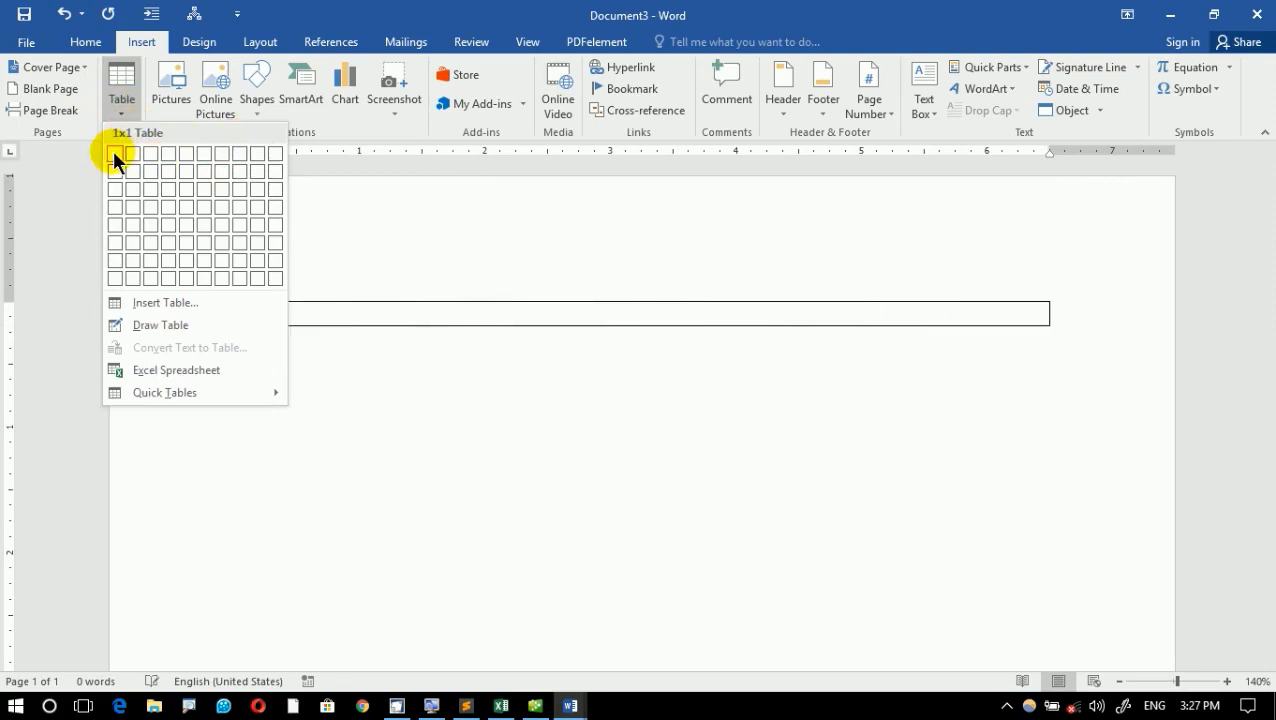
{"action": "left_click", "coordinate": [186, 274]}
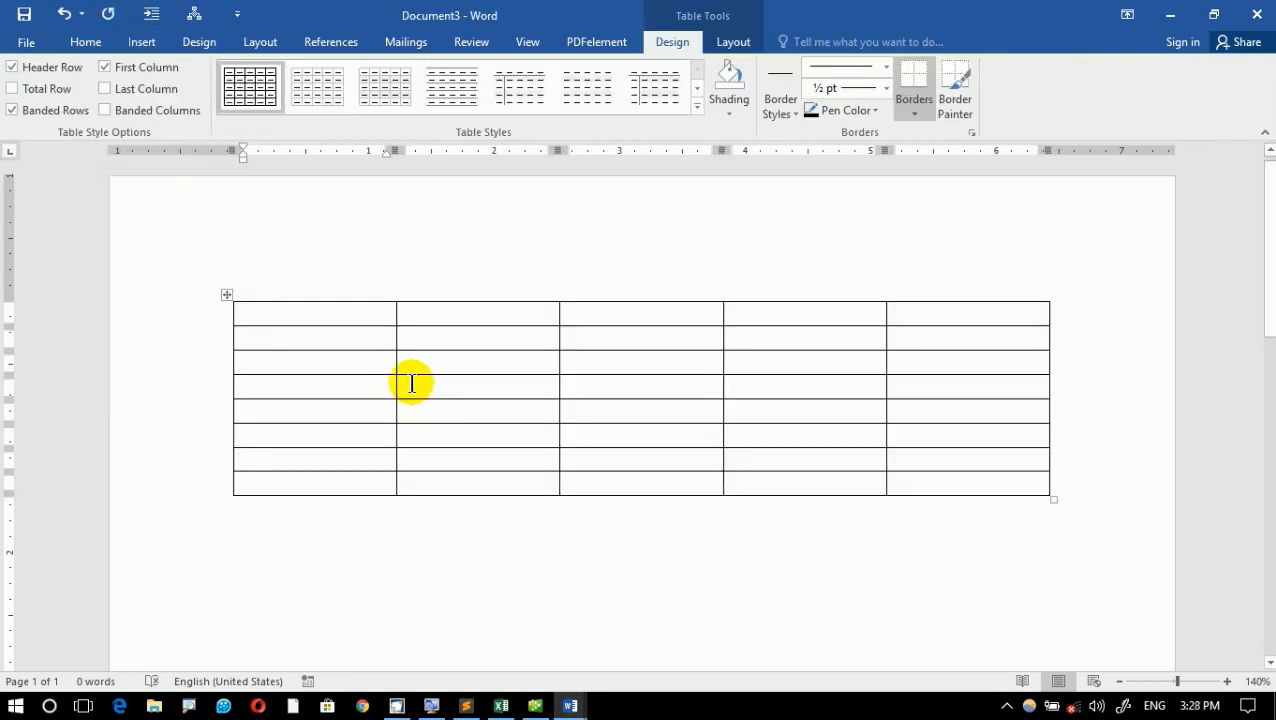
{"action": "key", "text": "ctrl+z"}
- Insert a table with 6 columns and 1 row on the blank page
{"action": "left_click", "coordinate": [143, 44]}
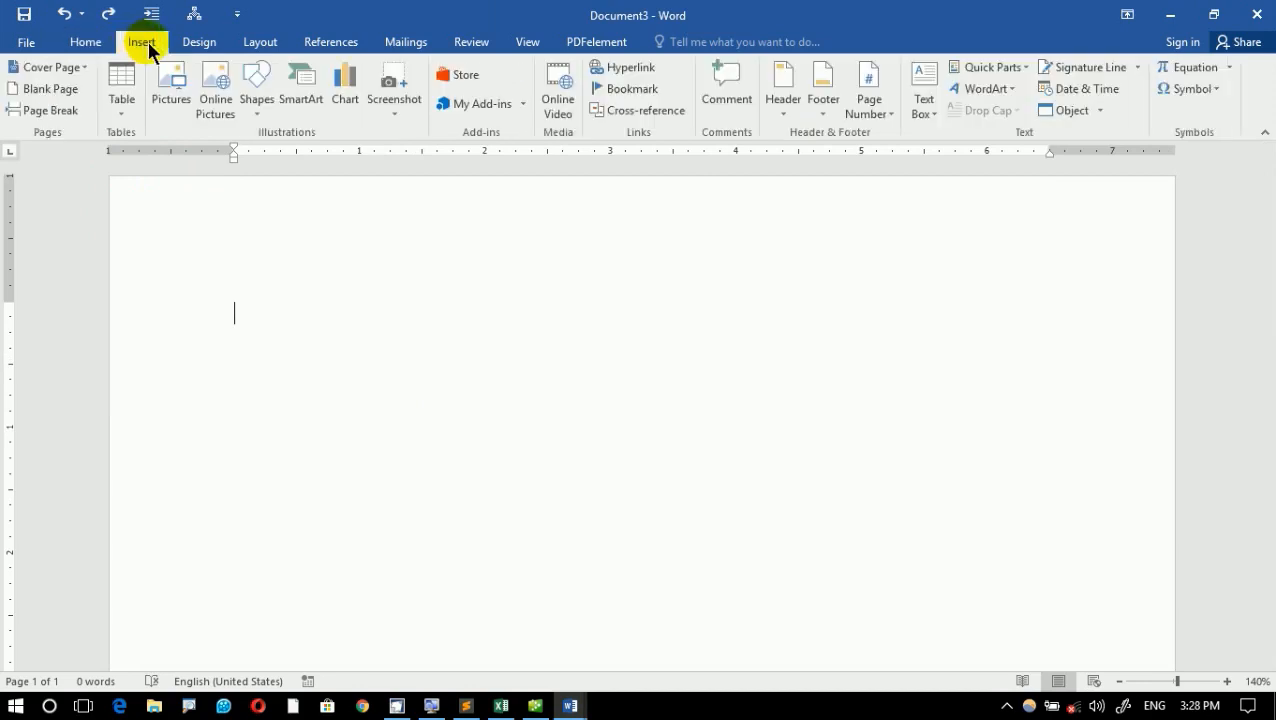
{"action": "left_click", "coordinate": [124, 104]}
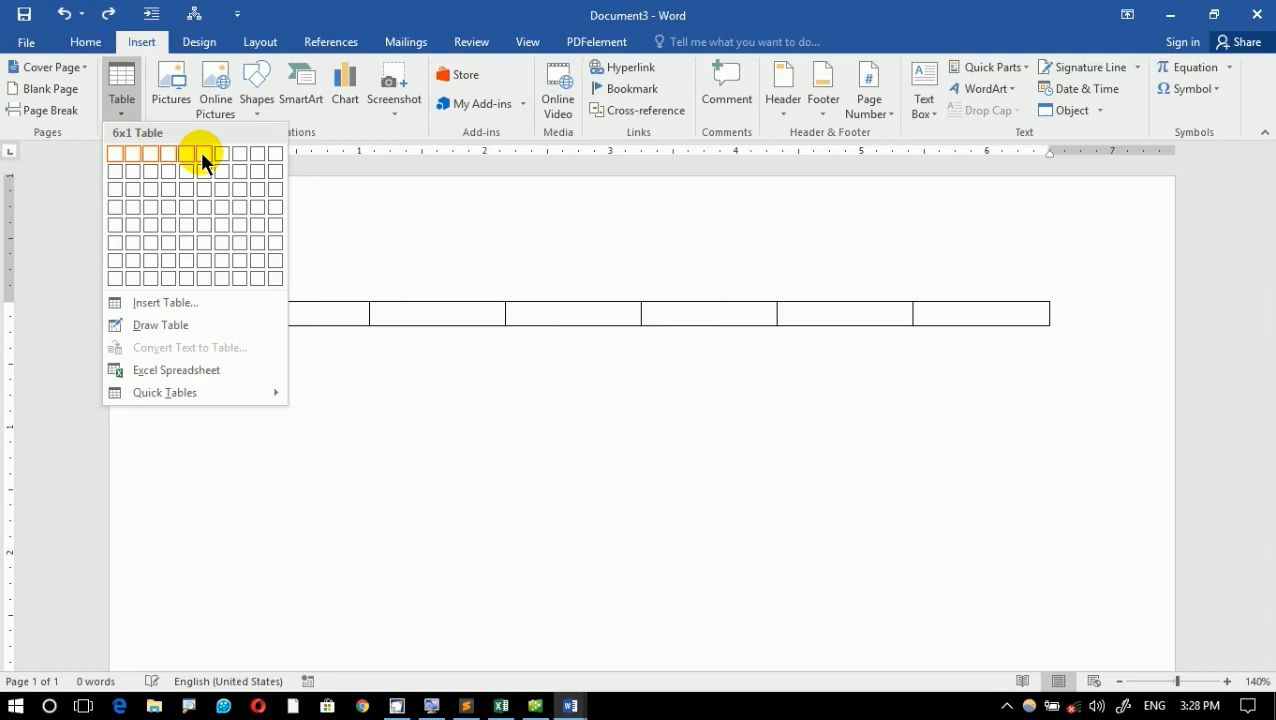
{"action": "left_click", "coordinate": [202, 155]}
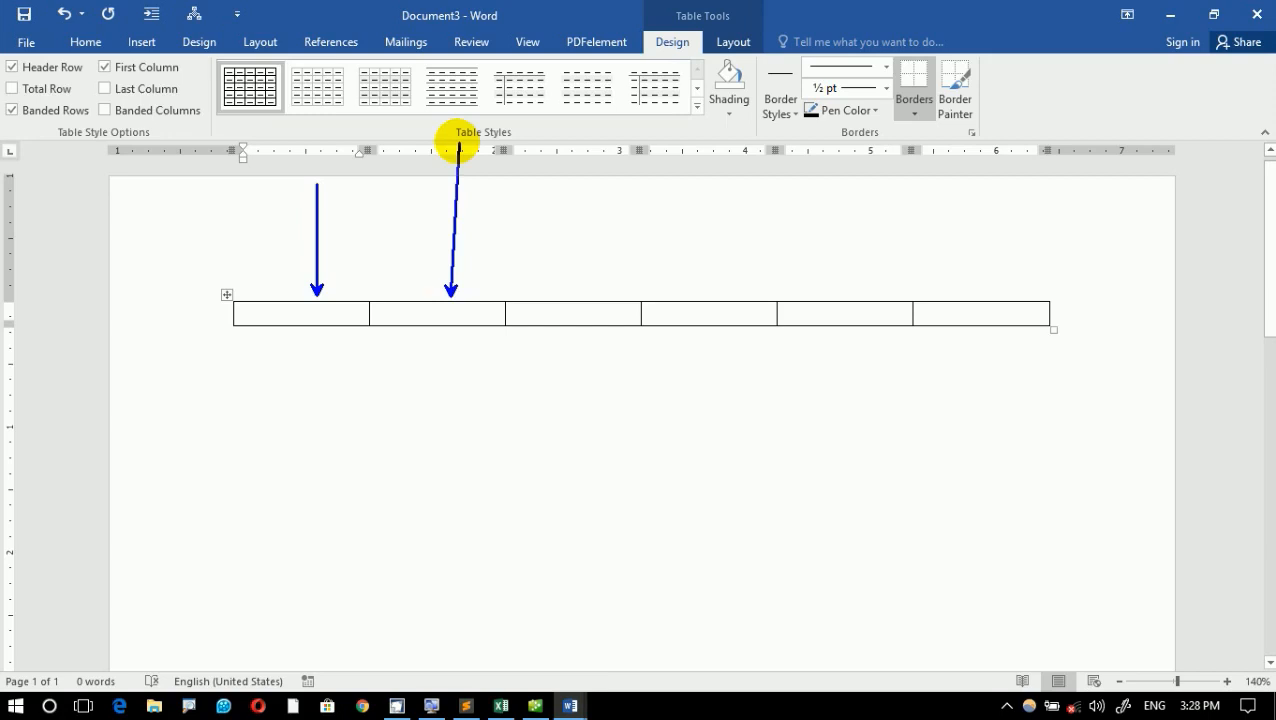
- Annotate the table on screen with arrows pointing at its columns and an arrow along its row, and clear the annotations
{"action": "left_click_drag", "start_coordinate": [459, 145], "coordinate": [451, 195]}
{"action": "left_click_drag", "start_coordinate": [591, 293], "coordinate": [591, 190]}
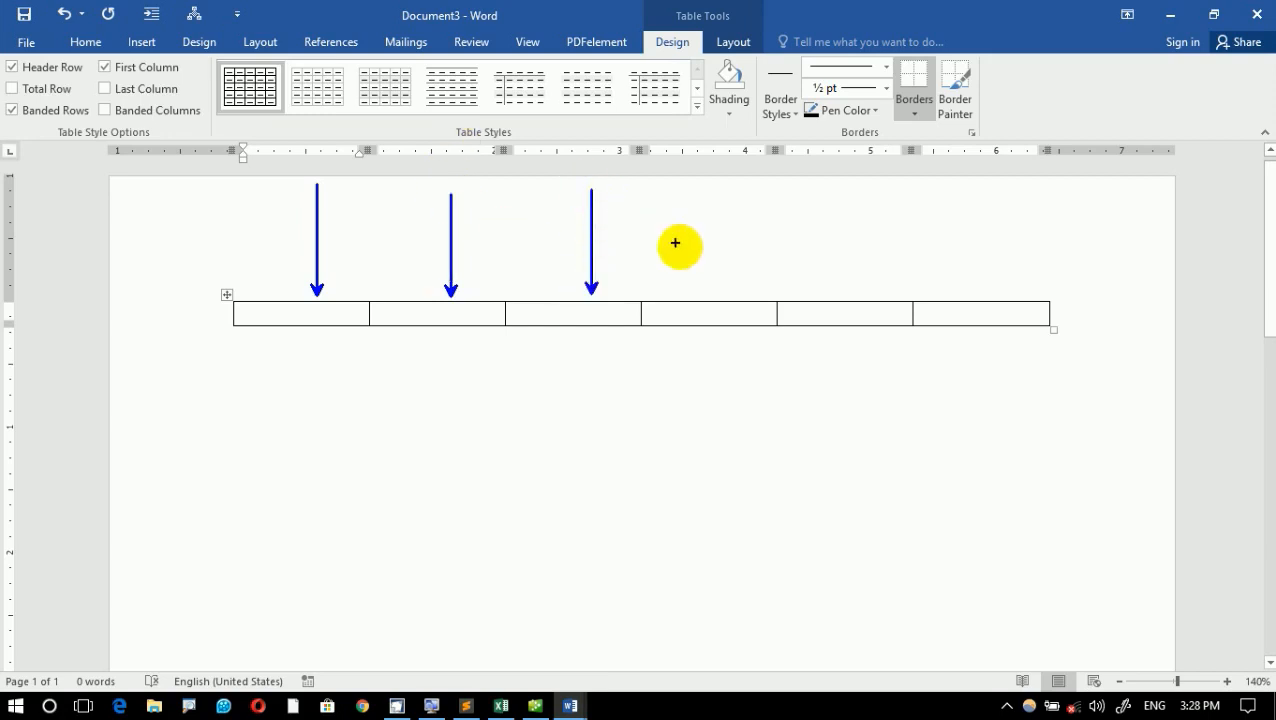
{"action": "left_click_drag", "start_coordinate": [692, 290], "coordinate": [692, 180]}
{"action": "left_click_drag", "start_coordinate": [869, 292], "coordinate": [869, 178]}
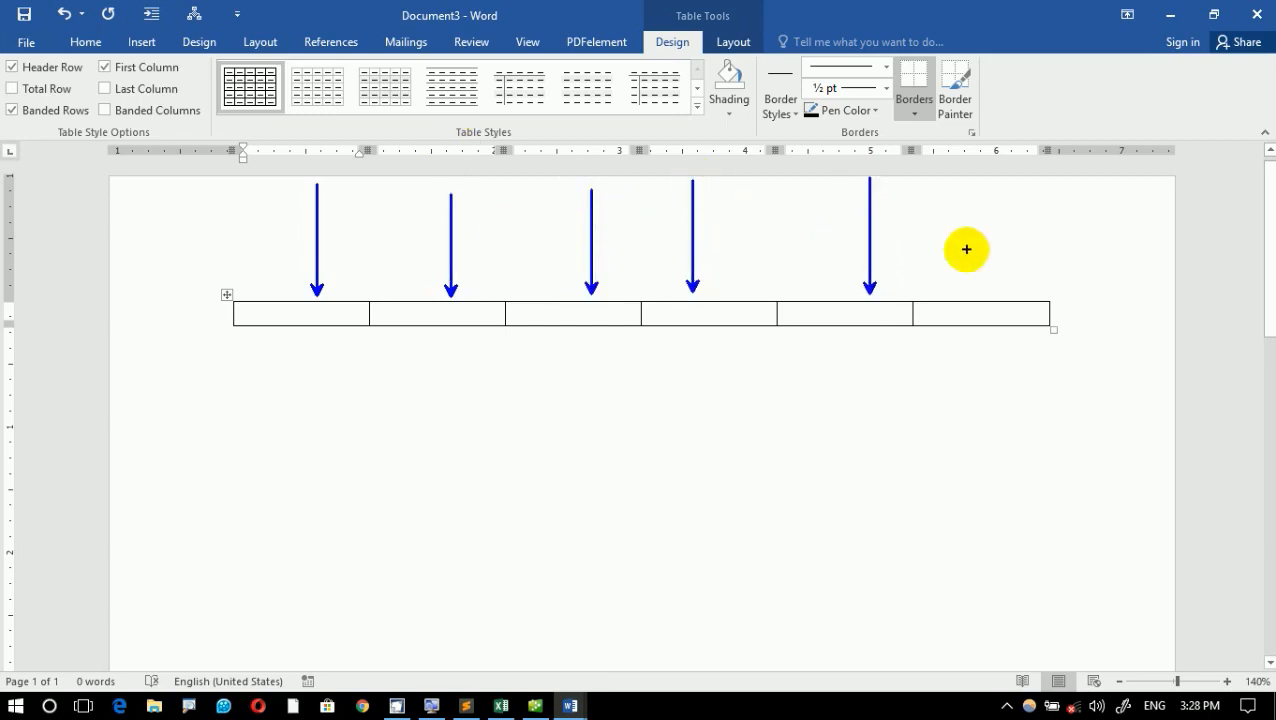
{"action": "left_click_drag", "start_coordinate": [983, 290], "coordinate": [960, 166]}
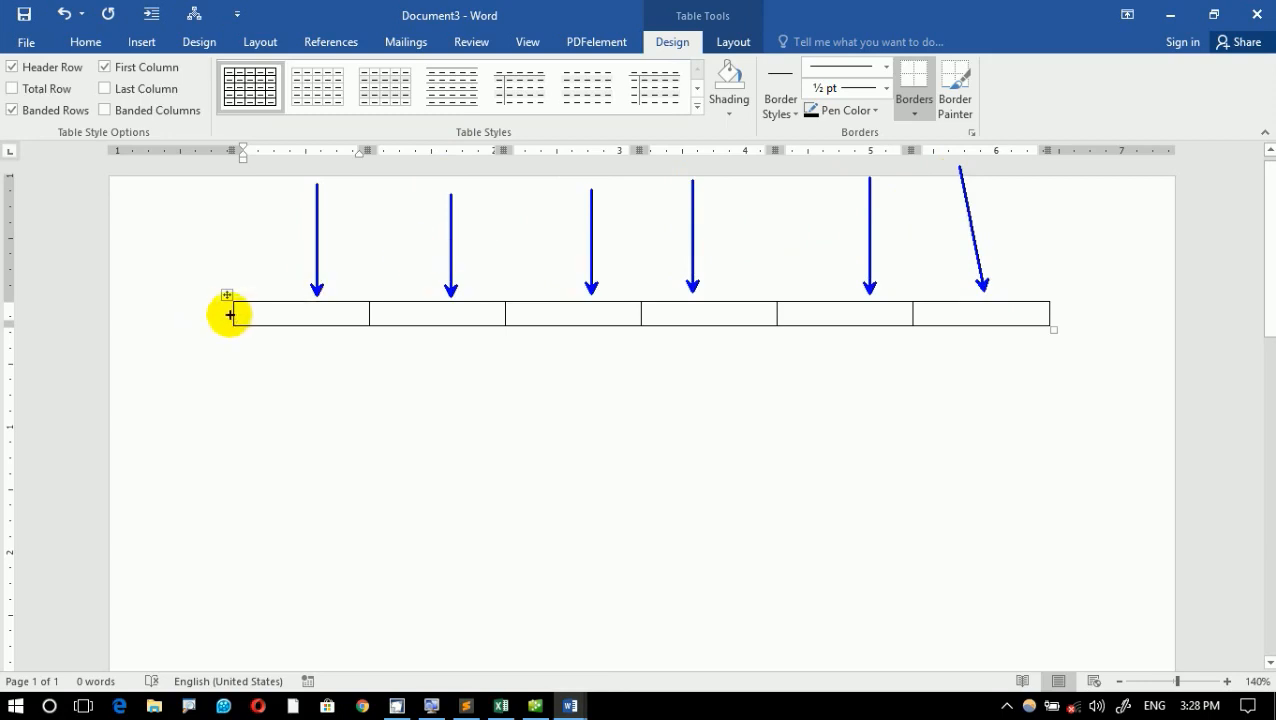
{"action": "mouse_move", "coordinate": [230, 315]}
{"action": "left_mouse_down"}
{"action": "mouse_move", "coordinate": [9, 276]}
{"action": "mouse_move", "coordinate": [6, 319]}
{"action": "mouse_move", "coordinate": [1262, 316]}
{"action": "mouse_move", "coordinate": [789, 345]}
{"action": "mouse_move", "coordinate": [9, 310]}
{"action": "mouse_move", "coordinate": [1171, 296]}
{"action": "mouse_move", "coordinate": [286, 298]}
{"action": "mouse_move", "coordinate": [934, 296]}
{"action": "mouse_move", "coordinate": [766, 309]}
{"action": "left_mouse_up"}
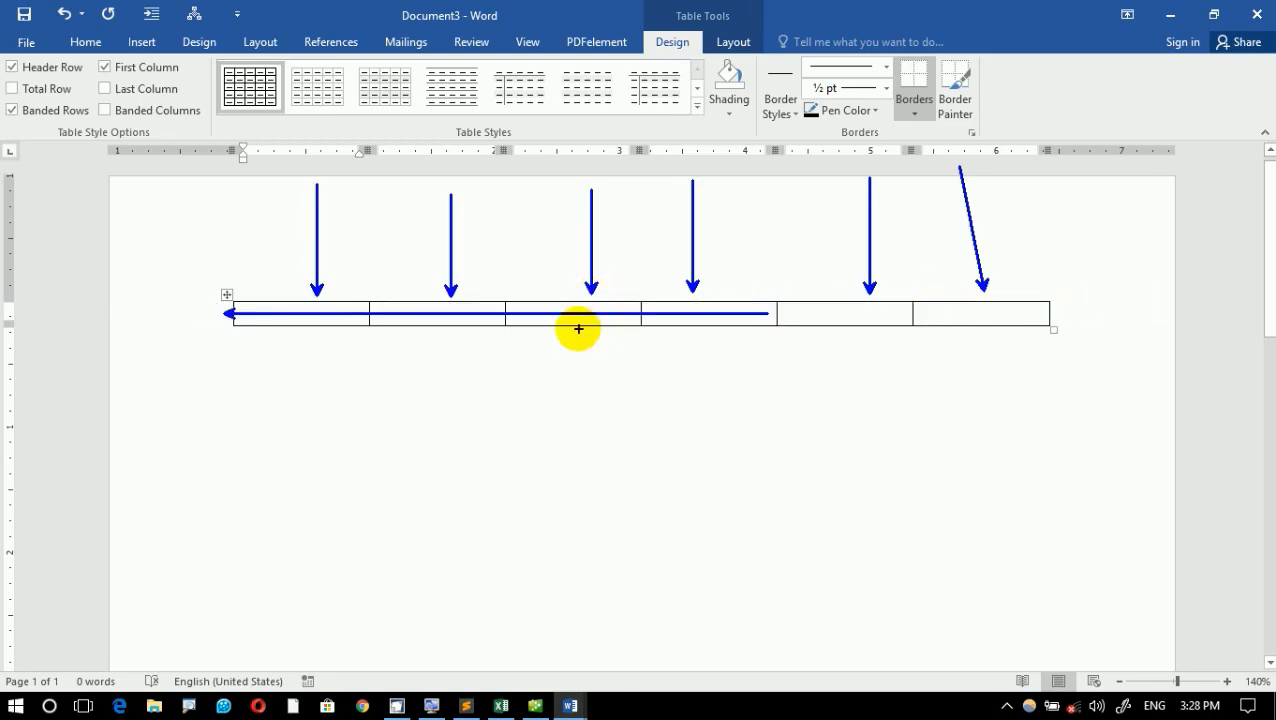
{"action": "key", "text": "Escape"}
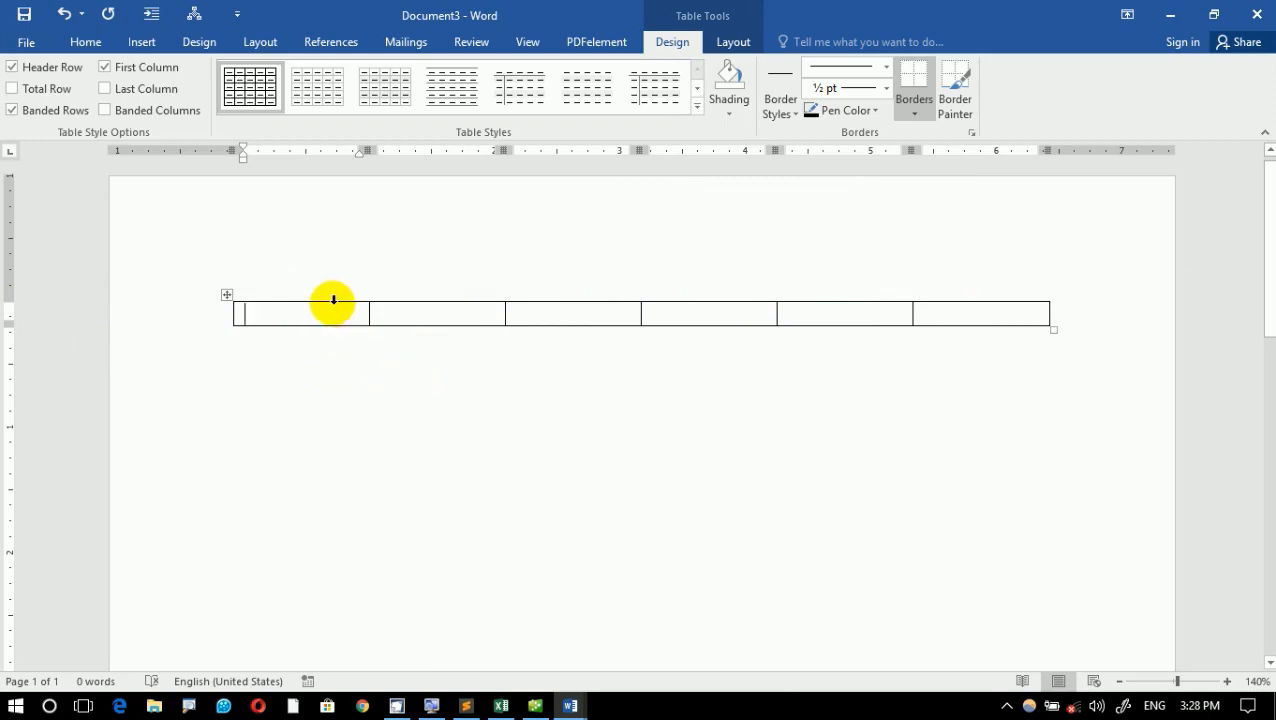
- Enter the headings ID, Name and Program in the first three cells of the table row
{"action": "type", "text": "Id"}
{"action": "key", "text": "Tab"}
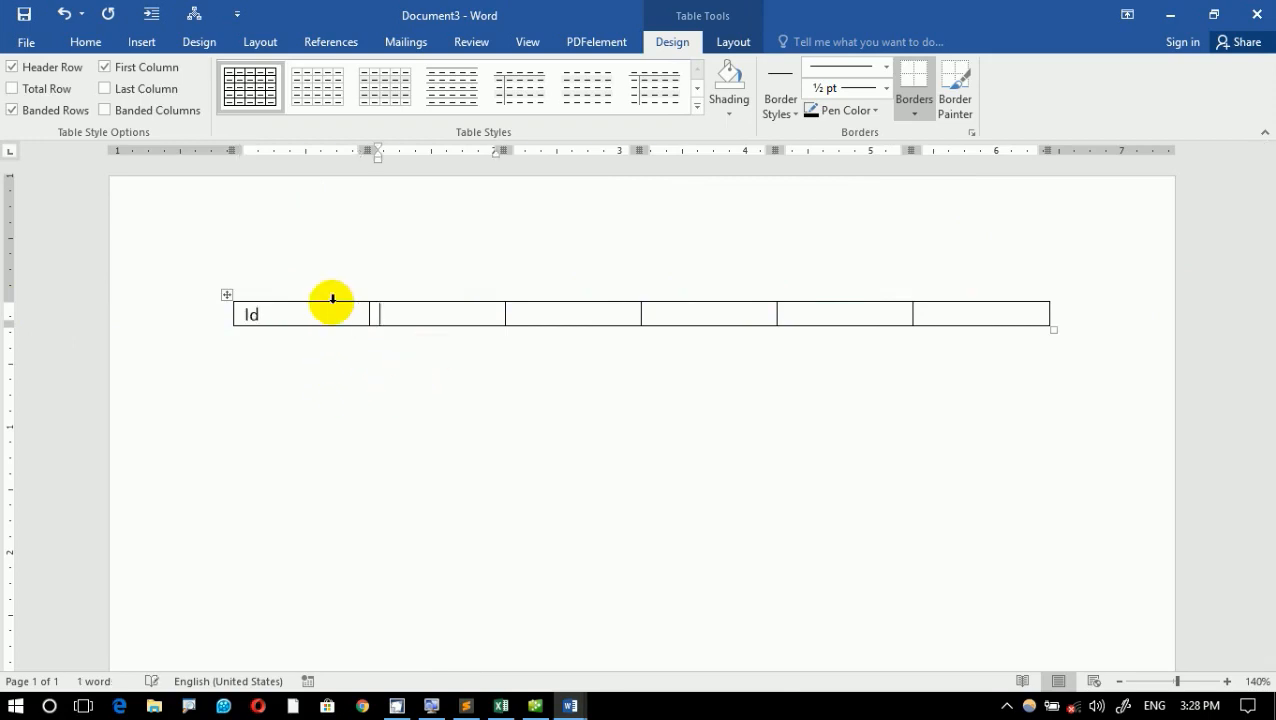
{"action": "key", "text": "Left"}
{"action": "type", "text": "ID"}
{"action": "key", "text": "Tab"}
{"action": "type", "text": "Name"}
{"action": "key", "text": "Tab"}
{"action": "key", "text": "Tab"}
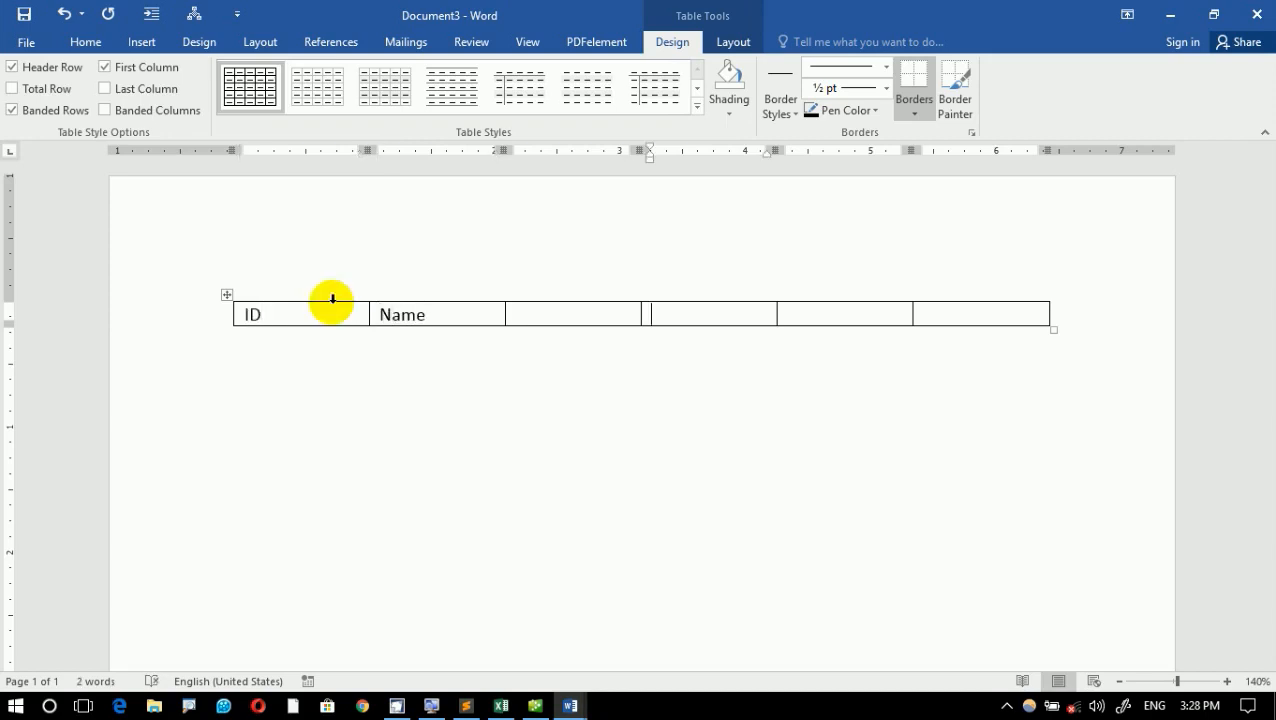
{"action": "key", "text": "shift+Tab"}
{"action": "key", "text": "BackSpace"}
{"action": "type", "text": "Program"}
{"action": "key", "text": "Tab"}
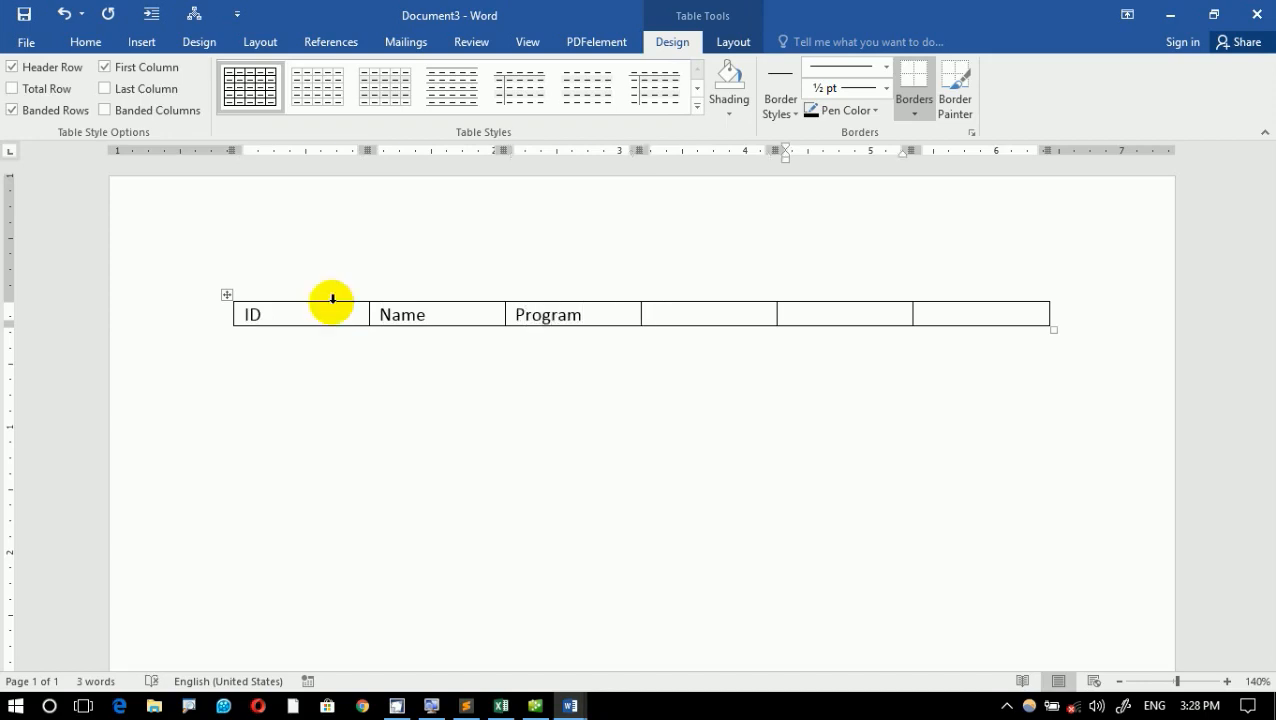
- Enter the headings Fee, Paid and Balance in the last three cells of the table row
{"action": "key", "text": "shift+Tab"}
{"action": "type", "text": "Fee"}
{"action": "key", "text": "Tab"}
{"action": "type", "text": "Paid"}
{"action": "key", "text": "Tab"}
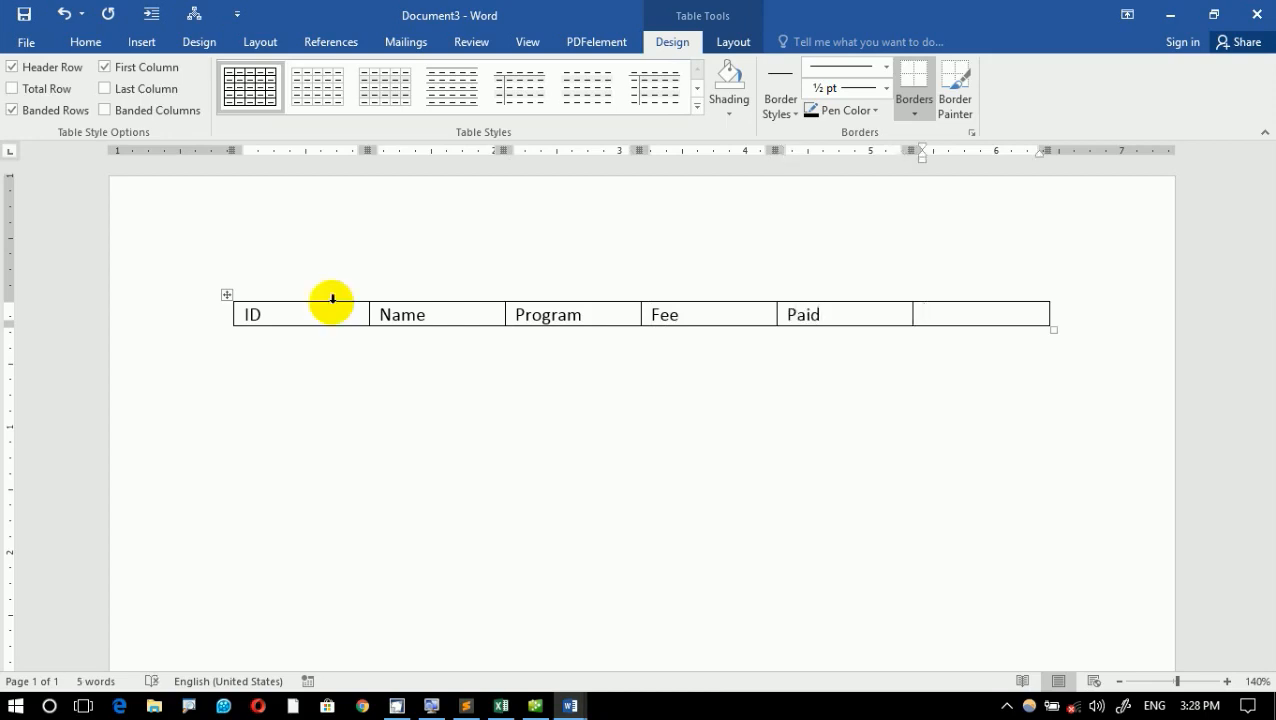
{"action": "type", "text": "Bala"}
{"action": "key", "text": "BackSpace"}
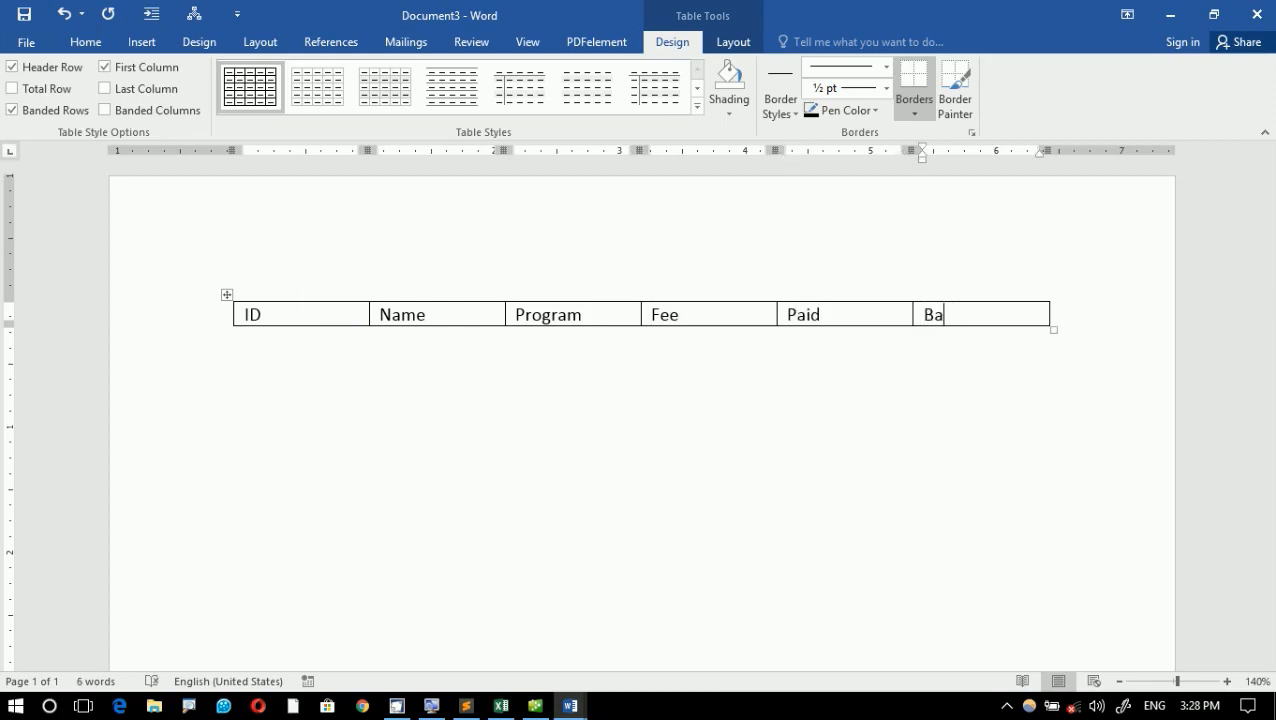
{"action": "type", "text": "lance"}
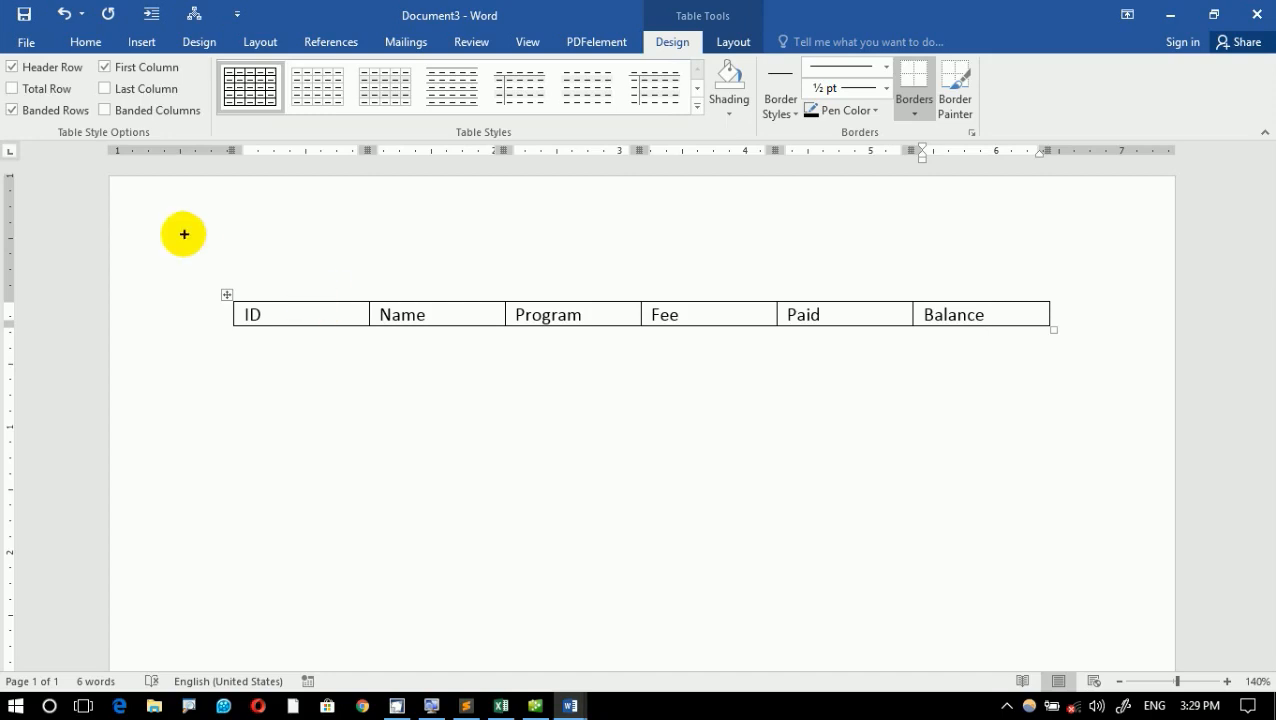
- Frame the header row on screen with a rectangle, point an arrow labelled "TAB" at it, and clear the annotations
{"action": "left_click_drag", "start_coordinate": [183, 266], "coordinate": [1073, 376]}
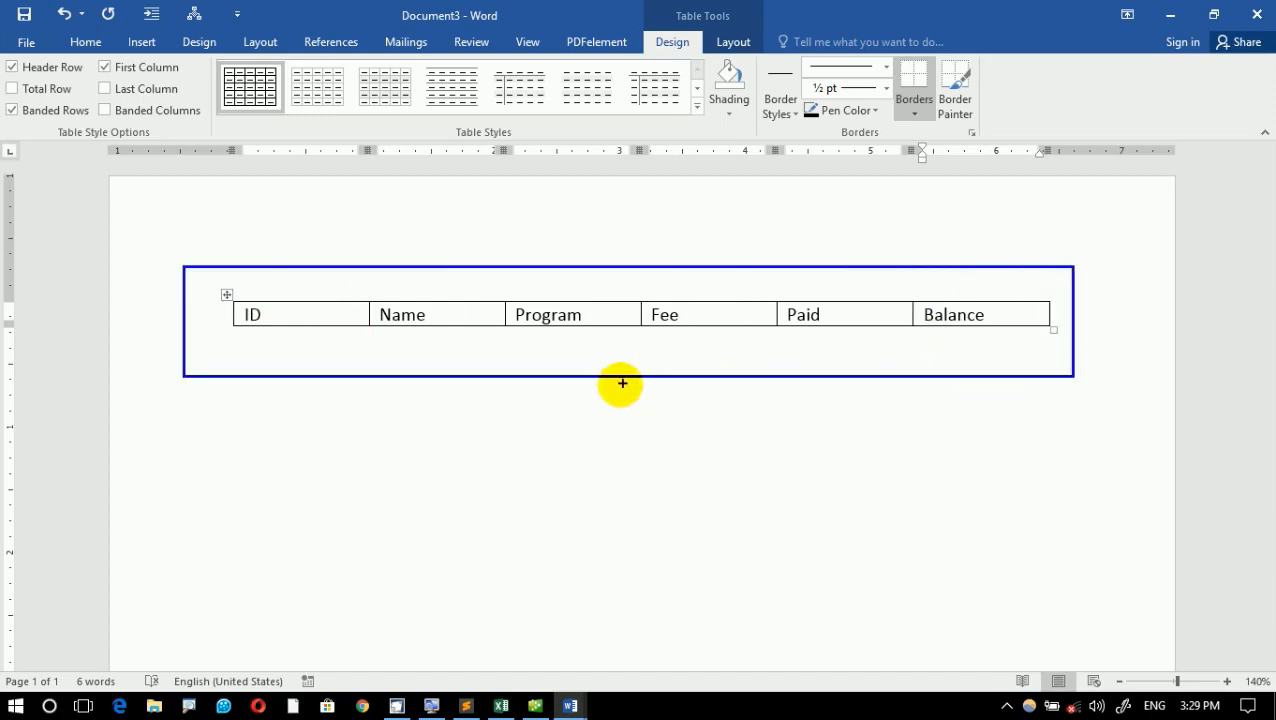
{"action": "left_click_drag", "start_coordinate": [621, 384], "coordinate": [534, 516]}
{"action": "type", "text": "t"}
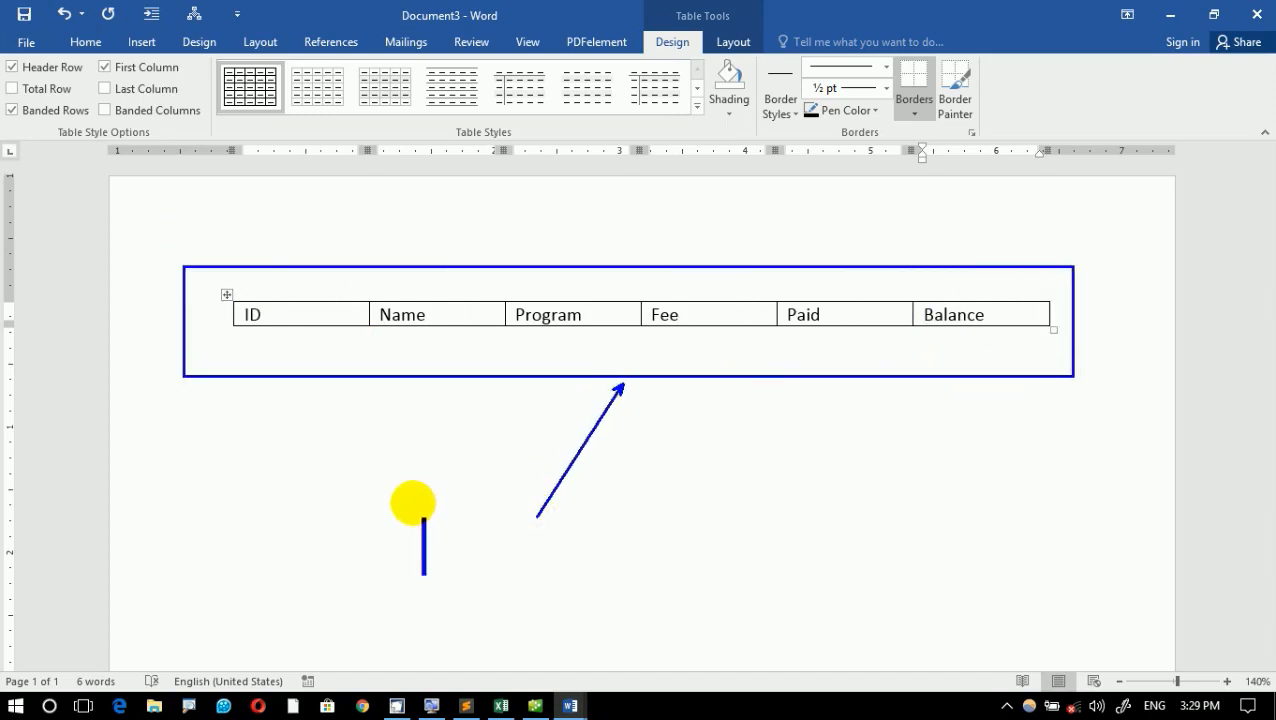
{"action": "type", "text": "TAB"}
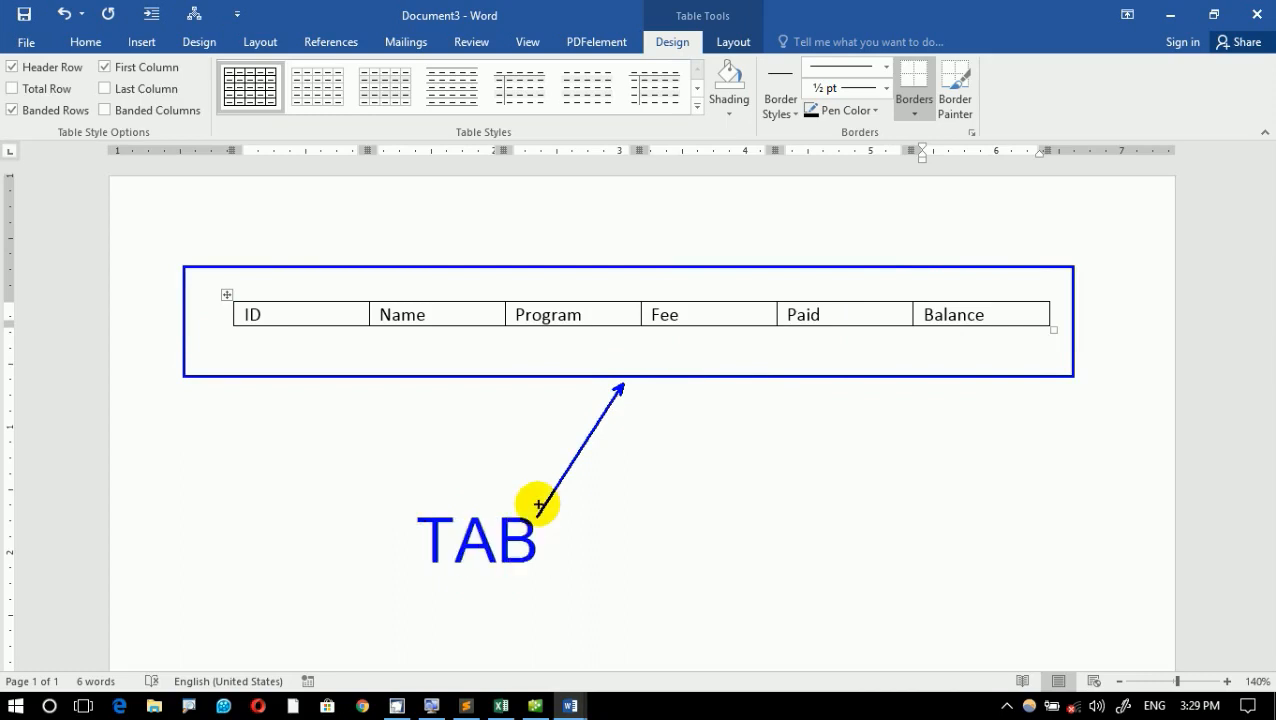
{"action": "key", "text": "Escape"}
- Launch the Windows On-Screen Keyboard and close it again
{"action": "key", "text": "super+r"}
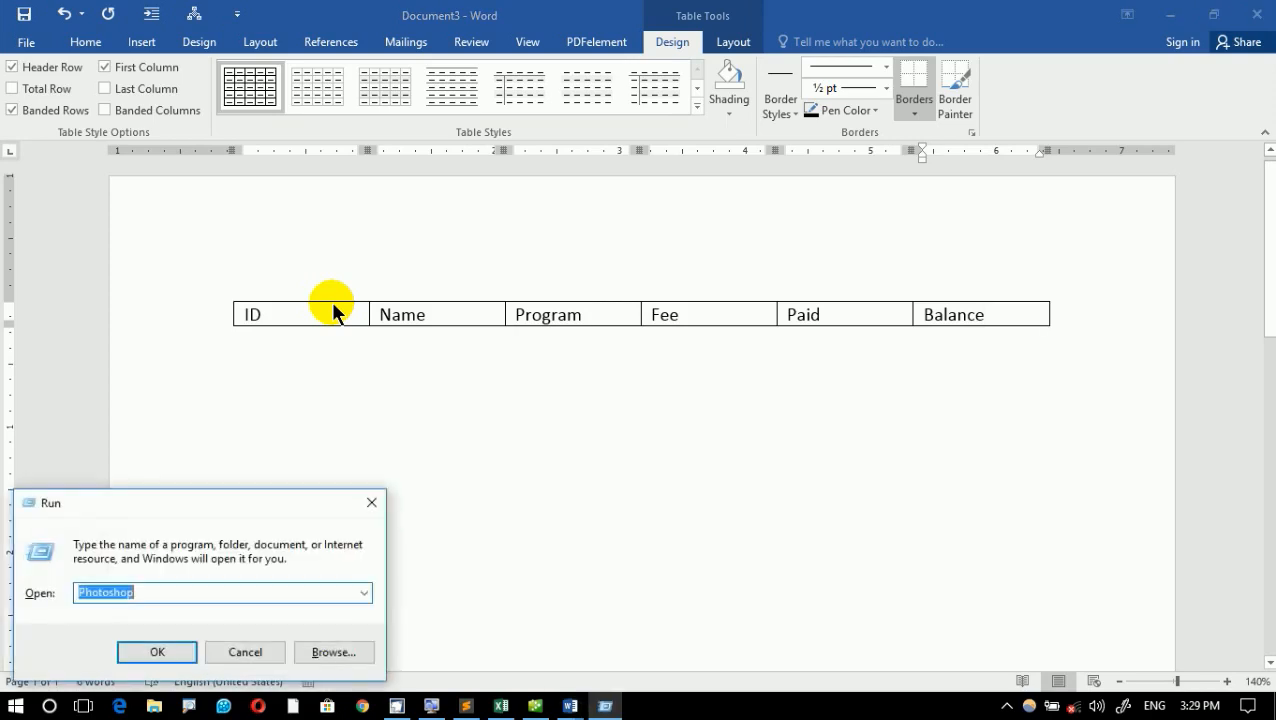
{"action": "type", "text": "cmd"}
{"action": "key", "text": "Return"}
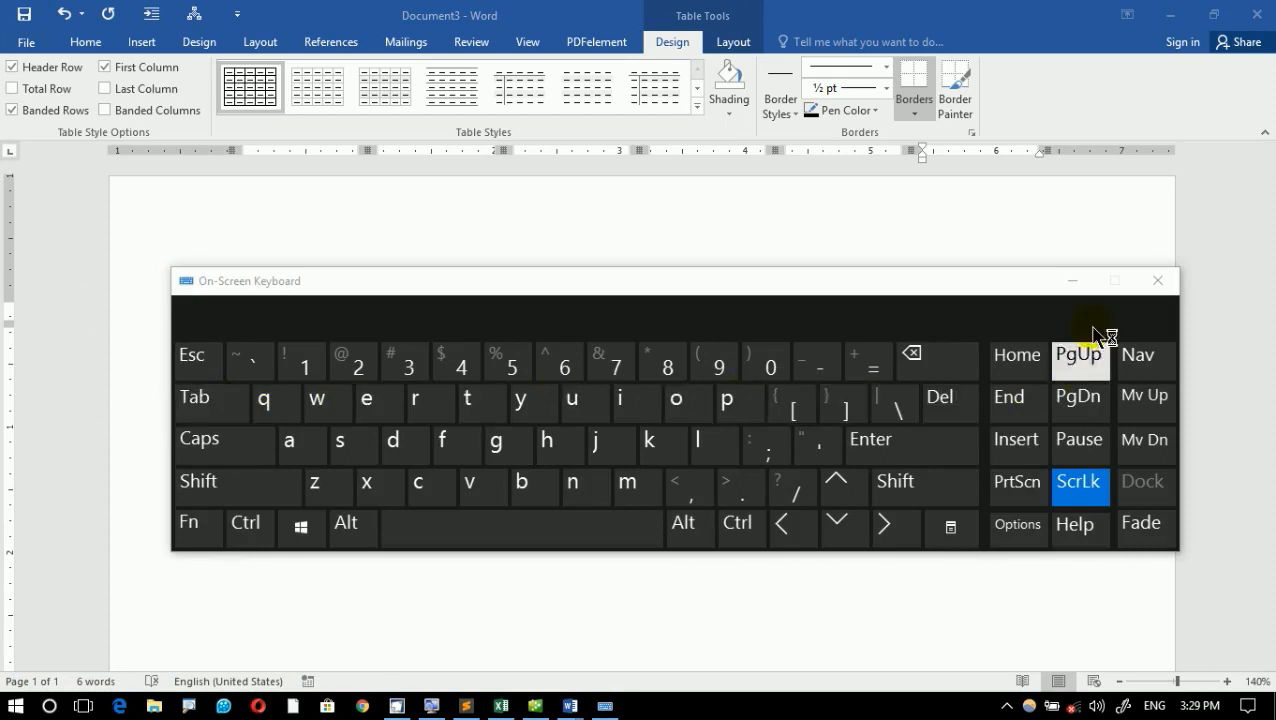
{"action": "left_click", "coordinate": [1158, 281]}
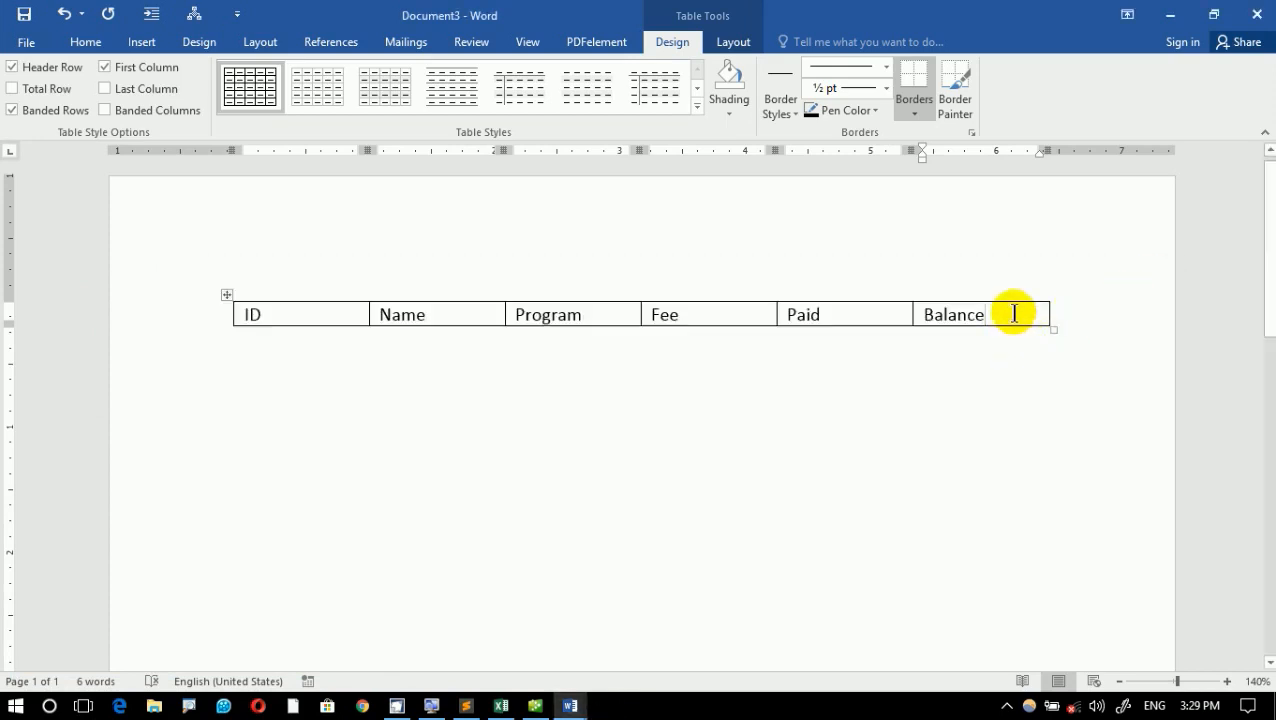
- Add eight empty rows below the header row of the table
{"action": "key", "text": "Tab"}
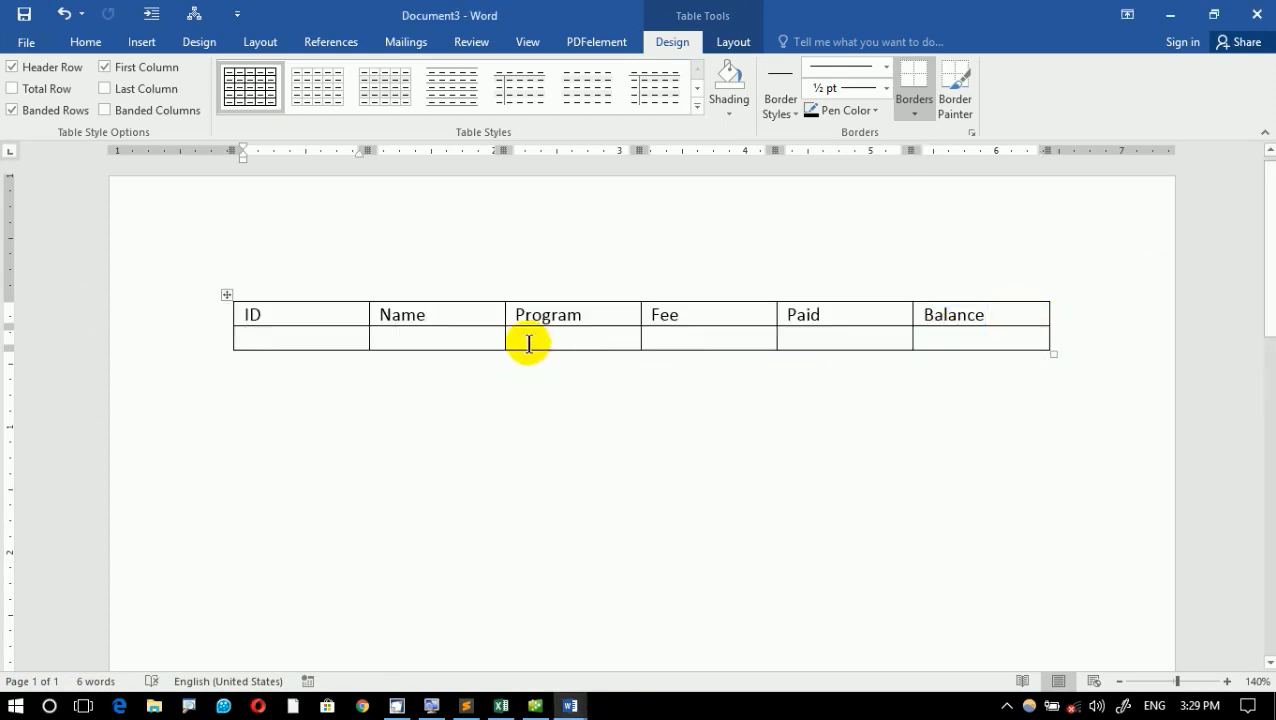
{"action": "key", "text": "Tab"}
{"action": "key", "text": "Tab"}
{"action": "key", "text": "Tab"}
{"action": "key", "text": "Tab"}
{"action": "key", "text": "Tab"}
{"action": "key", "text": "Tab"}
{"action": "key", "text": "Tab"}
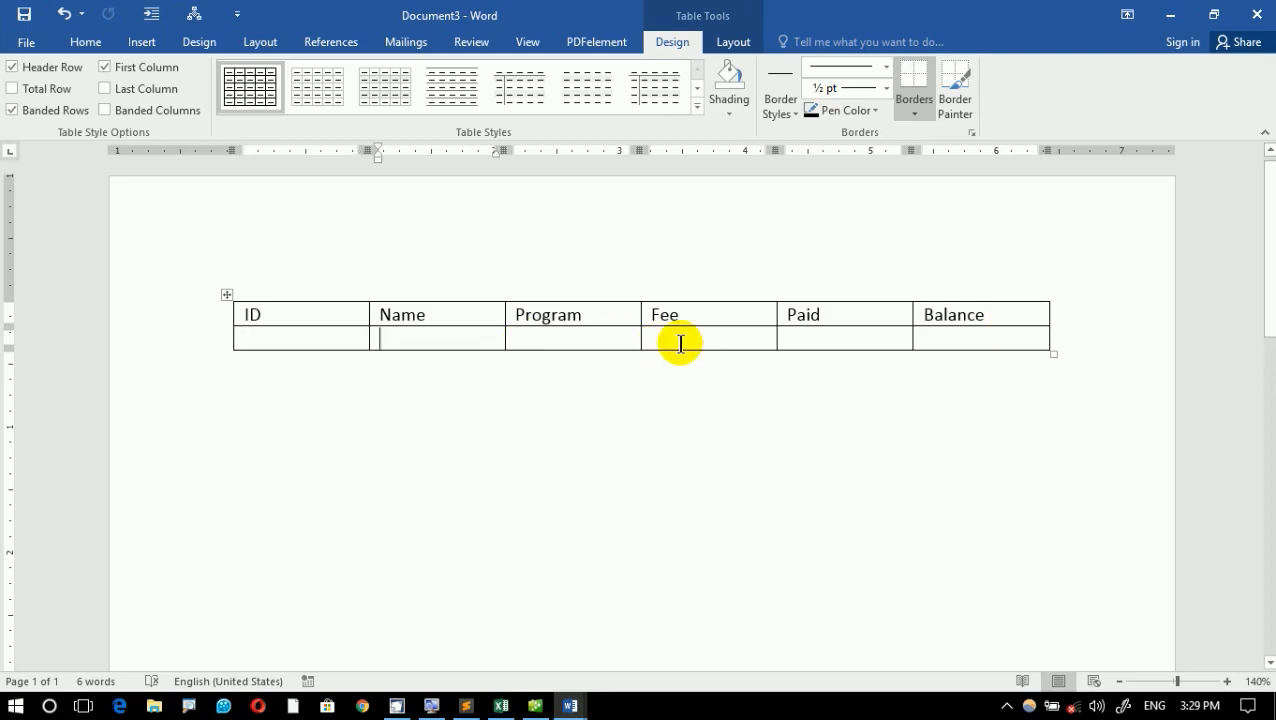
{"action": "key", "text": "Tab"}
{"action": "key", "text": "Tab"}
{"action": "key", "text": "Tab"}
{"action": "key", "text": "Tab"}
{"action": "key", "text": "Tab"}
{"action": "key", "text": "Tab"}
{"action": "key", "text": "Tab"}
{"action": "key", "text": "Tab"}
{"action": "key", "text": "Tab"}
{"action": "key", "text": "Tab"}
{"action": "key", "text": "Tab"}
{"action": "key", "text": "Tab"}
{"action": "key", "text": "Tab"}
{"action": "key", "text": "Tab"}
{"action": "key", "text": "Tab"}
{"action": "key", "text": "Tab"}
{"action": "key", "text": "Tab"}
{"action": "key", "text": "Tab"}
{"action": "key", "text": "Tab"}
{"action": "key", "text": "Tab"}
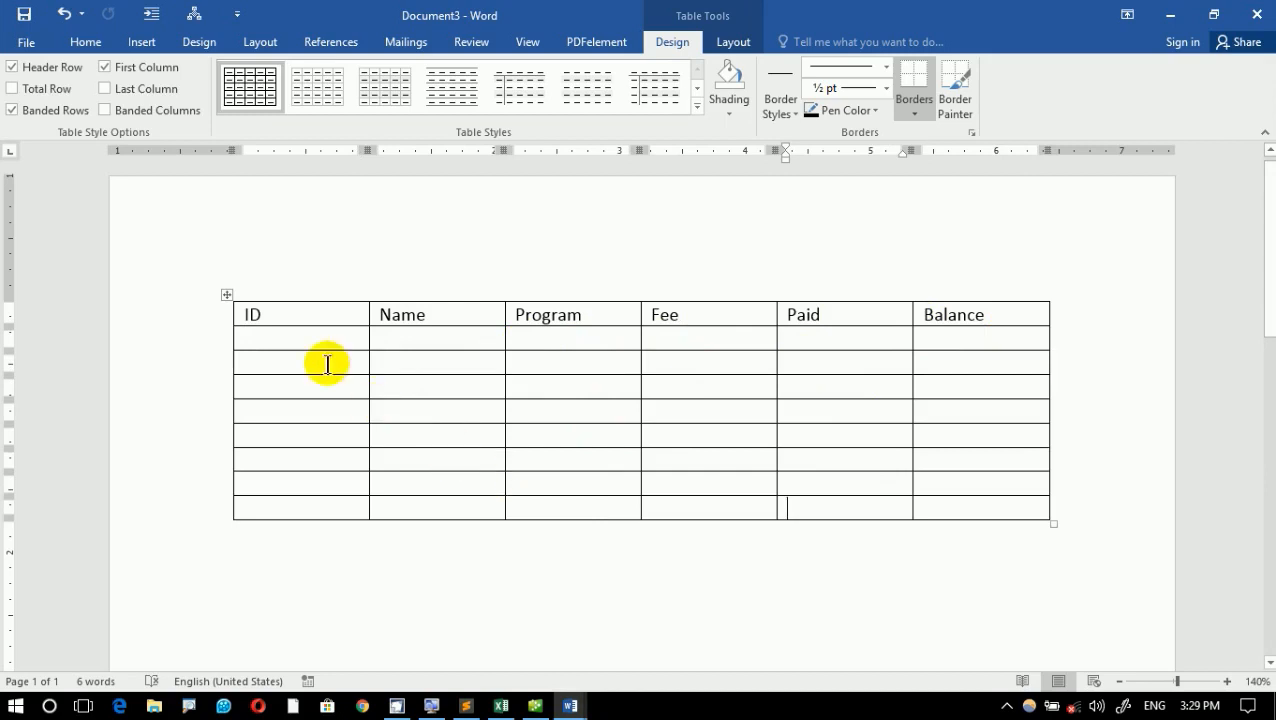
- Number the eight rows under the ID heading from 1 to 8
{"action": "left_click", "coordinate": [307, 341]}
{"action": "type", "text": "1"}
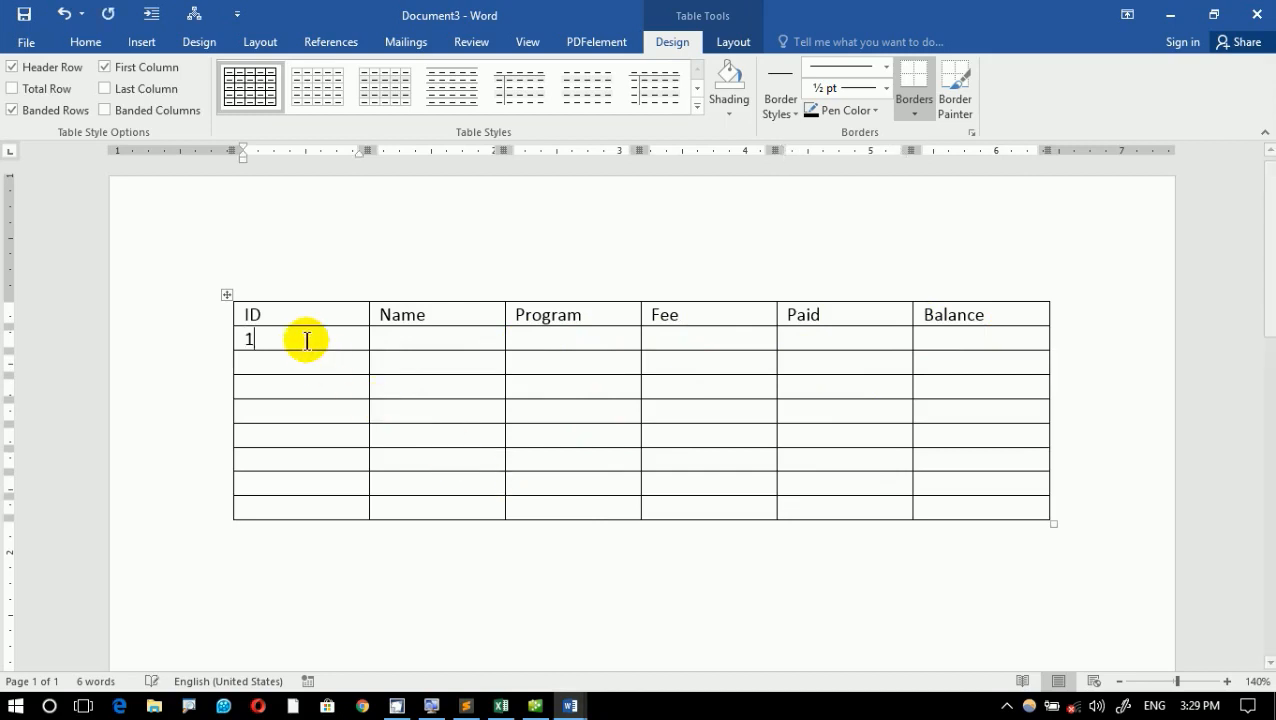
{"action": "key", "text": "Down"}
{"action": "key", "text": "2"}
{"action": "key", "text": "Down"}
{"action": "key", "text": "3"}
{"action": "key", "text": "Down"}
{"action": "key", "text": "4"}
{"action": "key", "text": "Down"}
{"action": "key", "text": "5"}
{"action": "key", "text": "Down"}
{"action": "key", "text": "6"}
{"action": "key", "text": "Down"}
{"action": "type", "text": "7"}
{"action": "key", "text": "Down"}
{"action": "type", "text": "8"}
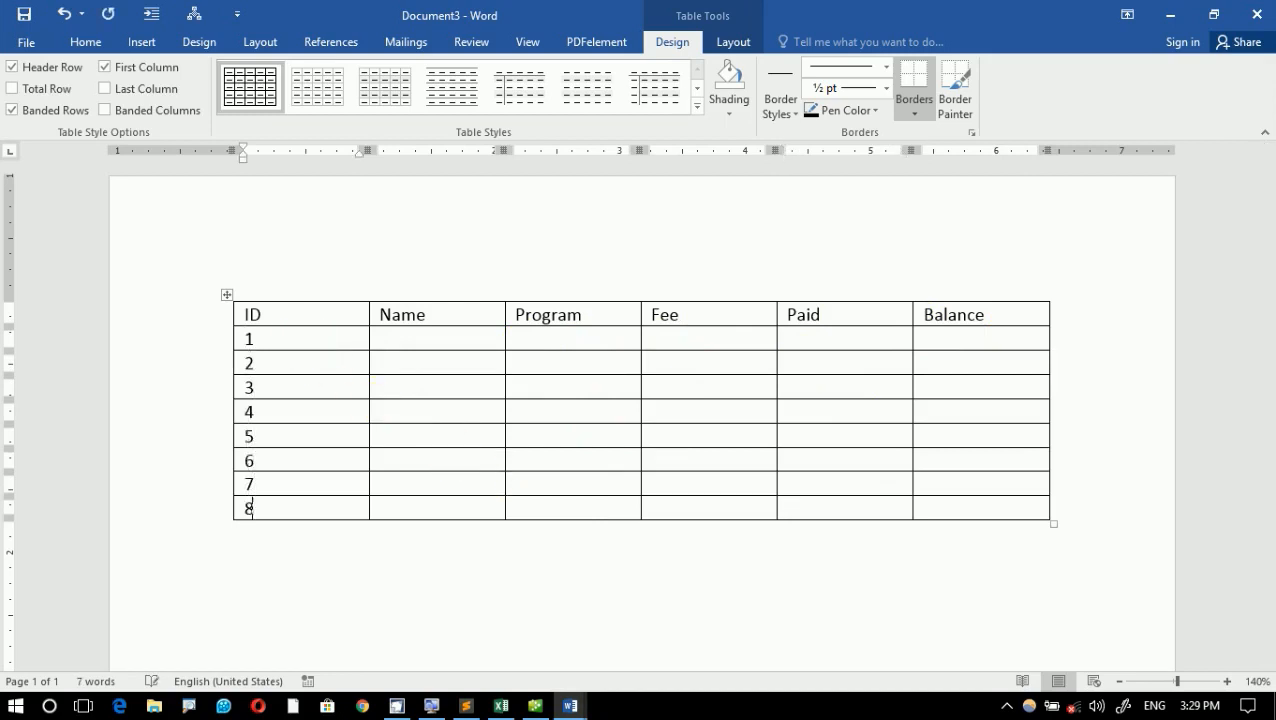
- Enter the students' names under the Name heading for IDs 1 to 5
{"action": "left_click", "coordinate": [458, 338]}
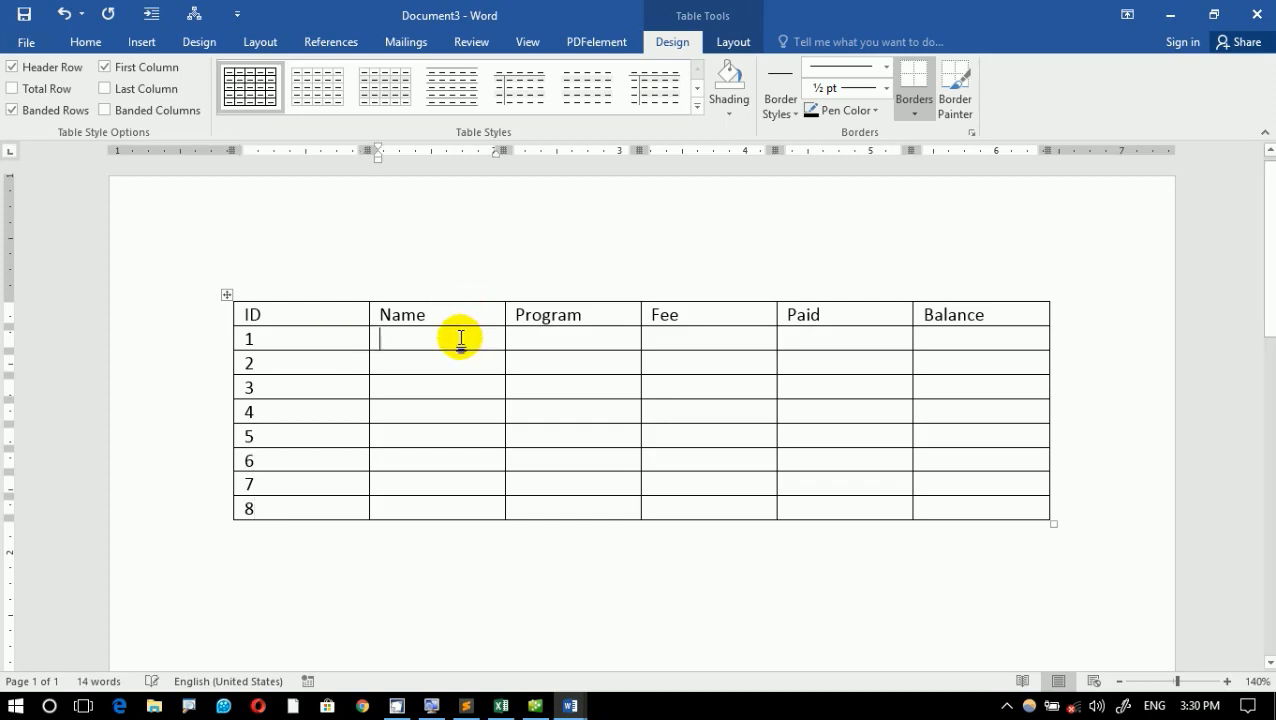
{"action": "type", "text": "khan"}
{"action": "key", "text": "Down"}
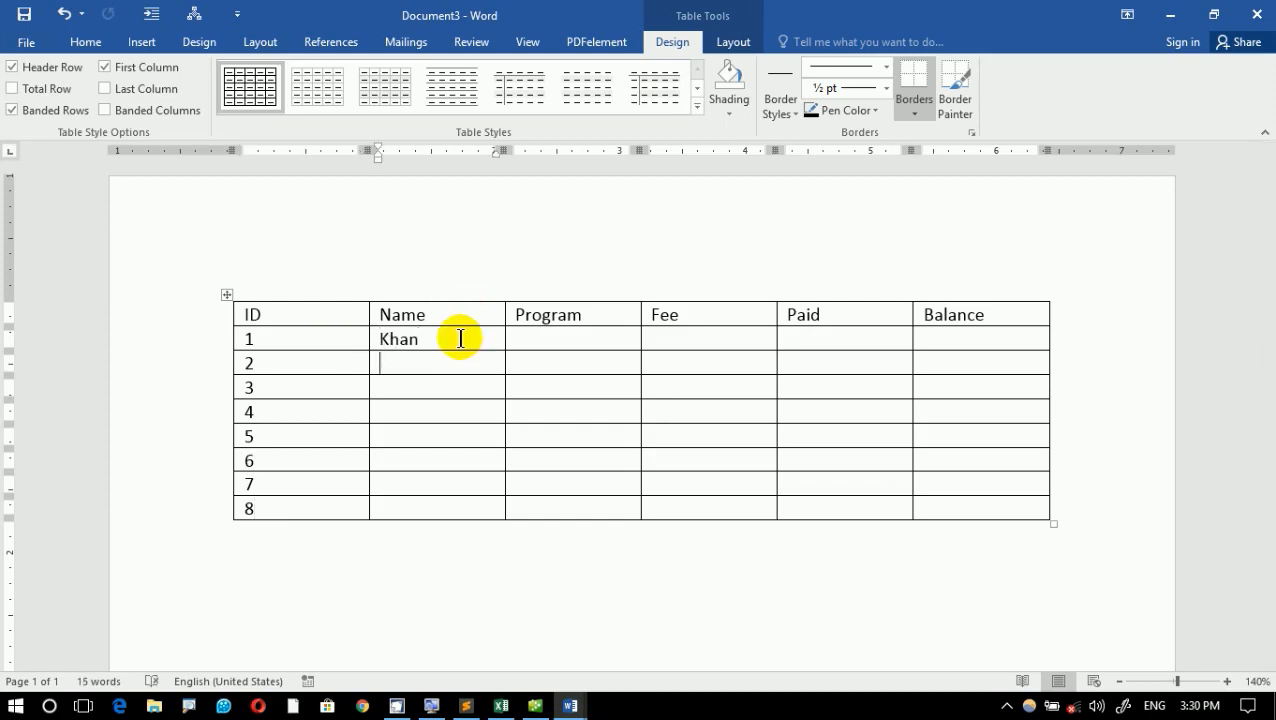
{"action": "type", "text": "Jan"}
{"action": "key", "text": "Down"}
{"action": "type", "text": "Noor"}
{"action": "key", "text": "Down"}
{"action": "type", "text": "A"}
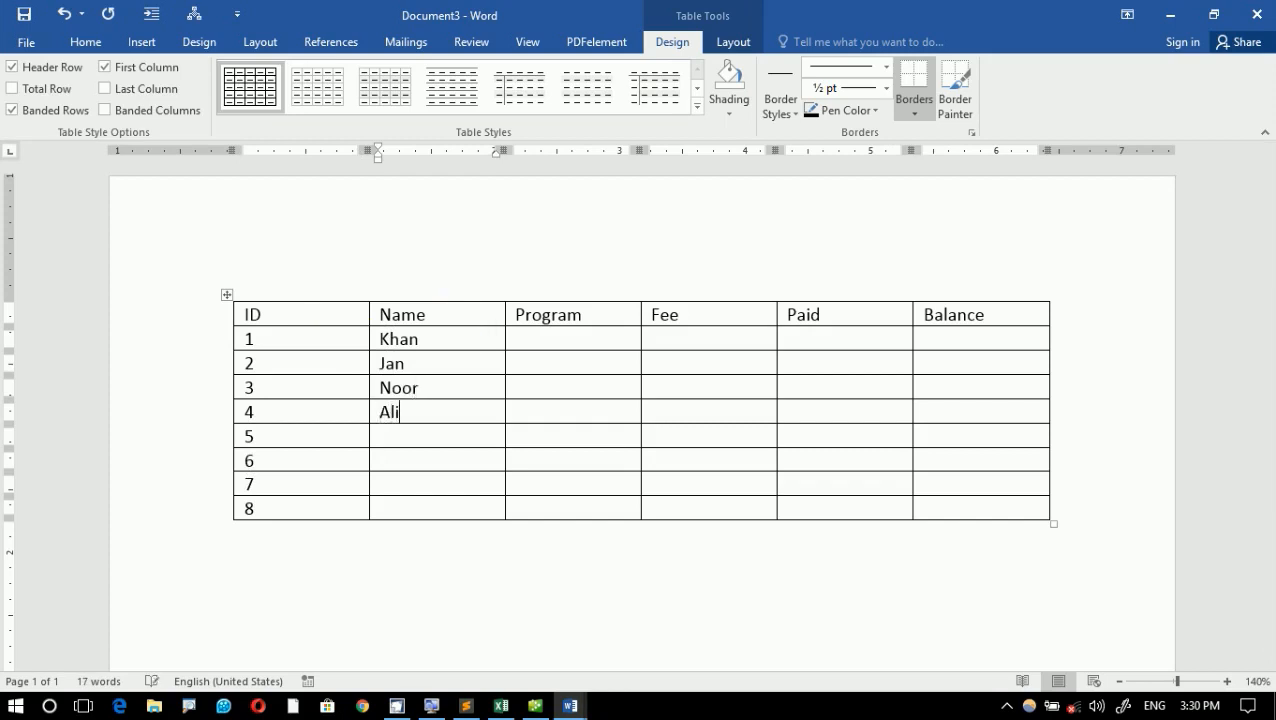
{"action": "key", "text": "Down"}
{"action": "type", "text": "Afghan"}
- Fill in the remaining students' names in the Name column for IDs 6 to 8
{"action": "key", "text": "Tab"}
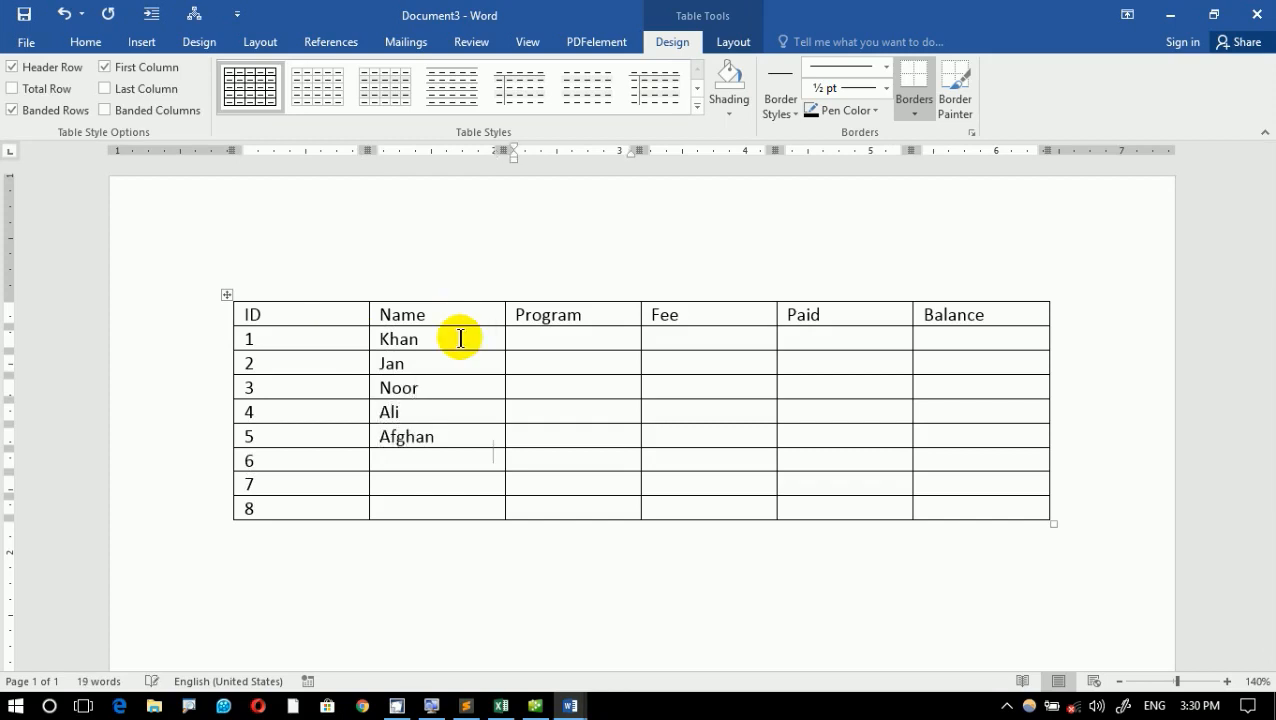
{"action": "key", "text": "Left"}
{"action": "type", "text": "Kamal"}
{"action": "key", "text": "Down"}
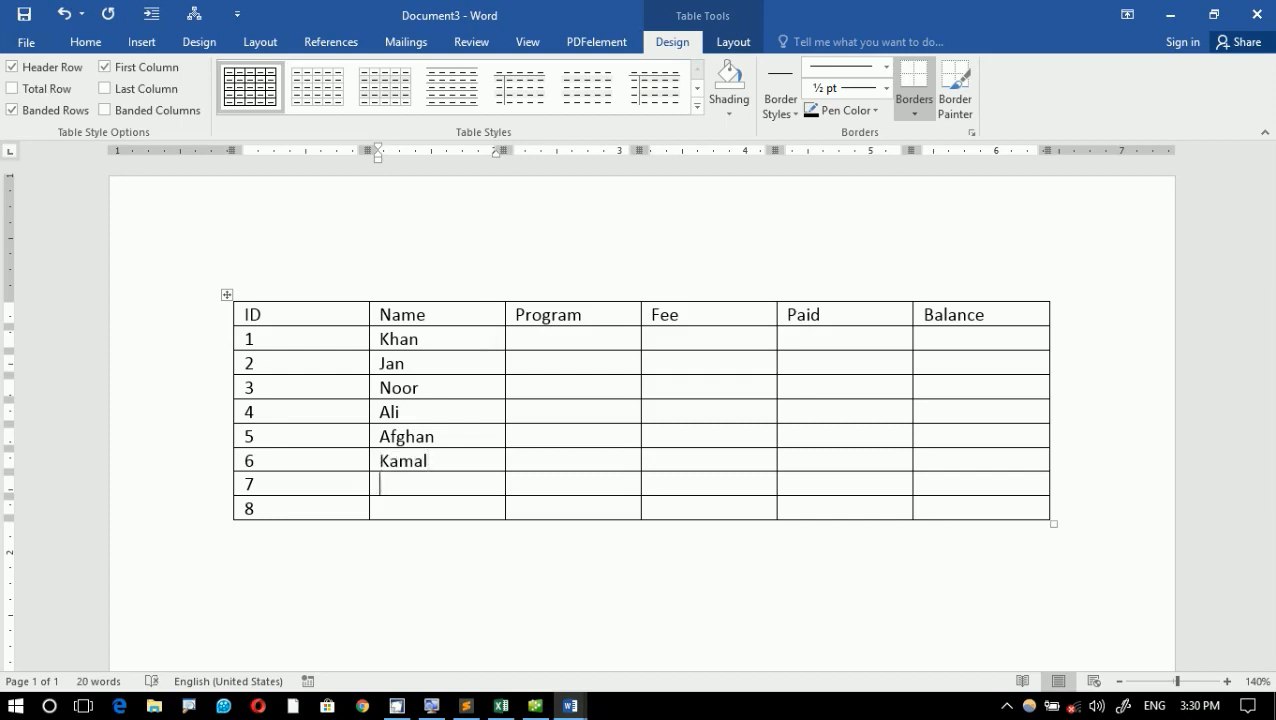
{"action": "type", "text": "Am"}
{"action": "key", "text": "BackSpace"}
{"action": "type", "text": "jmal"}
{"action": "key", "text": "Down"}
{"action": "type", "text": "Wah"}
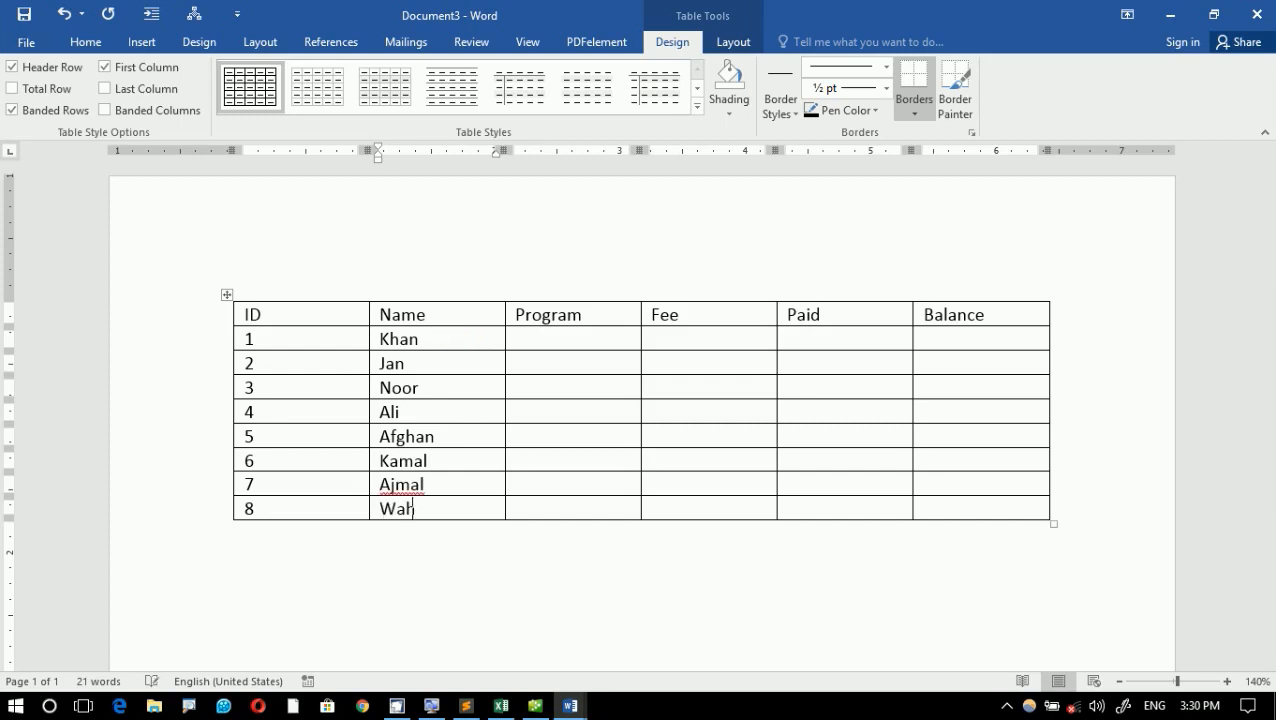
{"action": "type", "text": "id"}
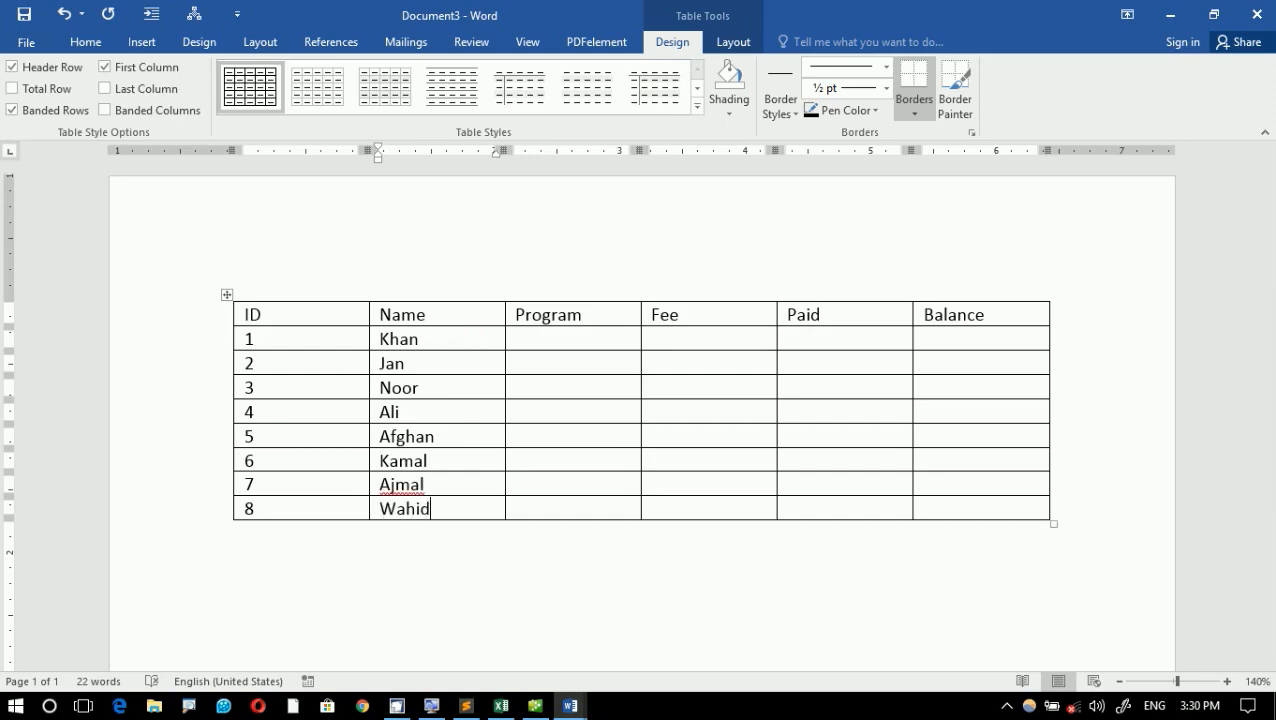
- Enter Word, Excel, Access, Grammar and DEL in the Program column for IDs 1 to 5
{"action": "left_click", "coordinate": [599, 340]}
{"action": "type", "text": "Word"}
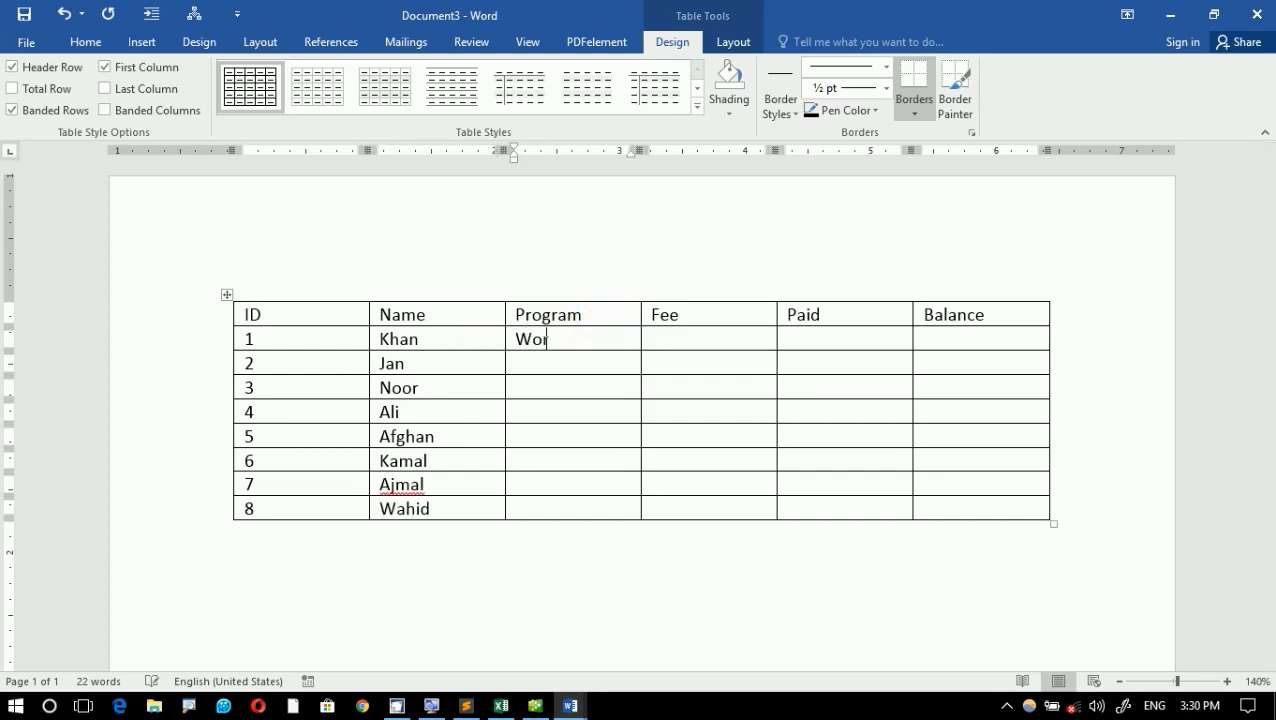
{"action": "key", "text": "Tab"}
{"action": "key", "text": "Left"}
{"action": "key", "text": "Down"}
{"action": "type", "text": "Excel"}
{"action": "key", "text": "Down"}
{"action": "type", "text": "Access"}
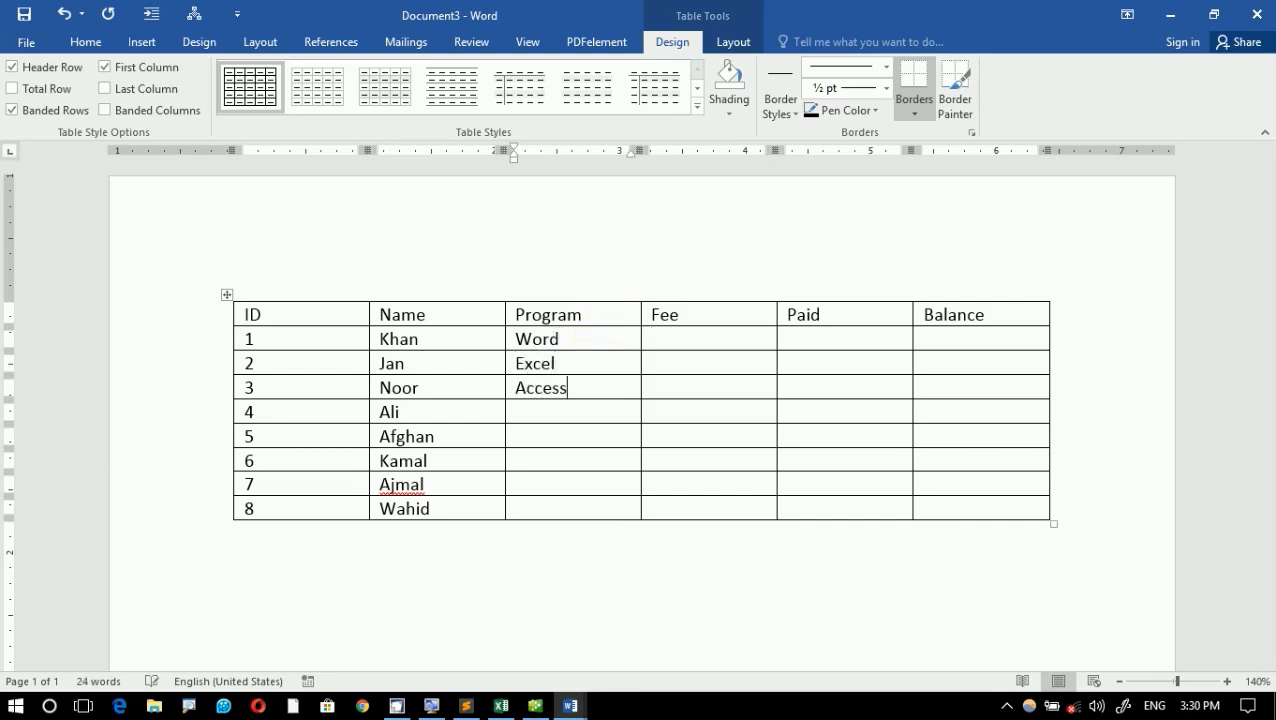
{"action": "key", "text": "Down"}
{"action": "type", "text": "Grammar"}
{"action": "key", "text": "Down"}
{"action": "type", "text": "DEL"}
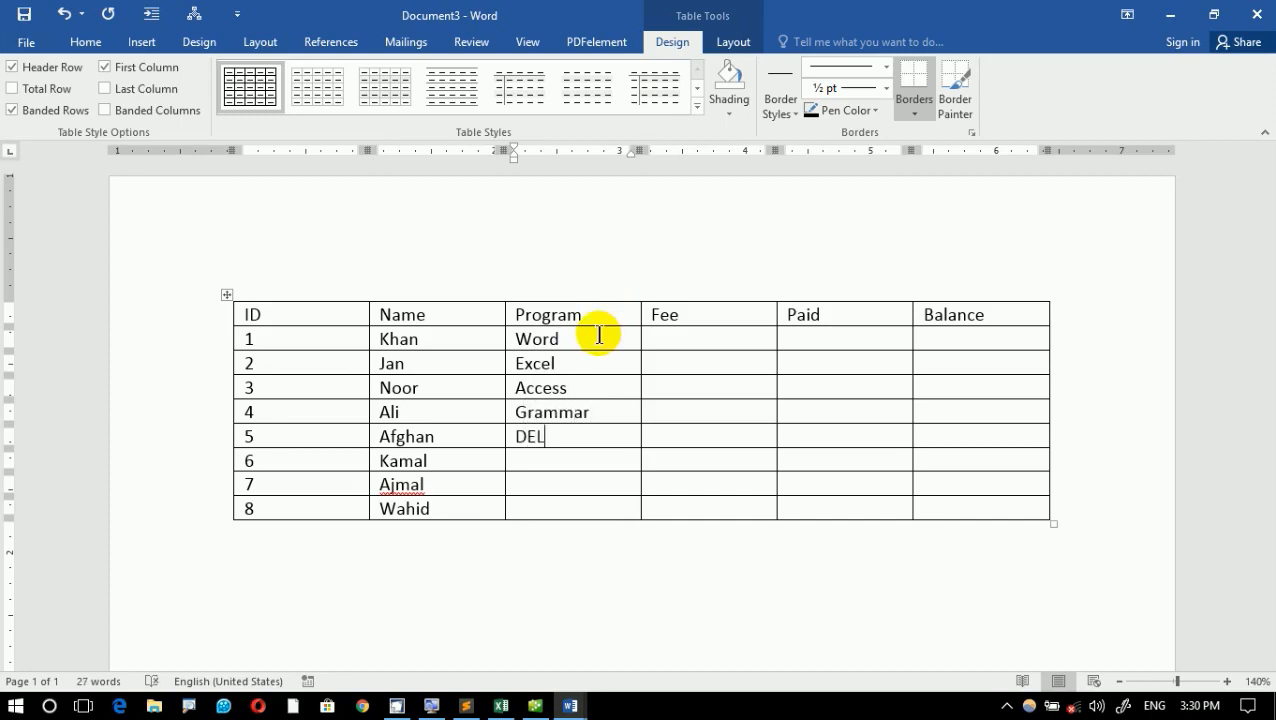
- Enter MOSt, Windows and Hardware in the Program column for IDs 6 to 8
{"action": "key", "text": "Down"}
{"action": "type", "text": "MOSt"}
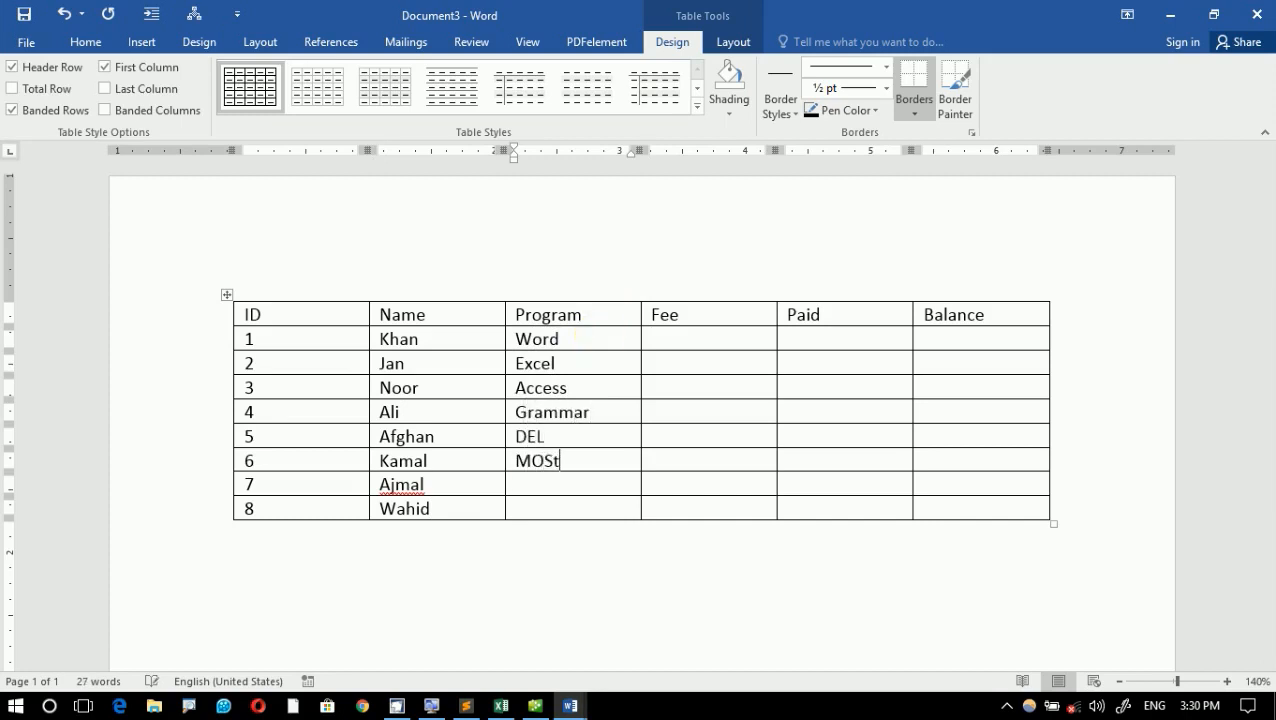
{"action": "key", "text": "Down"}
{"action": "type", "text": "Wimdows"}
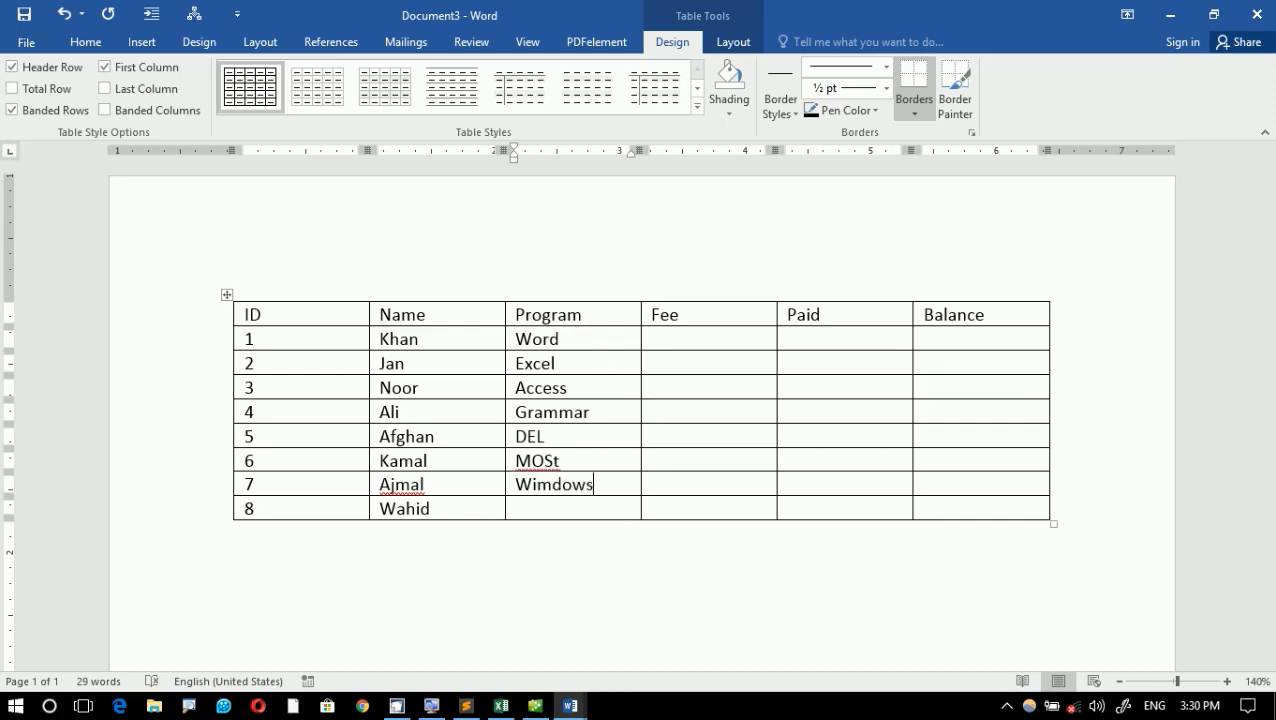
{"action": "key", "text": "BackSpace"}
{"action": "key", "text": "BackSpace"}
{"action": "key", "text": "BackSpace"}
{"action": "key", "text": "BackSpace"}
{"action": "key", "text": "BackSpace"}
{"action": "type", "text": "mn"}
{"action": "key", "text": "BackSpace"}
{"action": "key", "text": "BackSpace"}
{"action": "type", "text": "ndows"}
{"action": "key", "text": "Down"}
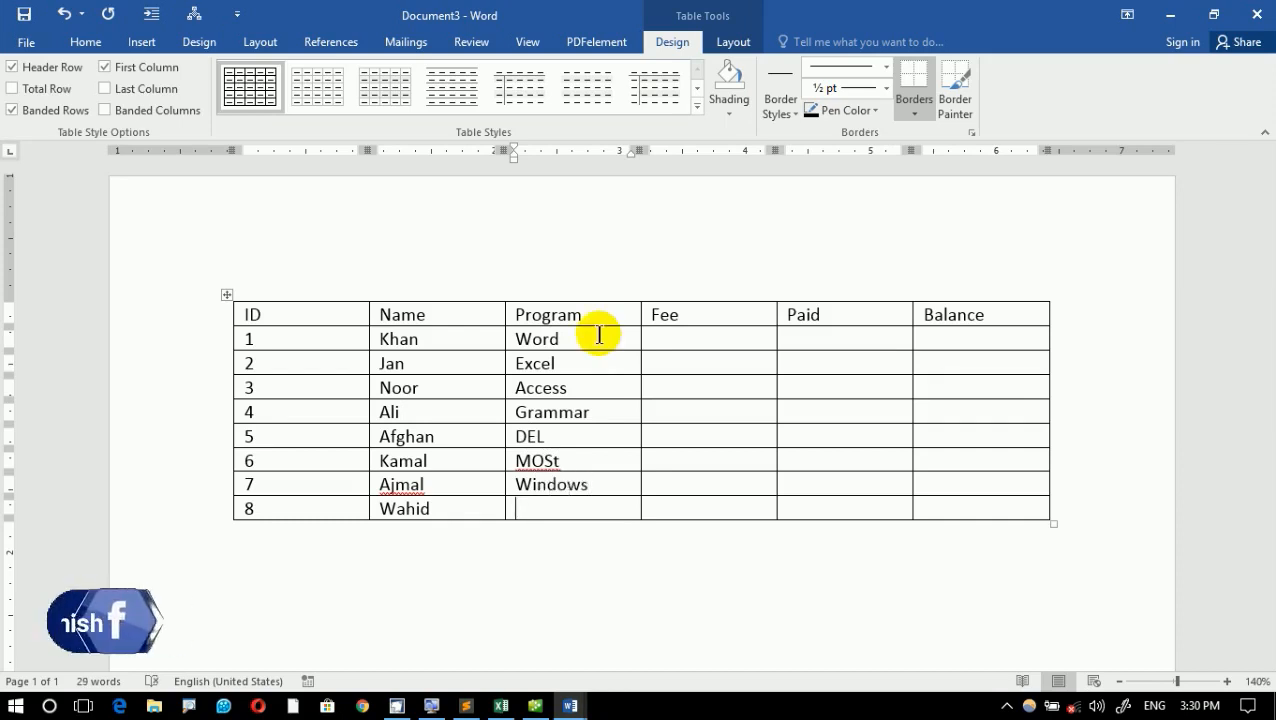
{"action": "type", "text": "Ha"}
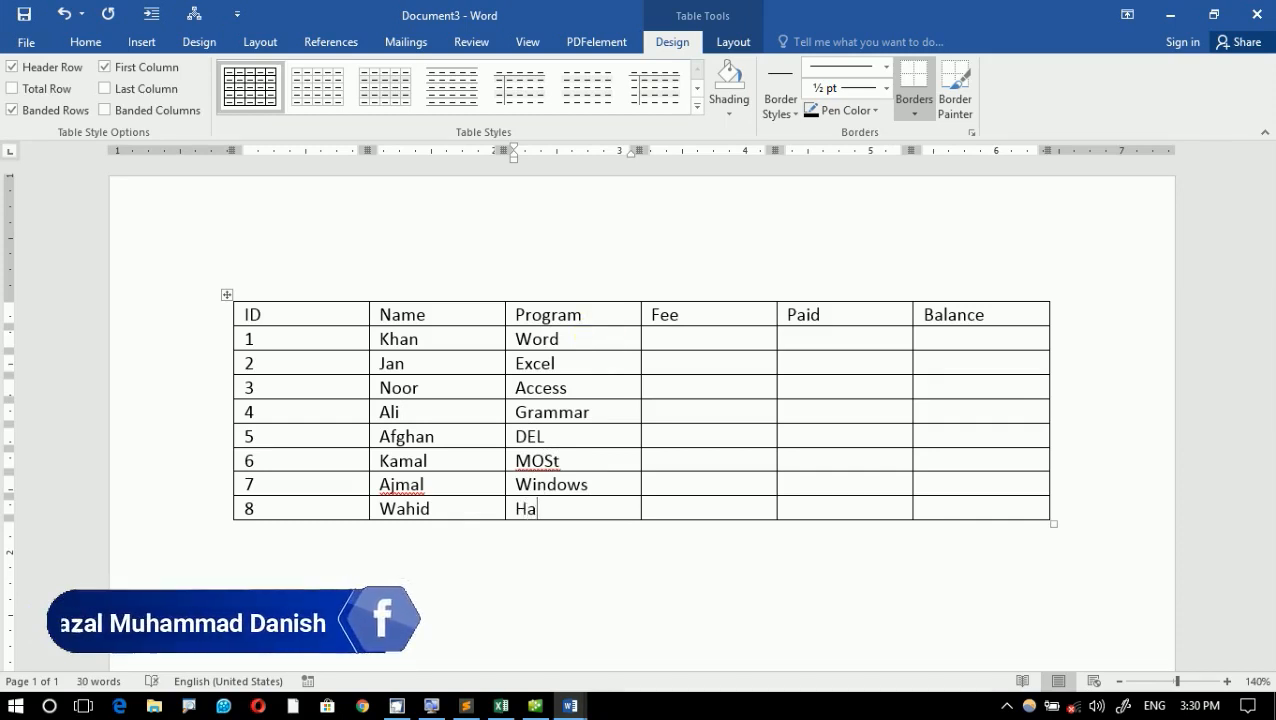
{"action": "type", "text": "rdware"}
- Enter 900, 800, 700, 600 and 400 in the Fee column for IDs 1 to 5
{"action": "left_click", "coordinate": [709, 334]}
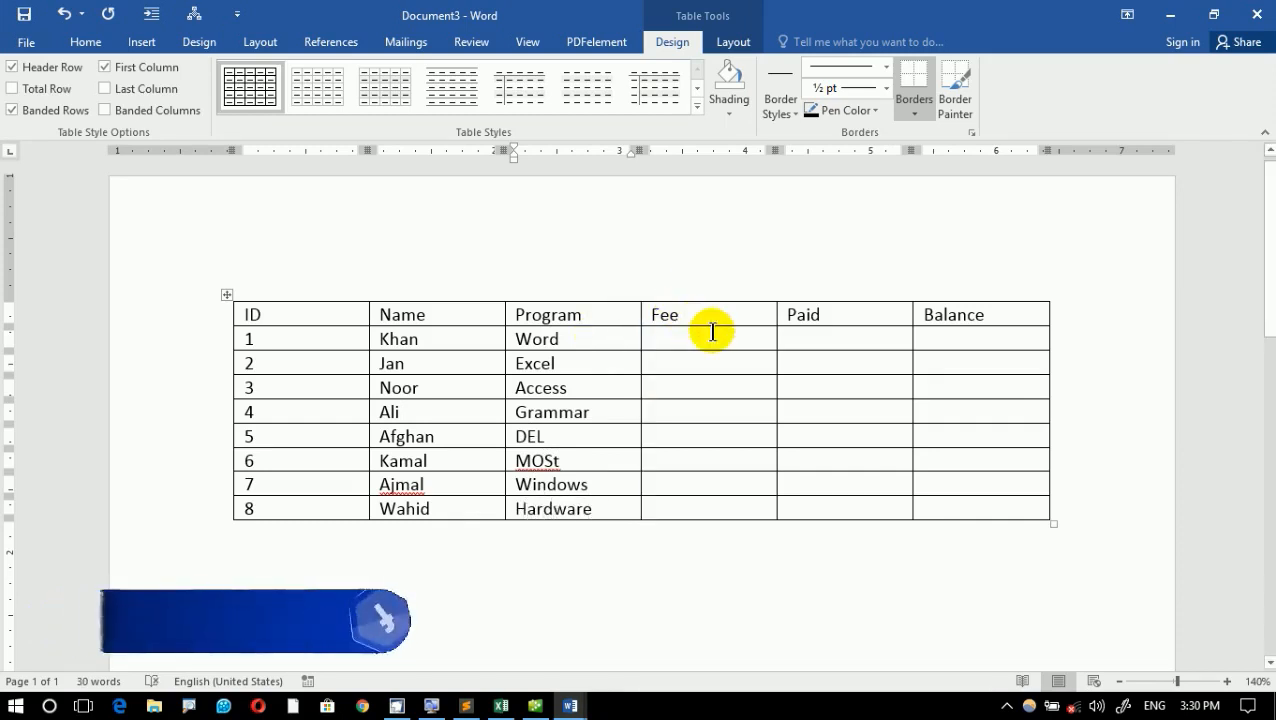
{"action": "type", "text": "900"}
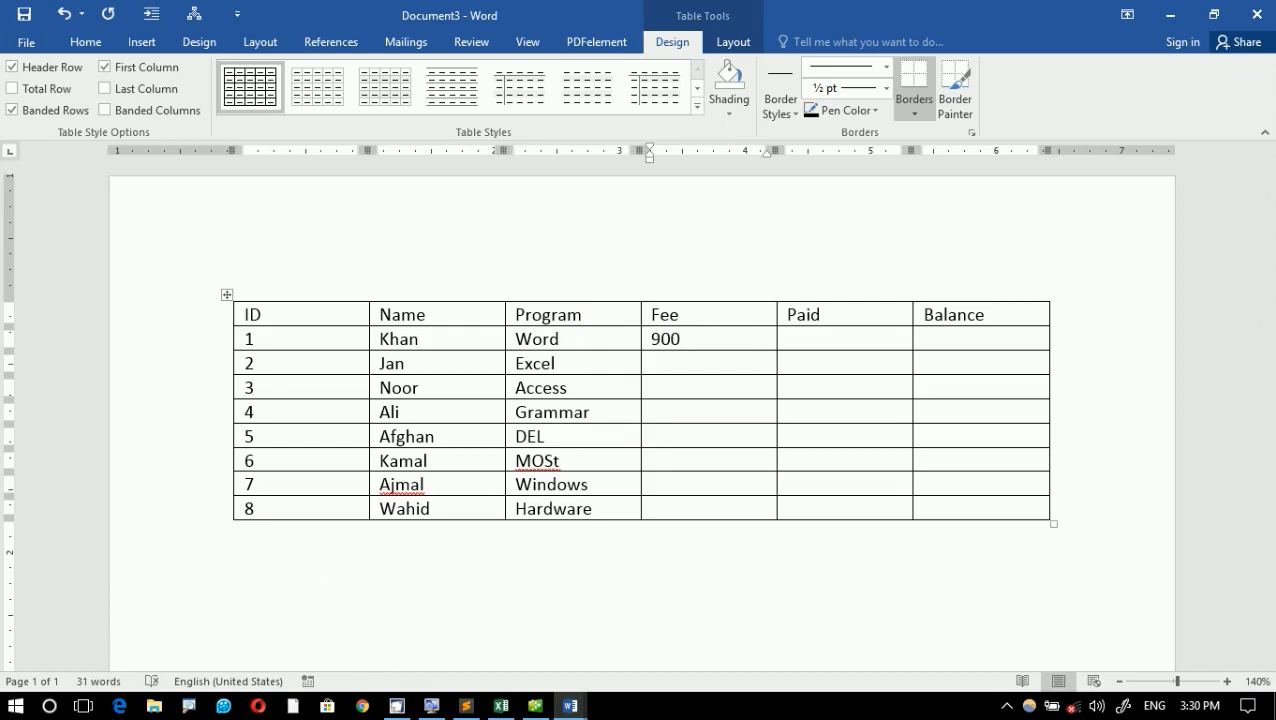
{"action": "key", "text": "Down"}
{"action": "type", "text": "800"}
{"action": "key", "text": "Down"}
{"action": "type", "text": "700"}
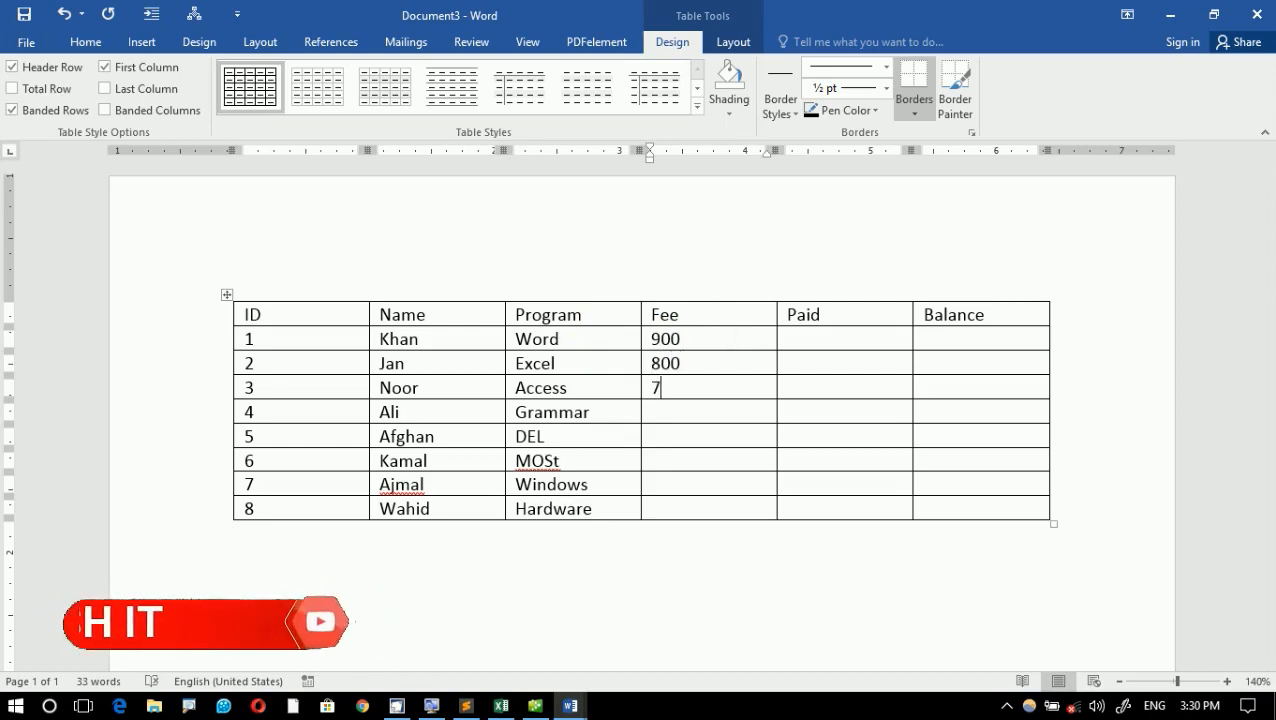
{"action": "key", "text": "Down"}
{"action": "type", "text": "600"}
{"action": "key", "text": "Down"}
{"action": "type", "text": "400"}
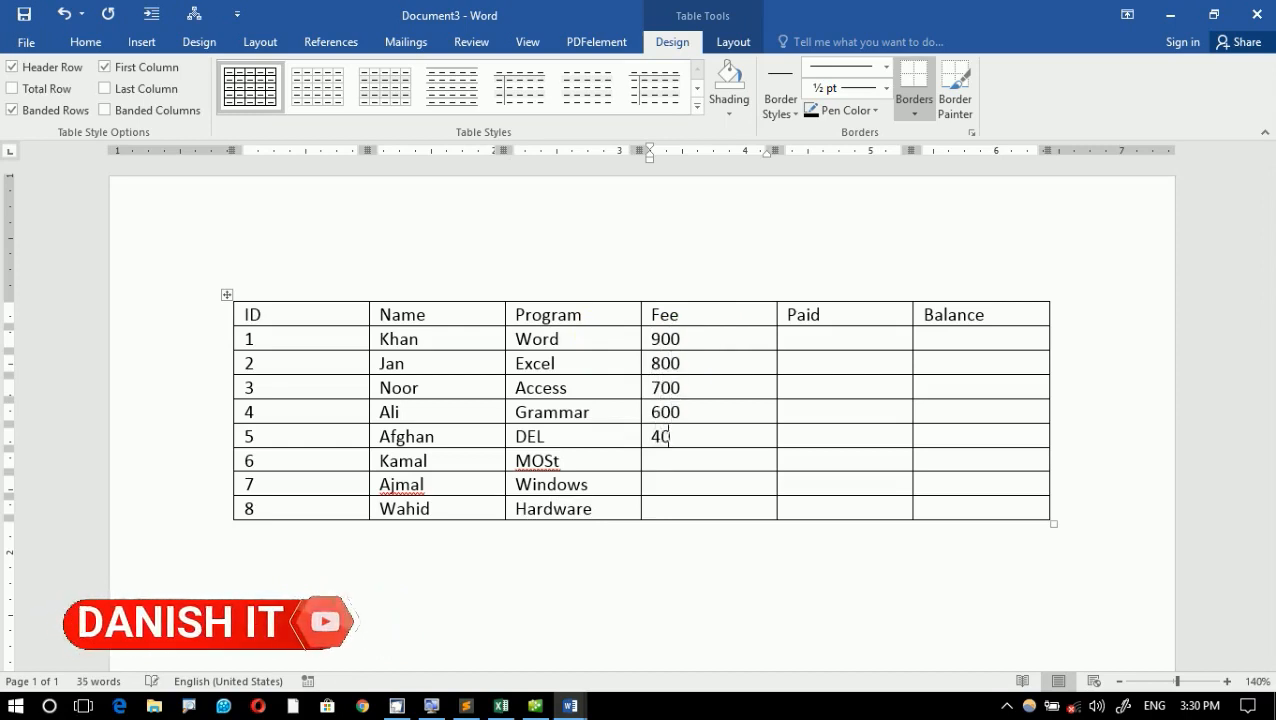
- Enter 500, 3000 and 200 in the Fee column for IDs 6 to 8
{"action": "key", "text": "Down"}
{"action": "type", "text": "500"}
{"action": "key", "text": "Down"}
{"action": "type", "text": "3000"}
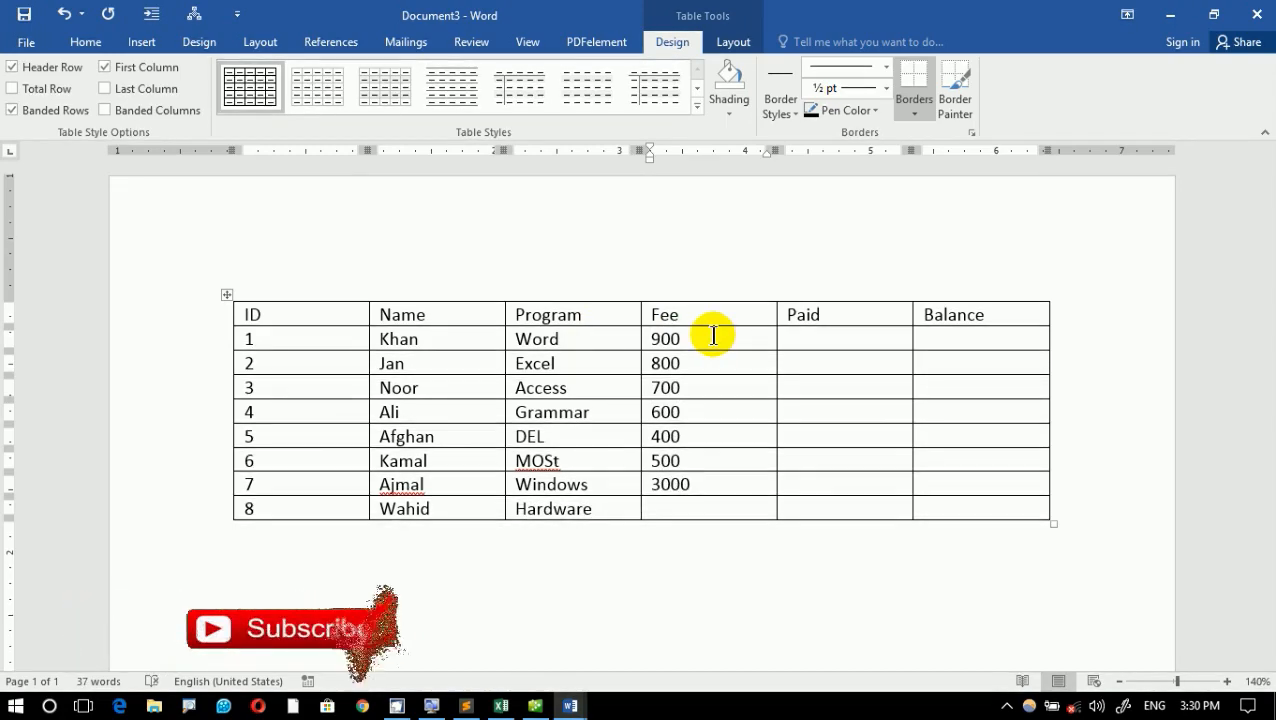
{"action": "key", "text": "Down"}
{"action": "type", "text": "200"}
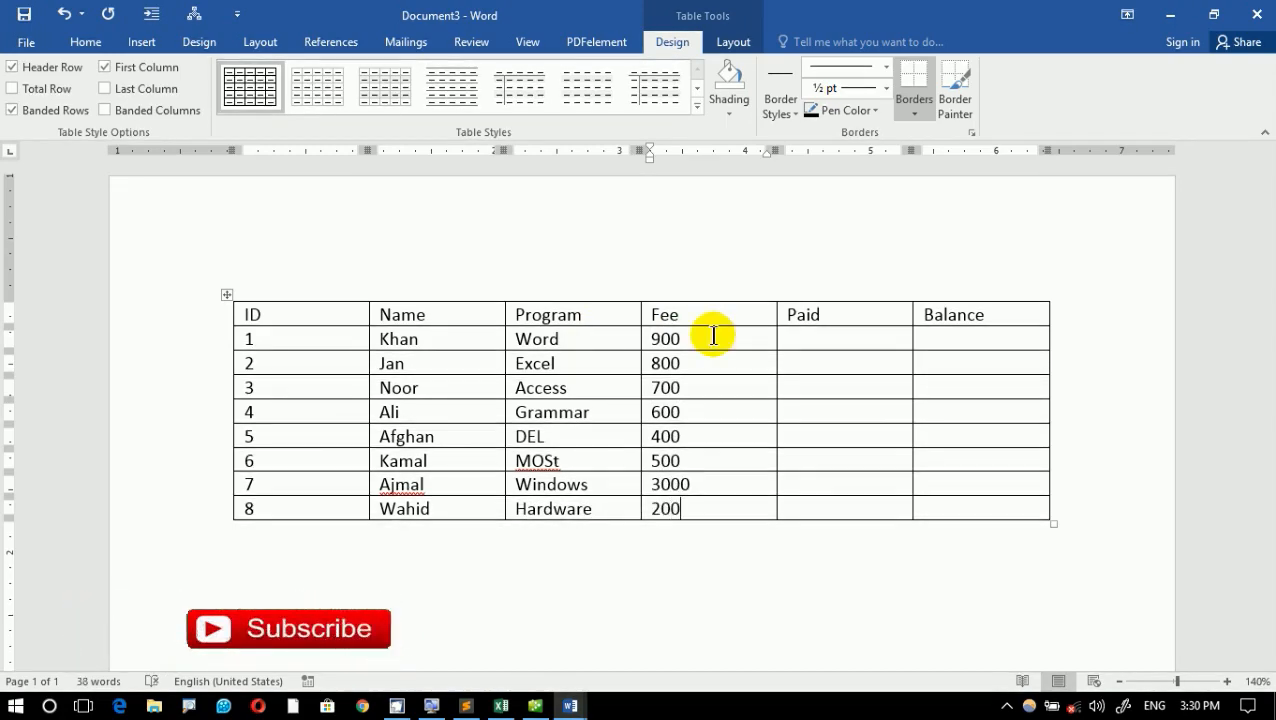
{"action": "key", "text": "Down"}
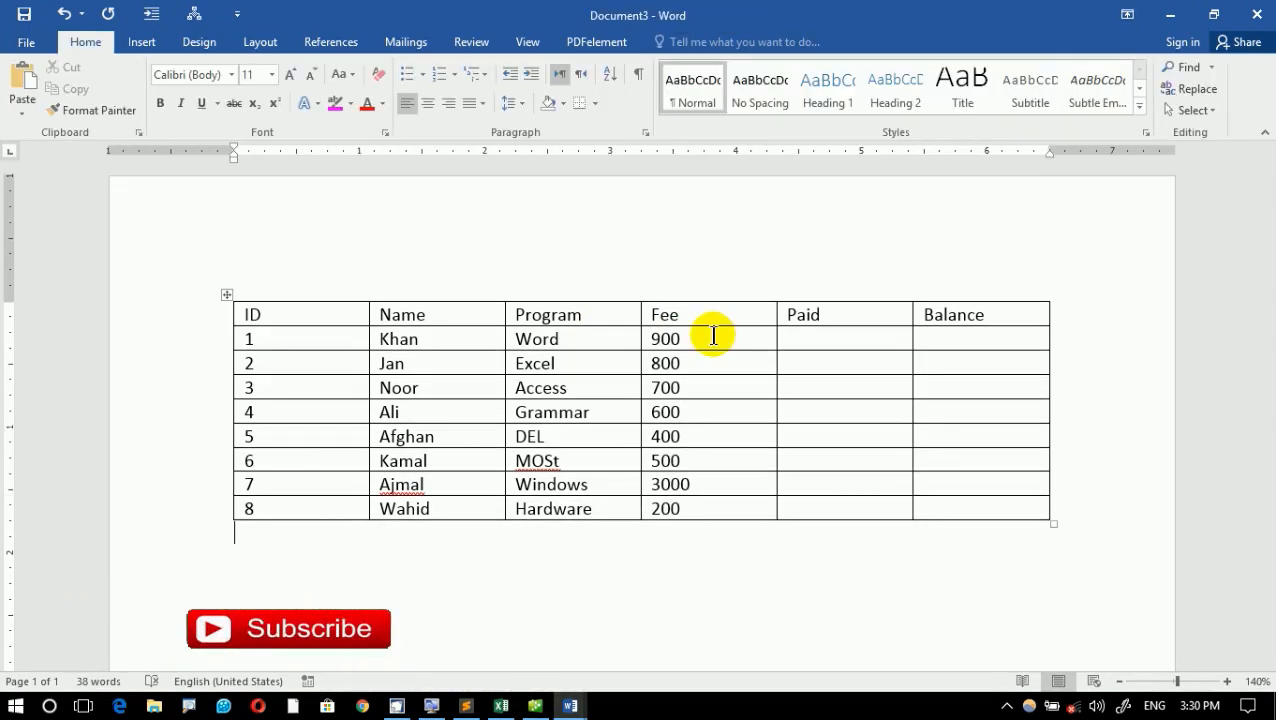
- Record Paid 900 and Balance 0 for ID 1, and Paid 700 and Balance 100 for ID 2
{"action": "left_click", "coordinate": [871, 343]}
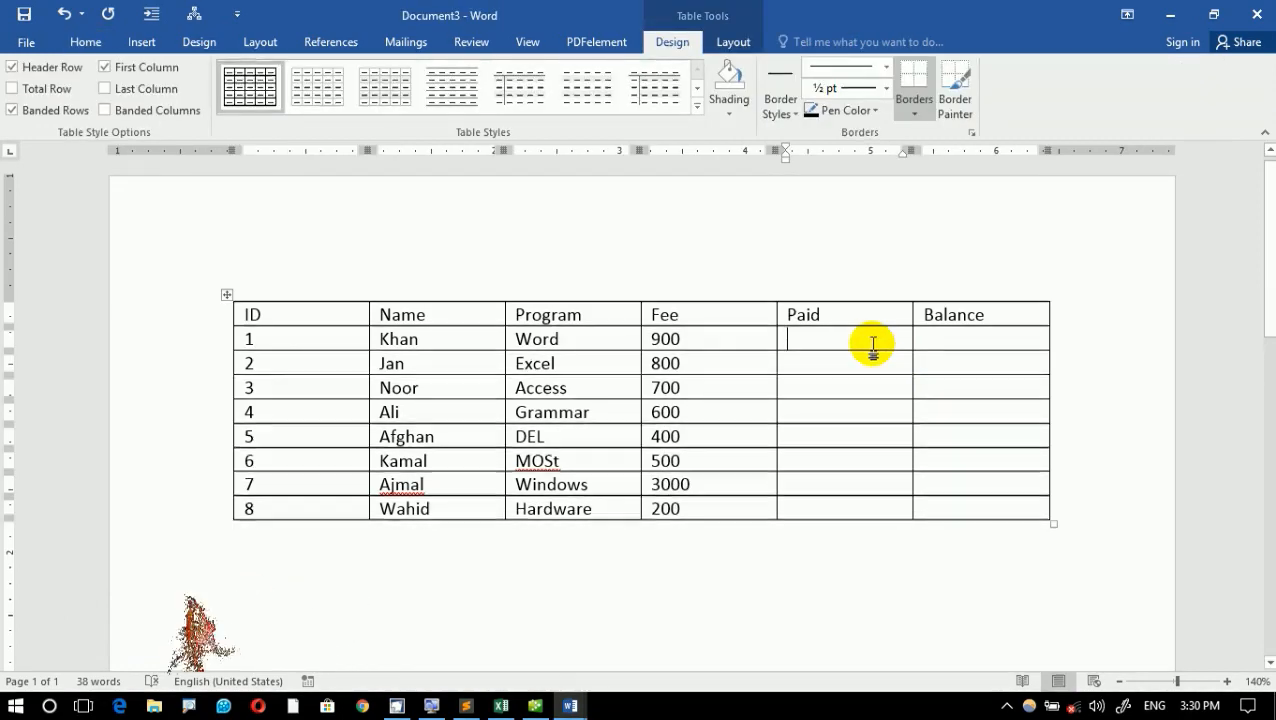
{"action": "type", "text": "900"}
{"action": "key", "text": "Tab"}
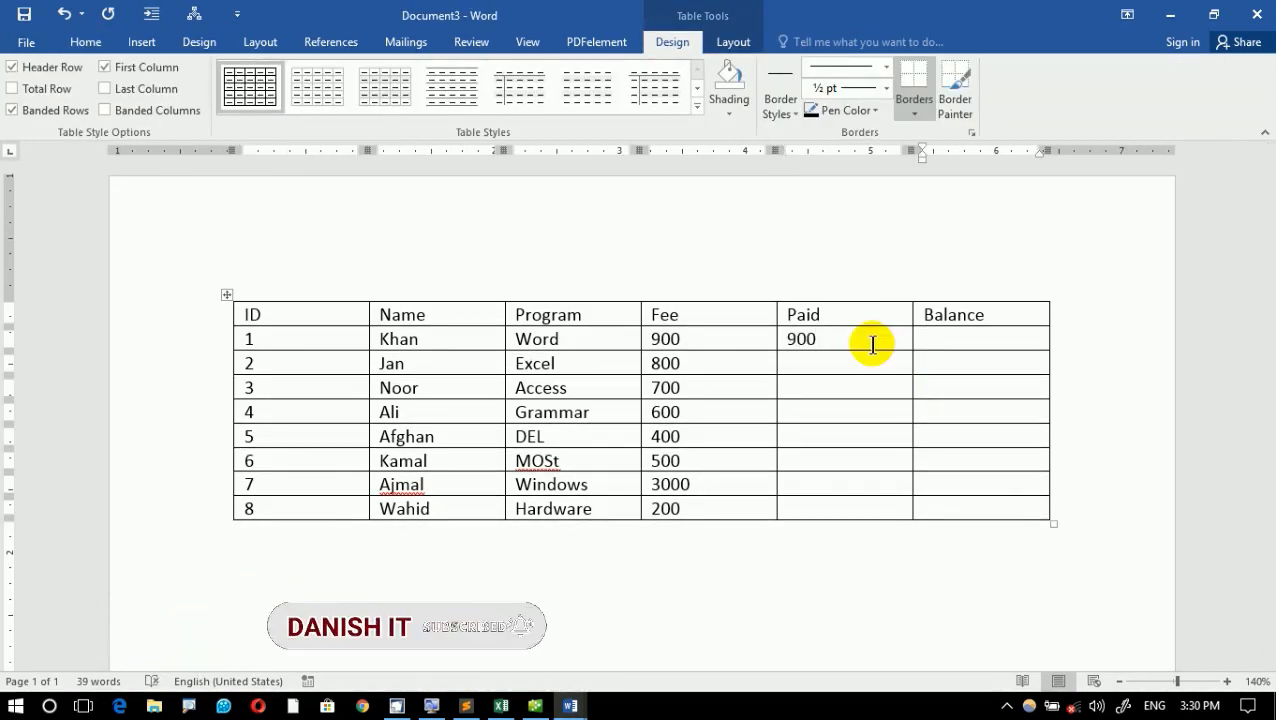
{"action": "type", "text": "0"}
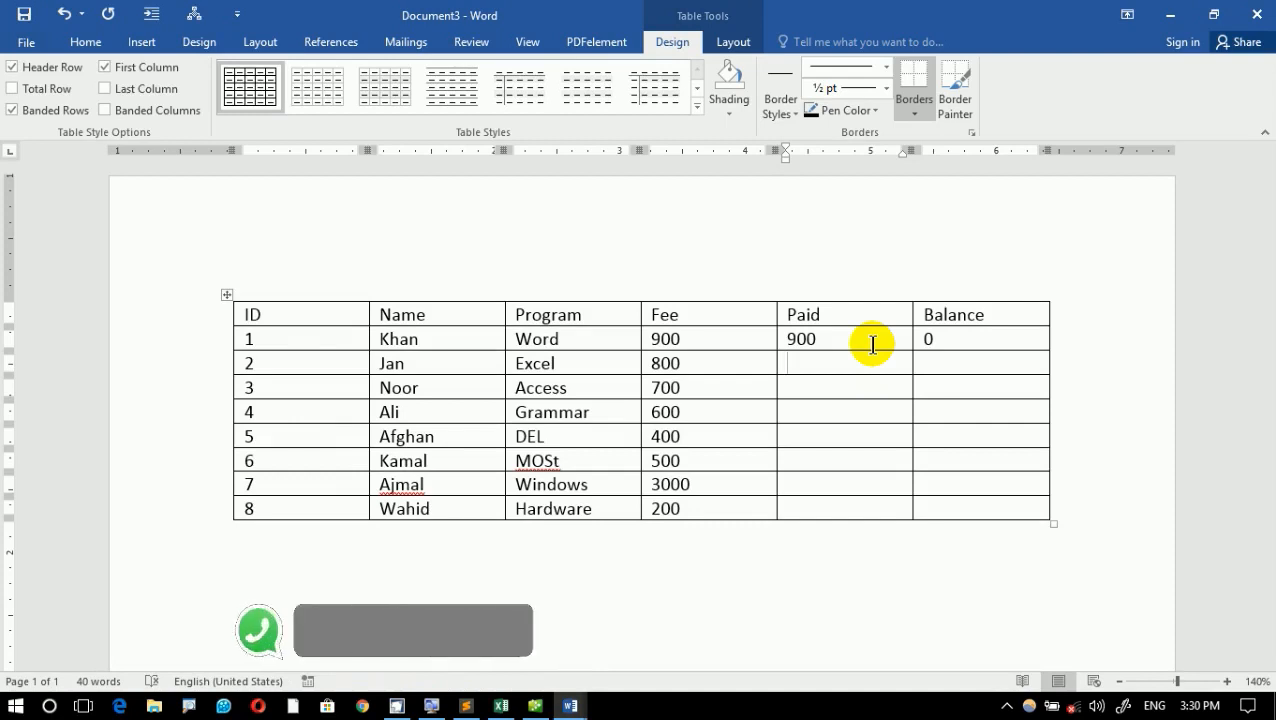
{"action": "type", "text": "9"}
{"action": "key", "text": "BackSpace"}
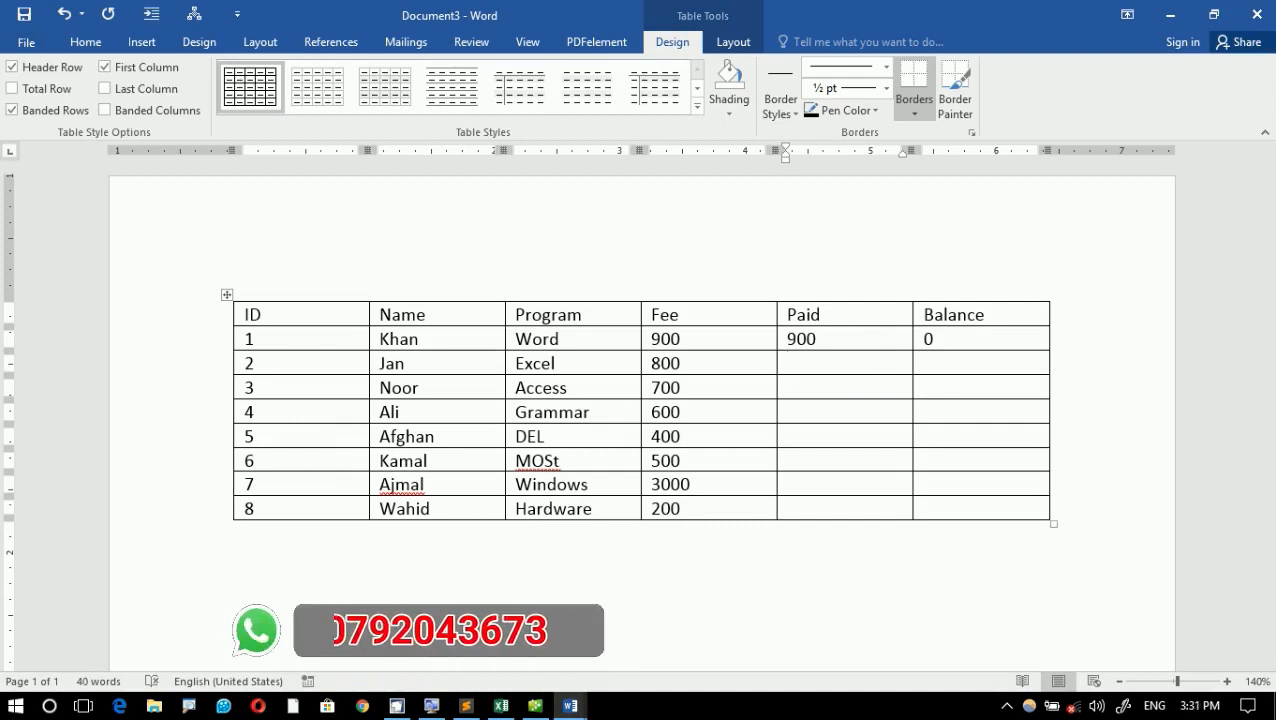
{"action": "type", "text": "700"}
{"action": "key", "text": "Tab"}
{"action": "type", "text": "100"}
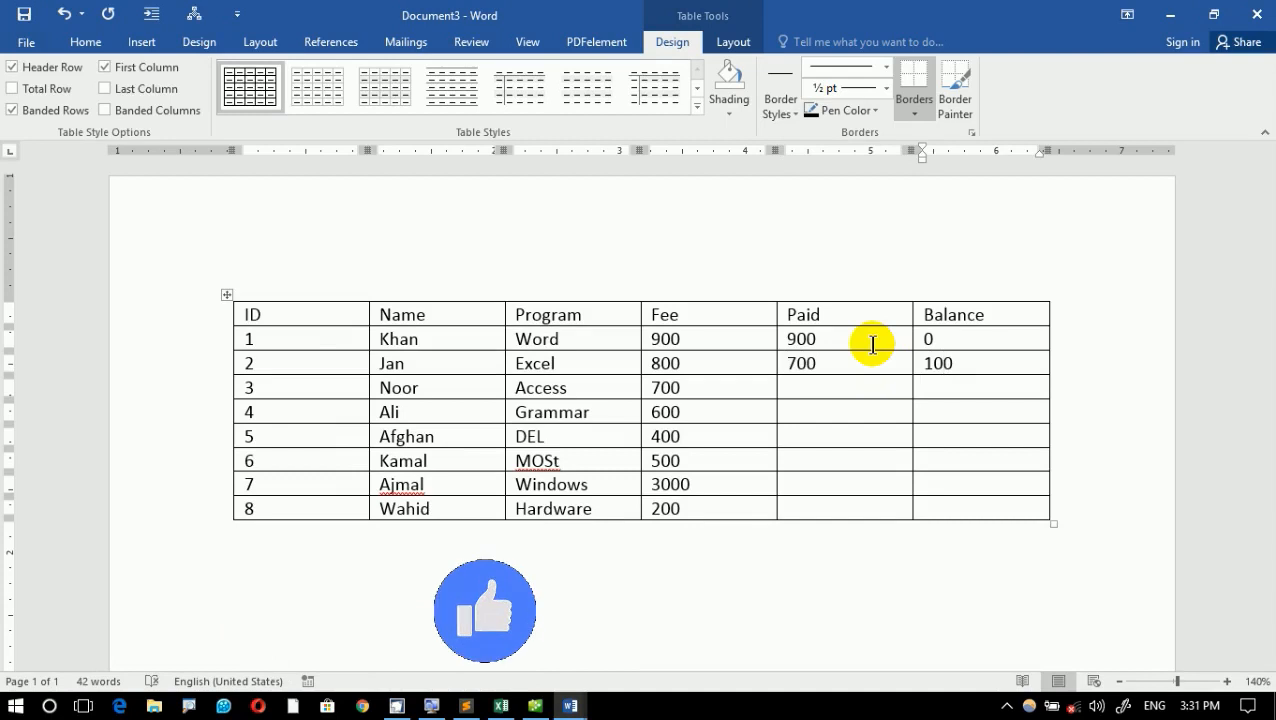
- Record Paid 500 and Balance 200 for ID 3
{"action": "key", "text": "Down"}
{"action": "key", "text": "Left"}
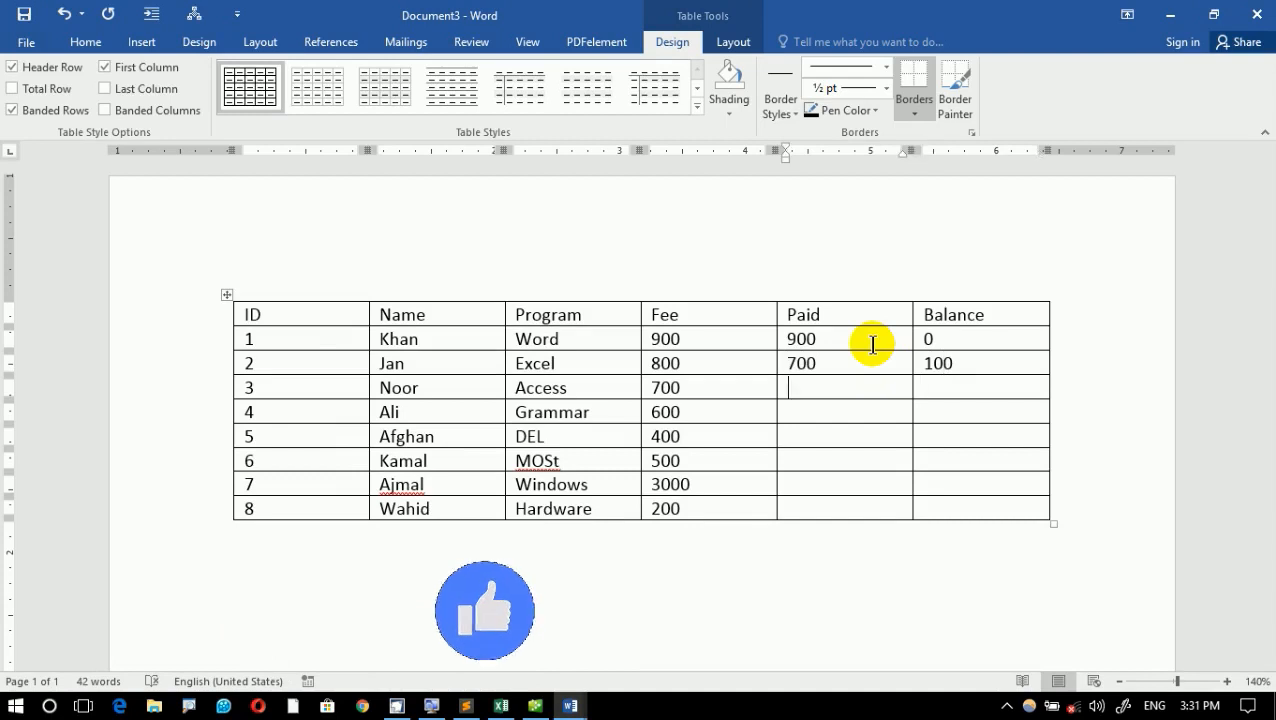
{"action": "type", "text": "500"}
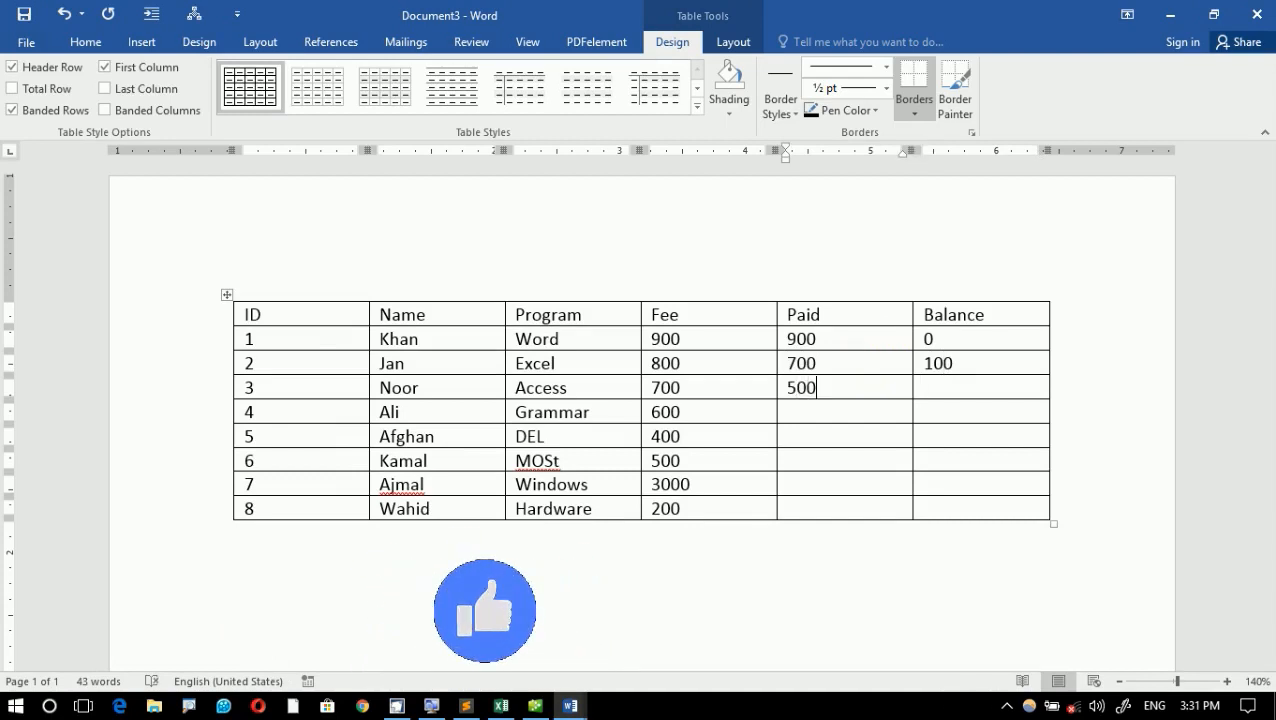
{"action": "key", "text": "Tab"}
{"action": "type", "text": "200"}
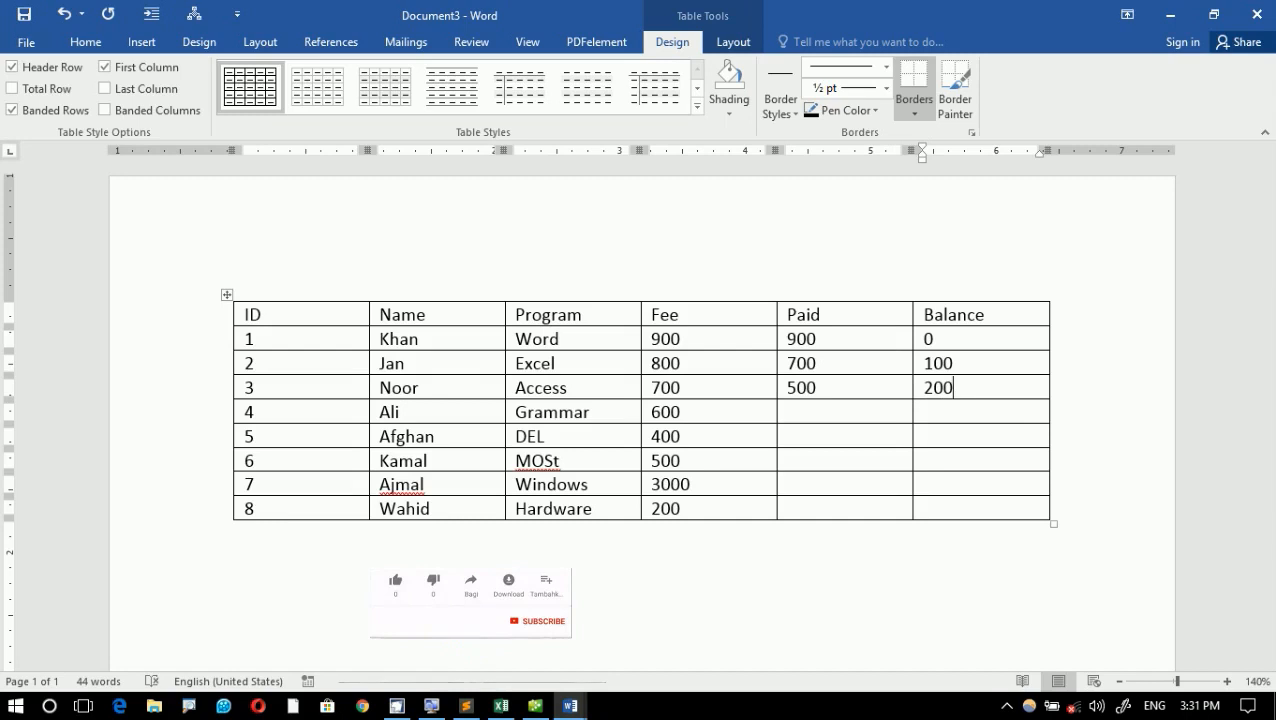
- Enter 500 and 100 in the Paid column for IDs 4 and 5
{"action": "key", "text": "Down"}
{"action": "key", "text": "Left"}
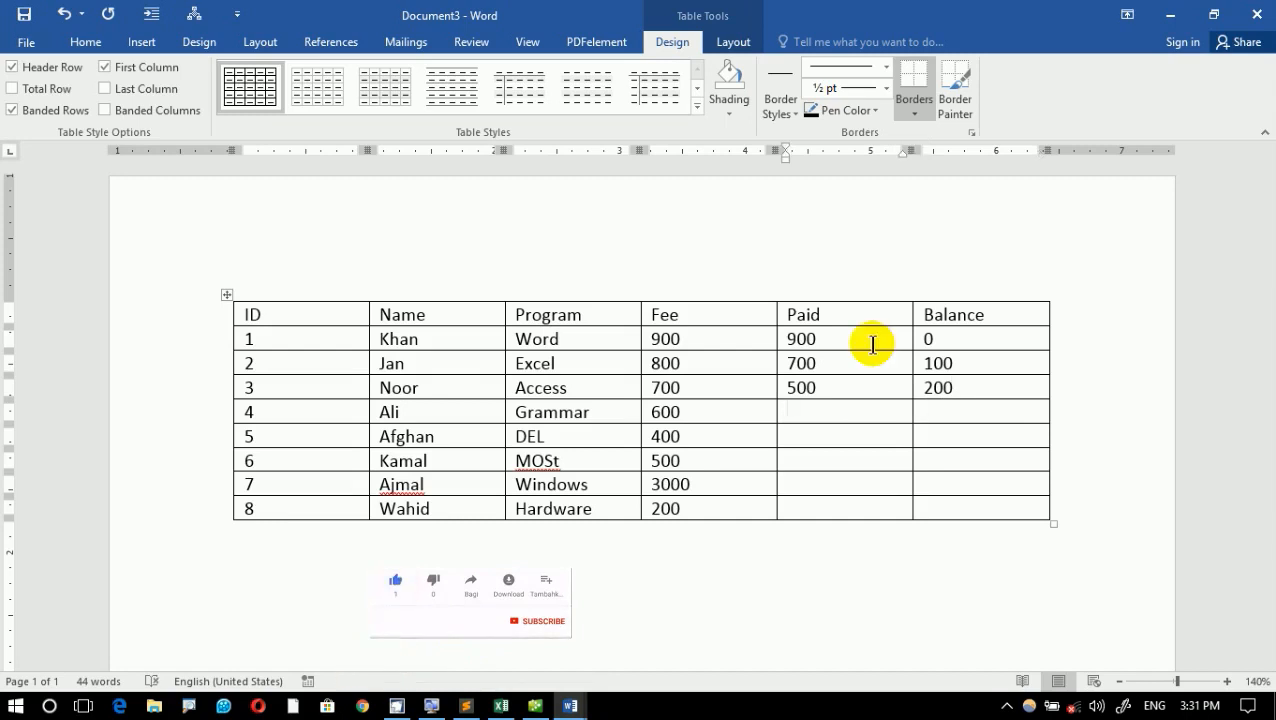
{"action": "type", "text": "500"}
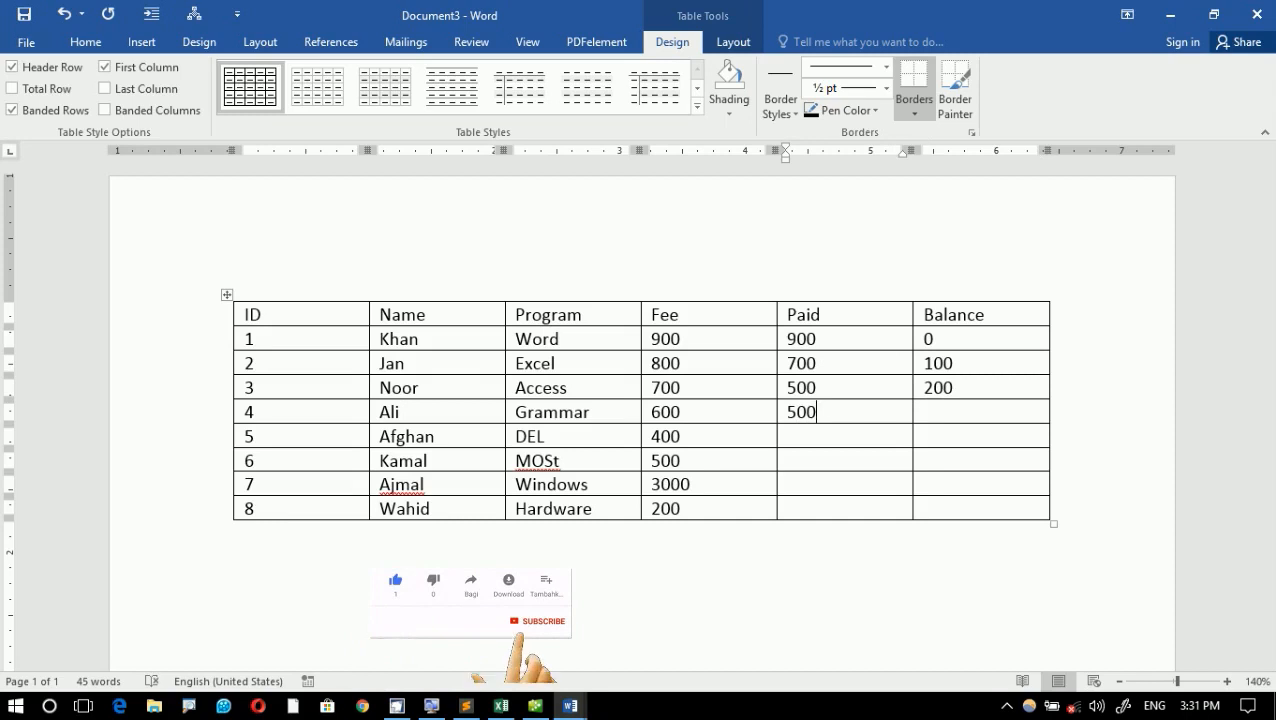
{"action": "key", "text": "Down"}
{"action": "type", "text": "100"}
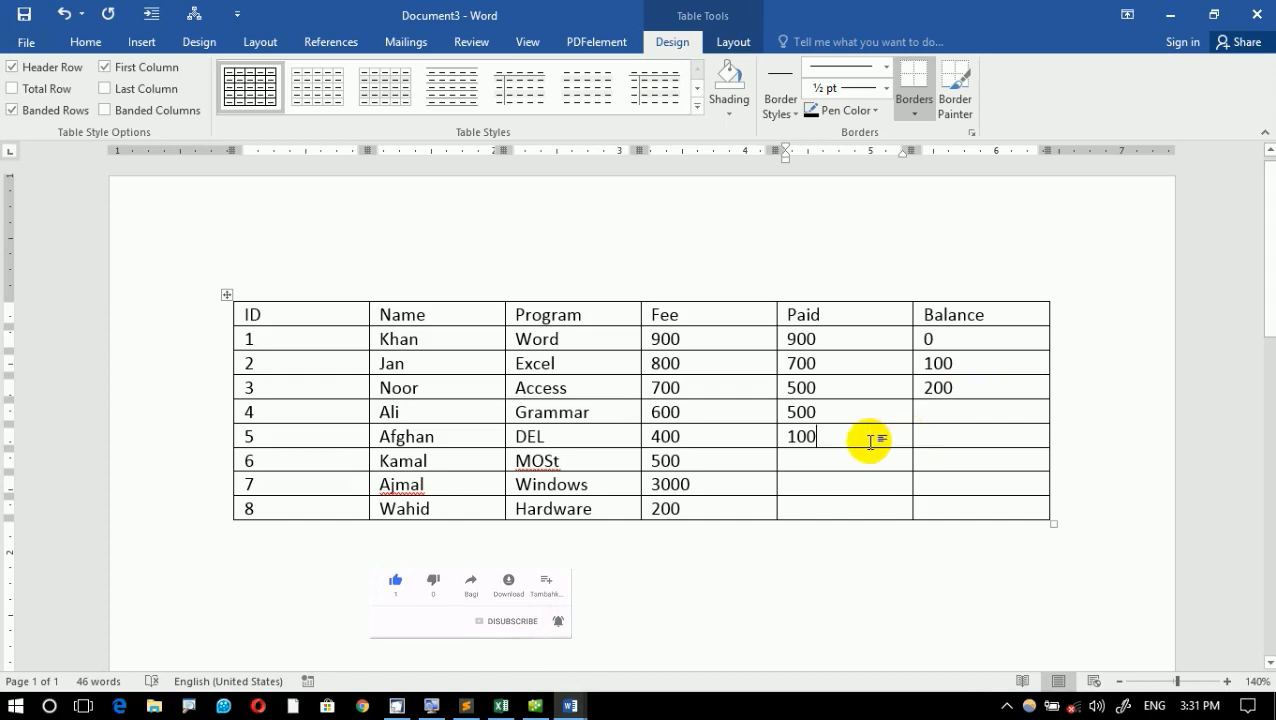
- Fill the Balance column for IDs 4 to 8 with 78, 878, 87, 8 and 7
{"action": "left_click", "coordinate": [922, 427]}
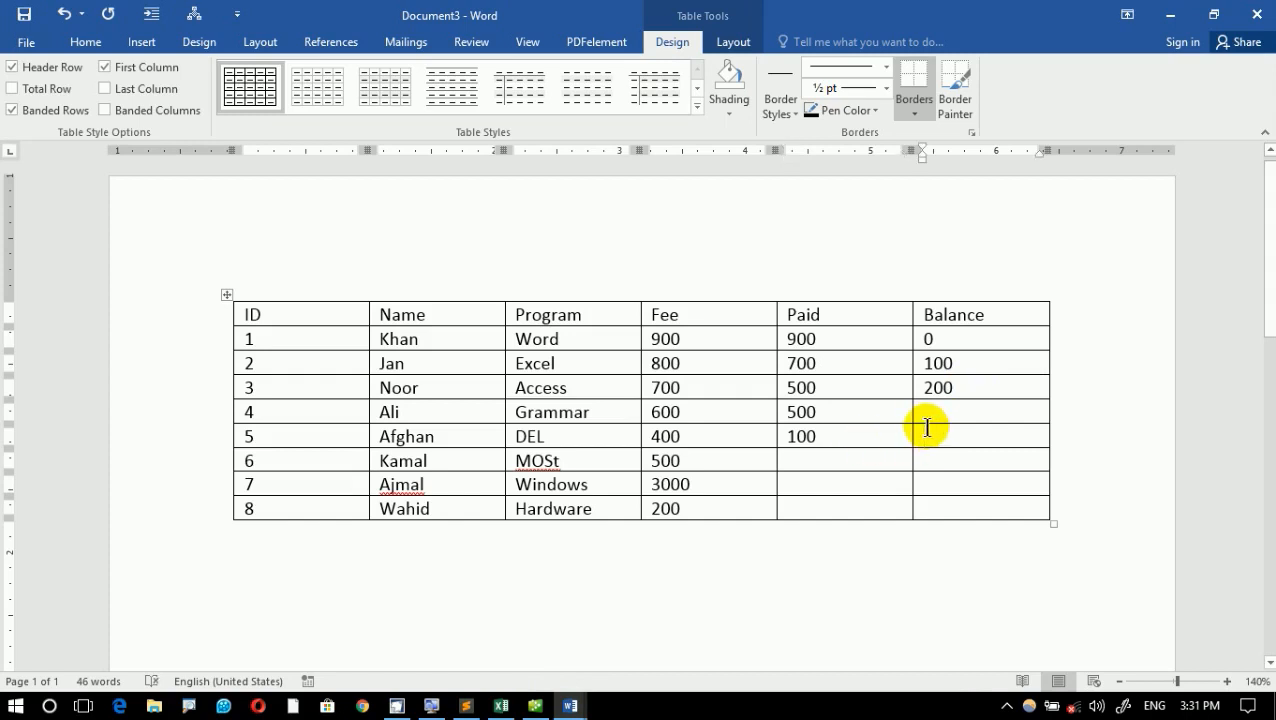
{"action": "type", "text": "78"}
{"action": "key", "text": "Down"}
{"action": "key", "text": "Down"}
{"action": "type", "text": "87"}
{"action": "key", "text": "Down"}
{"action": "type", "text": "8"}
{"action": "key", "text": "Down"}
{"action": "type", "text": "7"}
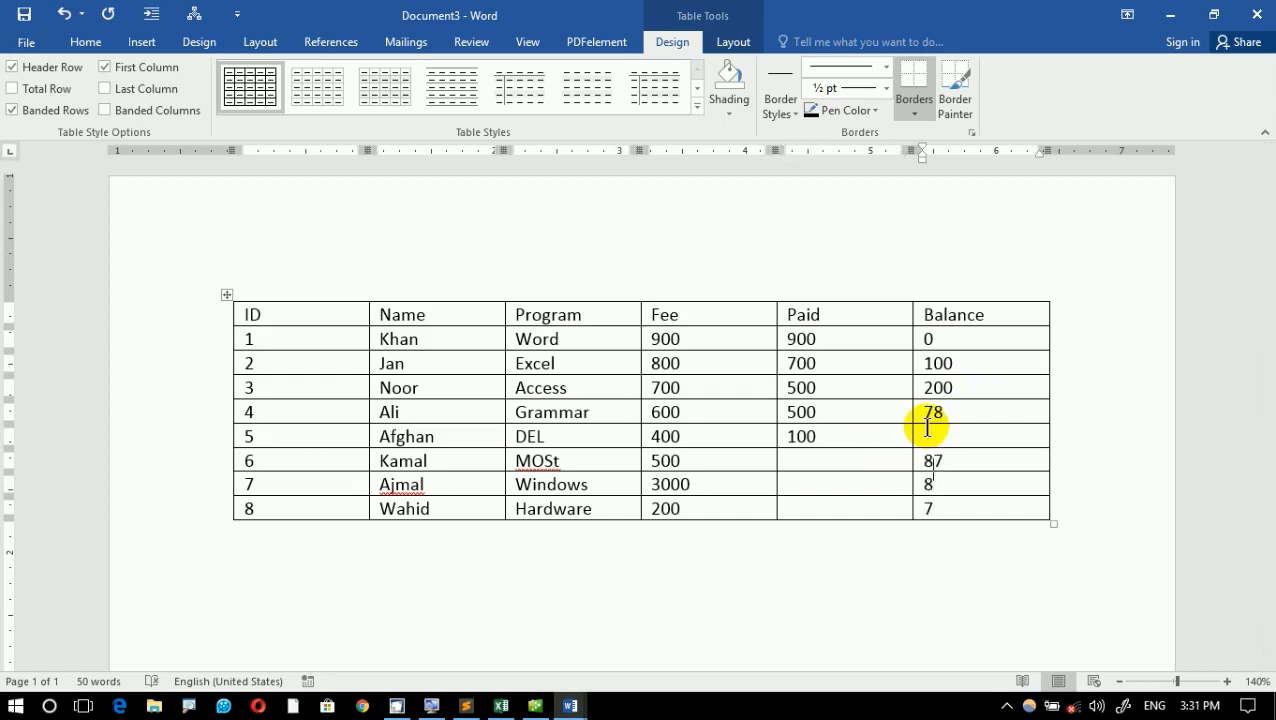
{"action": "left_click", "coordinate": [927, 427]}
{"action": "type", "text": "878"}
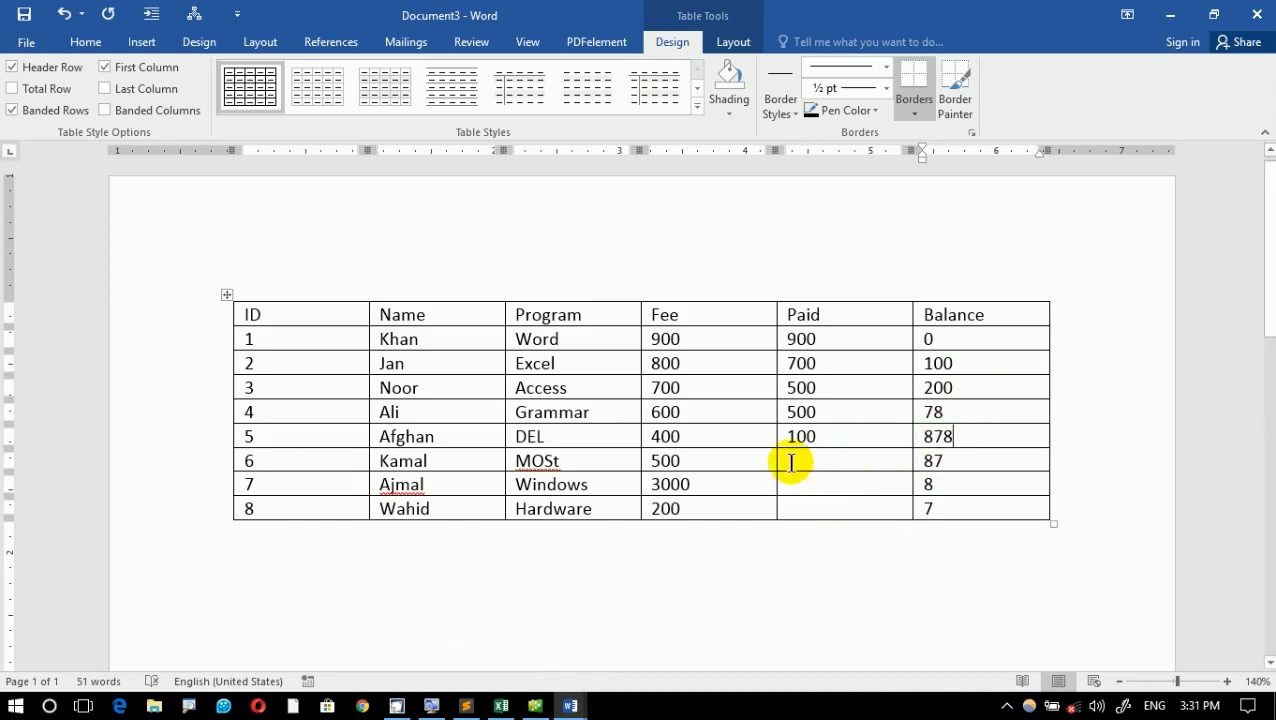
- Enter 8, 7 and 87 in the Paid column for IDs 6, 7 and 8
{"action": "left_click", "coordinate": [791, 462]}
{"action": "type", "text": "8"}
{"action": "key", "text": "Down"}
{"action": "type", "text": "7"}
{"action": "key", "text": "Down"}
{"action": "type", "text": "87"}
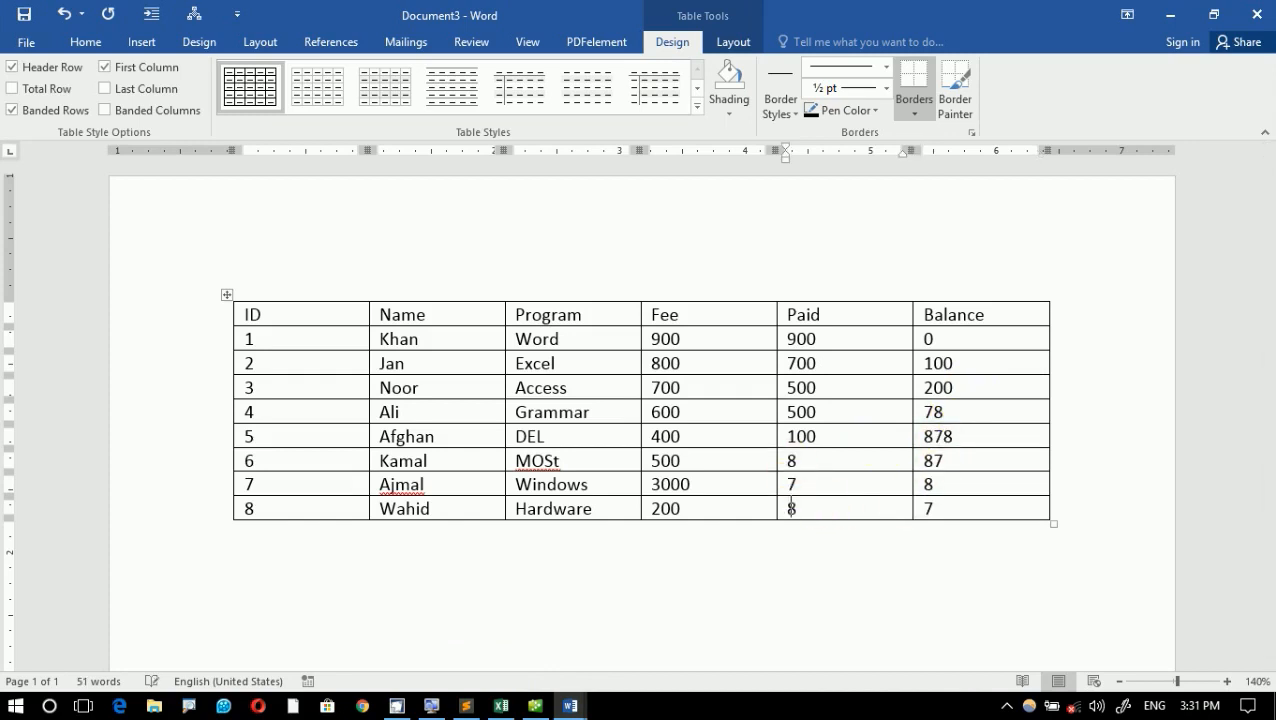
{"action": "key", "text": "Down"}
{"action": "left_click", "coordinate": [644, 393]}
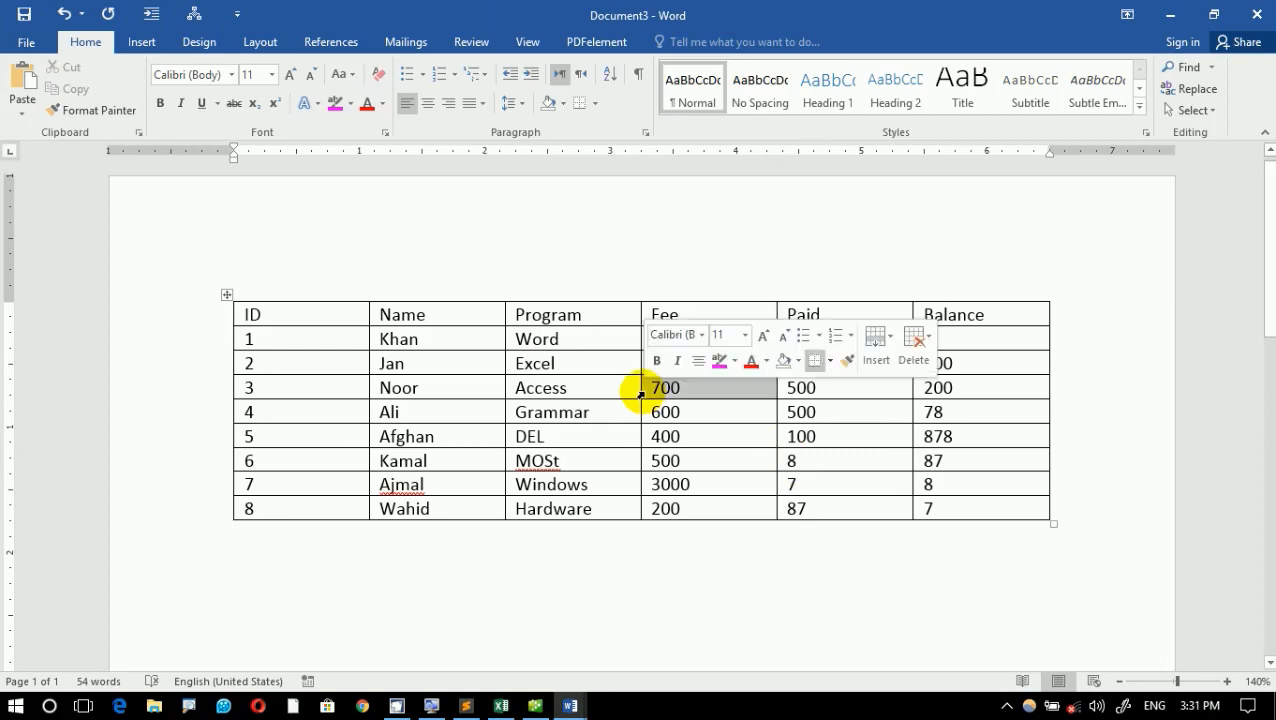
{"action": "left_click", "coordinate": [662, 434]}
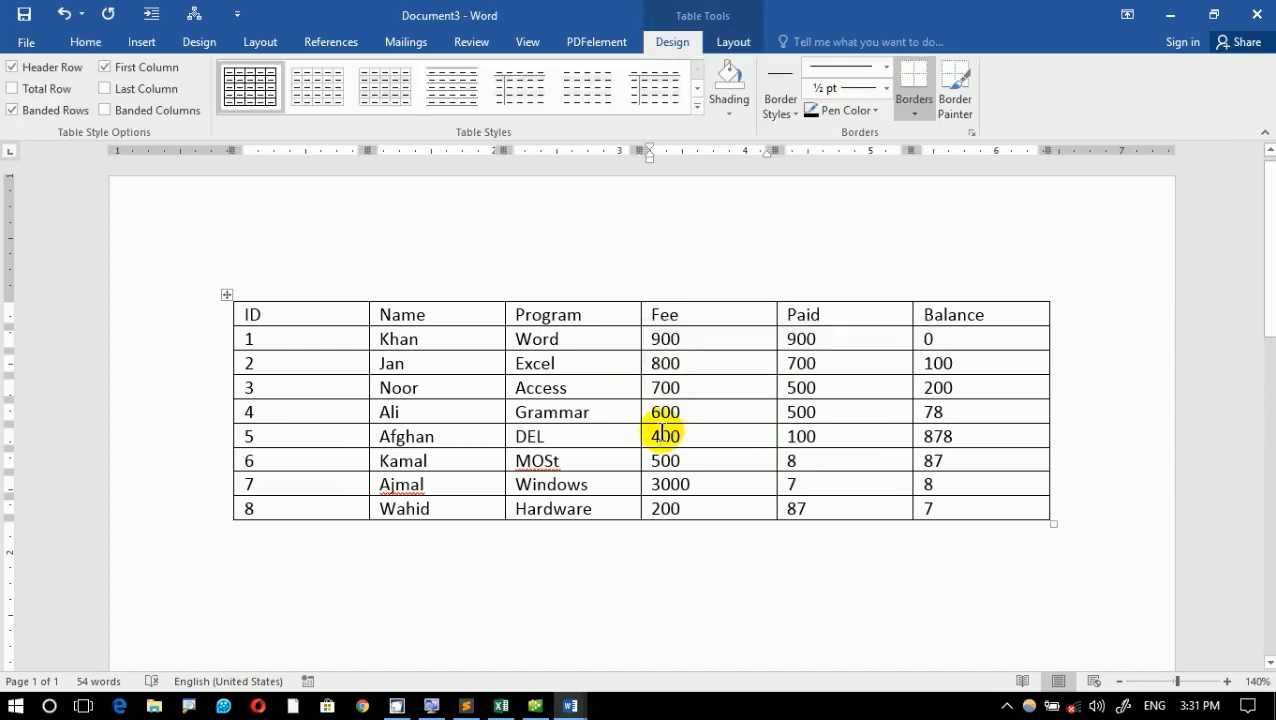
{"action": "scroll", "coordinate": [662, 434], "scroll_direction": "up", "scroll_amount": 3, "text": "ctrl"}
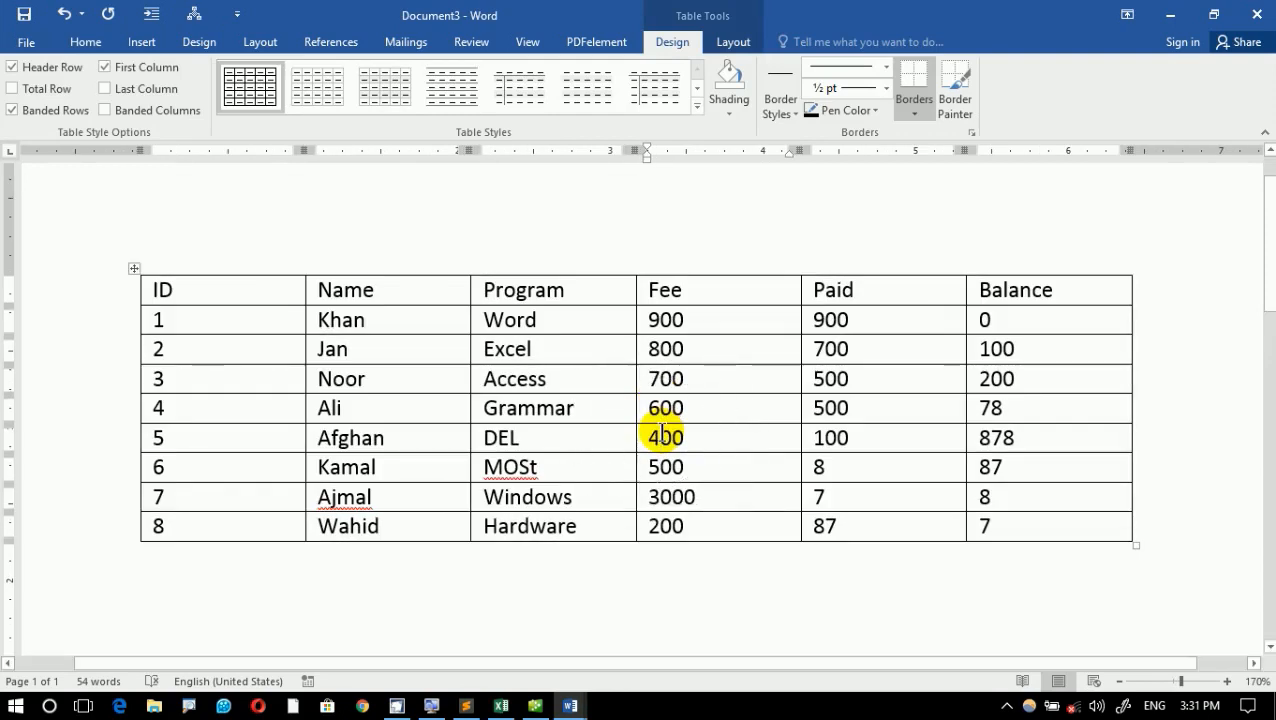
{"action": "left_click", "coordinate": [664, 574]}
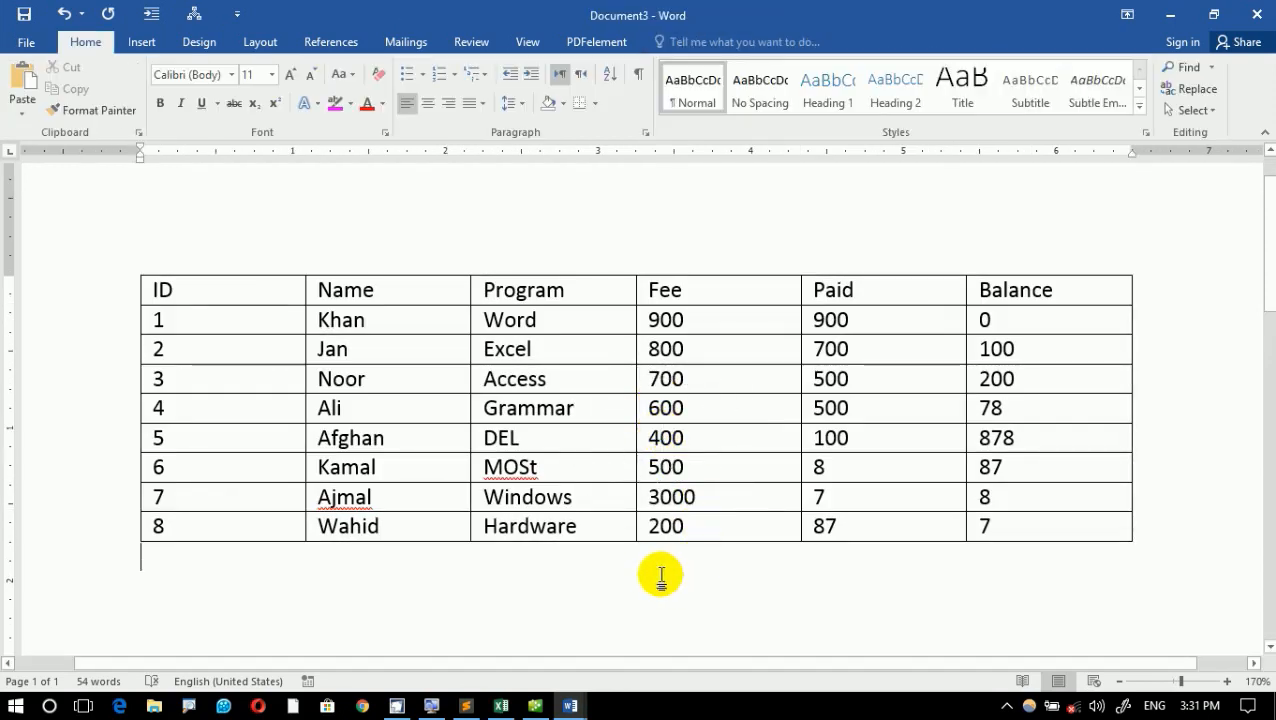
{"action": "left_click", "coordinate": [607, 463]}
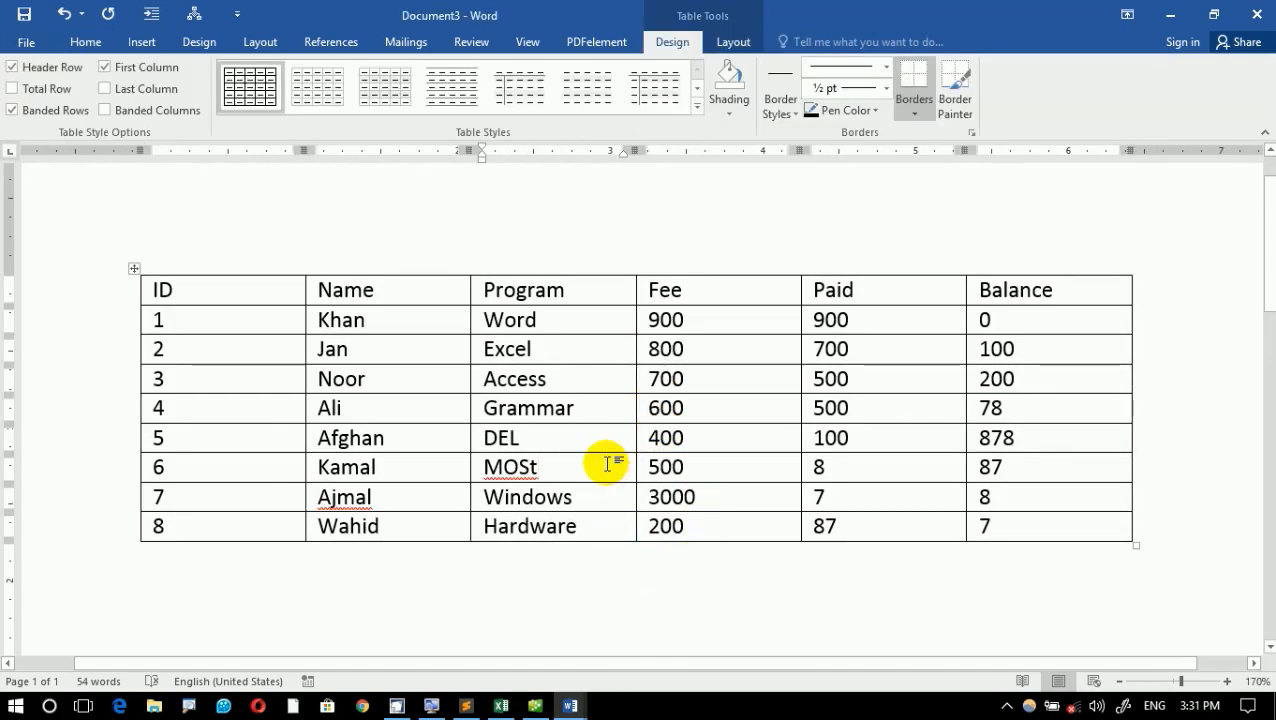
{"action": "mouse_move", "coordinate": [124, 258]}
{"action": "left_mouse_down"}
{"action": "mouse_move", "coordinate": [878, 523]}
{"action": "mouse_move", "coordinate": [1143, 561]}
{"action": "left_mouse_up"}
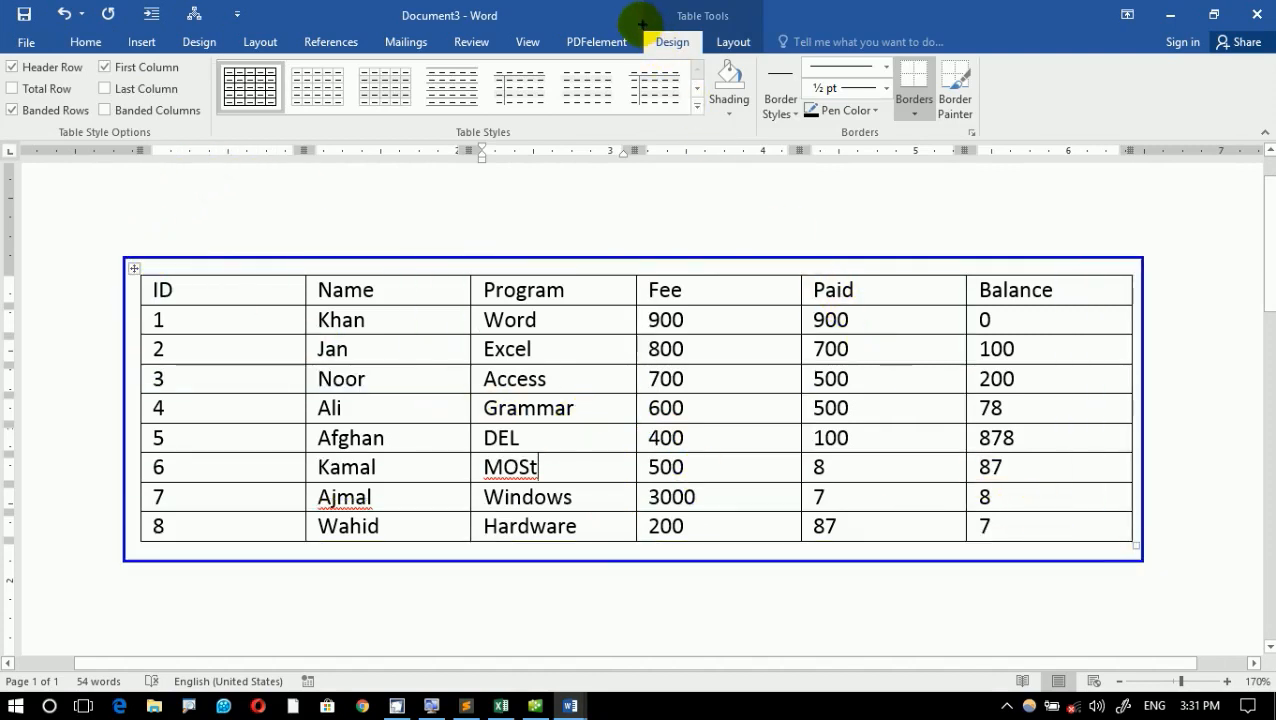
{"action": "left_click_drag", "start_coordinate": [634, 24], "coordinate": [771, 57]}
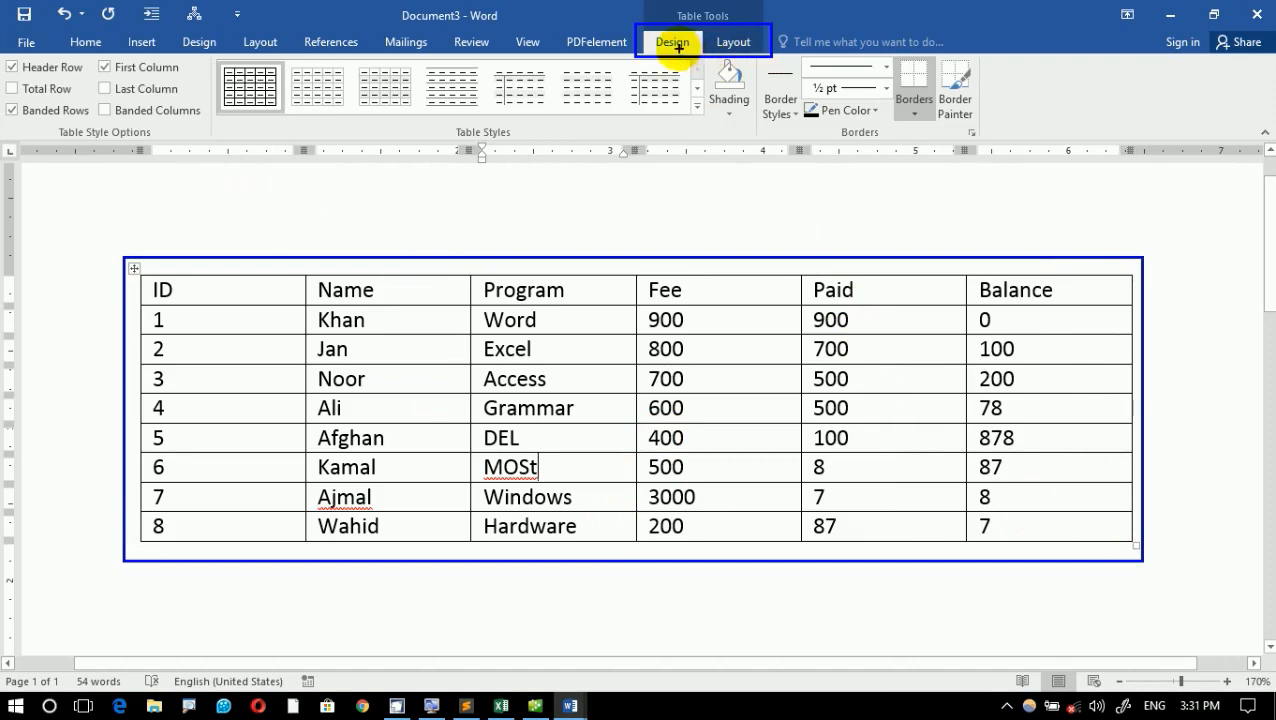
{"action": "left_click_drag", "start_coordinate": [679, 48], "coordinate": [485, 314]}
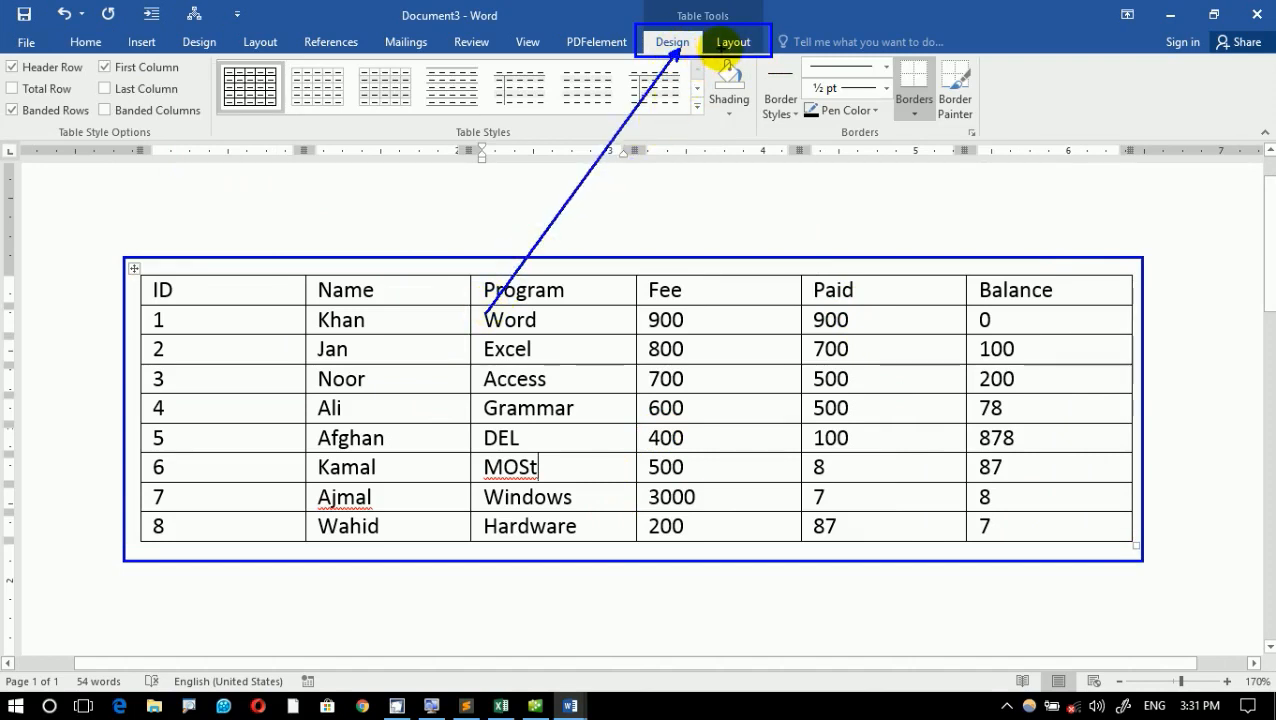
{"action": "left_click_drag", "start_coordinate": [722, 57], "coordinate": [722, 285]}
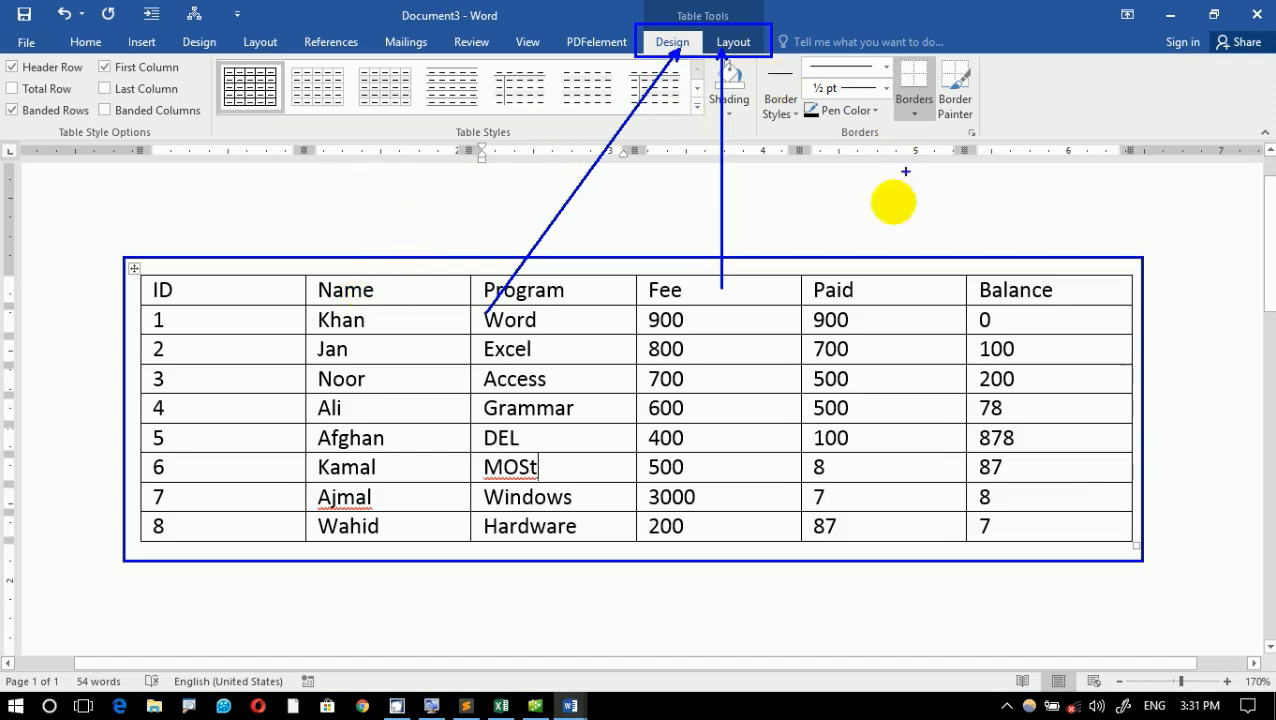
{"action": "mouse_move", "coordinate": [656, 46]}
{"action": "left_mouse_down"}
{"action": "mouse_move", "coordinate": [447, 251]}
{"action": "mouse_move", "coordinate": [422, 312]}
{"action": "left_mouse_up"}
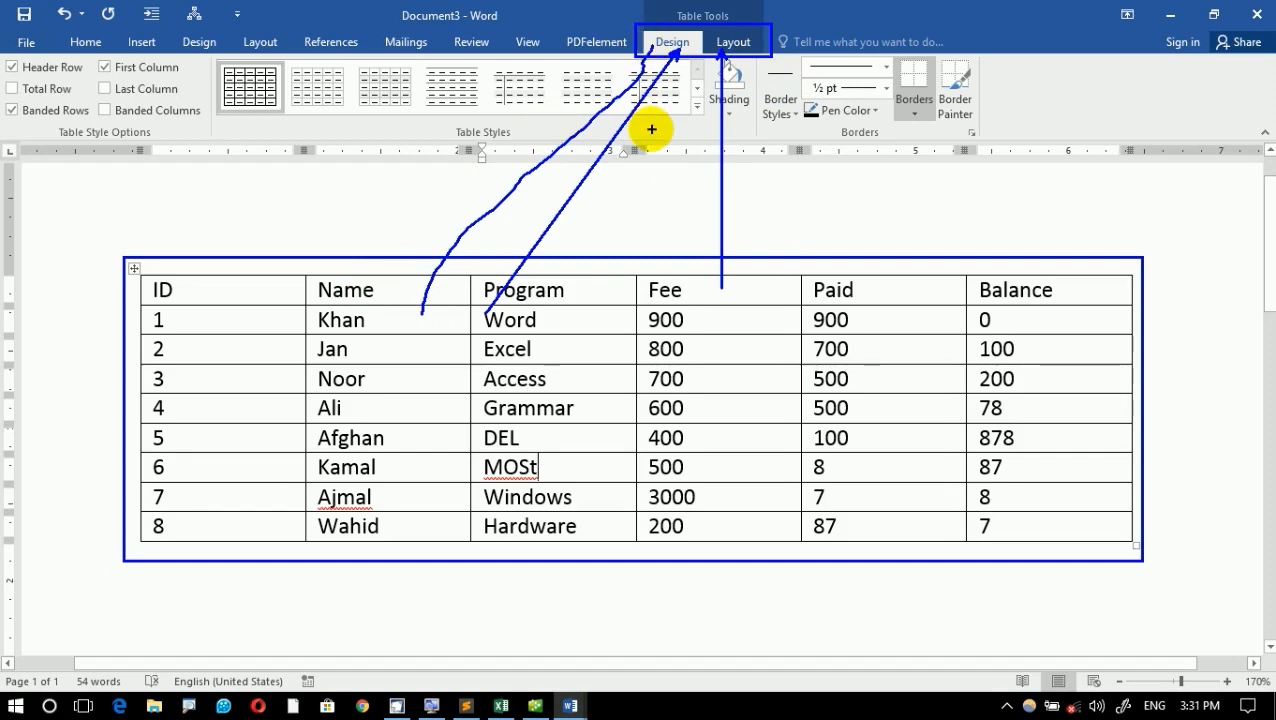
{"action": "key", "text": "Escape"}
{"action": "left_click", "coordinate": [740, 620]}
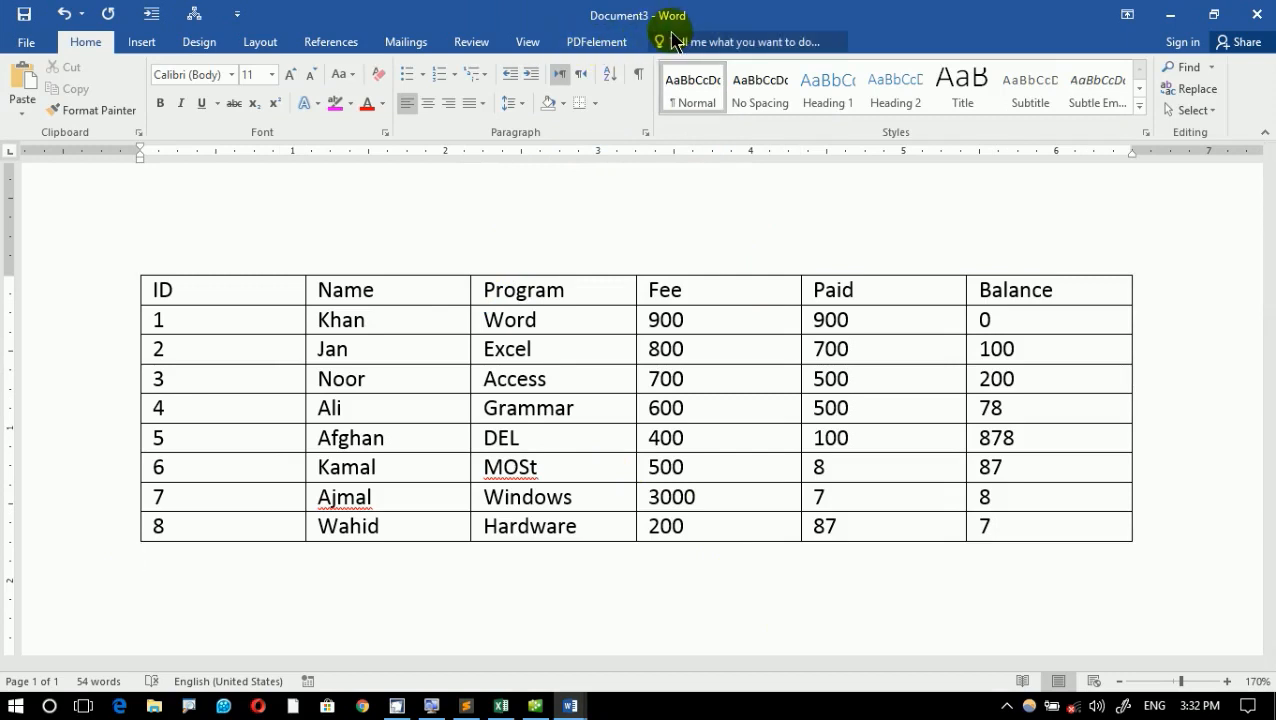
{"action": "left_click", "coordinate": [517, 352]}
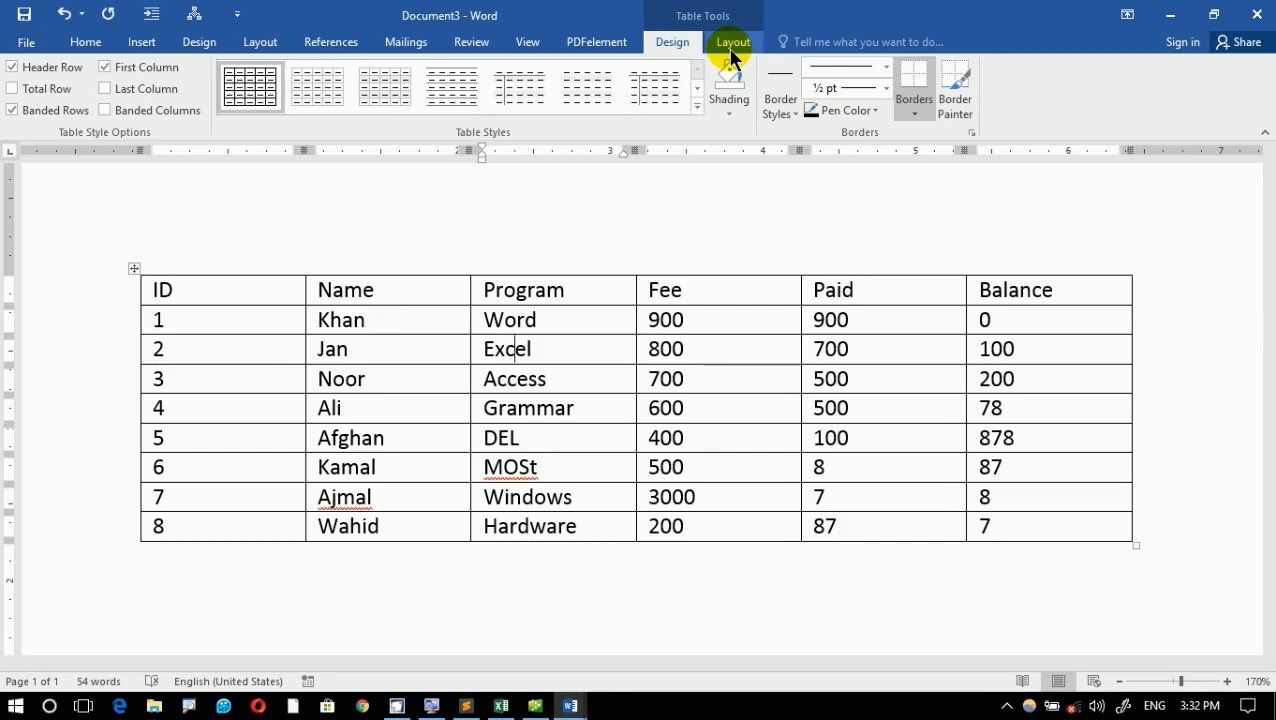
{"action": "left_click", "coordinate": [452, 325]}
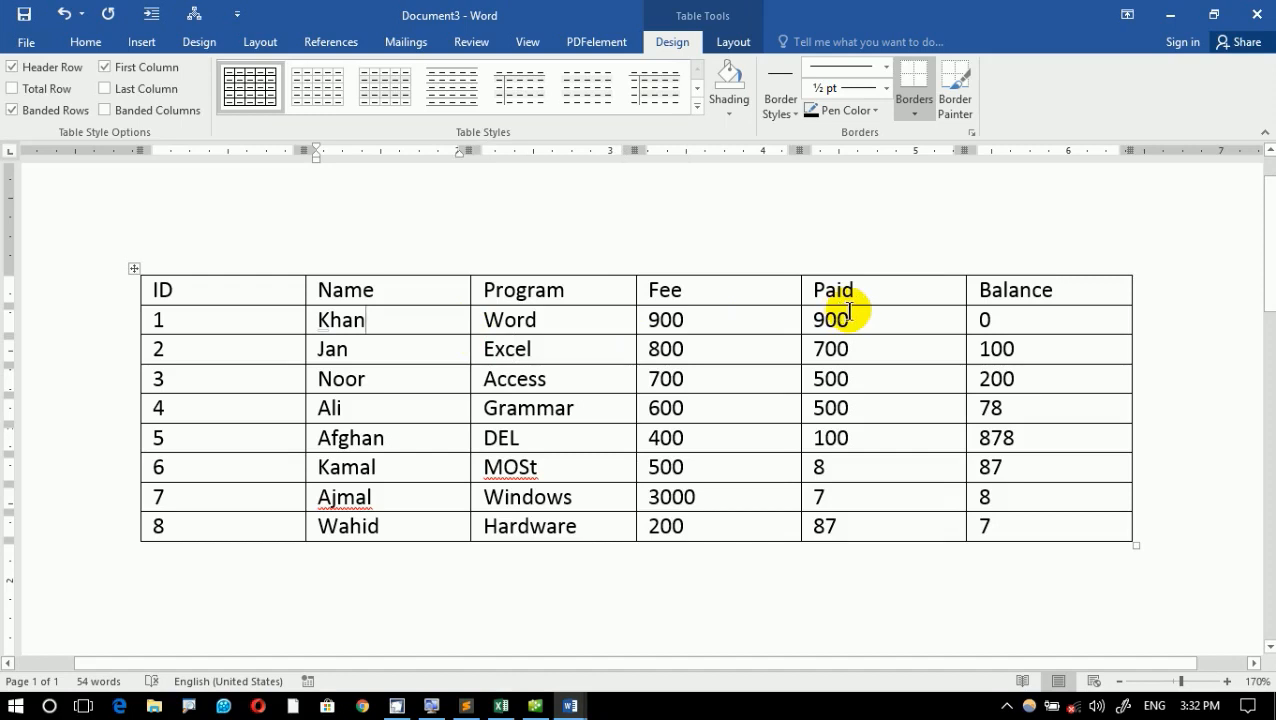
{"action": "left_click", "coordinate": [404, 341]}
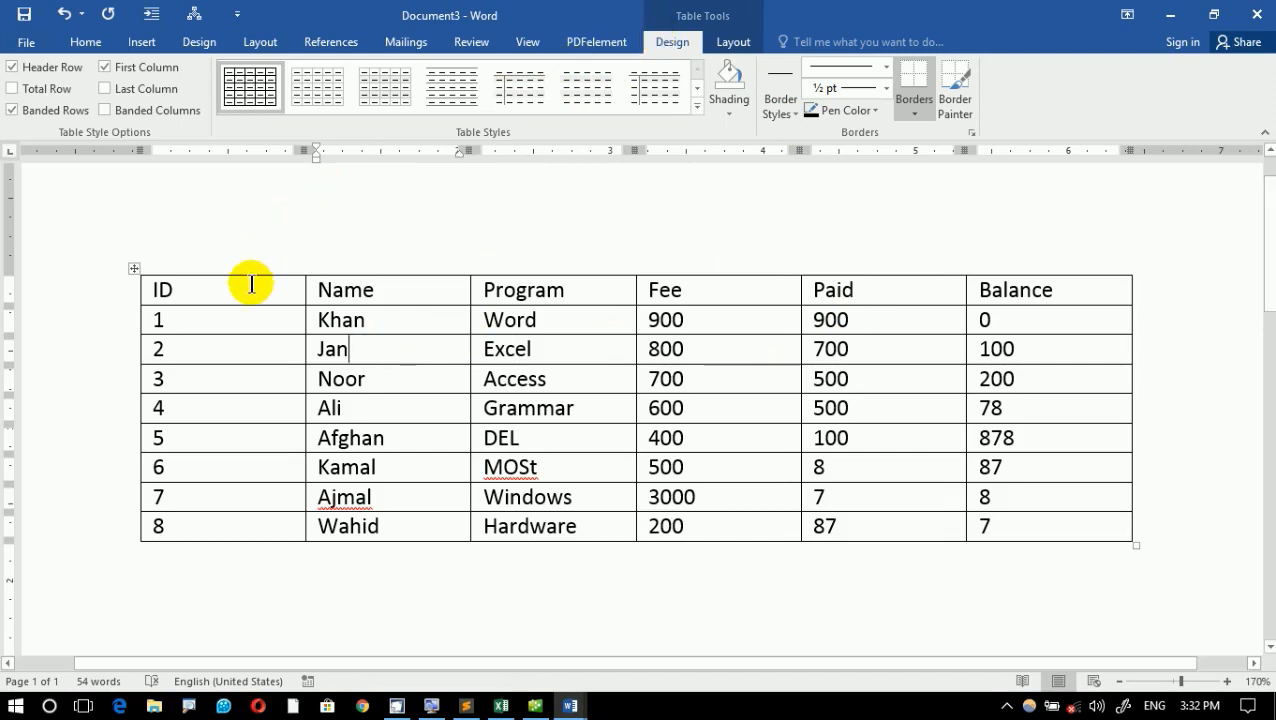
{"action": "left_click_drag", "start_coordinate": [251, 296], "coordinate": [1024, 514]}
- Try an orange banded grid style on the fee table, then blue and black grid styles with a filled first column
{"action": "left_click", "coordinate": [537, 385]}
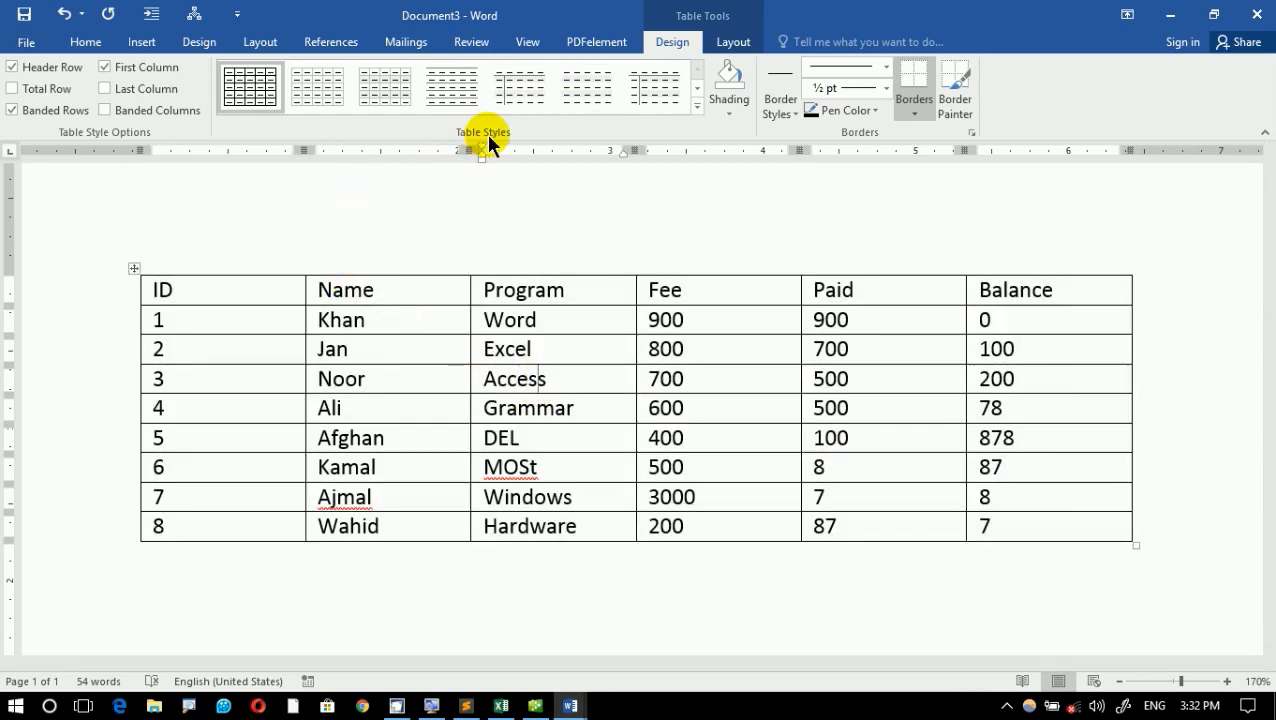
{"action": "left_click", "coordinate": [697, 105]}
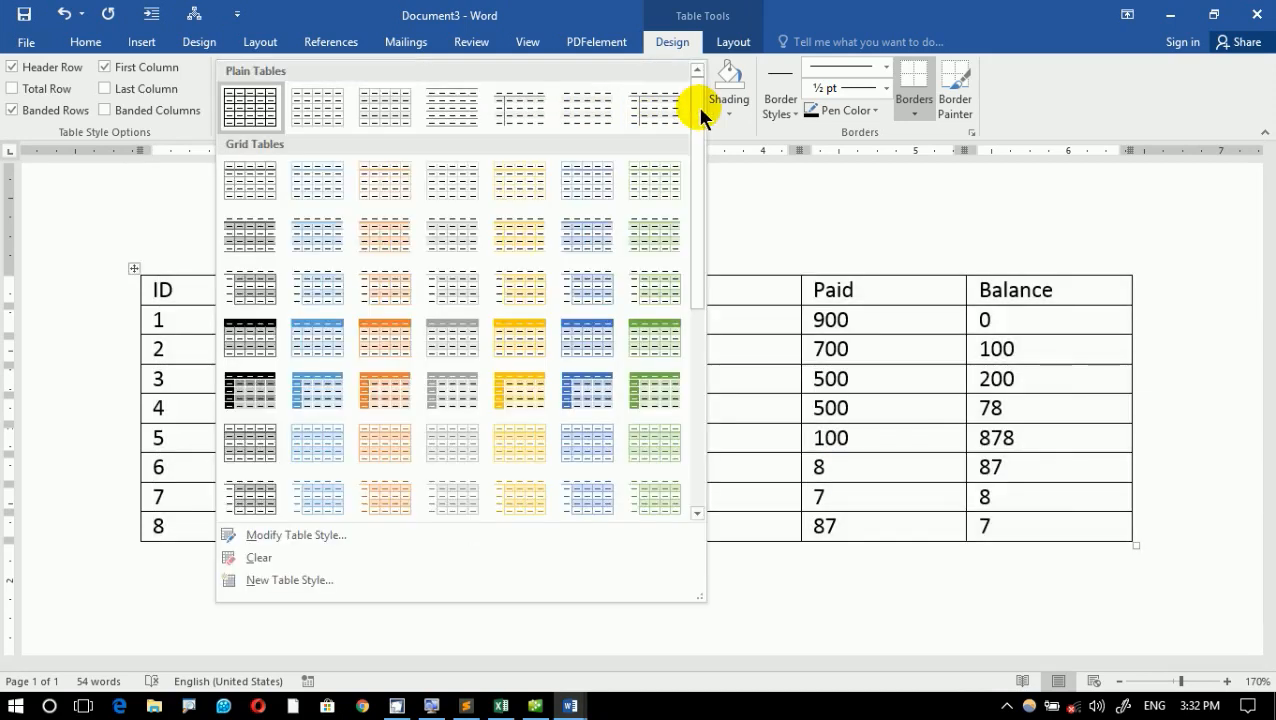
{"action": "left_click", "coordinate": [380, 335]}
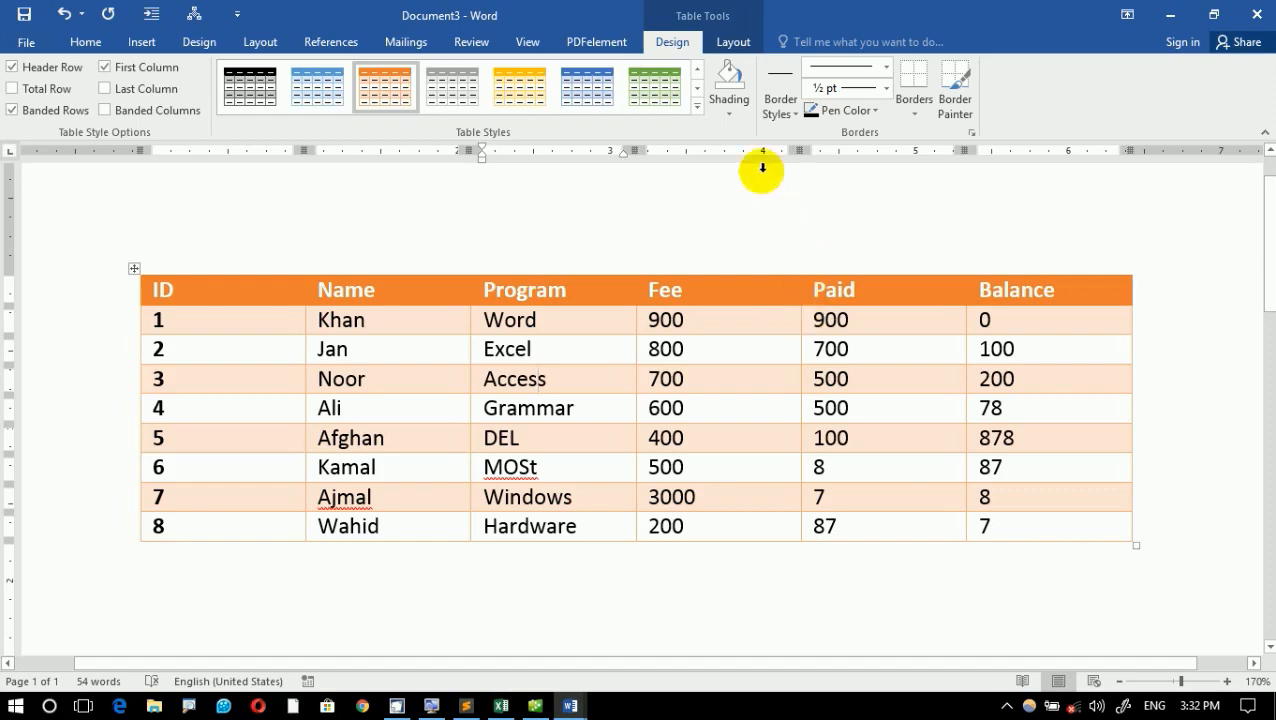
{"action": "left_click", "coordinate": [697, 104]}
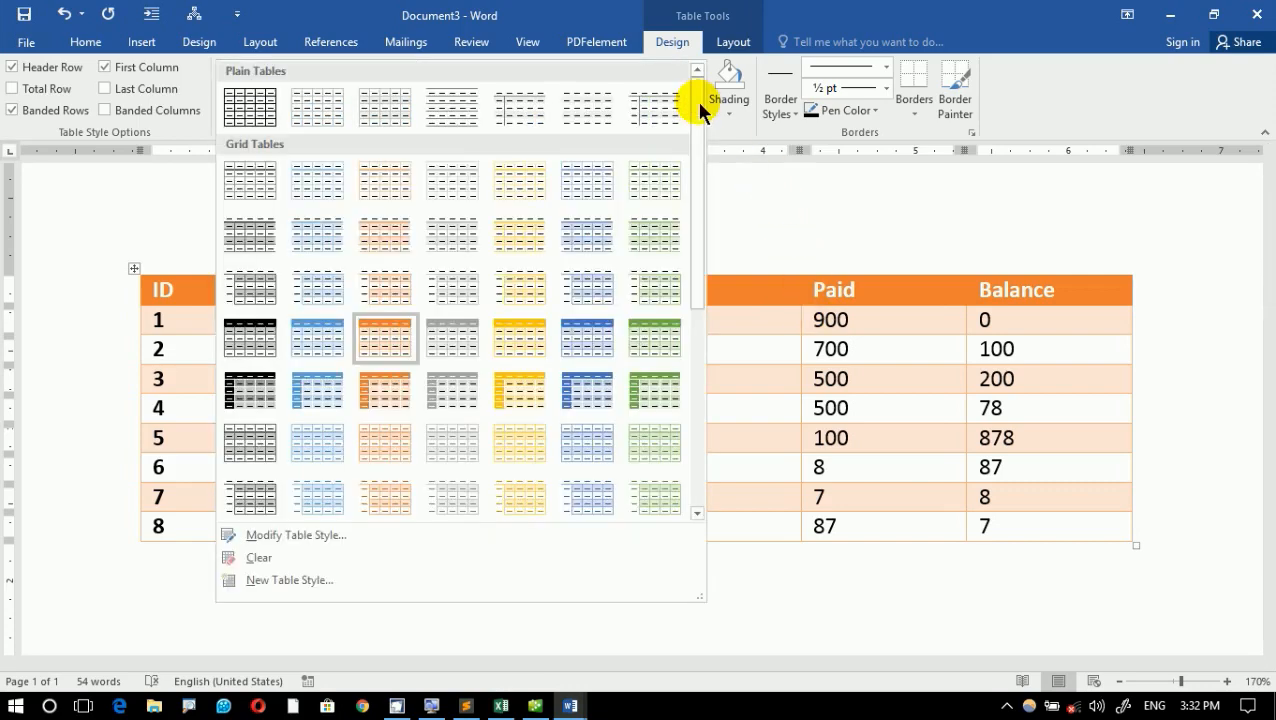
{"action": "left_click", "coordinate": [587, 390]}
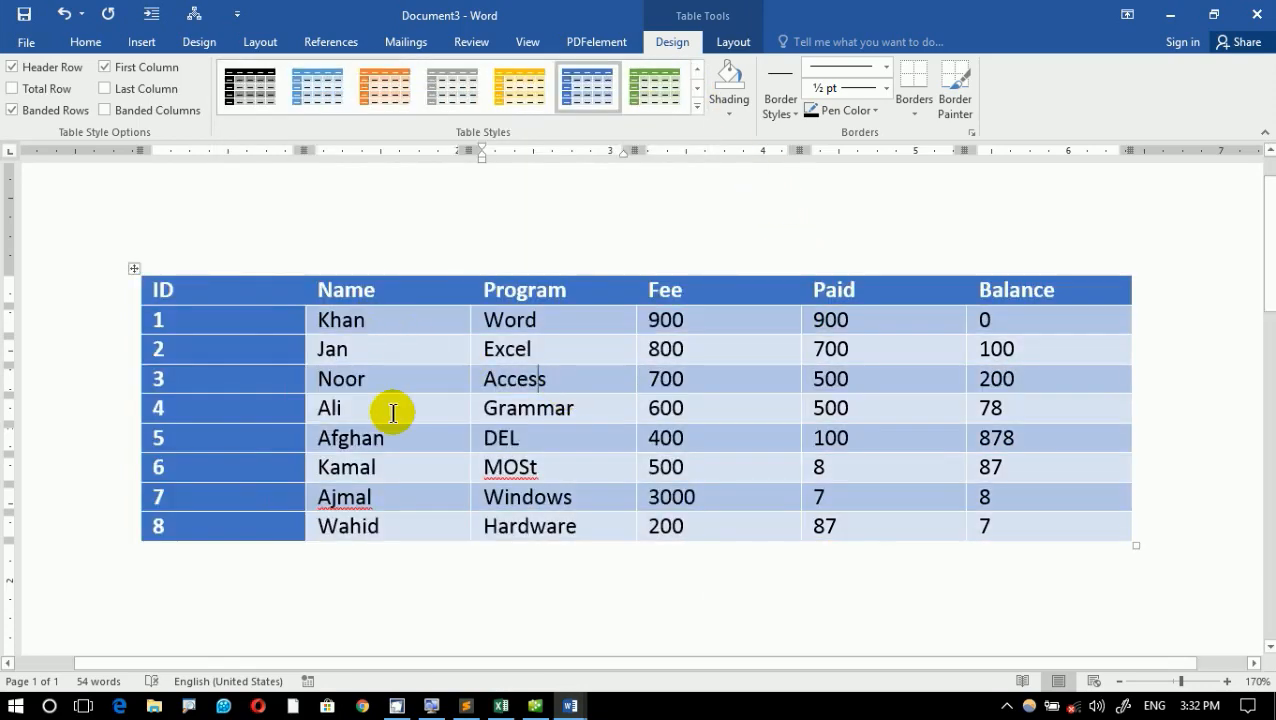
{"action": "left_click", "coordinate": [694, 103]}
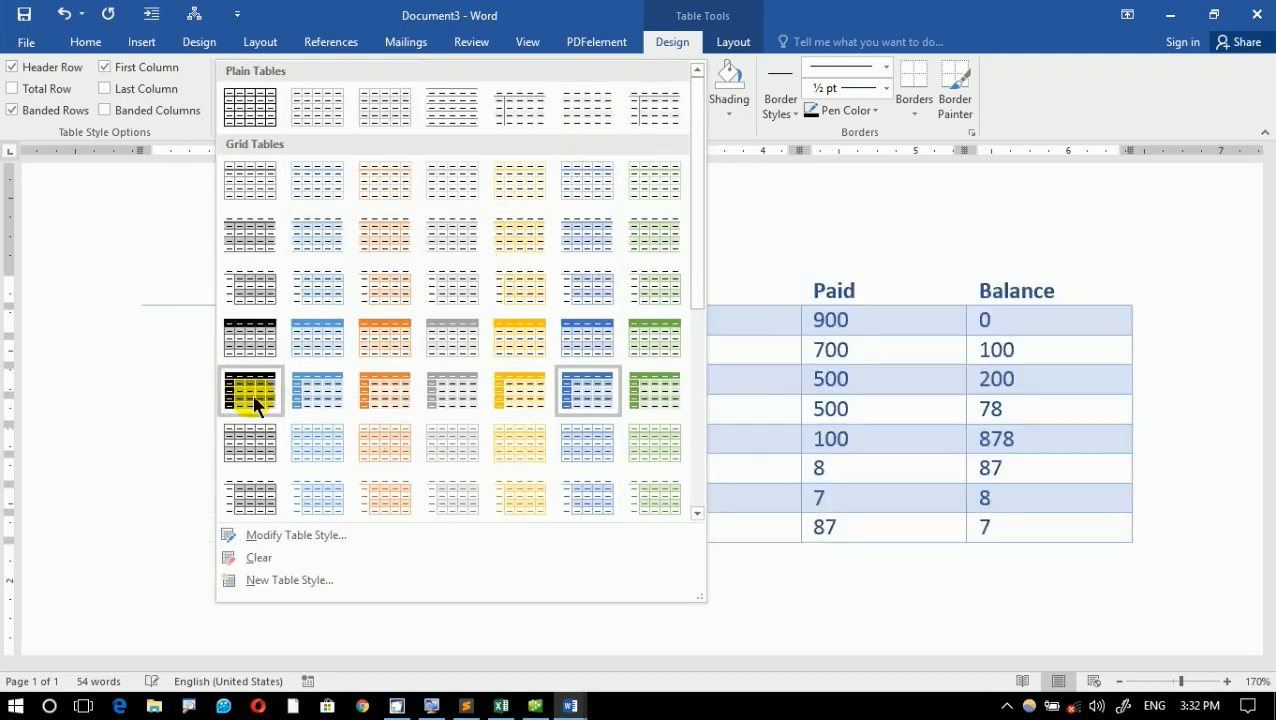
{"action": "left_click", "coordinate": [252, 394]}
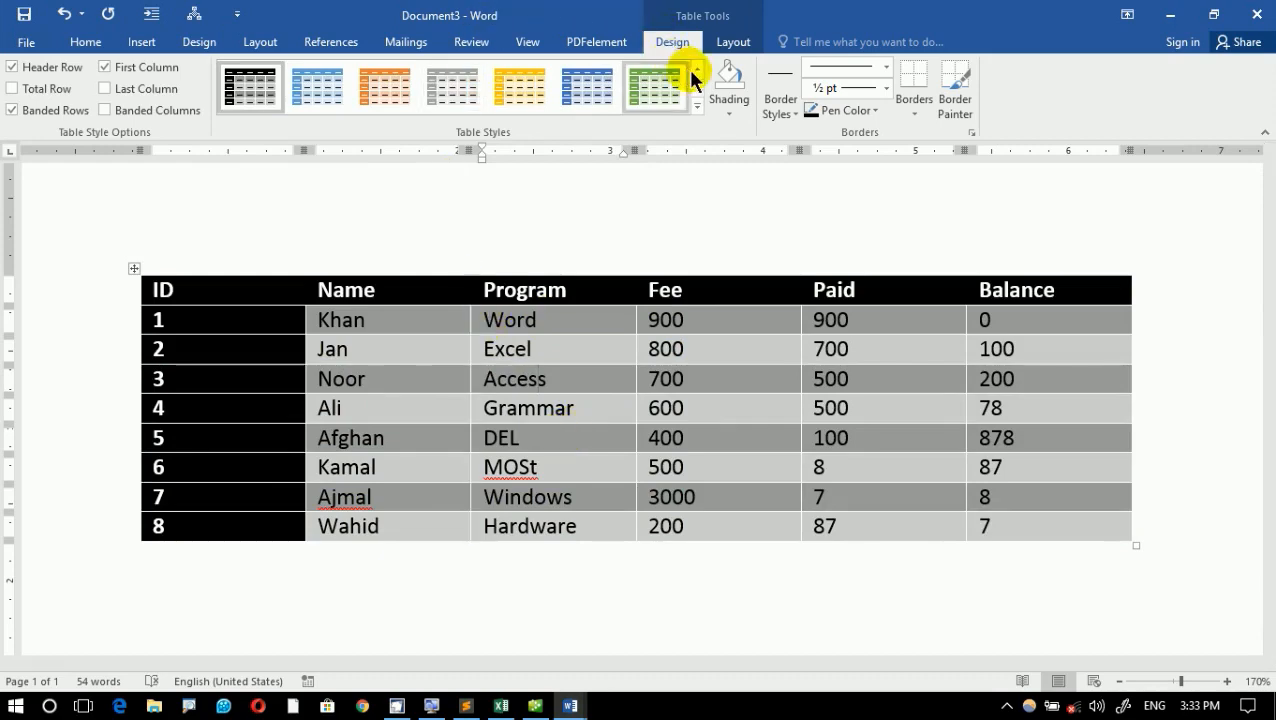
- Apply the blue grid table style with a solid header row and light blue banded rows to the fee table
{"action": "left_click", "coordinate": [694, 103]}
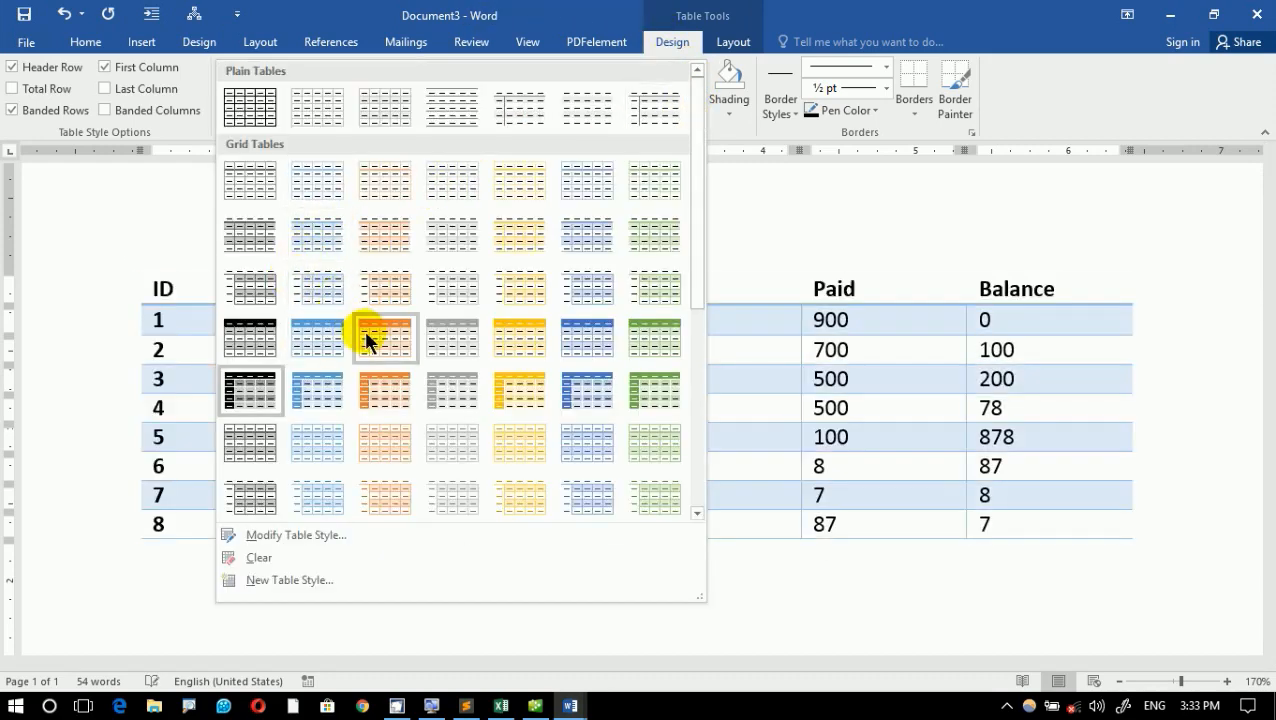
{"action": "left_click", "coordinate": [573, 334]}
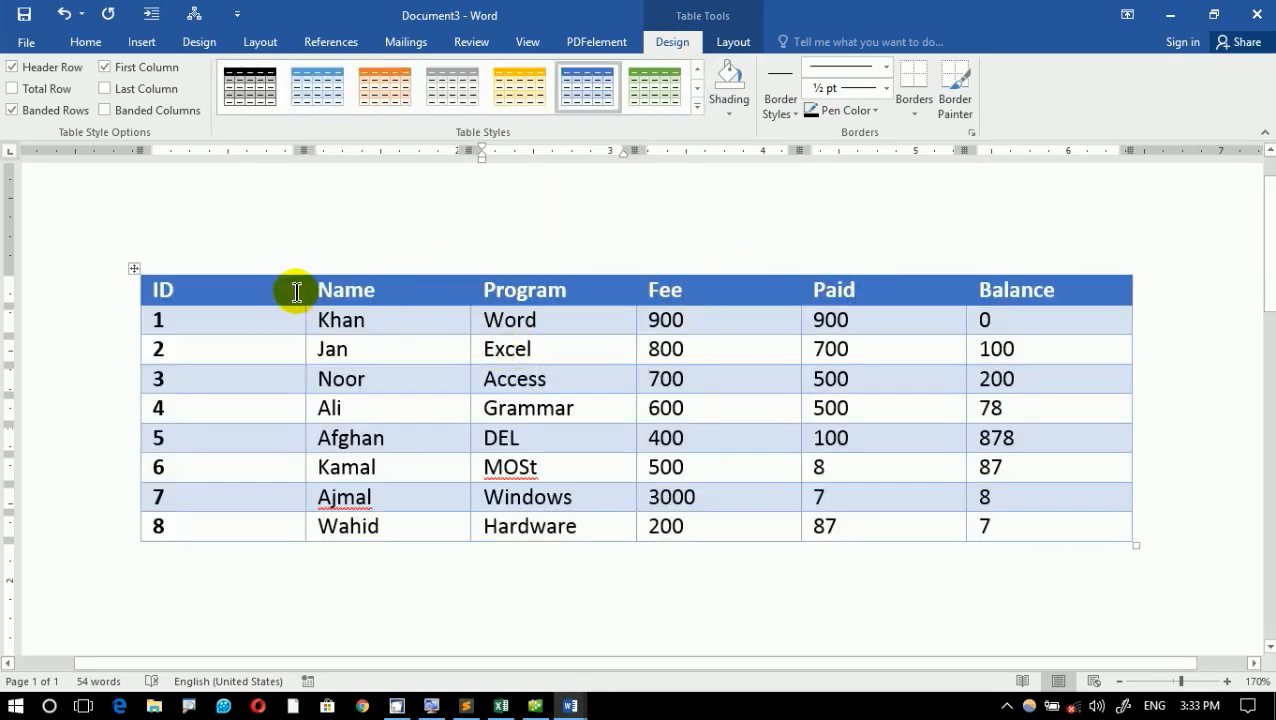
- Examine the styled fee table up close in the print preview, including its Balance column, and return to the document
{"action": "key", "text": "ctrl+p"}
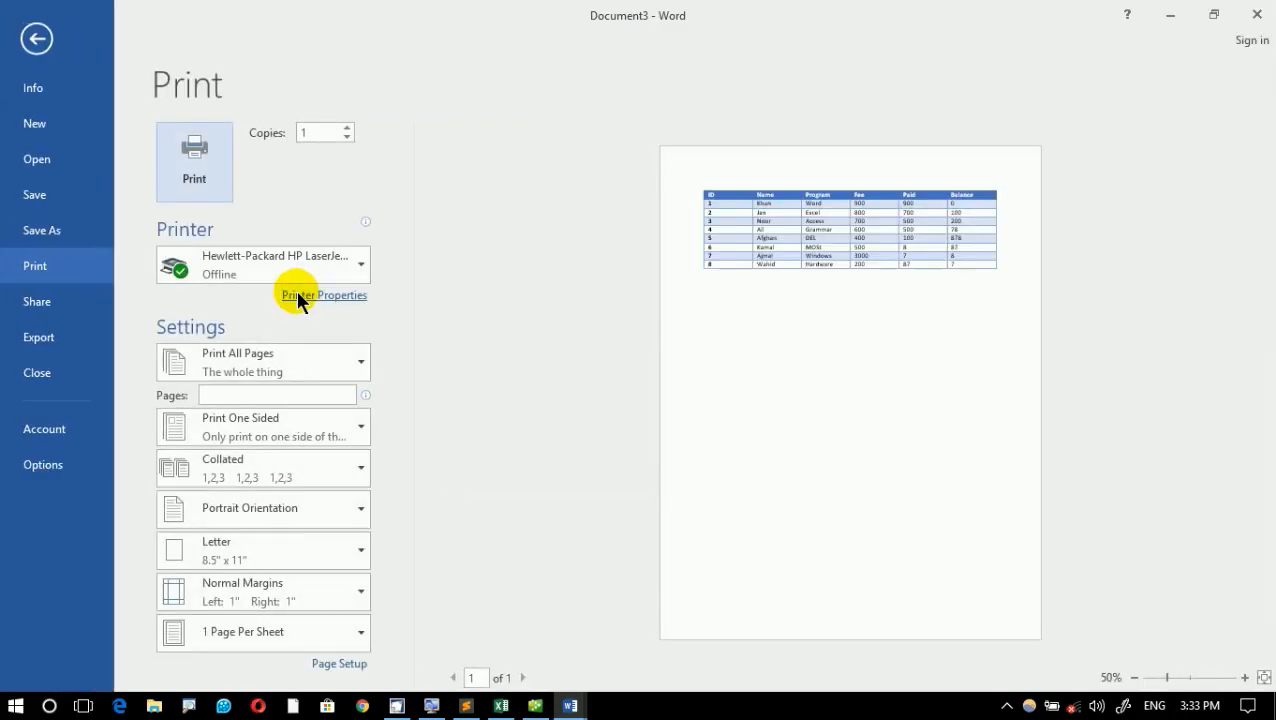
{"action": "scroll", "coordinate": [897, 319], "scroll_direction": "up", "scroll_amount": 3}
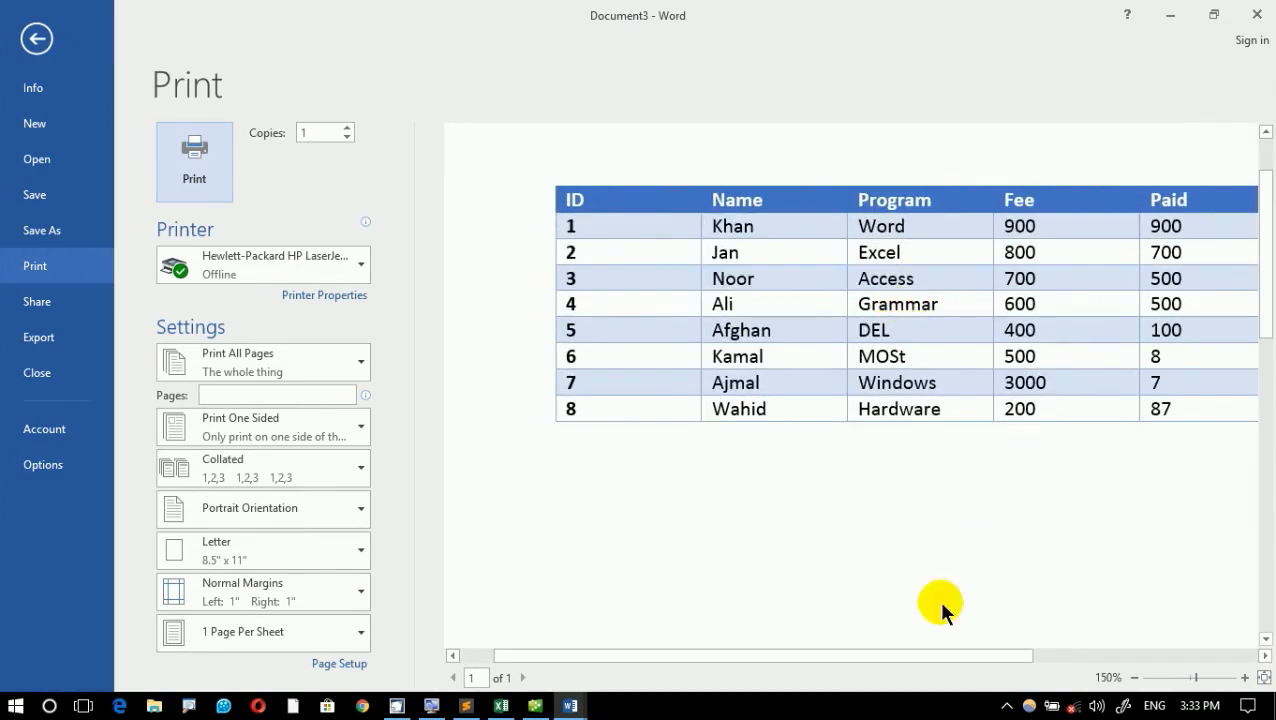
{"action": "left_click_drag", "start_coordinate": [900, 656], "coordinate": [1000, 656]}
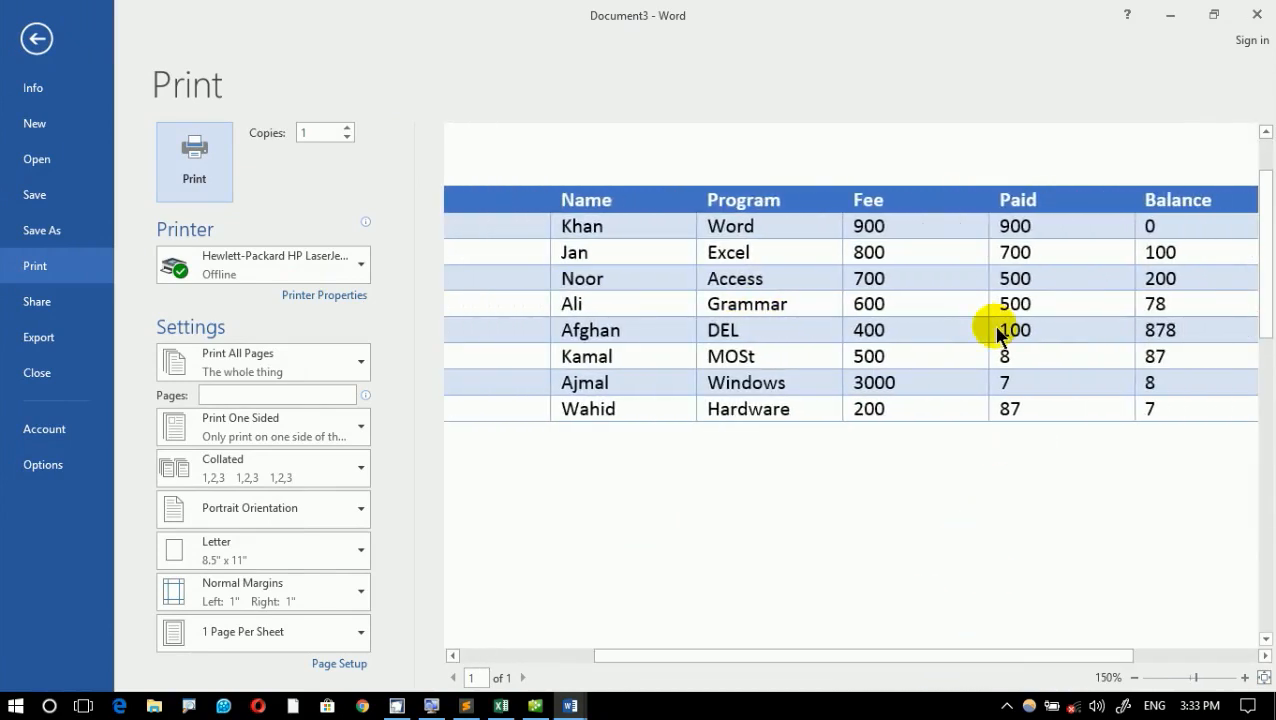
{"action": "scroll", "coordinate": [995, 325], "scroll_direction": "down", "scroll_amount": 2}
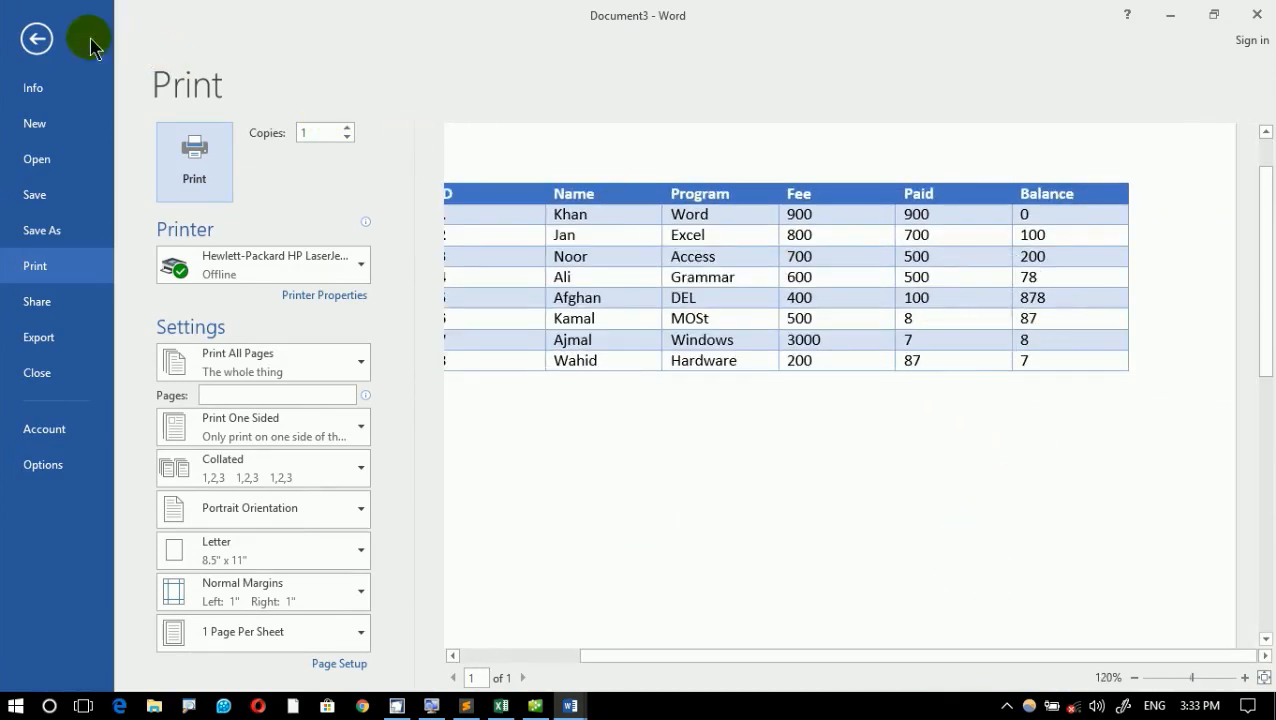
{"action": "left_click", "coordinate": [44, 43]}
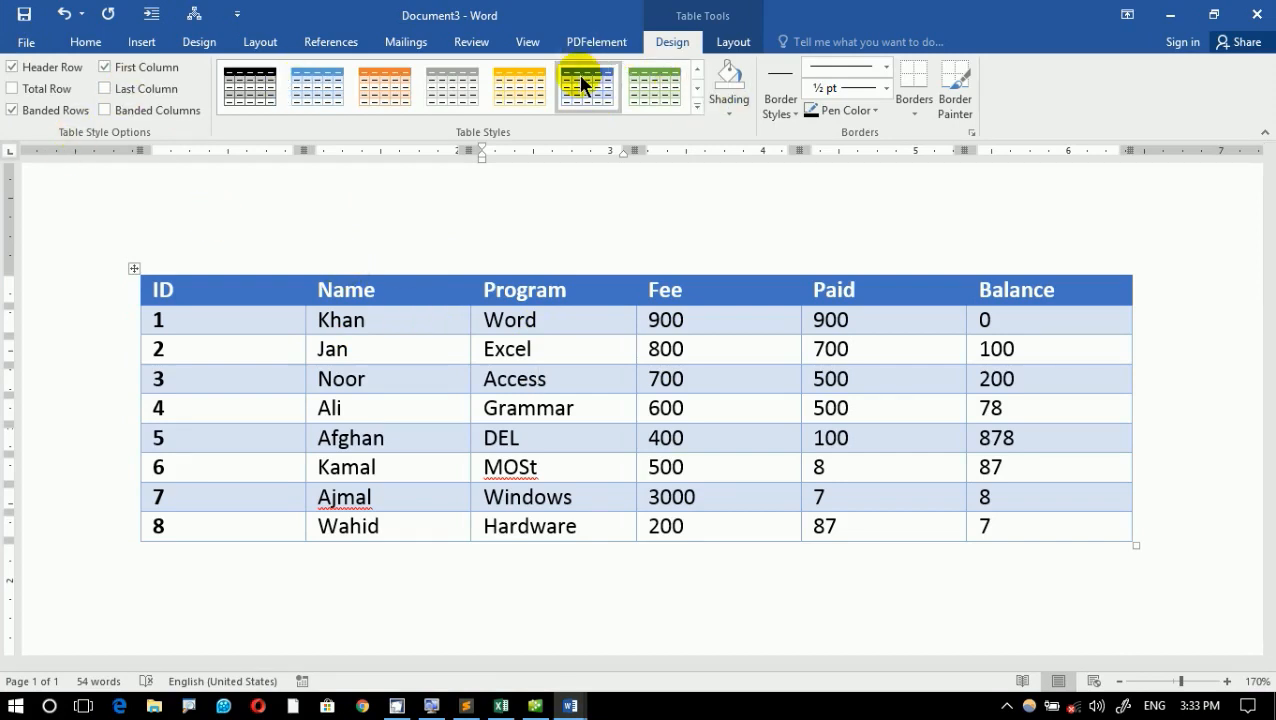
{"action": "left_click", "coordinate": [697, 104]}
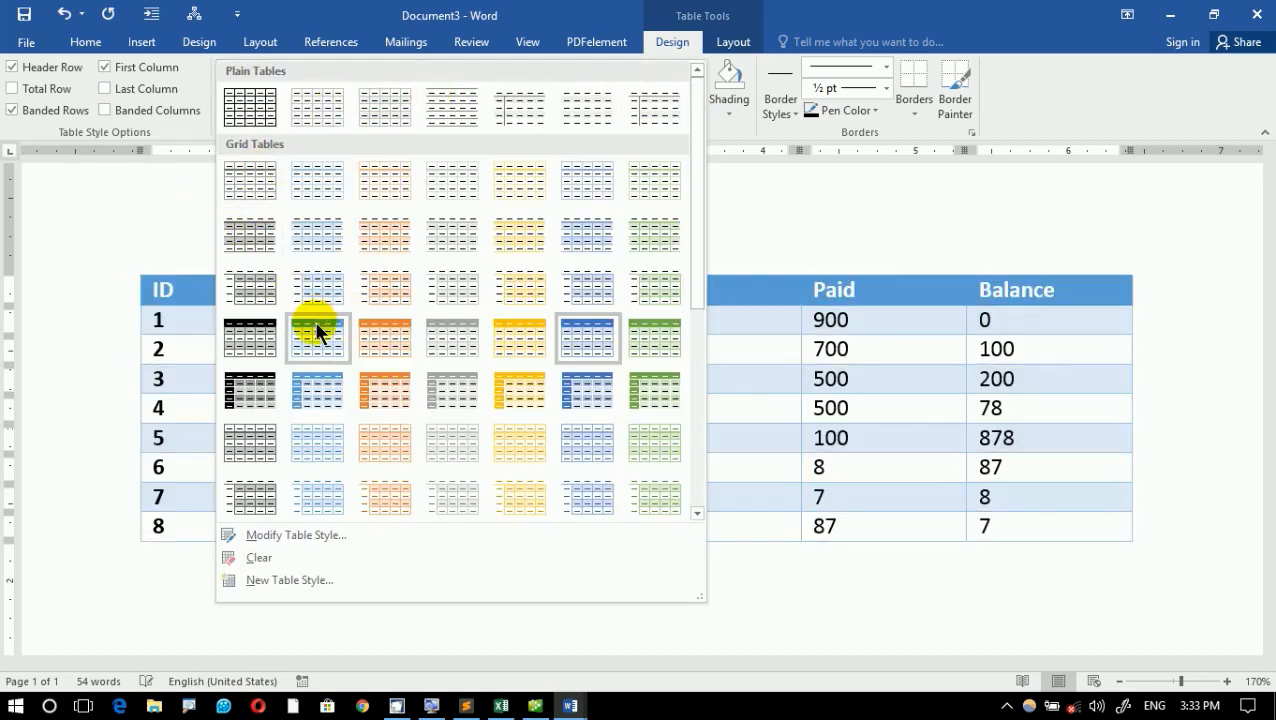
{"action": "left_click", "coordinate": [177, 322]}
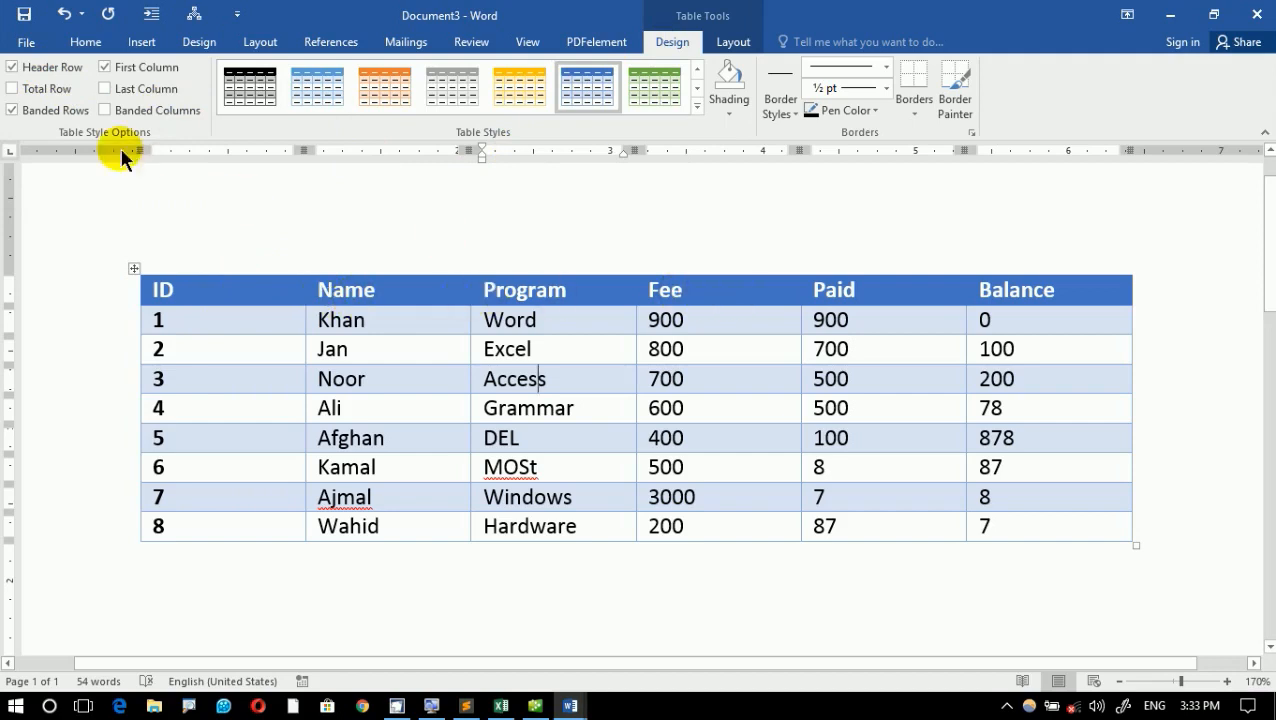
- Switch the table's Header Row formatting off and back on, and its Total Row formatting on and back off
{"action": "left_click", "coordinate": [40, 60]}
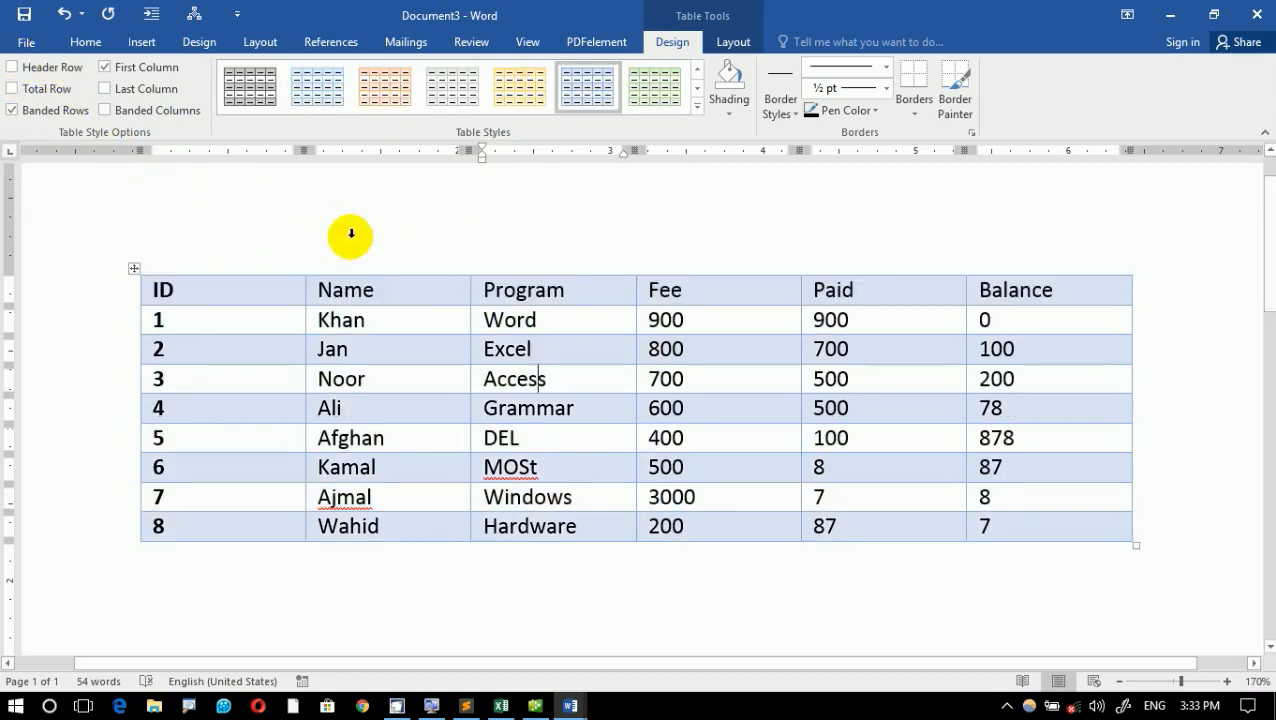
{"action": "left_click", "coordinate": [36, 72]}
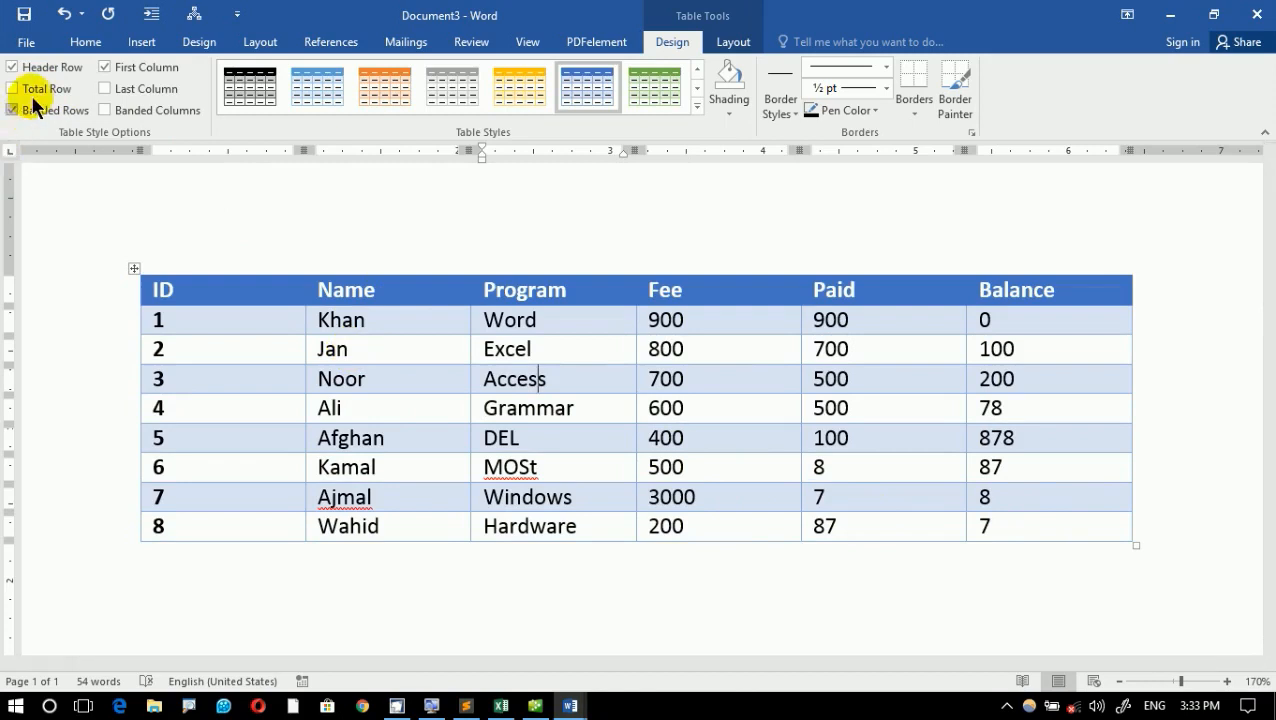
{"action": "left_click", "coordinate": [22, 88]}
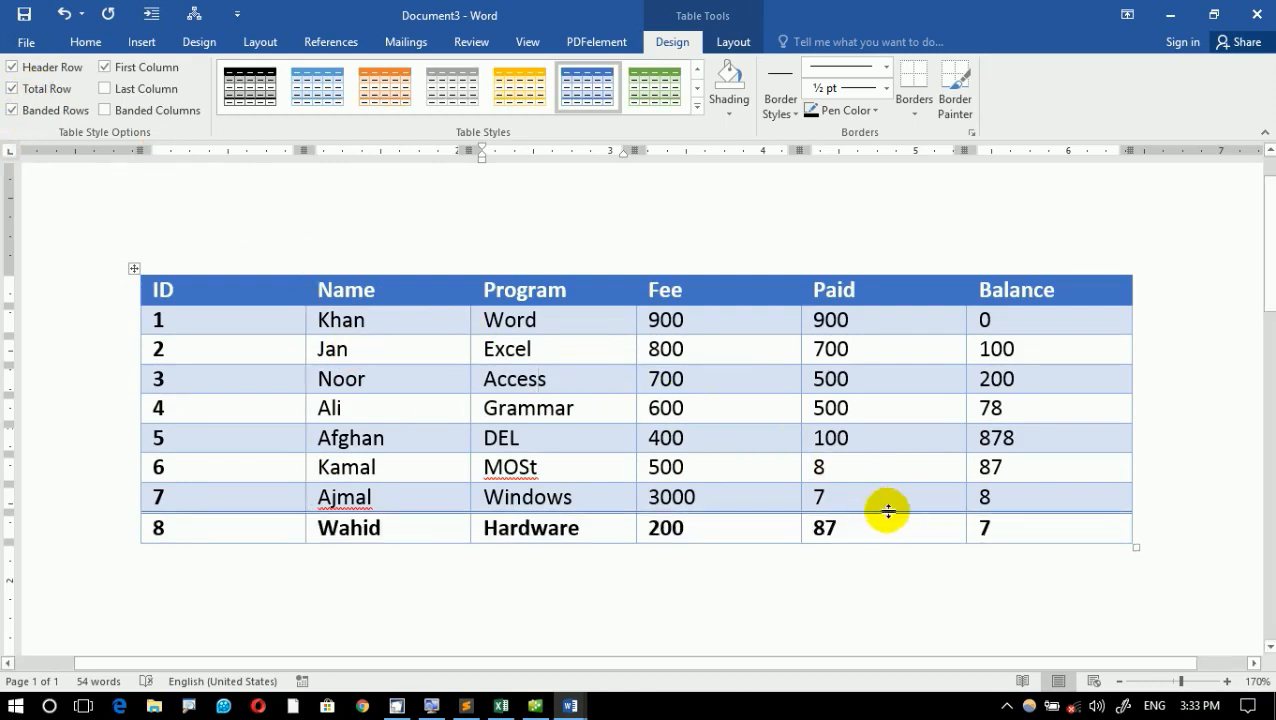
{"action": "left_click", "coordinate": [60, 91]}
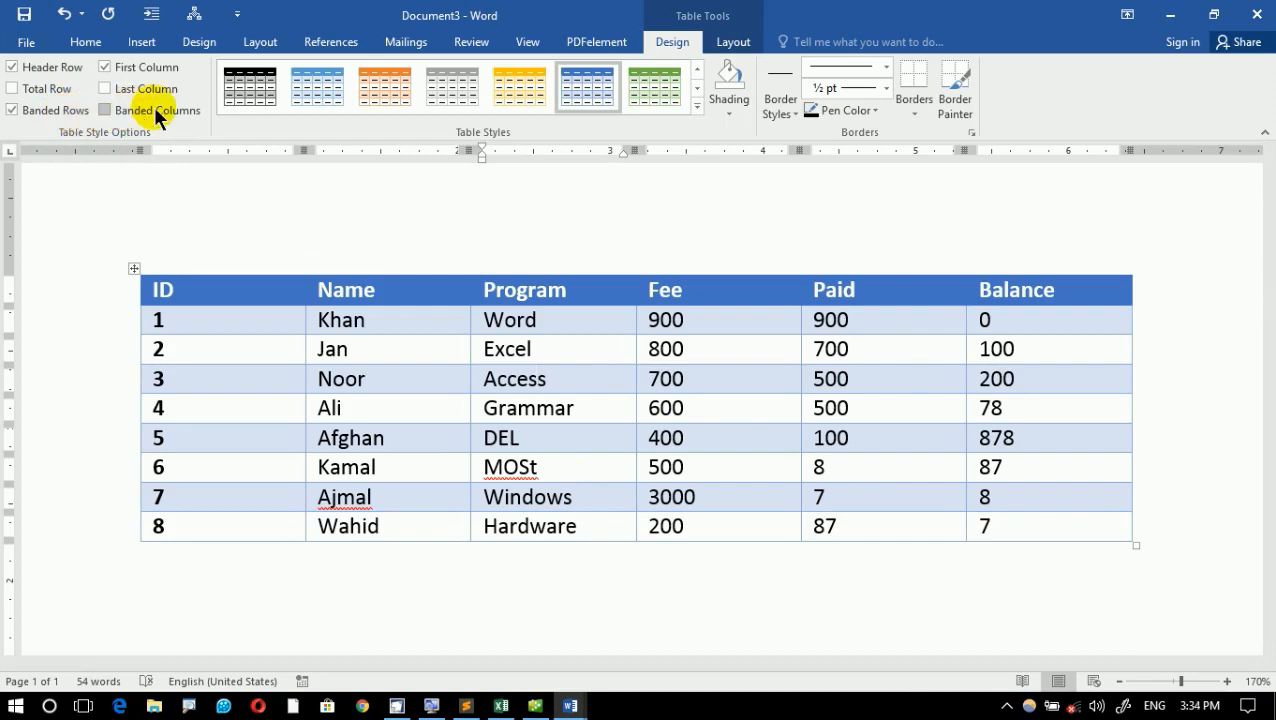
- Turn off the Banded Rows formatting of the fee table
{"action": "left_click", "coordinate": [330, 384]}
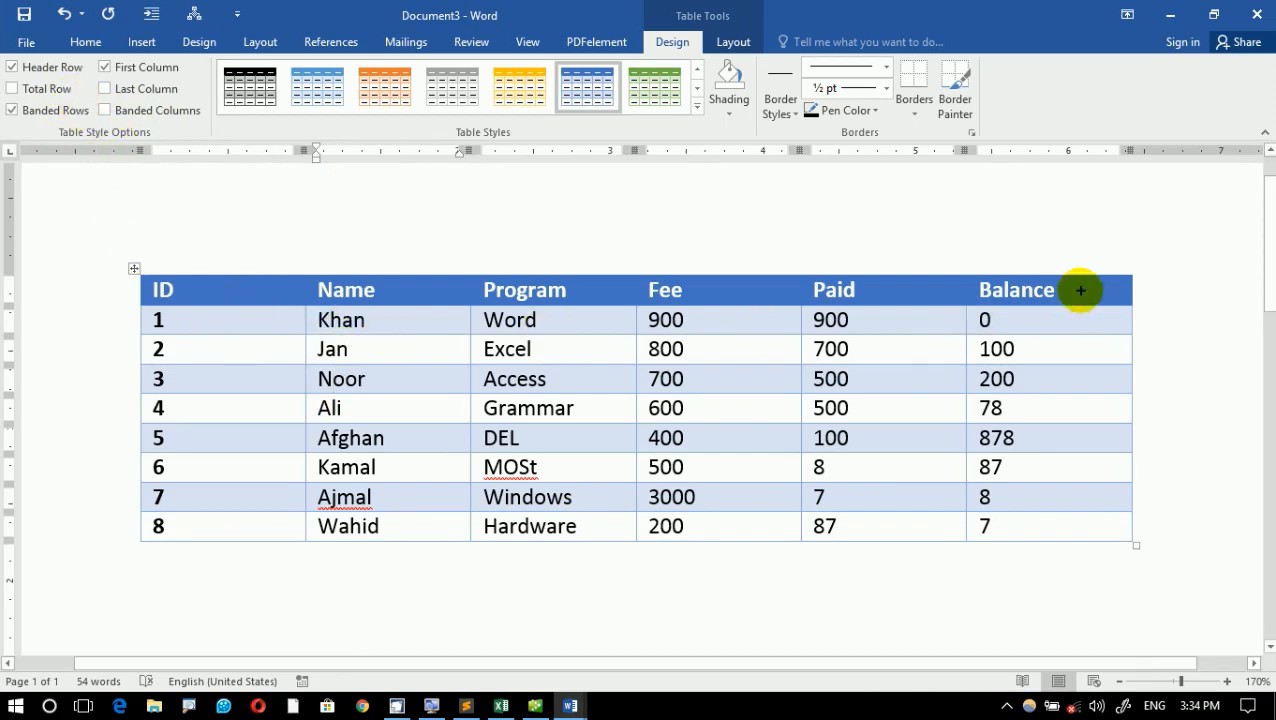
{"action": "mouse_move", "coordinate": [1113, 381]}
{"action": "left_mouse_down"}
{"action": "mouse_move", "coordinate": [459, 399]}
{"action": "mouse_move", "coordinate": [200, 383]}
{"action": "mouse_move", "coordinate": [206, 353]}
{"action": "mouse_move", "coordinate": [160, 374]}
{"action": "left_mouse_up"}
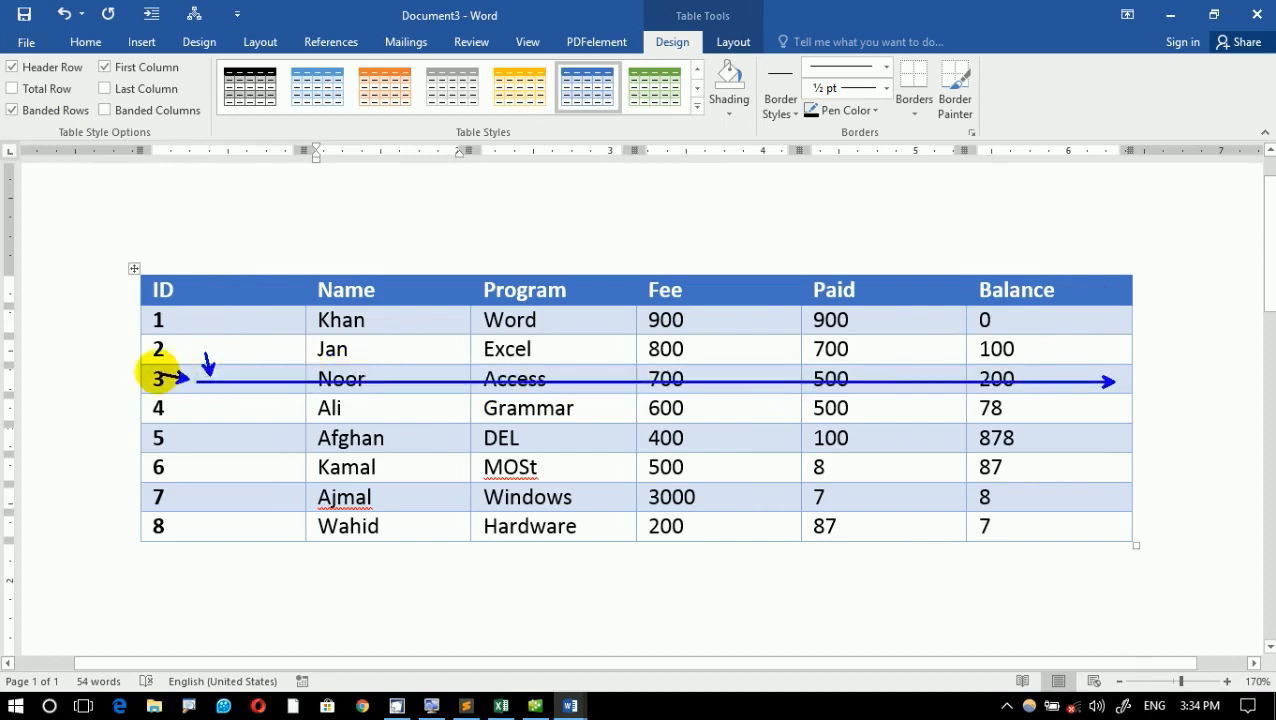
{"action": "key", "text": "Escape"}
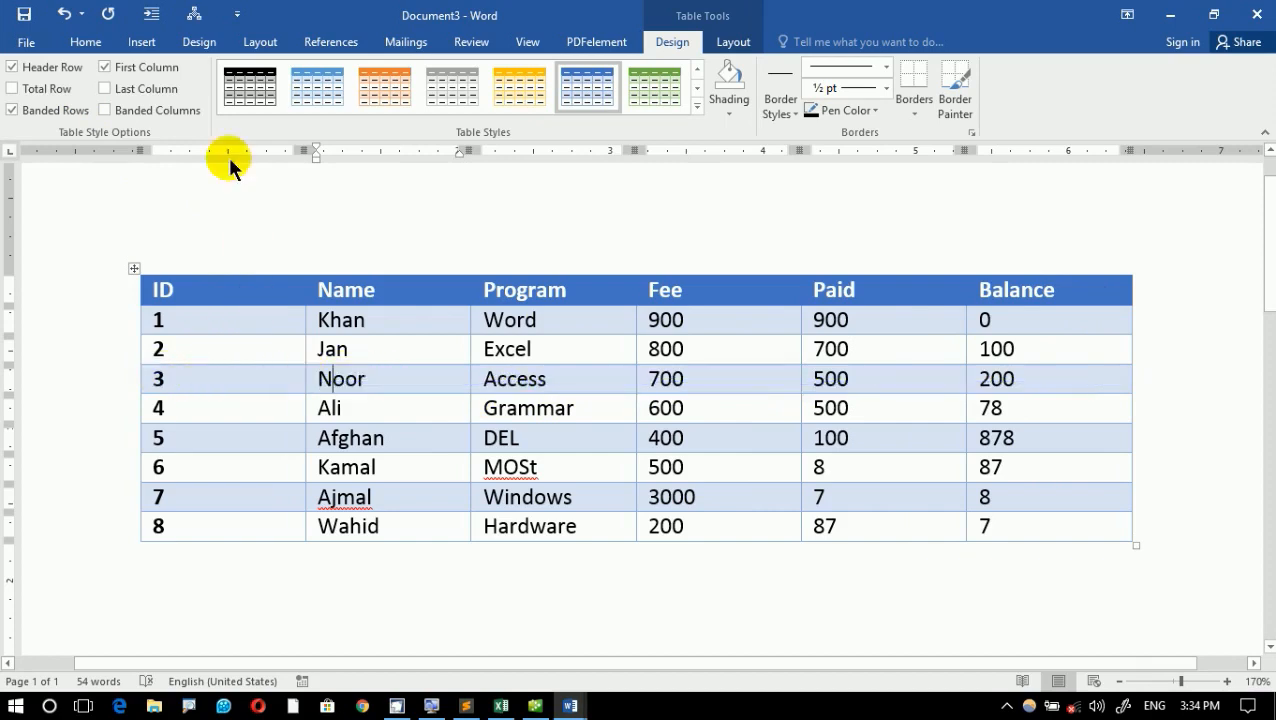
{"action": "left_click", "coordinate": [12, 110]}
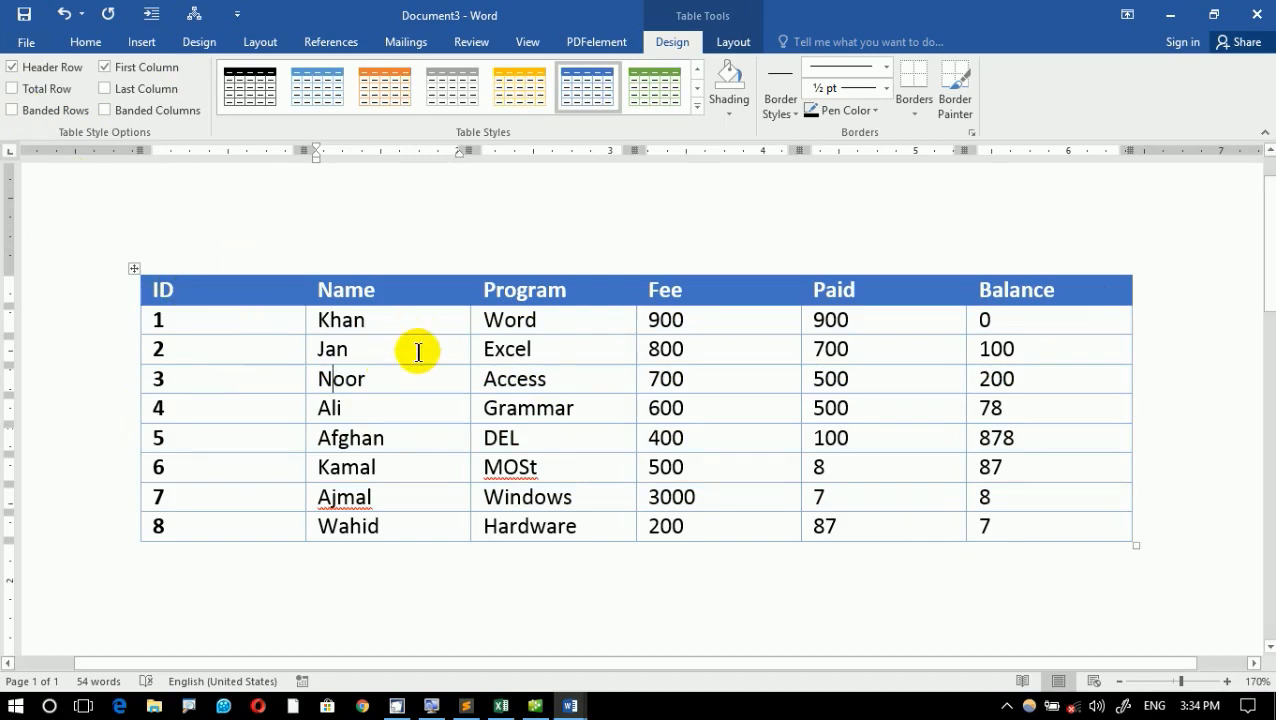
- Turn on Banded Columns for the fee table and turn its Banded Rows formatting back on
{"action": "left_click_drag", "start_coordinate": [372, 325], "coordinate": [373, 507]}
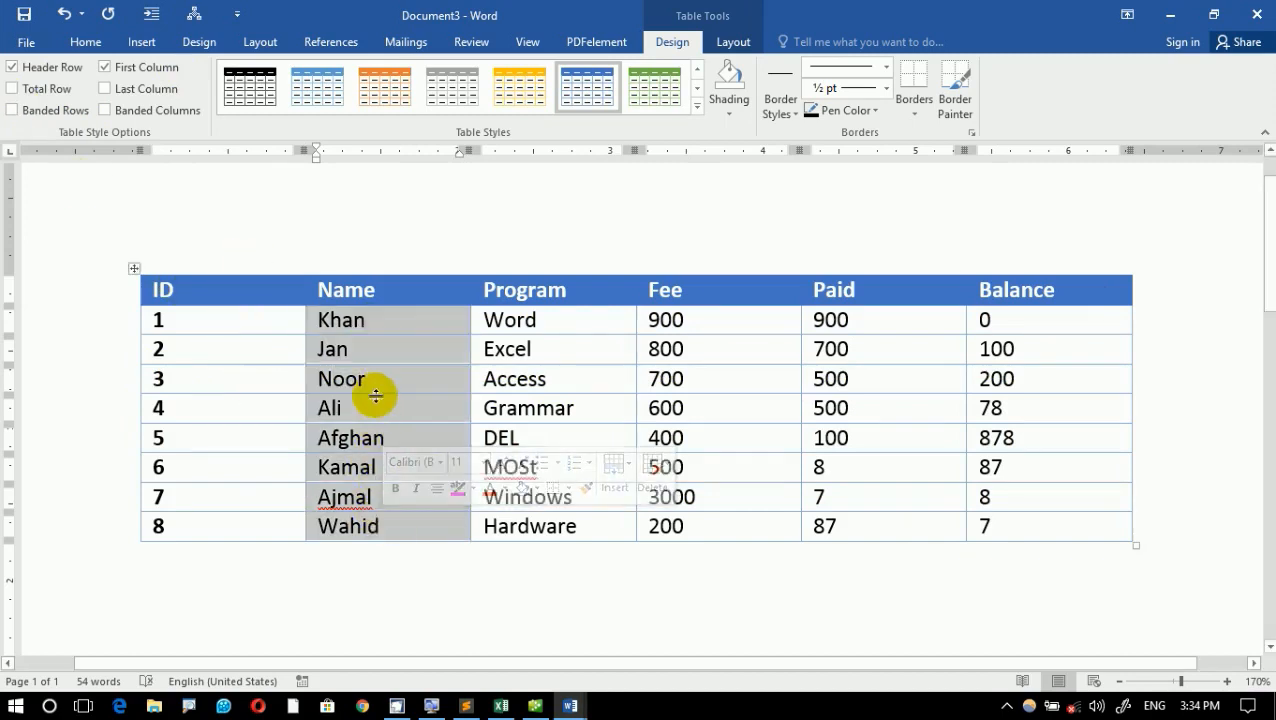
{"action": "left_click", "coordinate": [167, 110]}
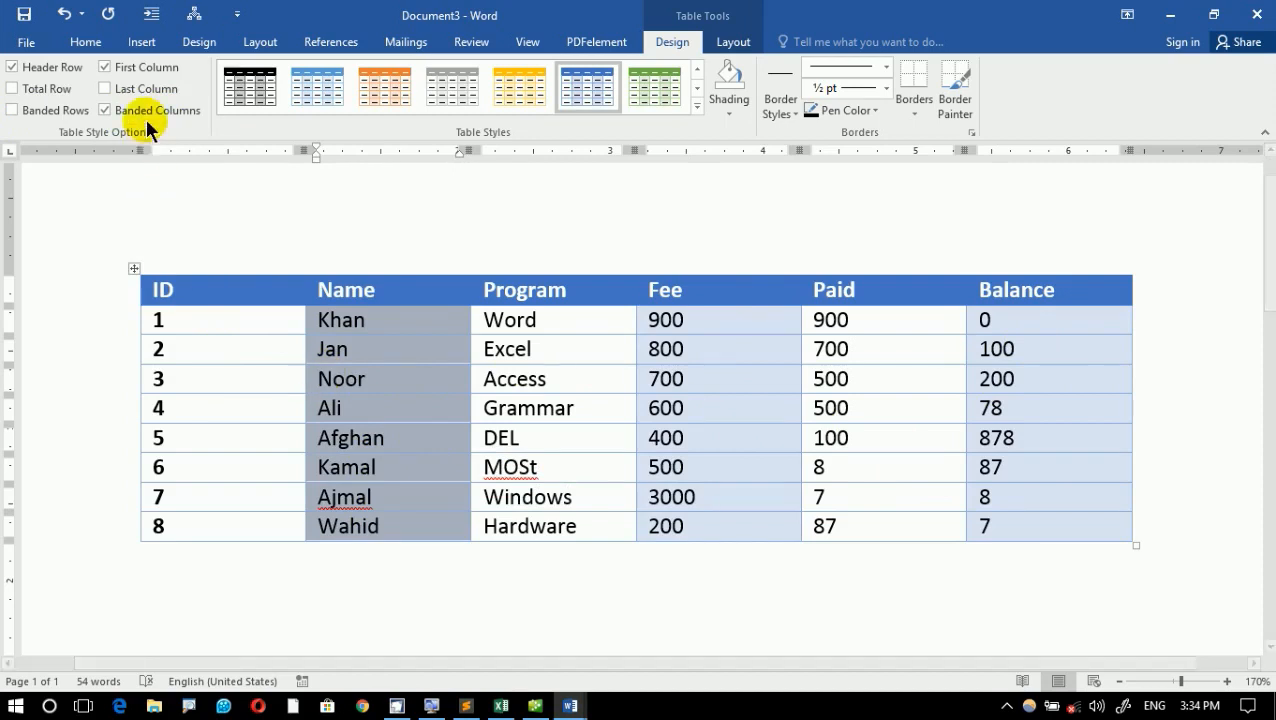
{"action": "left_click", "coordinate": [50, 112]}
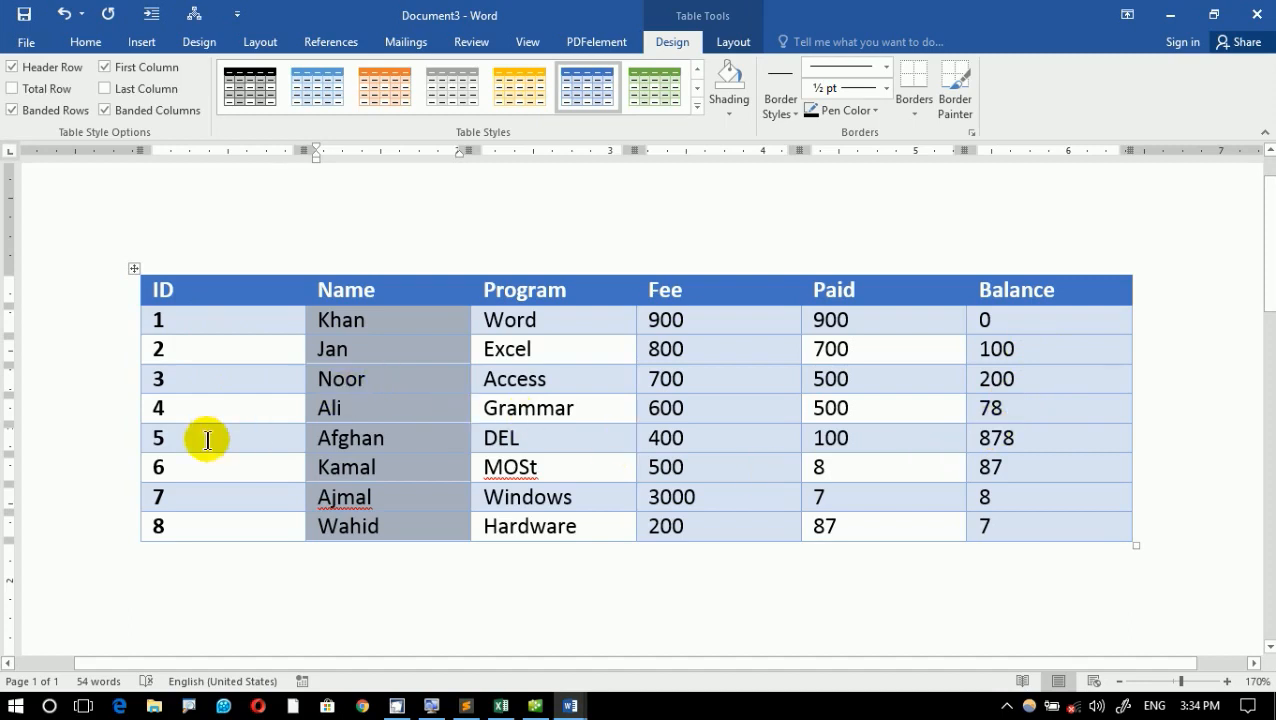
{"action": "scroll", "coordinate": [207, 440], "scroll_direction": "up", "scroll_amount": 2}
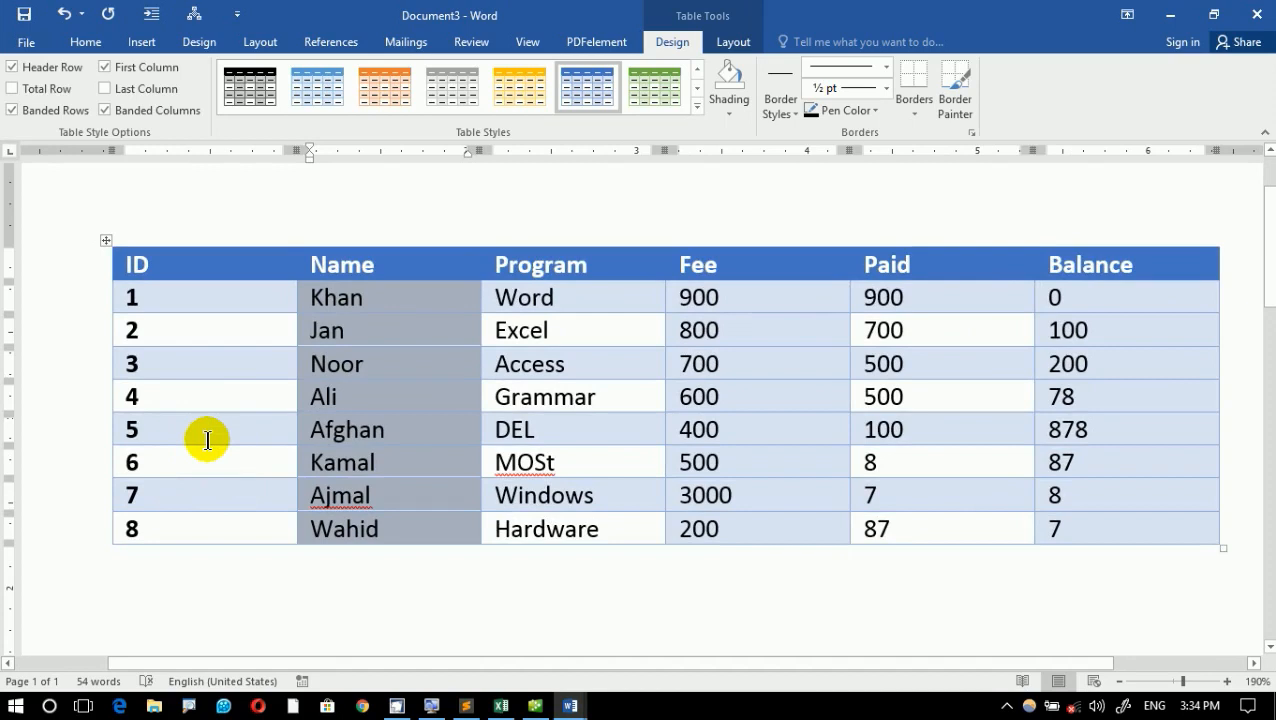
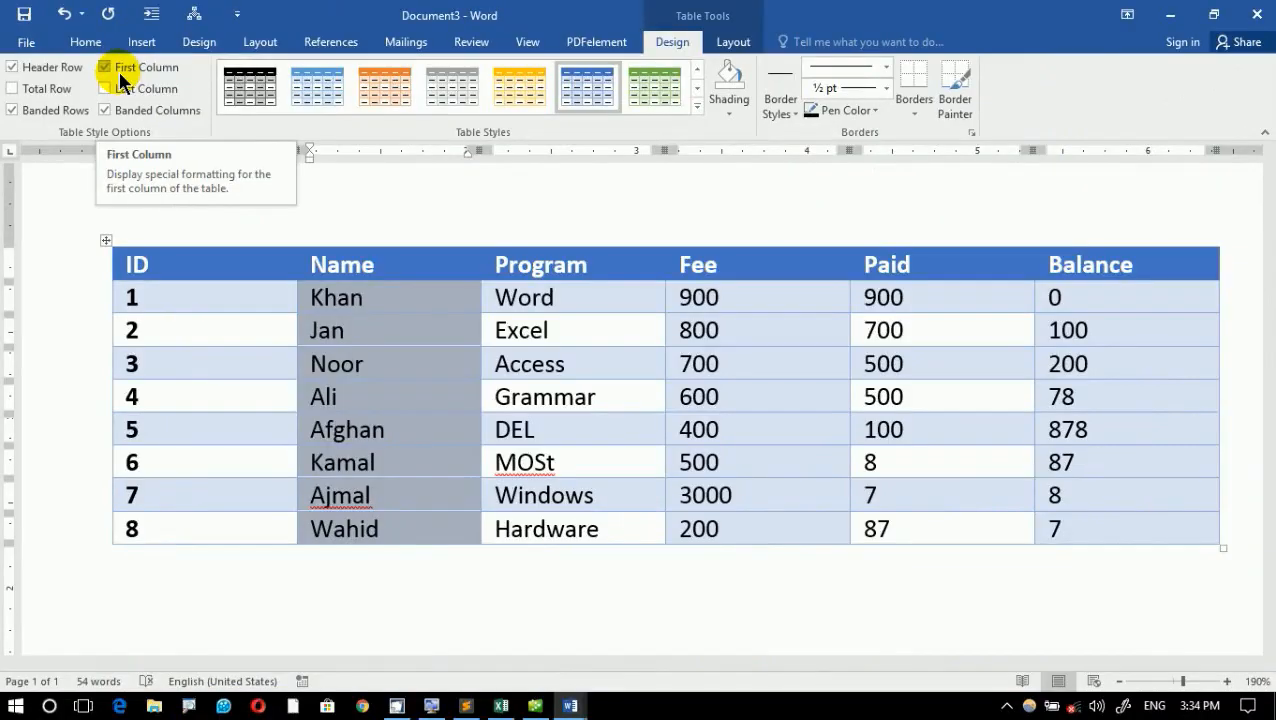
- Switch the fee table's First Column formatting off and back on, and clear the selection of the Name column
{"action": "left_click", "coordinate": [106, 68]}
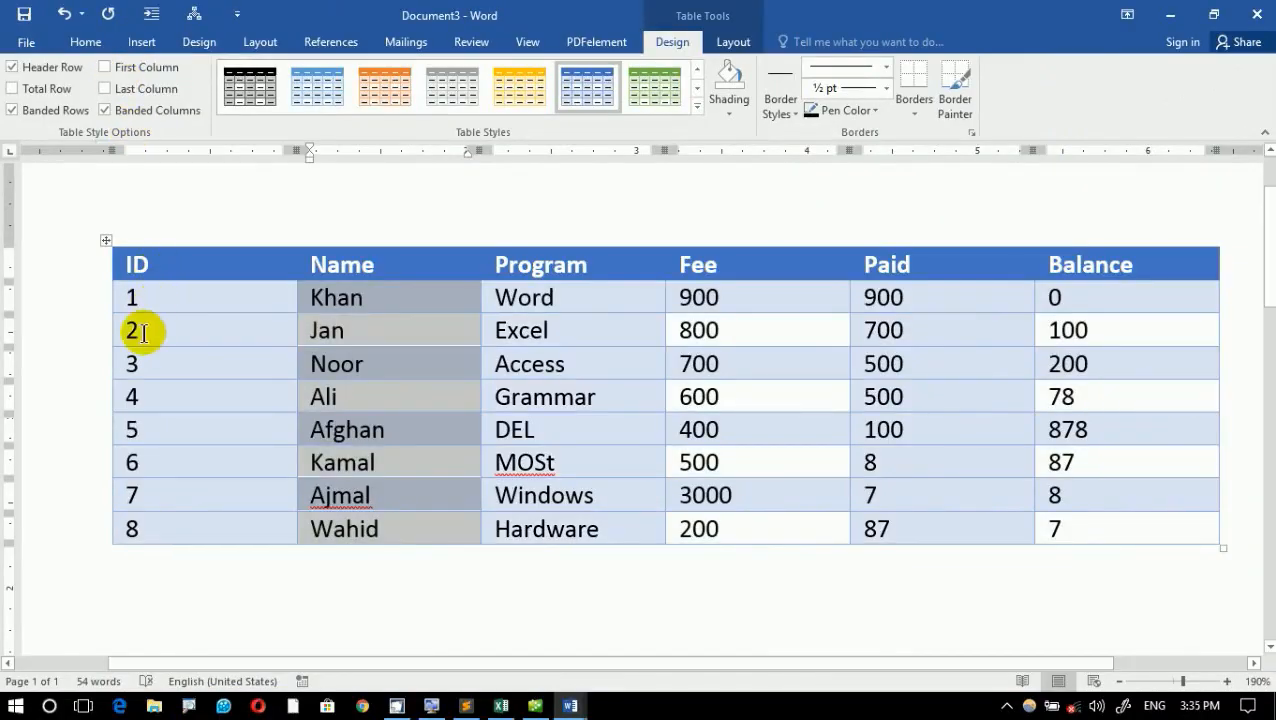
{"action": "left_click", "coordinate": [135, 92]}
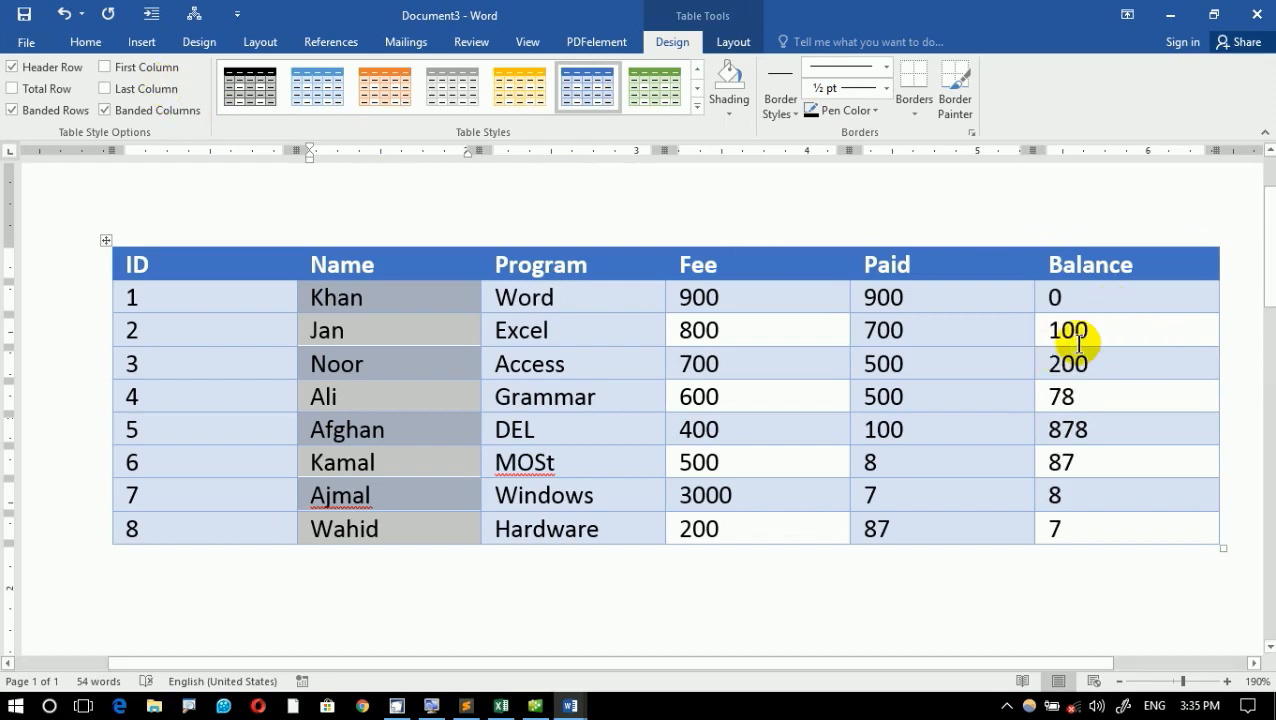
{"action": "left_click", "coordinate": [128, 66]}
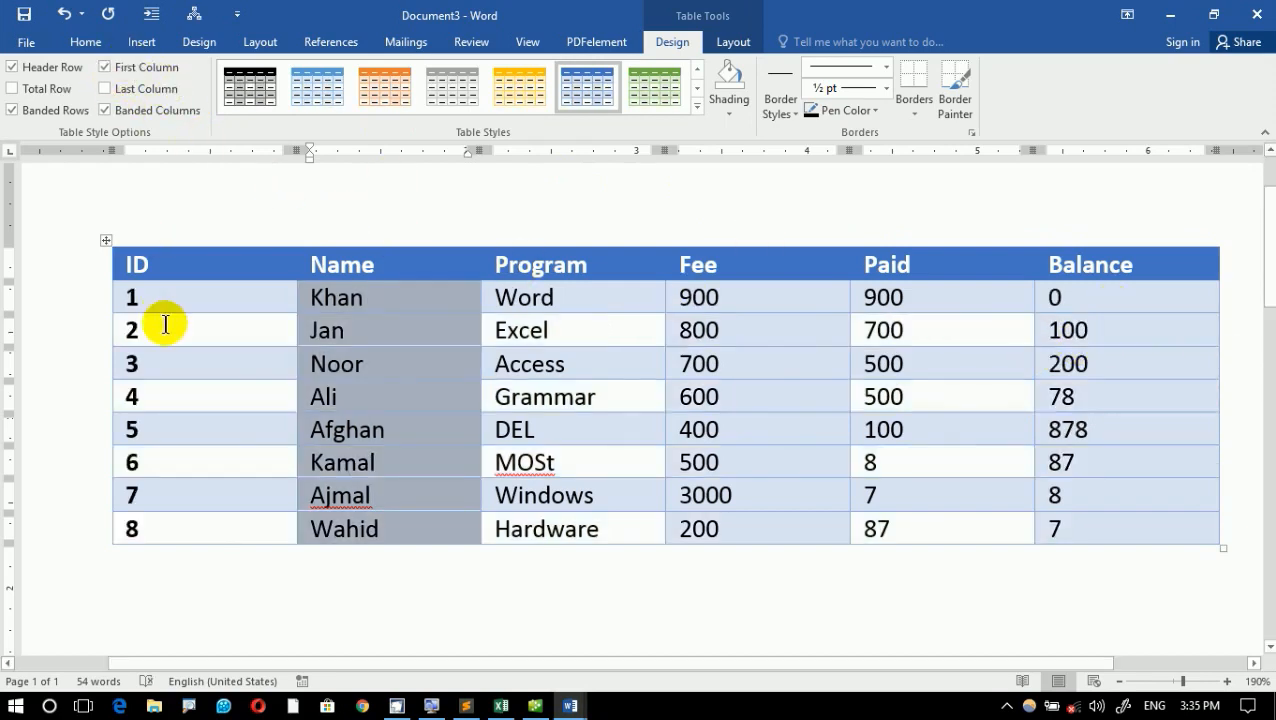
{"action": "left_click", "coordinate": [421, 390]}
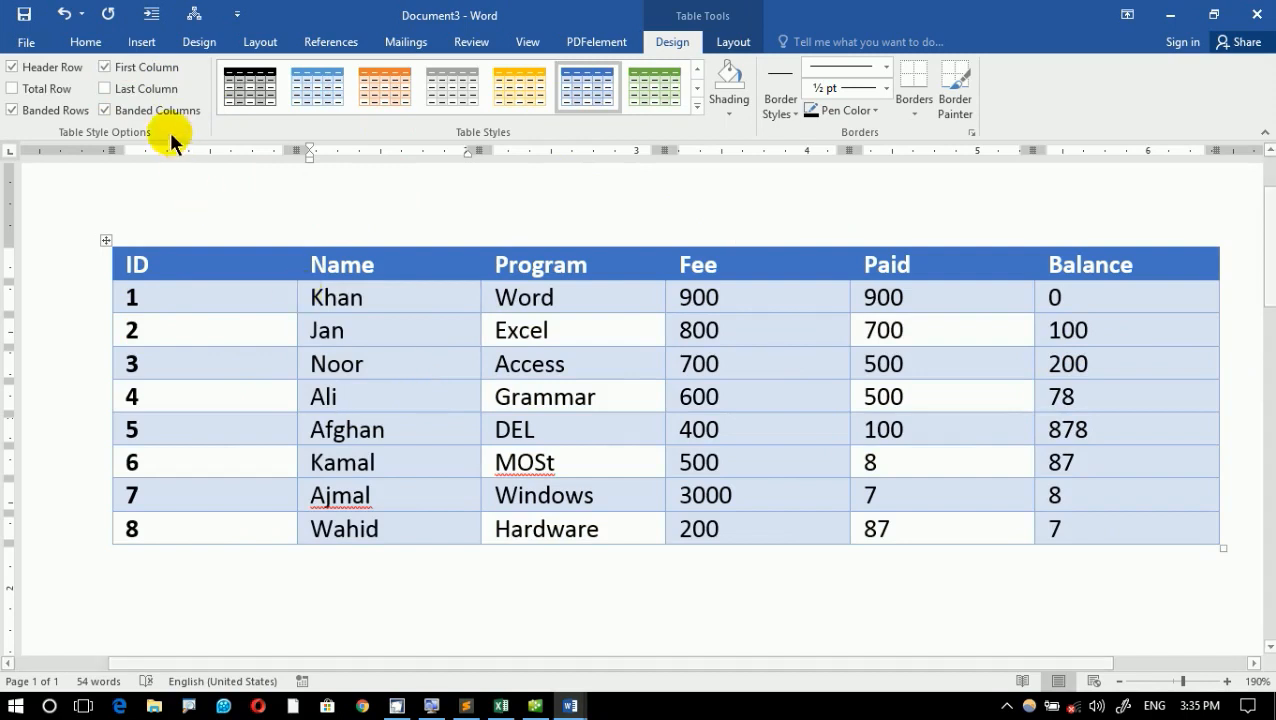
- Switch the table's Last Column formatting on and back off, and its First Column formatting off and back on
{"action": "left_click", "coordinate": [163, 89]}
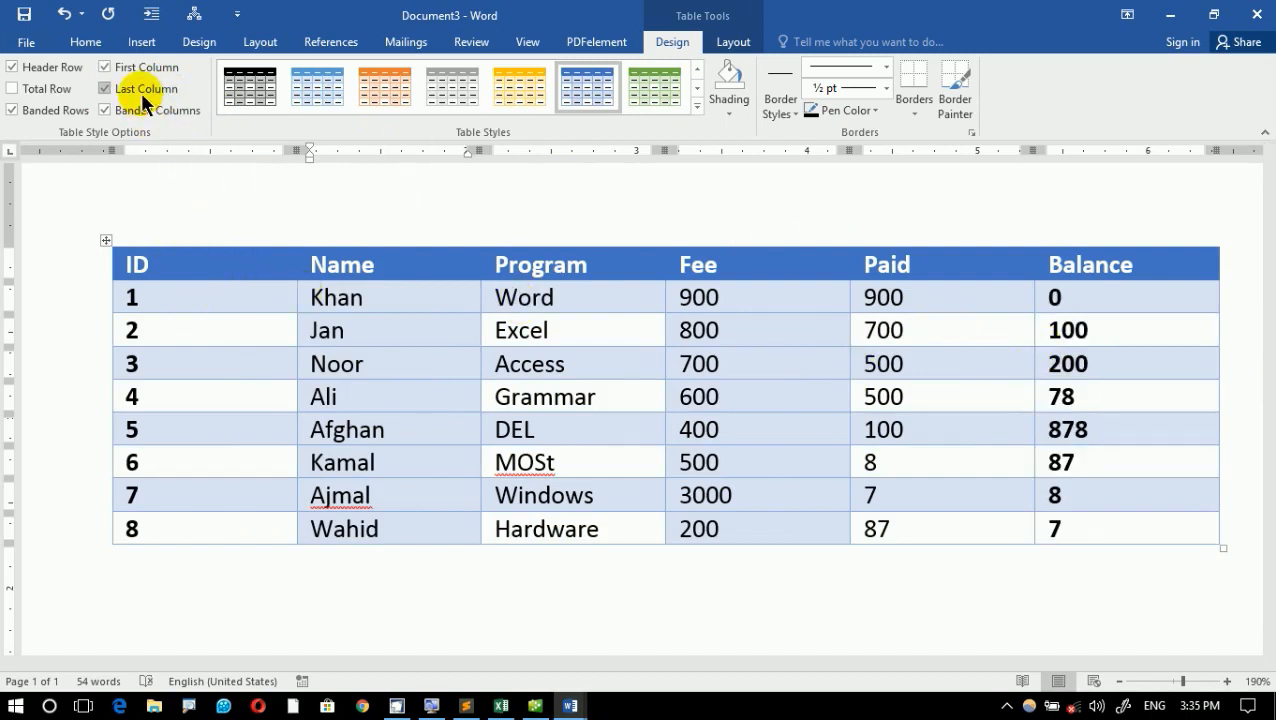
{"action": "left_click", "coordinate": [138, 67]}
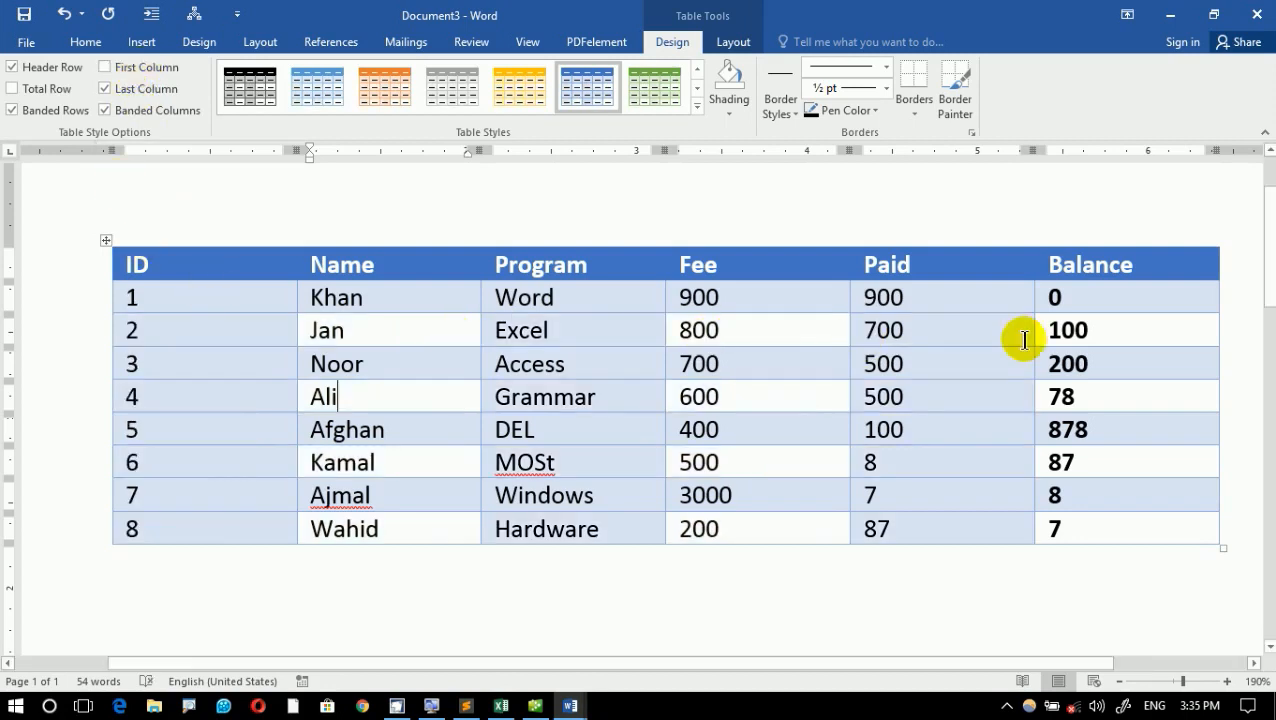
{"action": "left_click", "coordinate": [163, 93]}
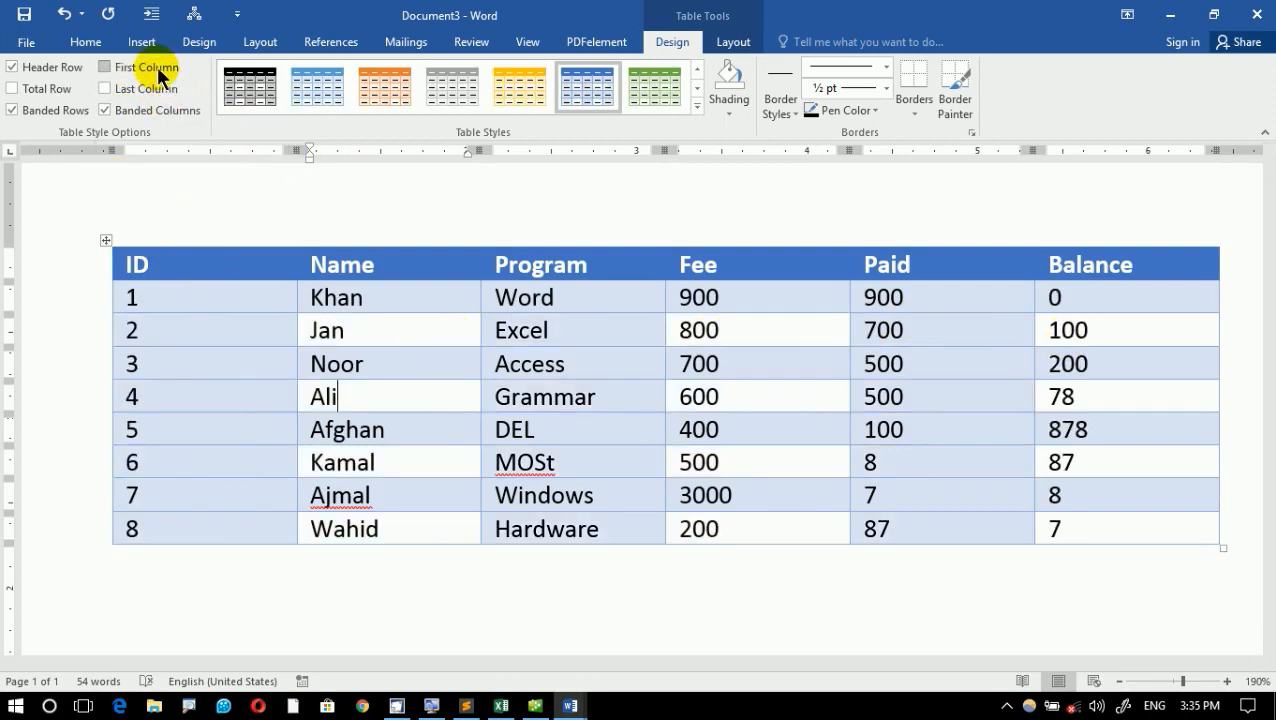
{"action": "left_click", "coordinate": [160, 67]}
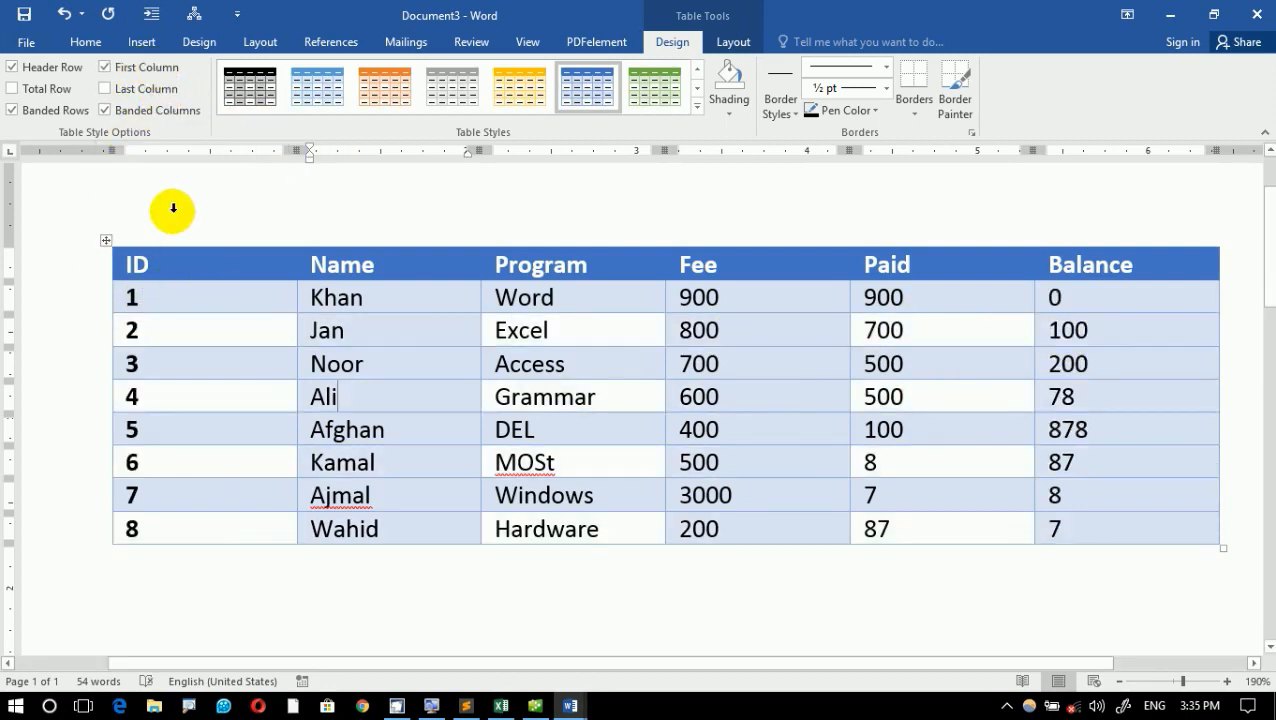
- Apply the green dark grid table style with a solid green first column to the fee table, and minimize both open Word documents
{"action": "left_click", "coordinate": [695, 106]}
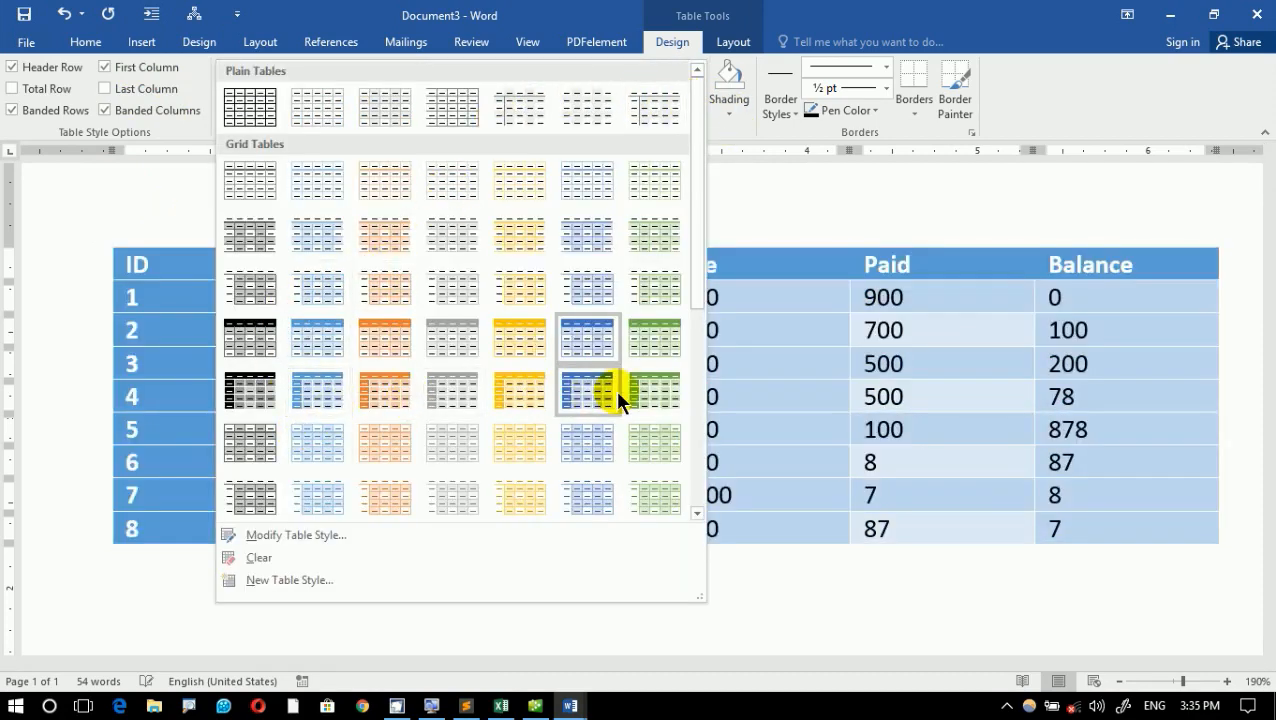
{"action": "left_click", "coordinate": [653, 392]}
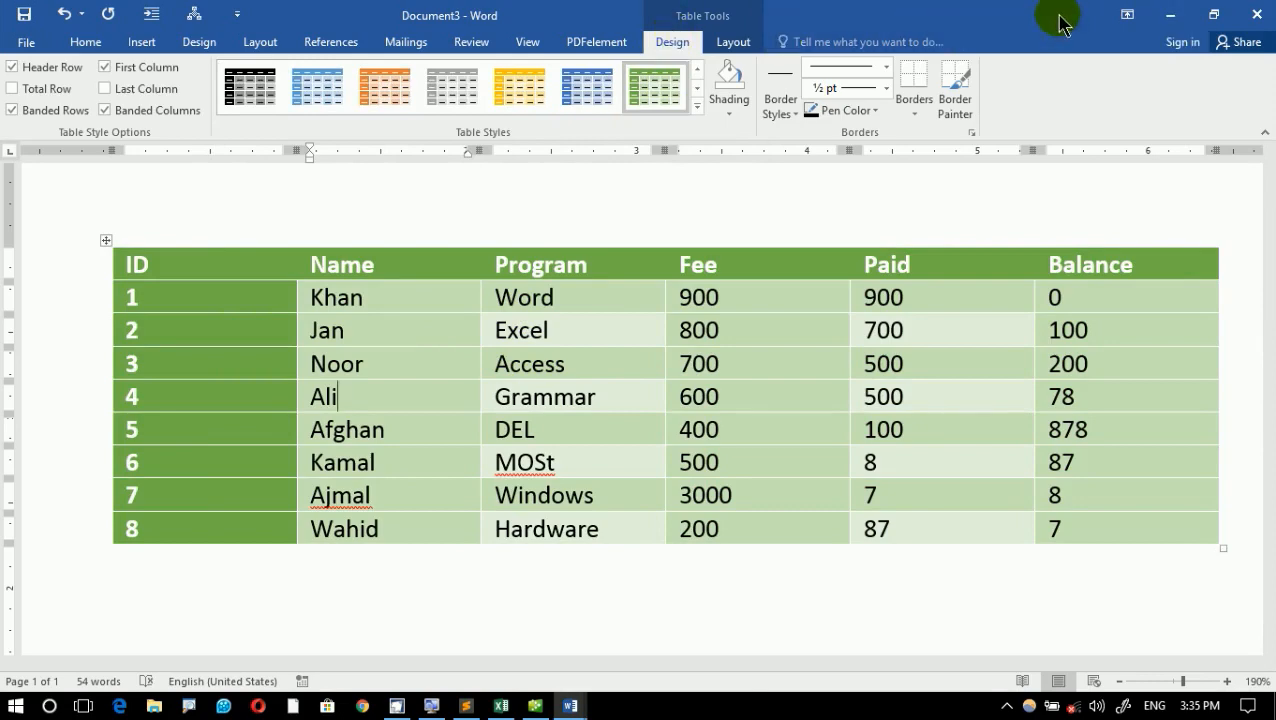
{"action": "left_click", "coordinate": [1170, 15]}
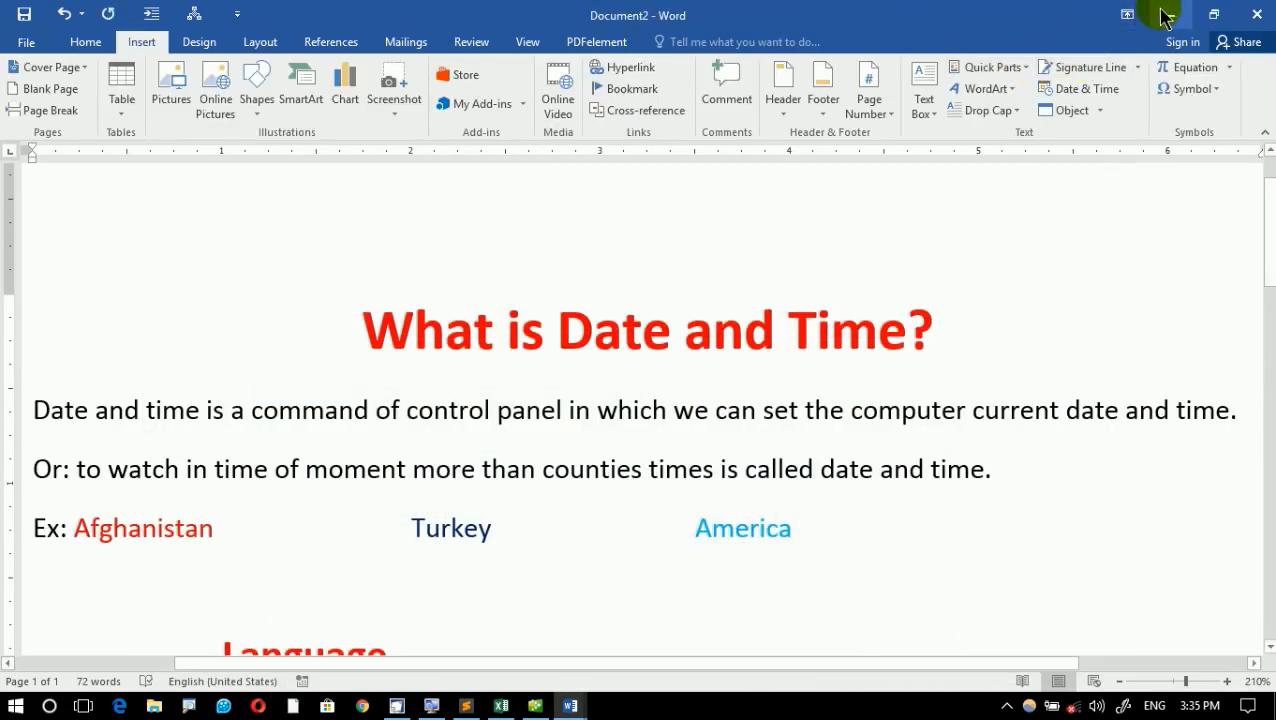
{"action": "left_click", "coordinate": [1166, 15]}
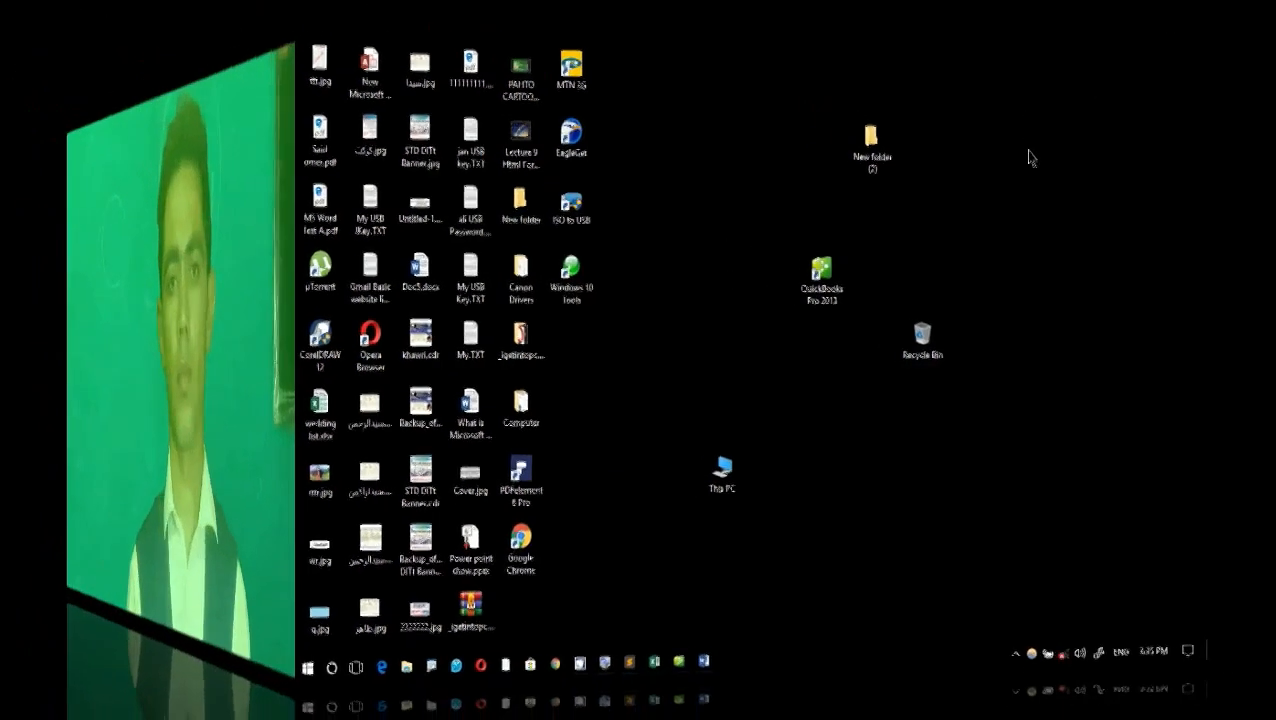